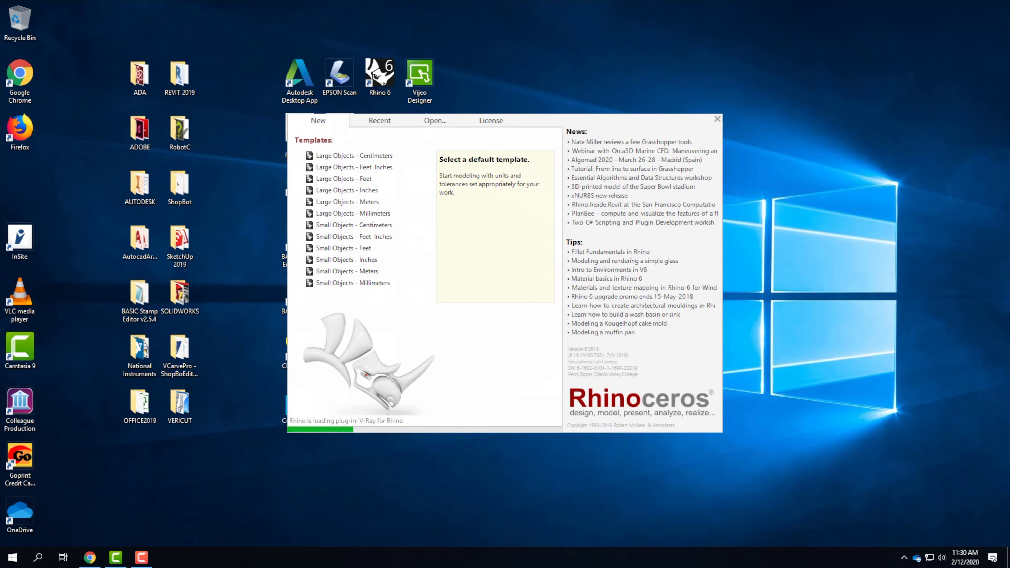
Step: Start a new model from the Large Objects - Inches template
{"action": "left_click", "coordinate": [362, 193]}
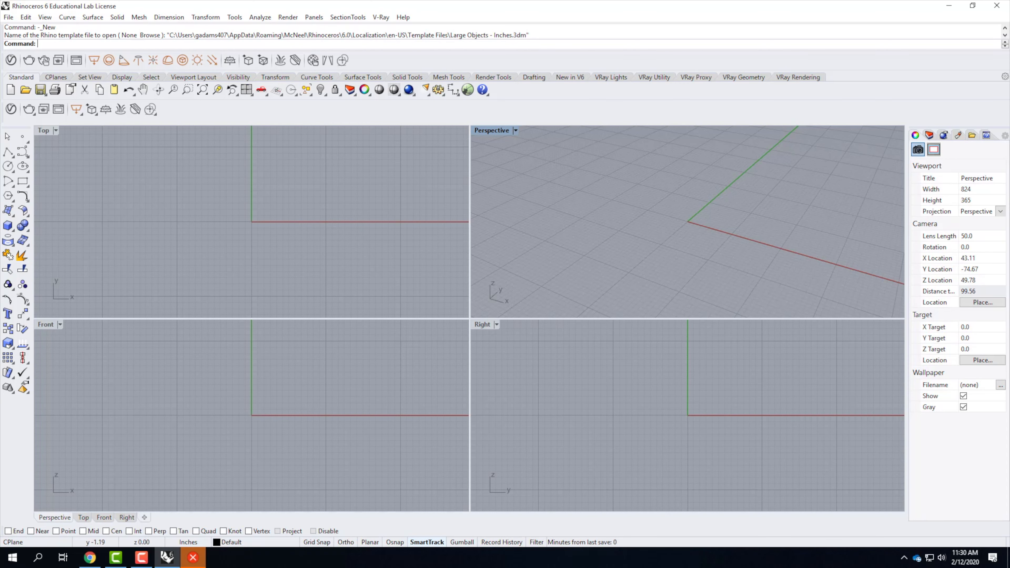
Step: Switch to Chrome, open images.google.com in a new tab and search for "spider clamp glass"
{"action": "left_click", "coordinate": [90, 557]}
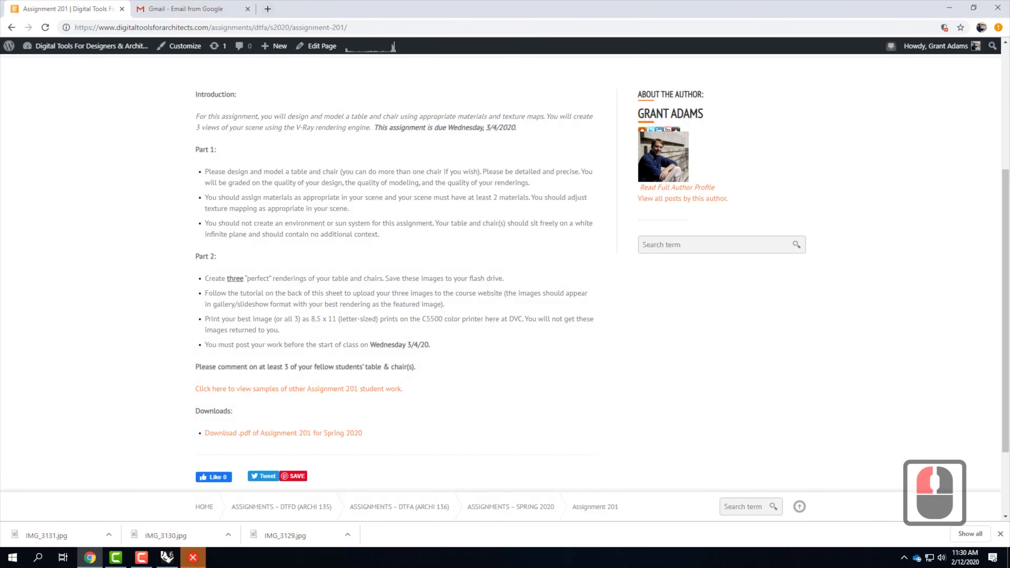
{"action": "left_click", "coordinate": [268, 9]}
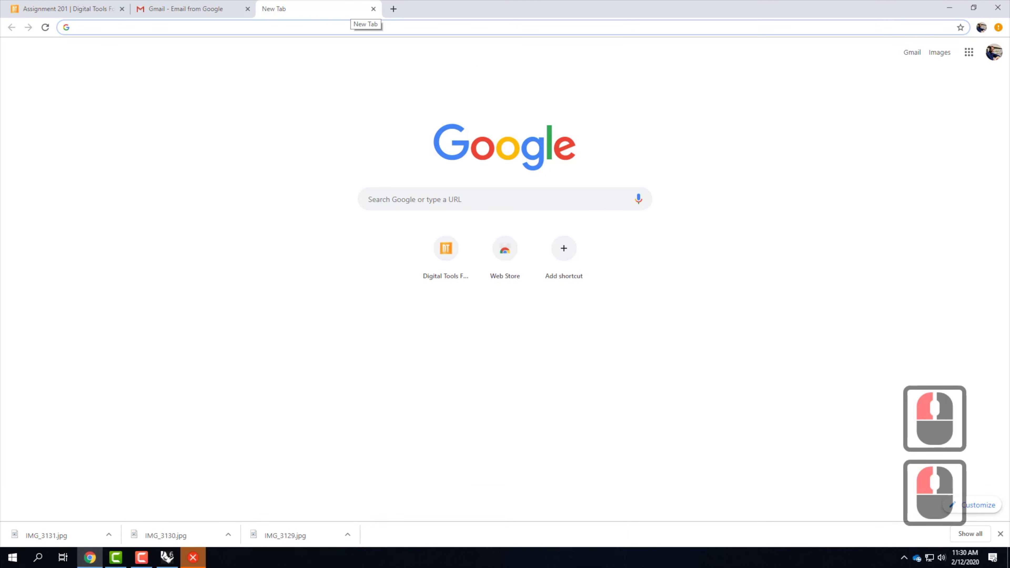
{"action": "type", "text": "i"}
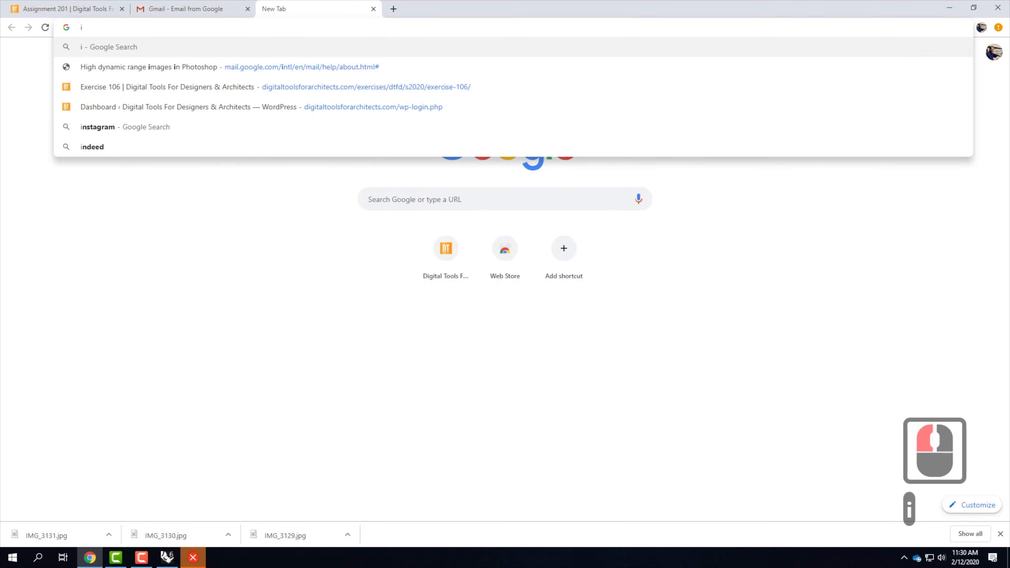
{"action": "type", "text": "mages.google.com"}
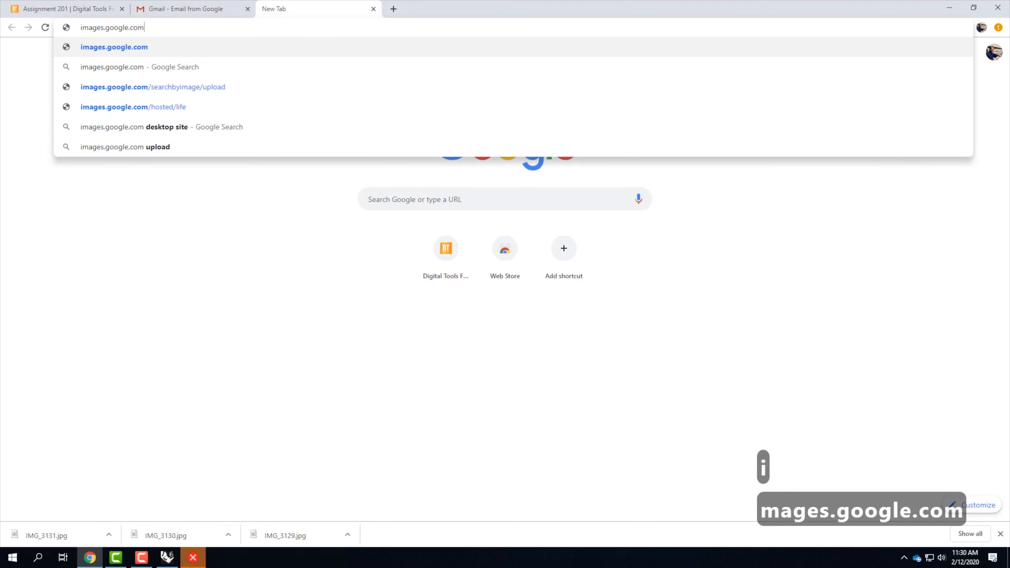
{"action": "key", "text": "Return"}
{"action": "type", "text": "s"}
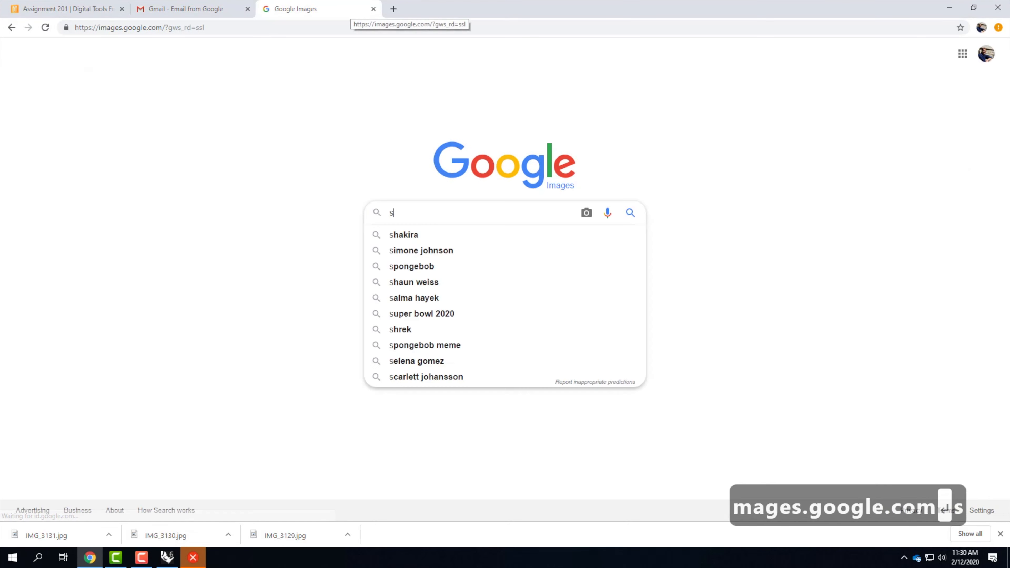
{"action": "type", "text": "pider clamp glass"}
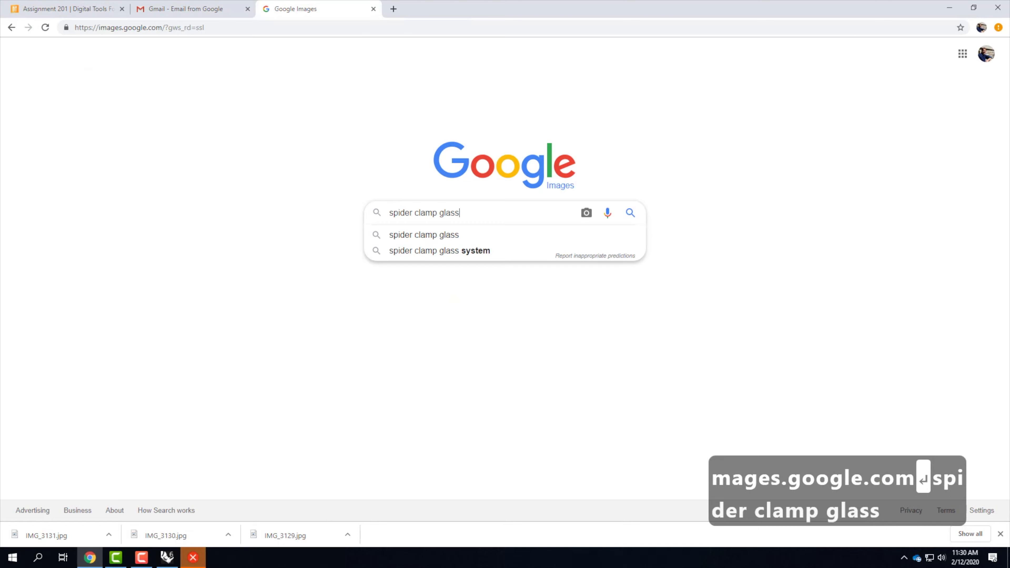
{"action": "key", "text": "Return"}
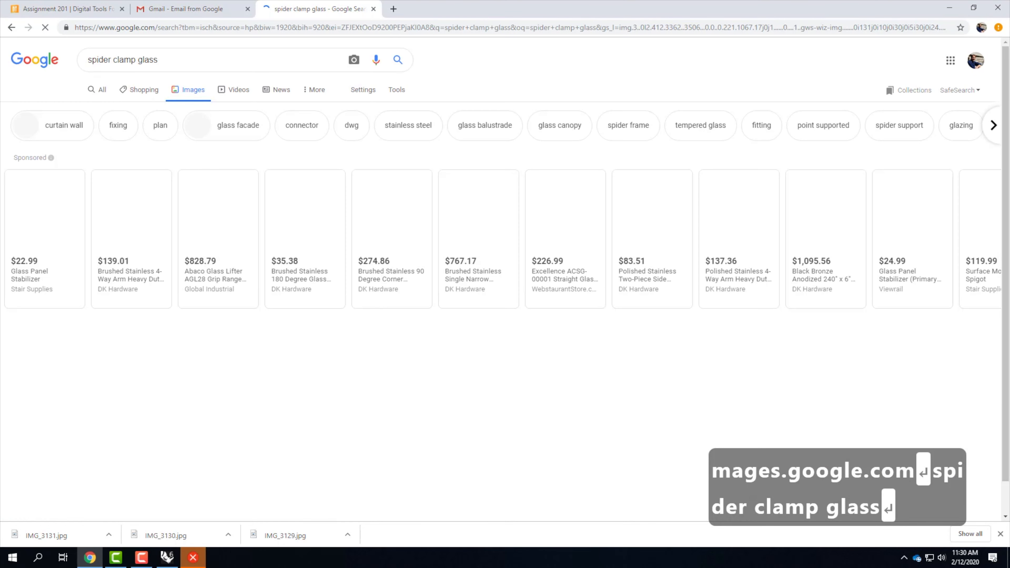
Step: Browse the image results and preview photos of glass spider clamps, including a four-arm mounting clamp and the Dubai Airport roof
{"action": "scroll", "coordinate": [473, 221], "scroll_direction": "down", "scroll_amount": 1}
{"action": "scroll", "coordinate": [473, 220], "scroll_direction": "down", "scroll_amount": 2}
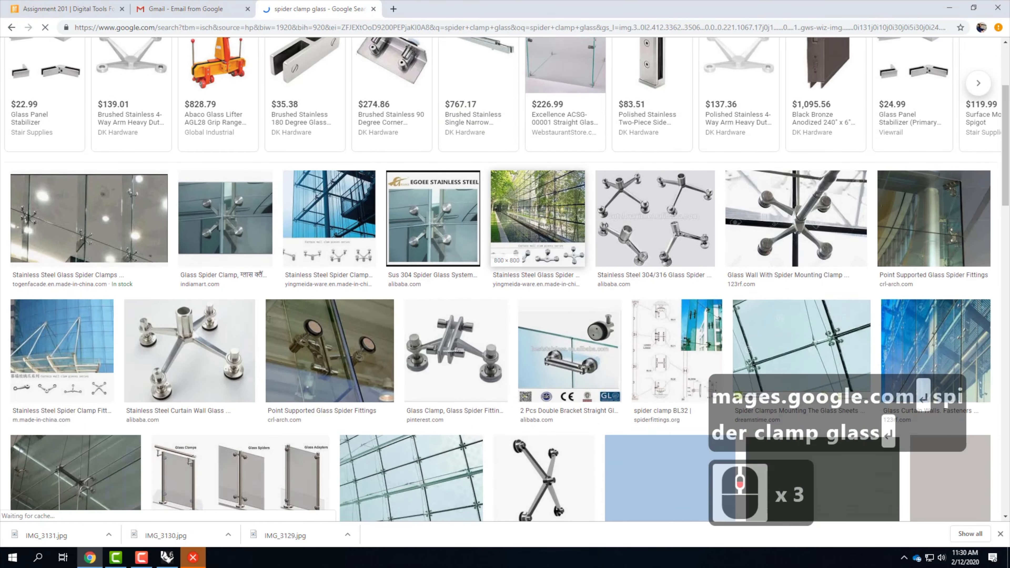
{"action": "left_click", "coordinate": [334, 254]}
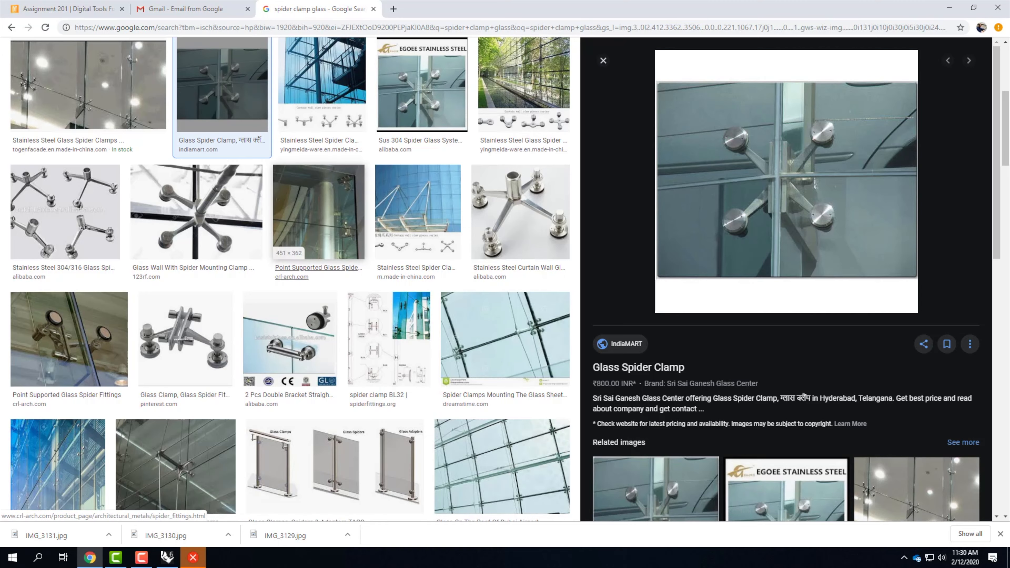
{"action": "scroll", "coordinate": [418, 159], "scroll_direction": "down", "scroll_amount": 1}
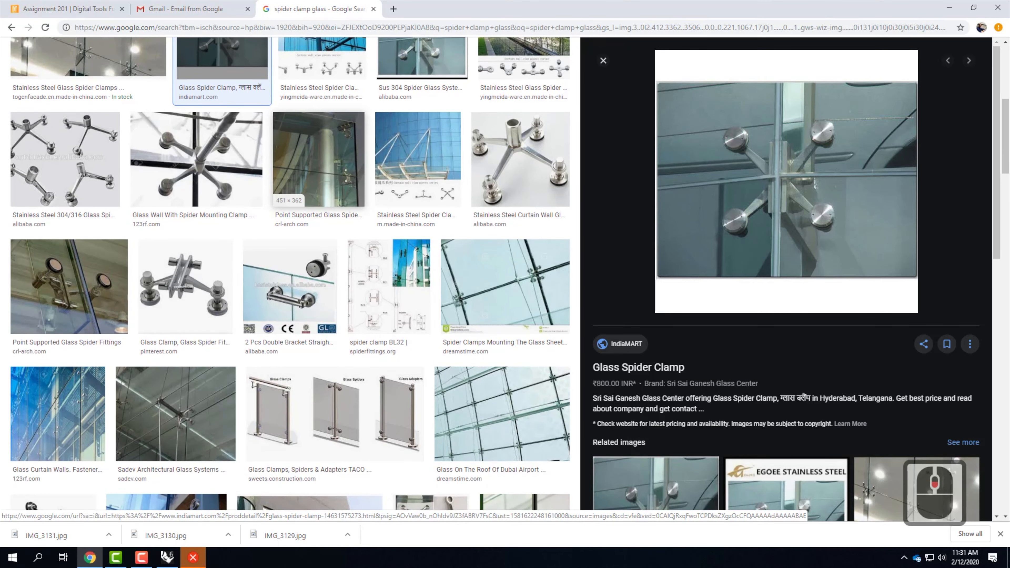
{"action": "scroll", "coordinate": [195, 119], "scroll_direction": "down", "scroll_amount": 1}
{"action": "left_click", "coordinate": [207, 90]}
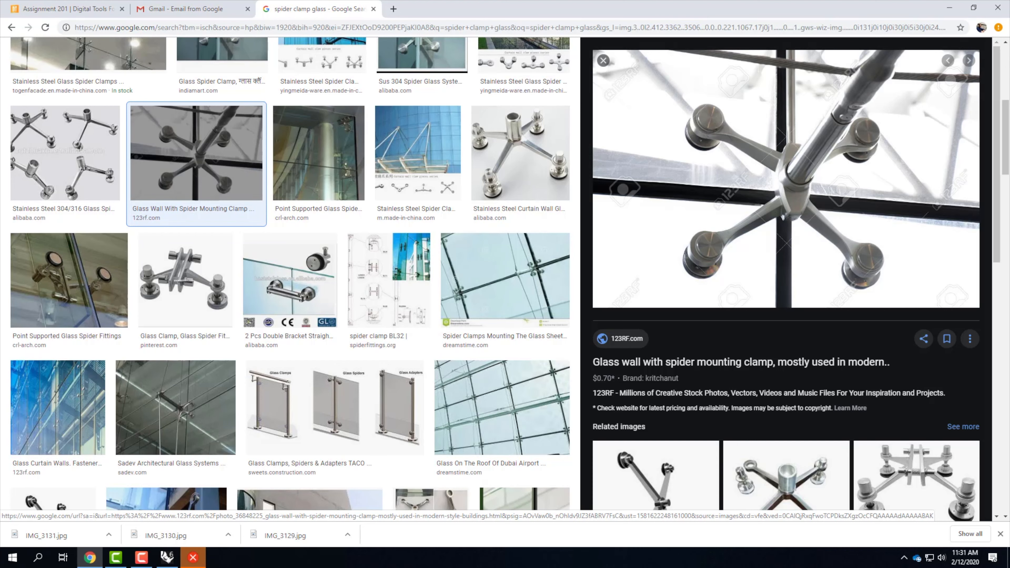
{"action": "left_click", "coordinate": [539, 395]}
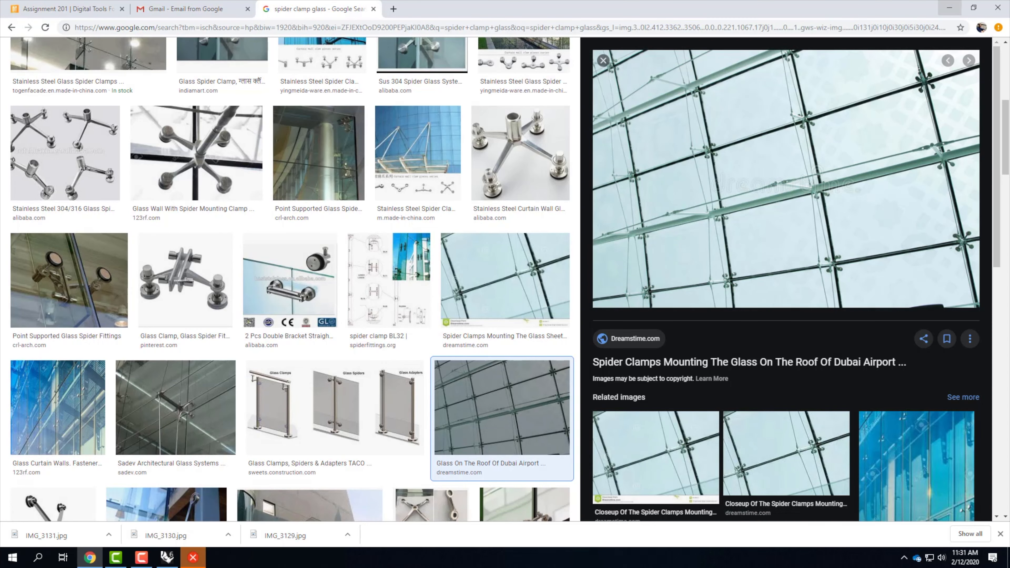
Step: Return to Rhino and maximize the Perspective viewport, dismissing the V-Ray error message
{"action": "left_click", "coordinate": [948, 7]}
{"action": "left_click", "coordinate": [787, 16]}
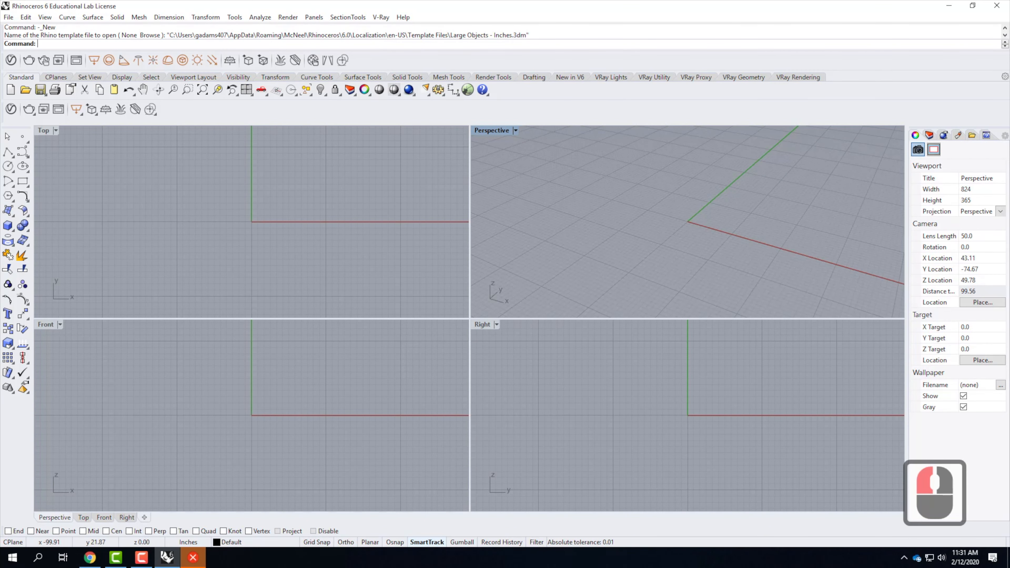
{"action": "double_click", "coordinate": [490, 128]}
{"action": "scroll", "coordinate": [374, 321], "scroll_direction": "down", "scroll_amount": 3}
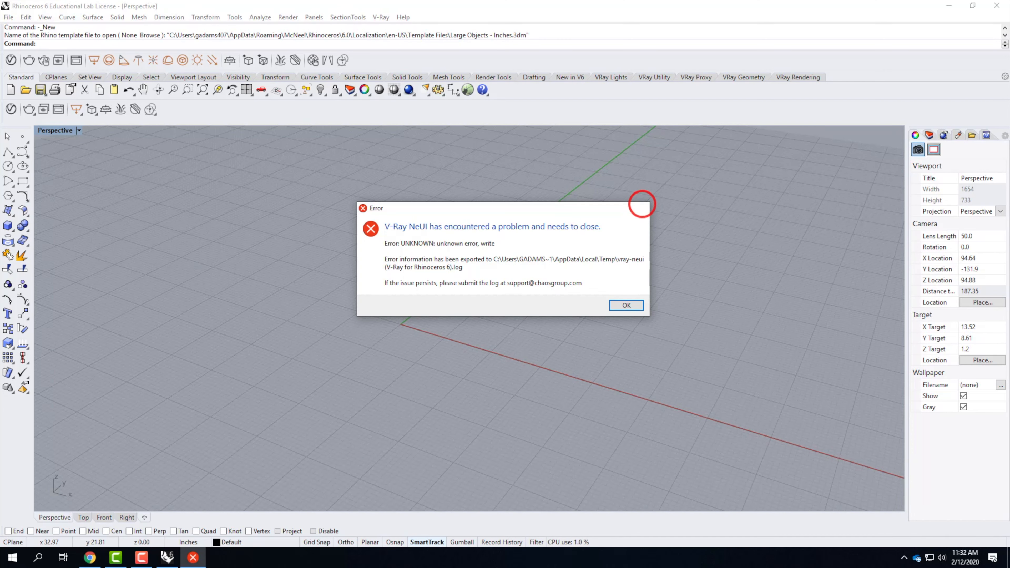
{"action": "left_click", "coordinate": [642, 205]}
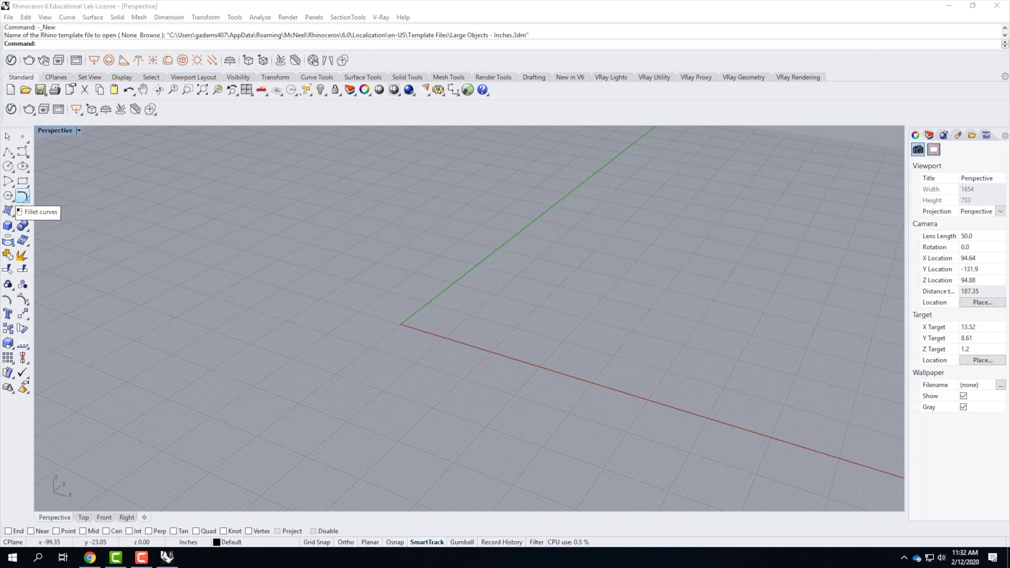
Step: Draw a 90-degree arc with its center at 2,0 and start at 0,0, using Ortho to end it in the positive Y direction
{"action": "left_click", "coordinate": [8, 182]}
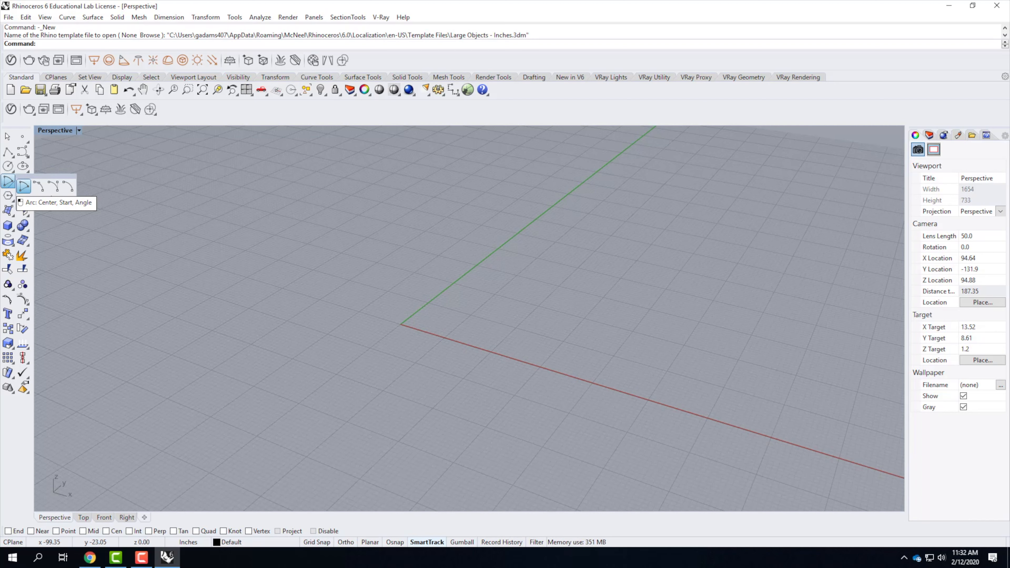
{"action": "left_click", "coordinate": [24, 186]}
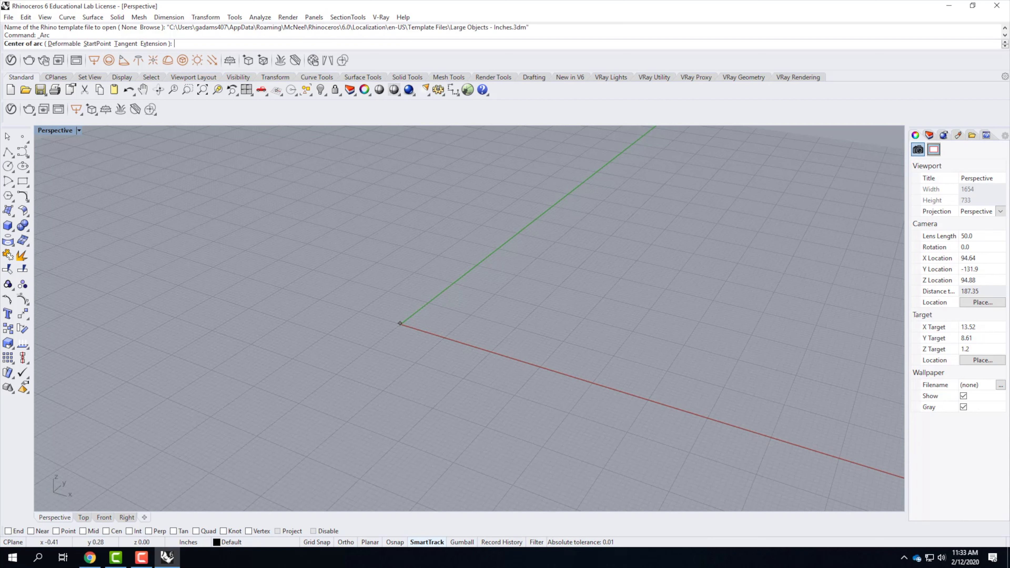
{"action": "type", "text": "2,0"}
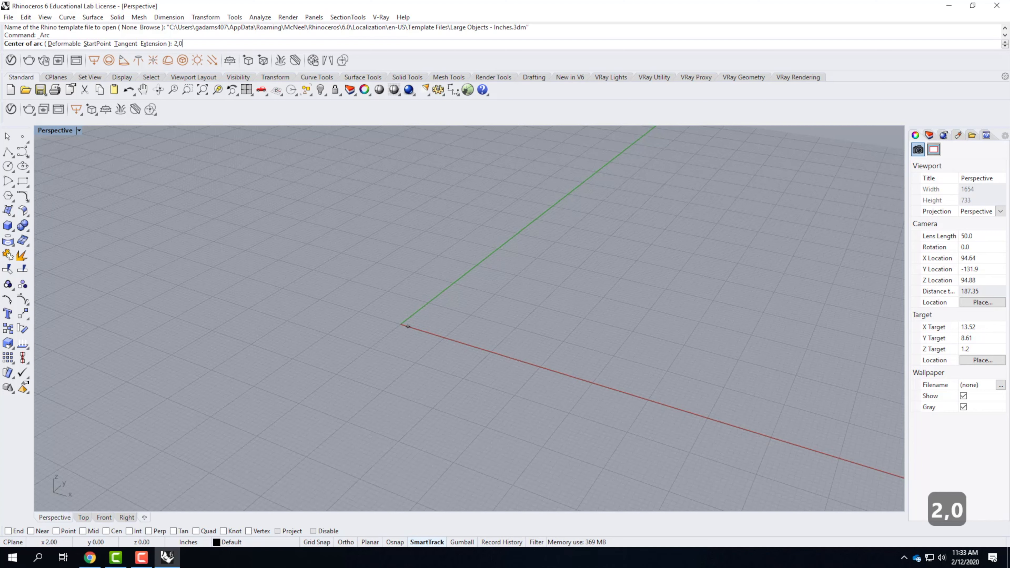
{"action": "key", "text": "Return"}
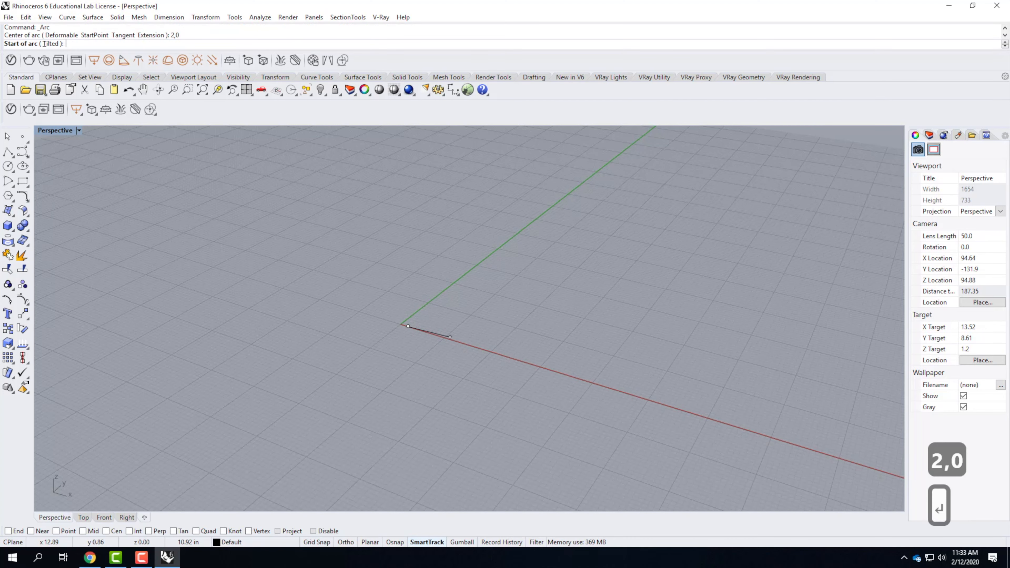
{"action": "scroll", "coordinate": [398, 325], "scroll_direction": "up", "scroll_amount": 4}
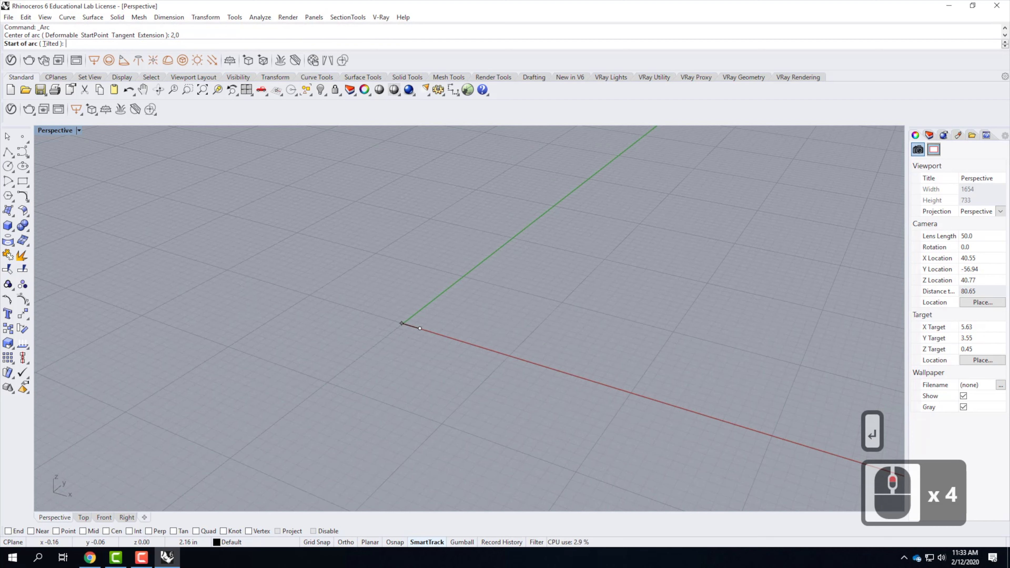
{"action": "type", "text": "0,0"}
{"action": "key", "text": "Return"}
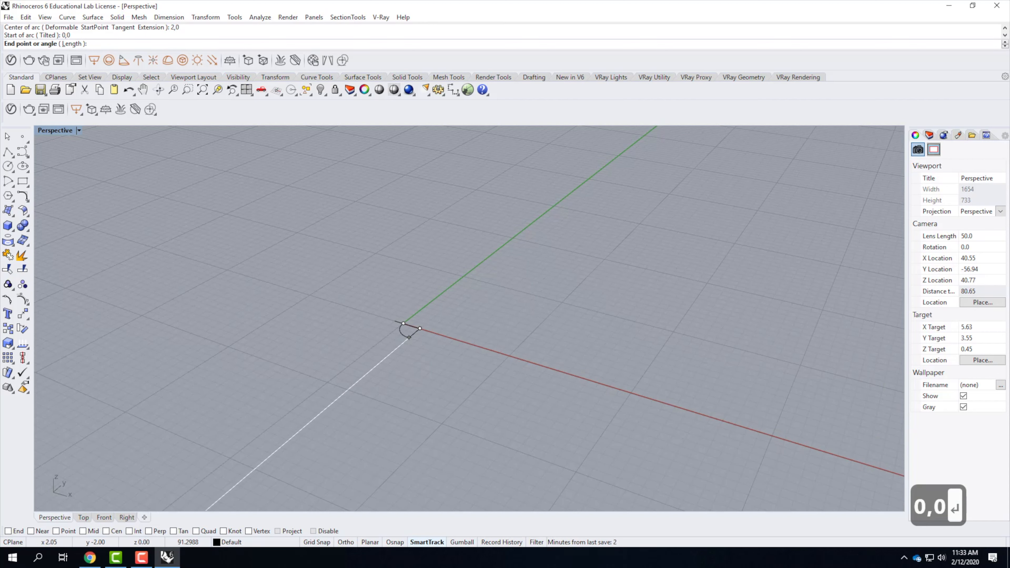
{"action": "left_click", "coordinate": [347, 542]}
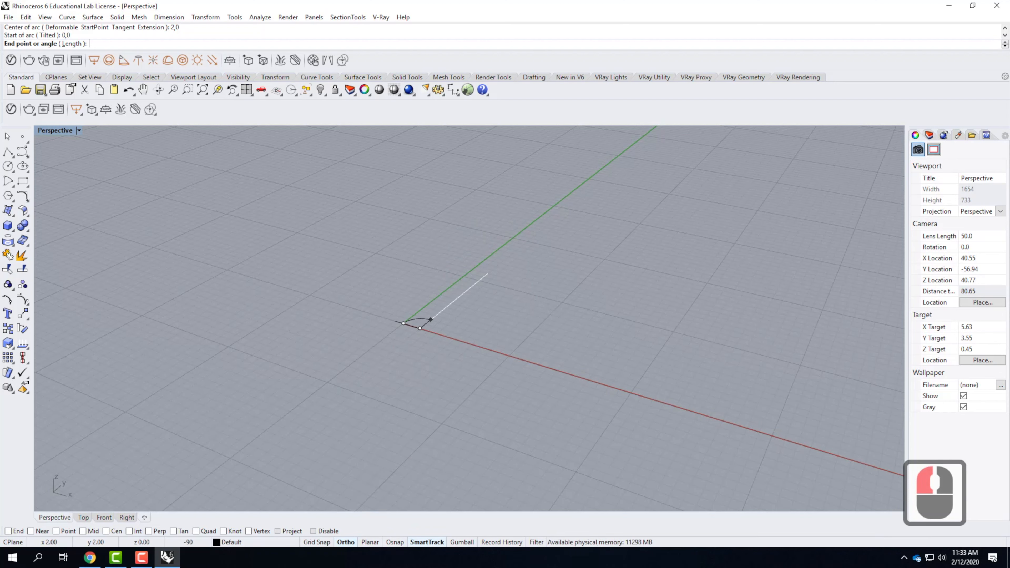
{"action": "left_click", "coordinate": [450, 261]}
{"action": "left_click", "coordinate": [590, 413]}
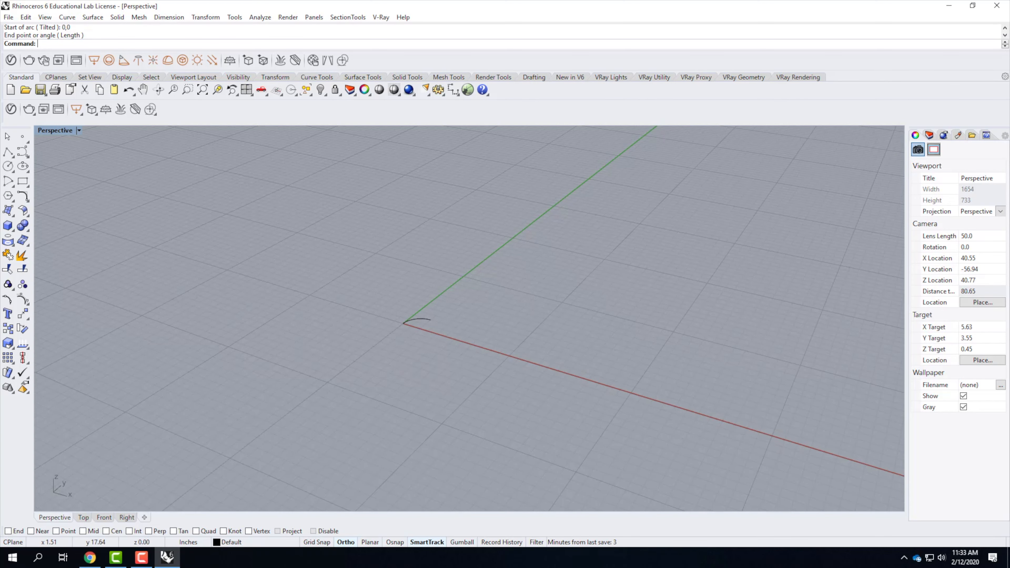
Step: Enable End, Mid and Perp object snaps and draw a 13-inch polyline segment from the arc's upper end, parallel to the X axis
{"action": "scroll", "coordinate": [696, 314], "scroll_direction": "up", "scroll_amount": 5}
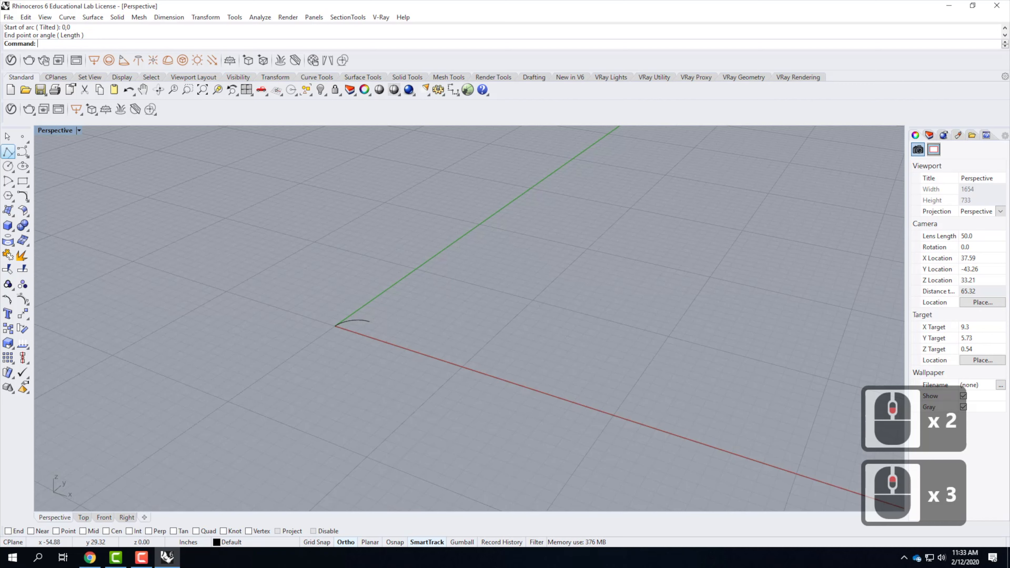
{"action": "left_click", "coordinate": [8, 152]}
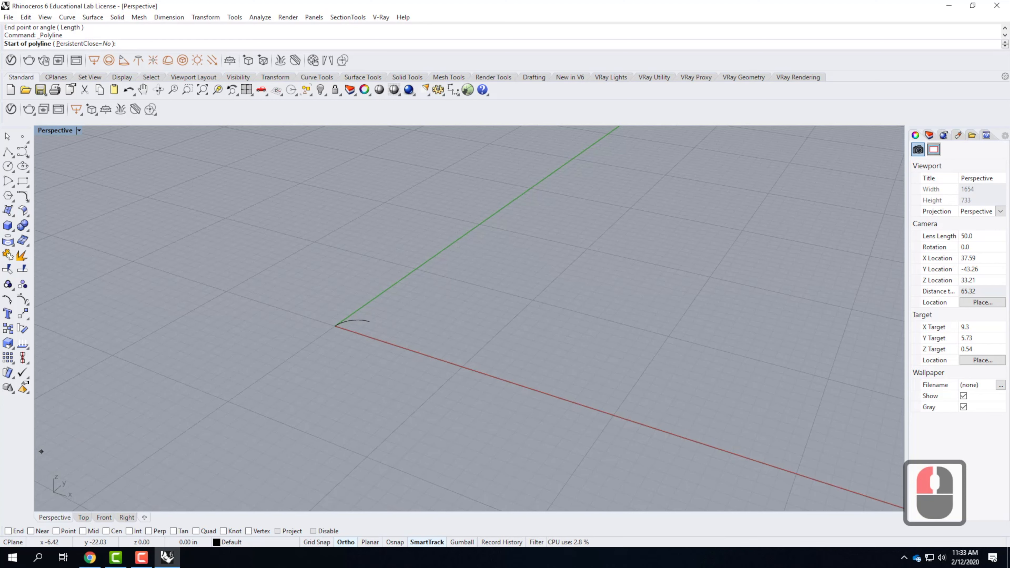
{"action": "left_click", "coordinate": [8, 530]}
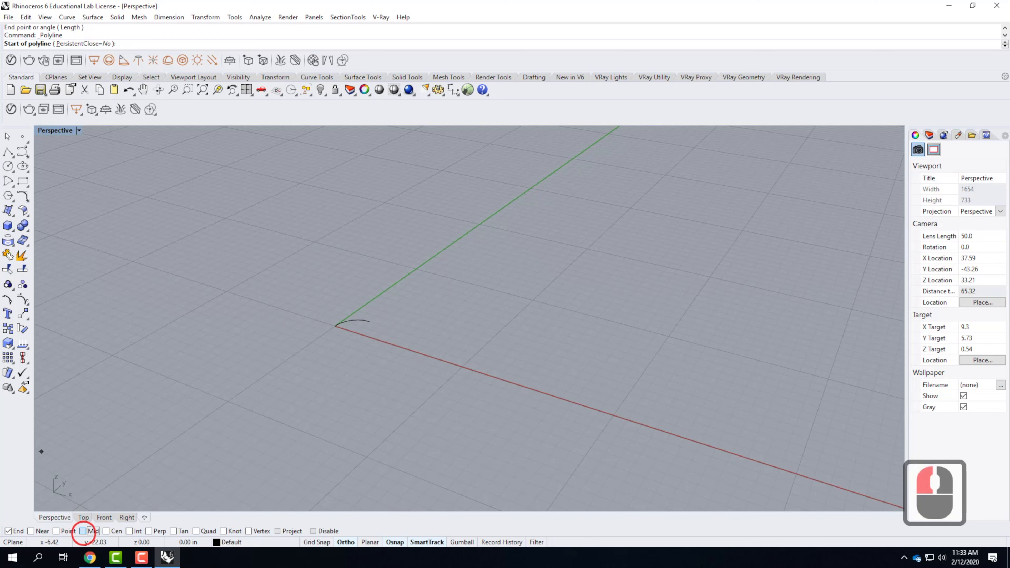
{"action": "left_click", "coordinate": [83, 531]}
{"action": "left_click", "coordinate": [148, 530]}
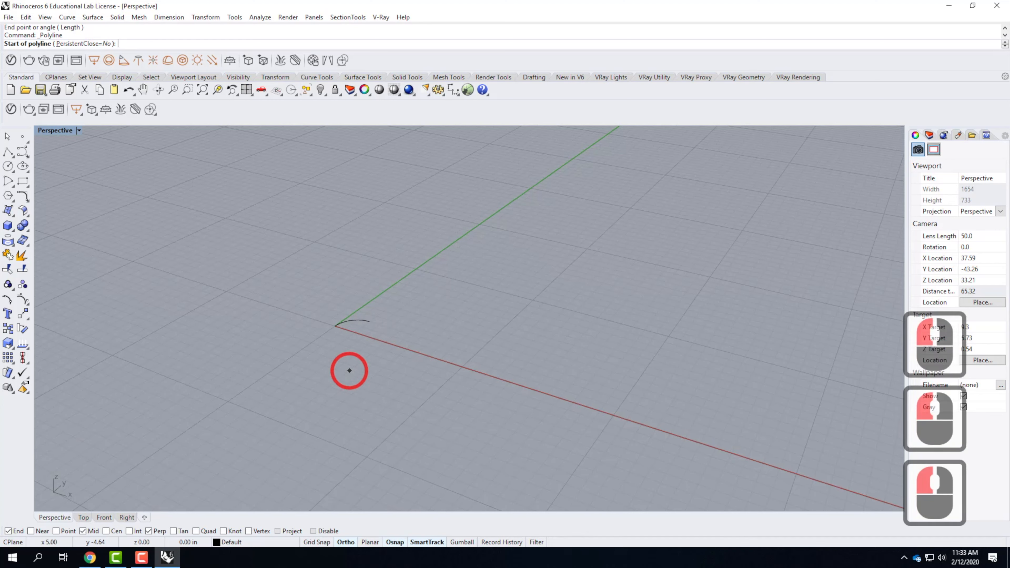
{"action": "left_click", "coordinate": [369, 321]}
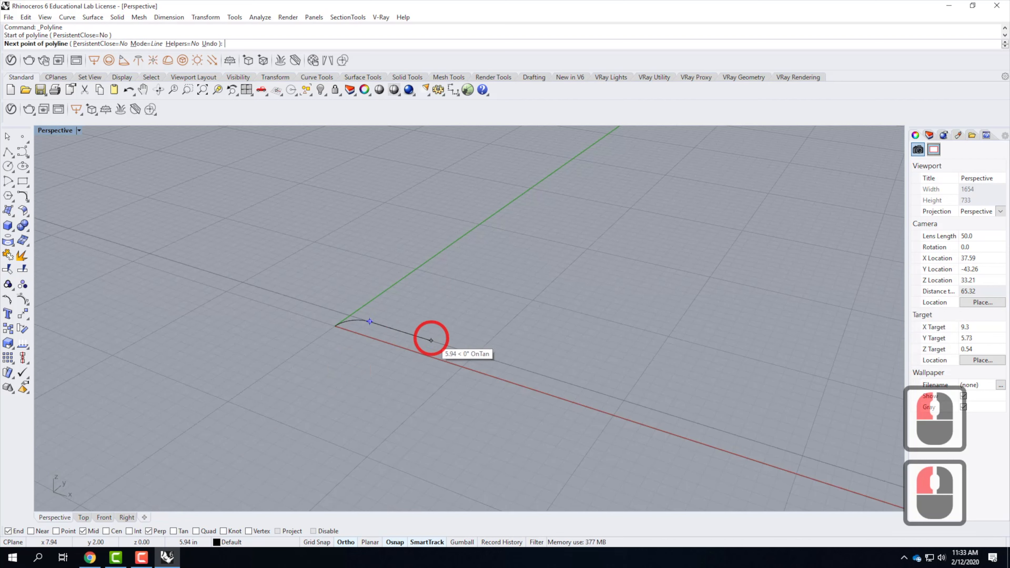
{"action": "type", "text": "13"}
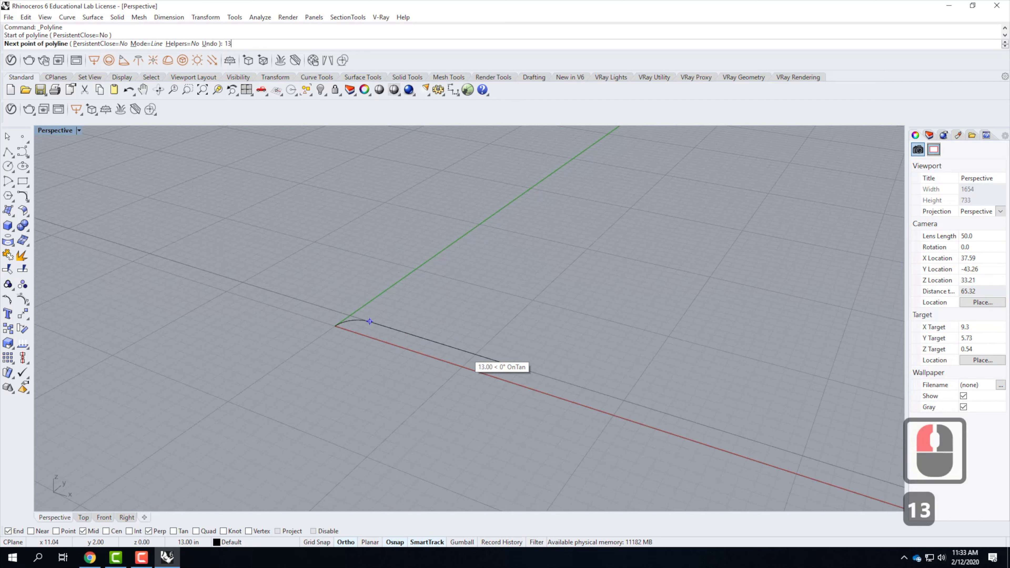
{"action": "key", "text": "Return"}
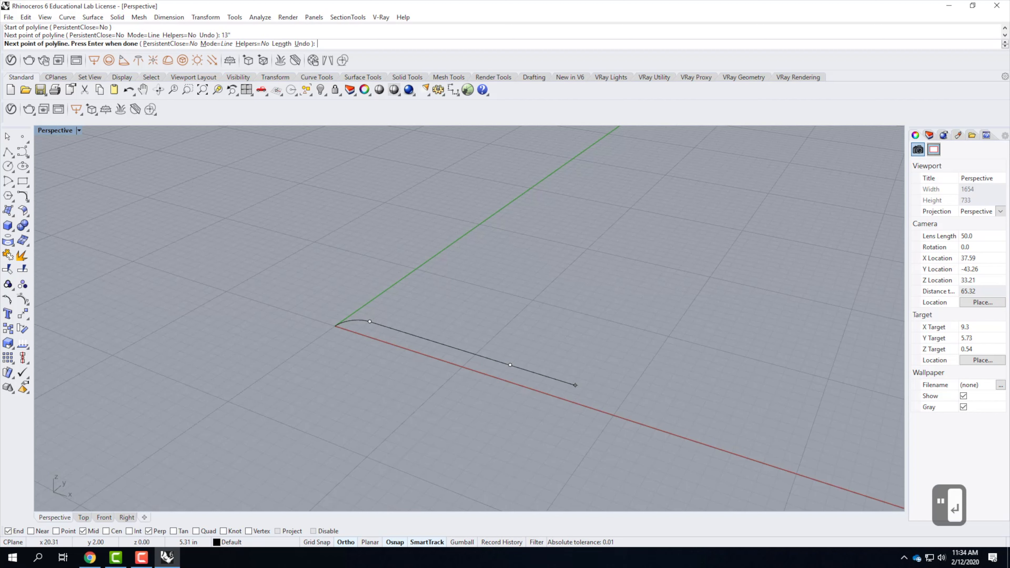
{"action": "key", "text": "Return"}
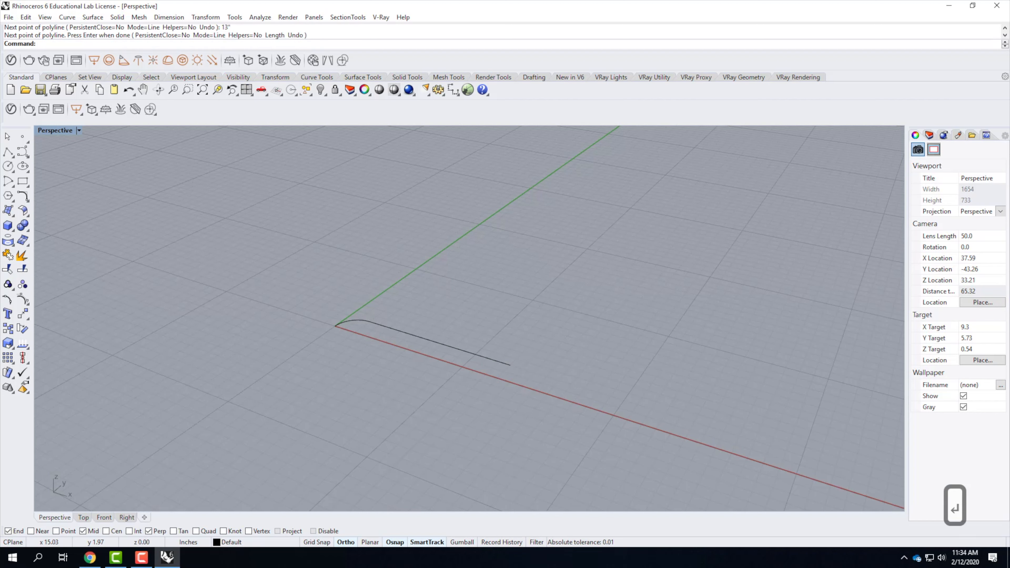
Step: Draw a 90-degree arc centered 2 inches from the line's free end toward the X axis, from that end to the X axis
{"action": "left_click", "coordinate": [339, 321]}
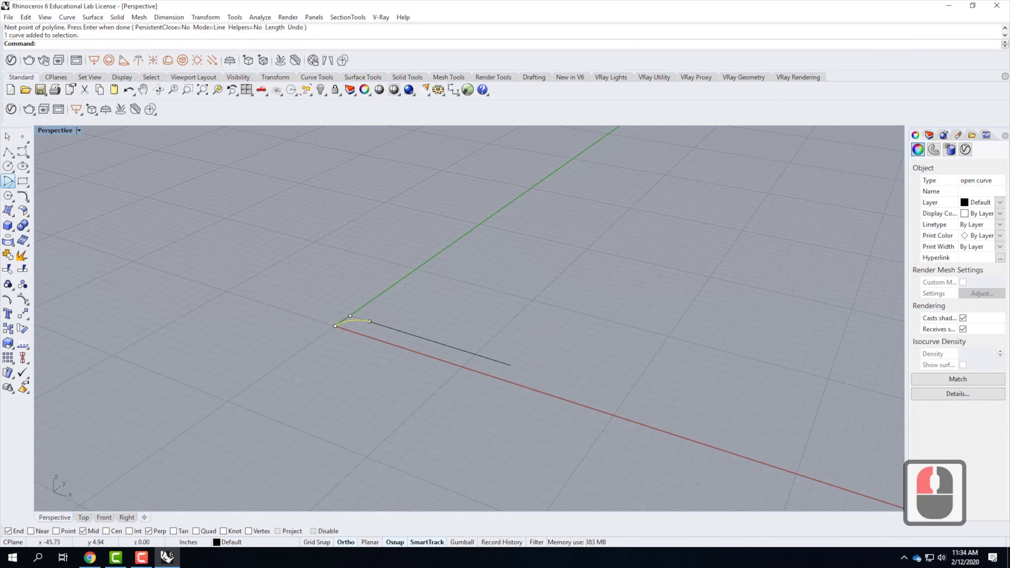
{"action": "left_click", "coordinate": [7, 181]}
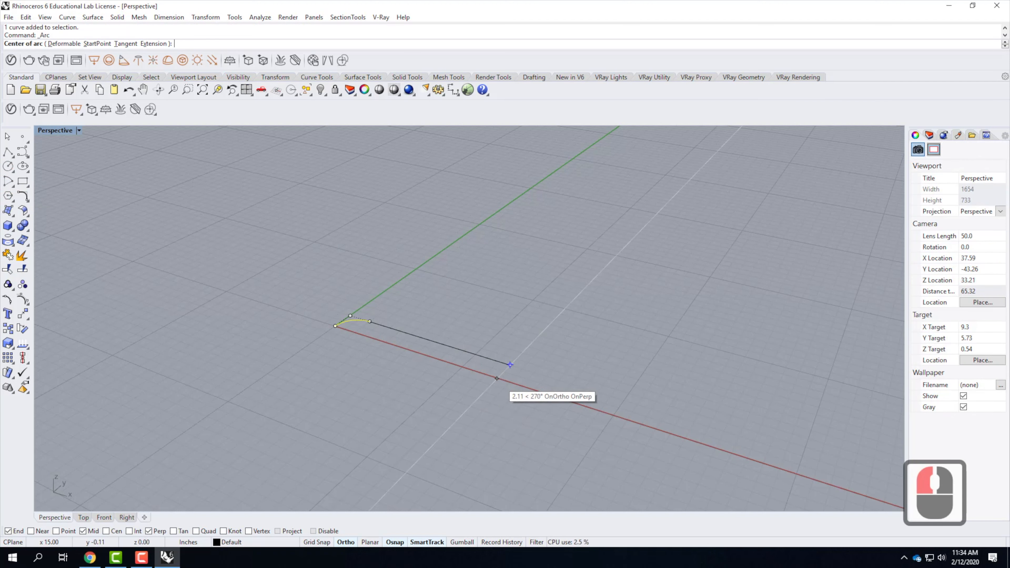
{"action": "type", "text": "2\""}
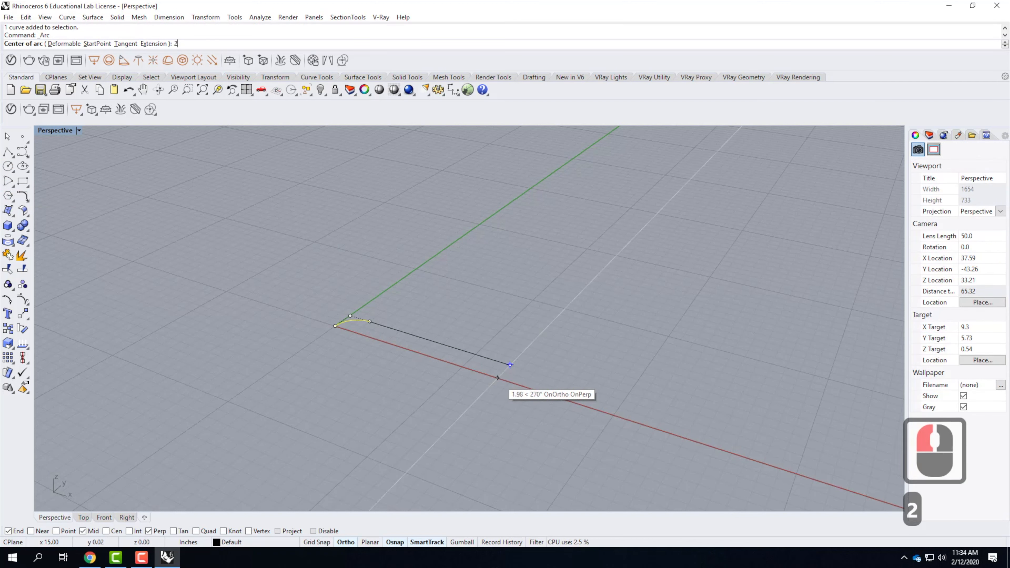
{"action": "key", "text": "Return"}
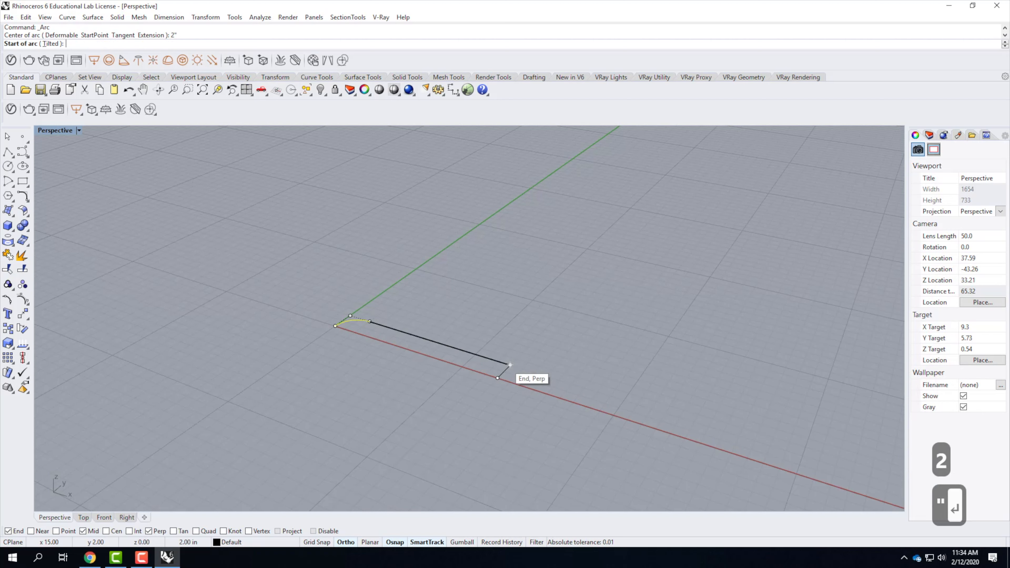
{"action": "left_click", "coordinate": [510, 364]}
{"action": "left_click", "coordinate": [574, 423]}
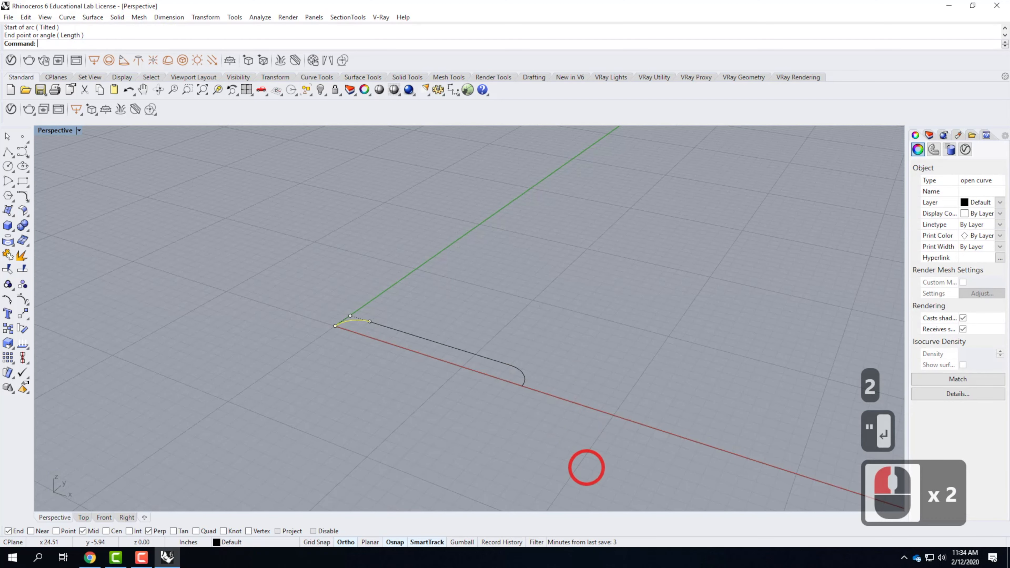
Step: Select the two arcs and the line between them and join them into one open curve
{"action": "left_click", "coordinate": [485, 405]}
{"action": "double_click", "coordinate": [519, 375]}
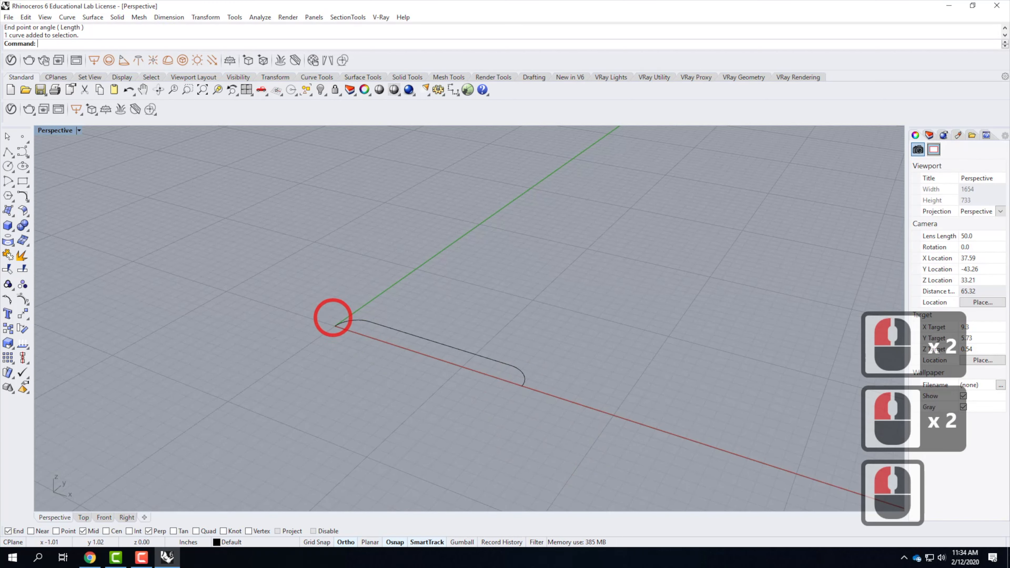
{"action": "left_click", "coordinate": [345, 320]}
{"action": "left_click", "coordinate": [393, 329]}
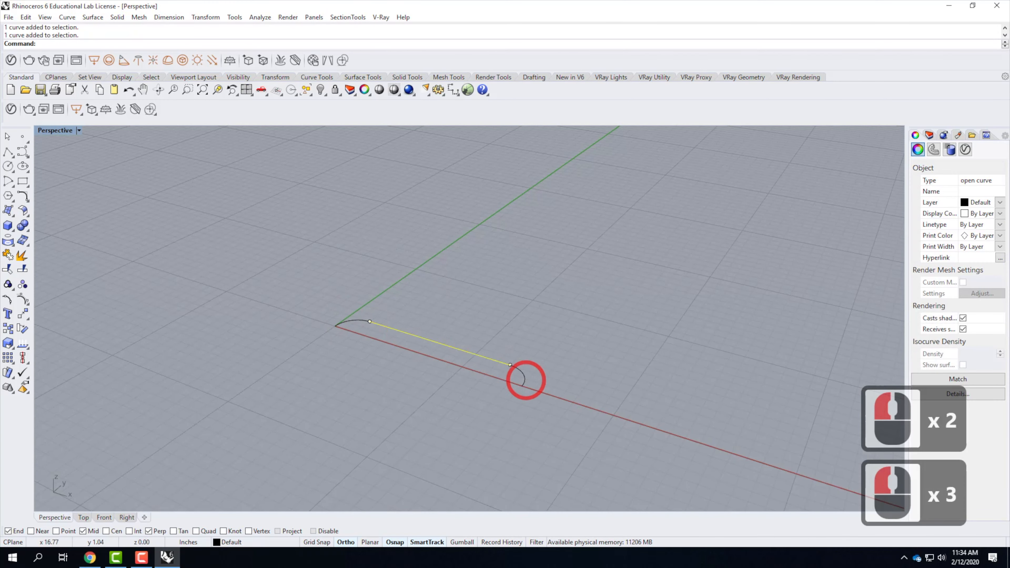
{"action": "left_click", "coordinate": [521, 375]}
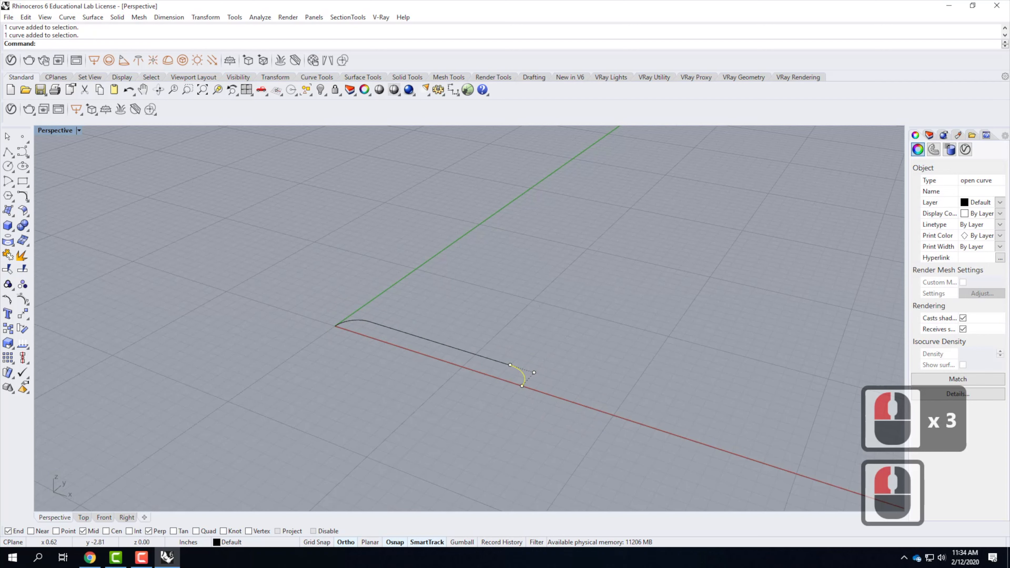
{"action": "left_click", "coordinate": [417, 296]}
{"action": "left_click_drag", "start_coordinate": [226, 240], "coordinate": [593, 473]}
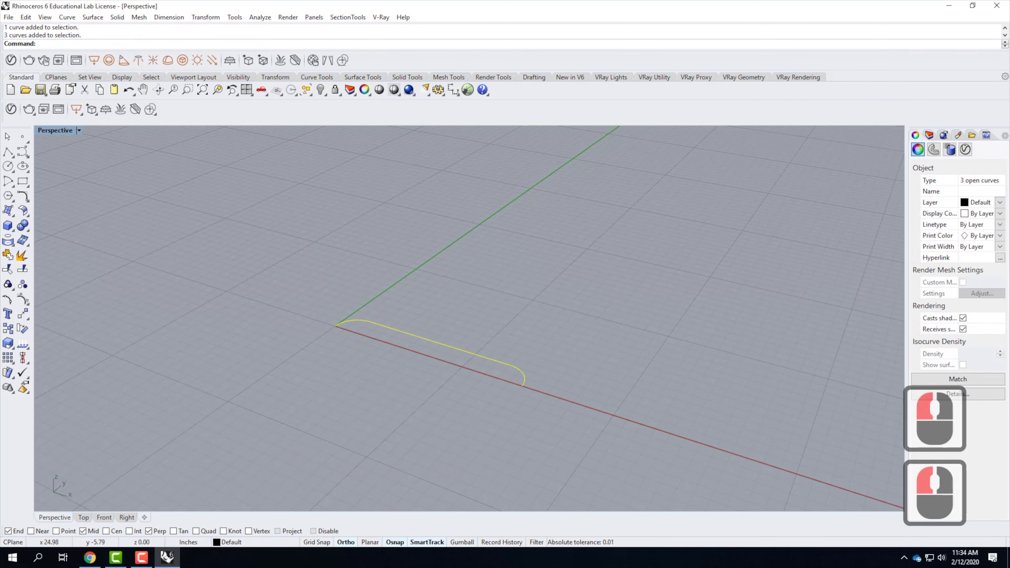
{"action": "left_click", "coordinate": [26, 17]}
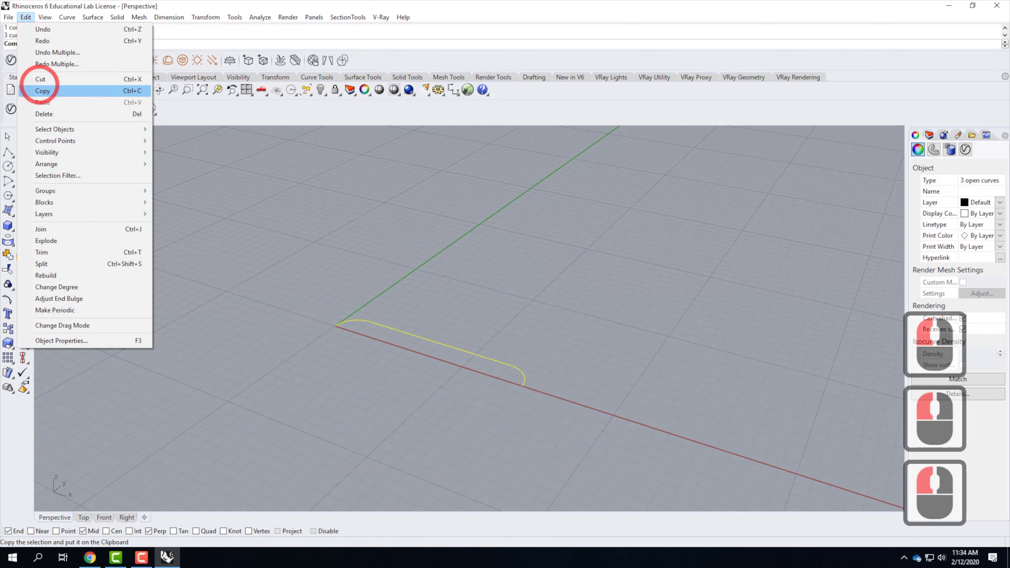
{"action": "left_click", "coordinate": [71, 228]}
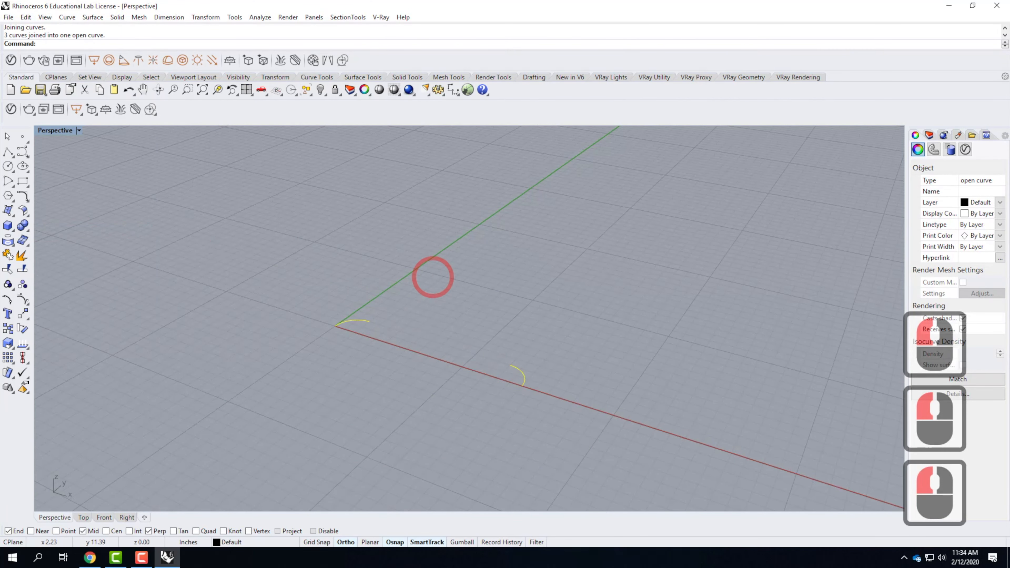
{"action": "left_click", "coordinate": [500, 313]}
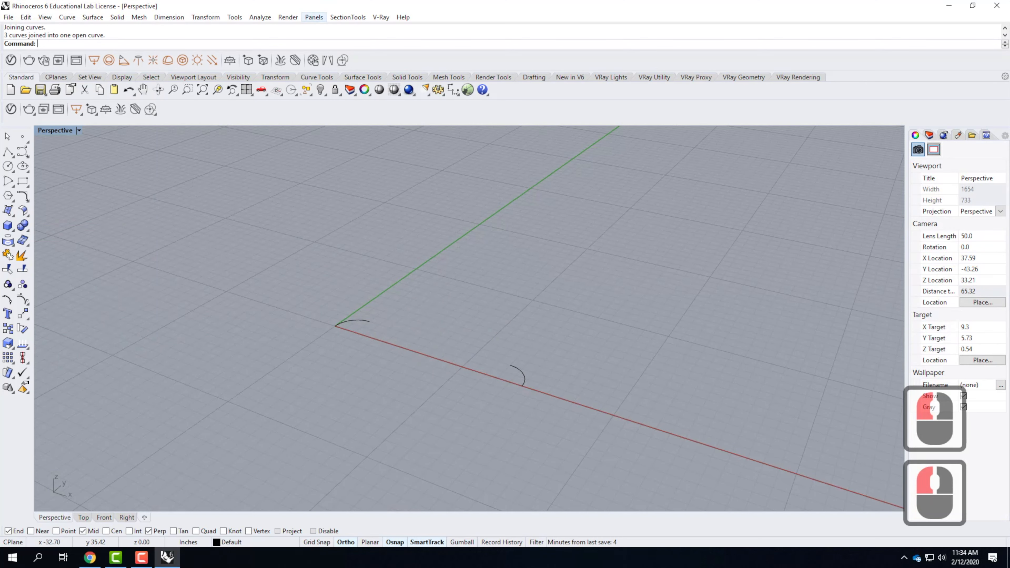
Step: Turn off GPU Tessellation in the OpenGL view settings of the Rhino options
{"action": "left_click", "coordinate": [235, 17]}
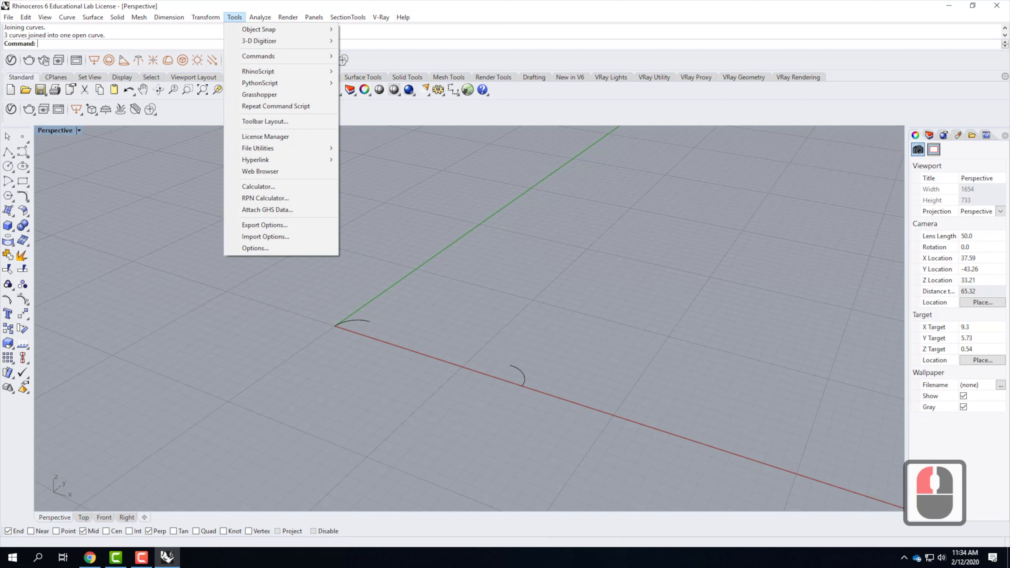
{"action": "left_click", "coordinate": [255, 248]}
{"action": "left_click", "coordinate": [315, 194]}
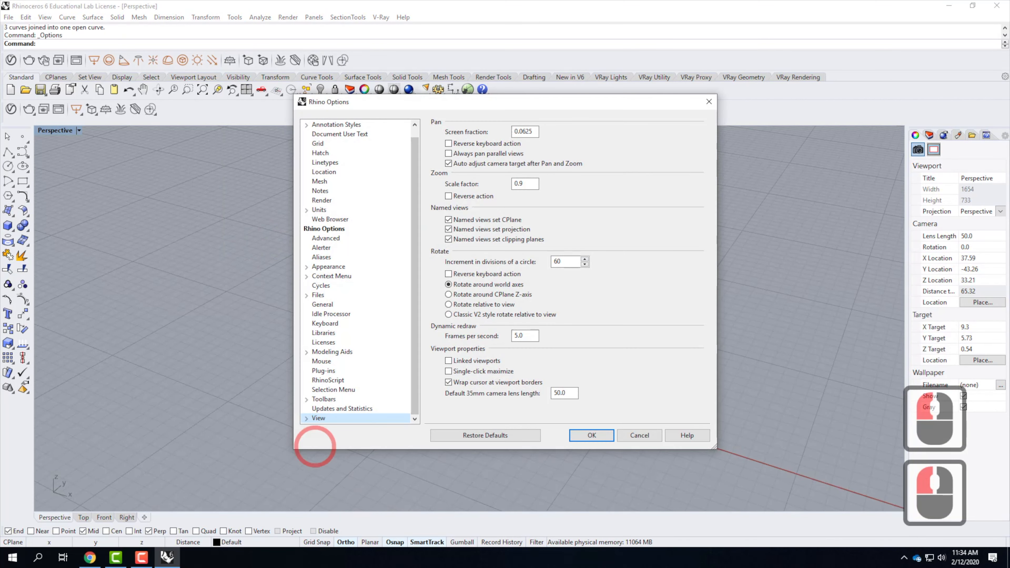
{"action": "left_click", "coordinate": [307, 418]}
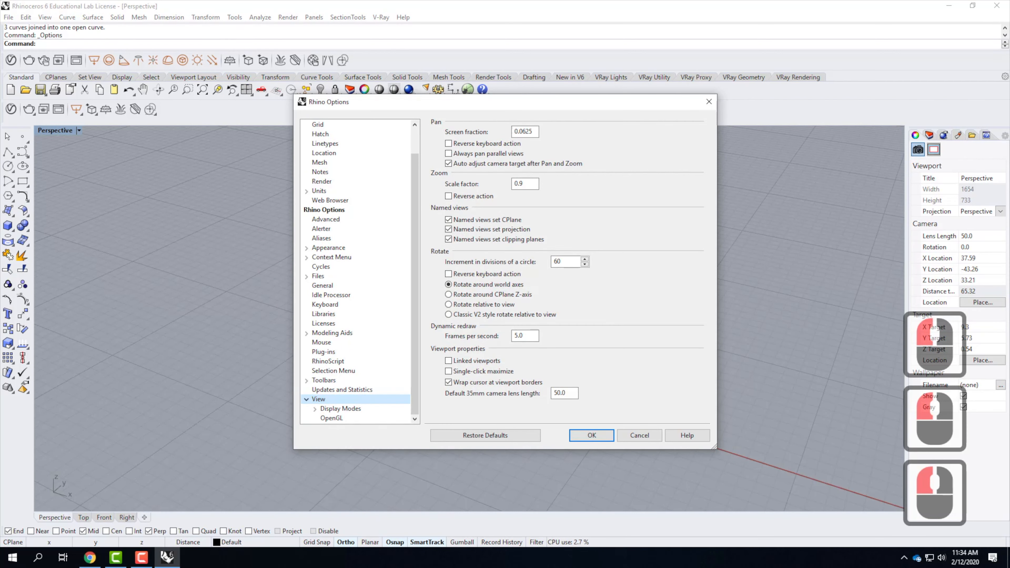
{"action": "left_click", "coordinate": [373, 418]}
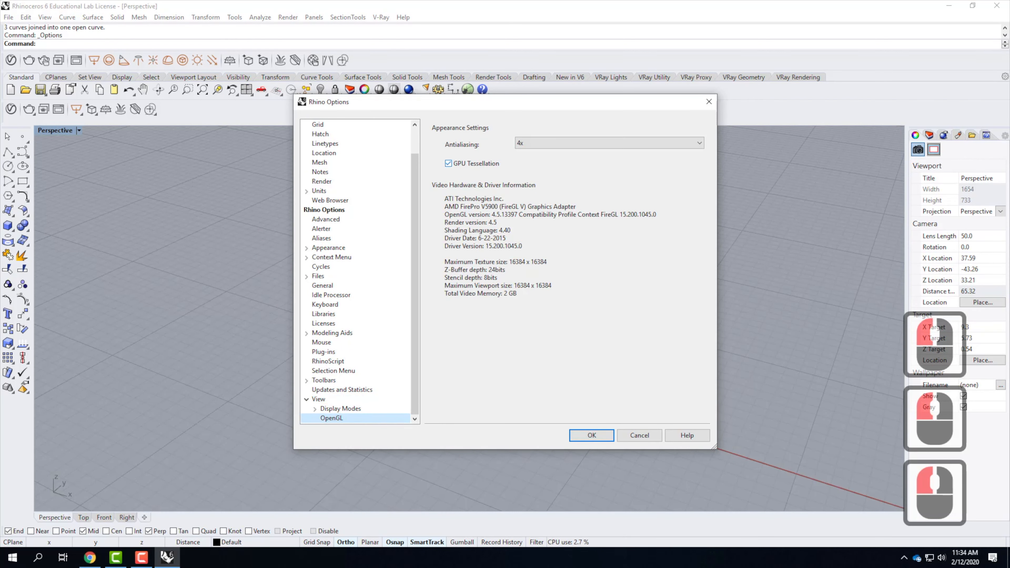
{"action": "left_click", "coordinate": [448, 163]}
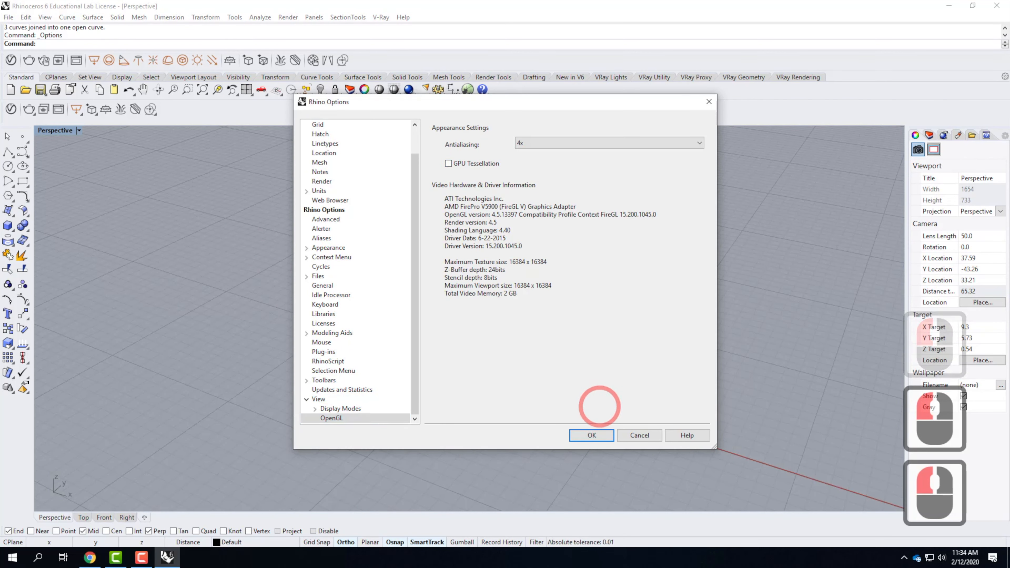
{"action": "left_click", "coordinate": [592, 435]}
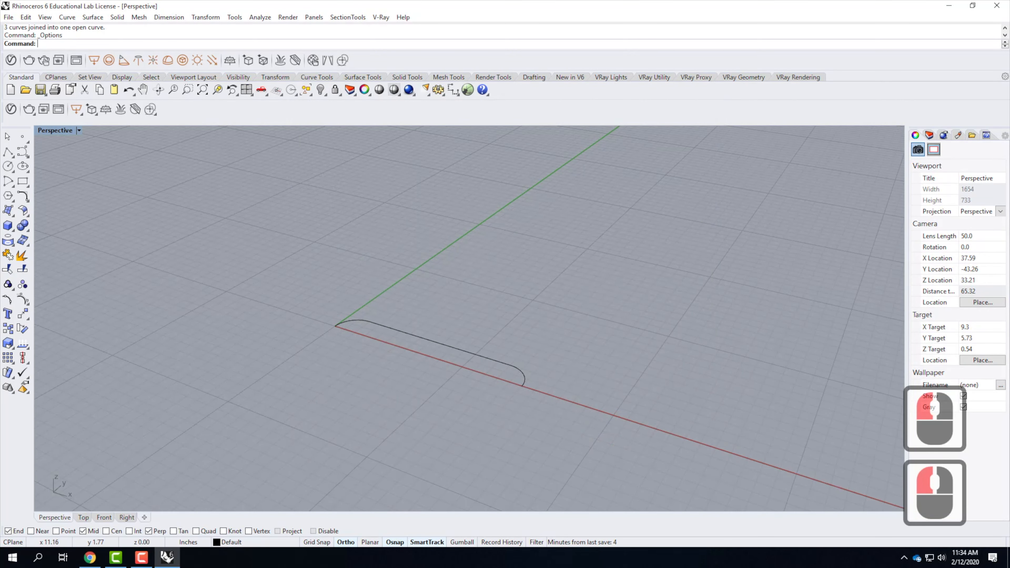
Step: Select the joined curve and examine its shape in the Top and Perspective views
{"action": "left_click", "coordinate": [451, 348]}
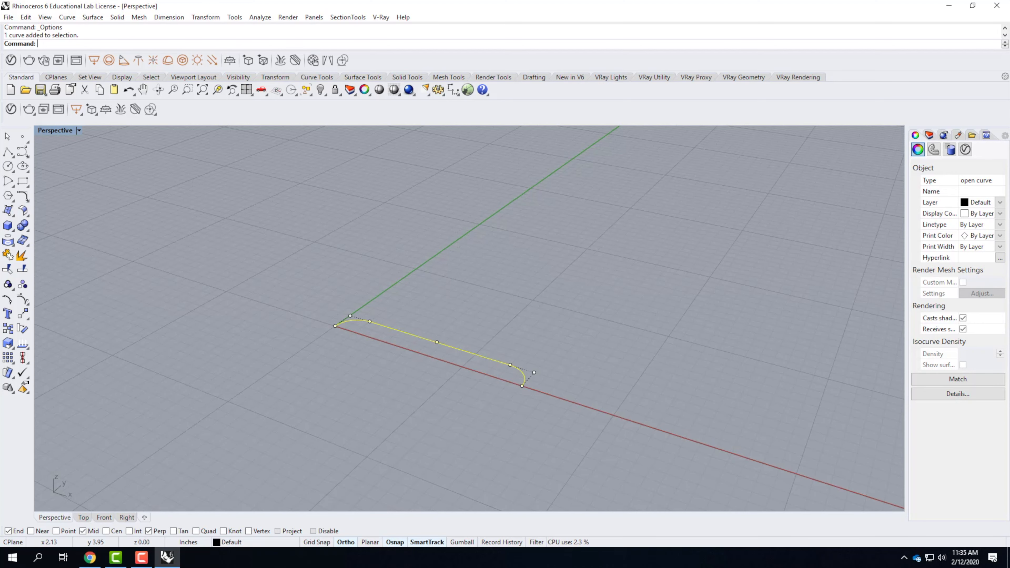
{"action": "right_click_drag", "start_coordinate": [357, 346], "coordinate": [410, 388]}
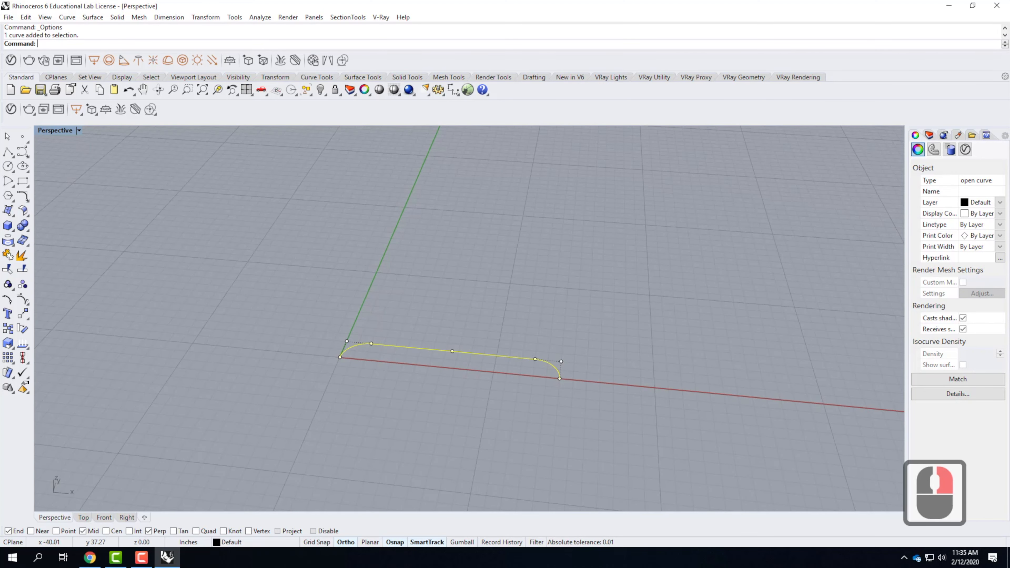
{"action": "double_click", "coordinate": [55, 130]}
{"action": "double_click", "coordinate": [42, 129]}
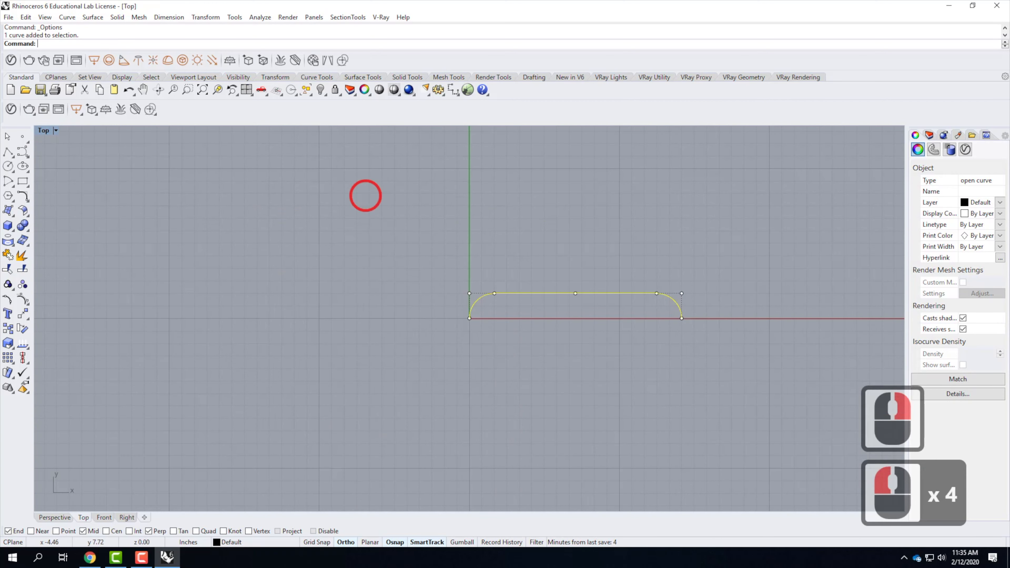
{"action": "scroll", "coordinate": [642, 325], "scroll_direction": "up", "scroll_amount": 2}
{"action": "scroll", "coordinate": [642, 325], "scroll_direction": "up", "scroll_amount": 1}
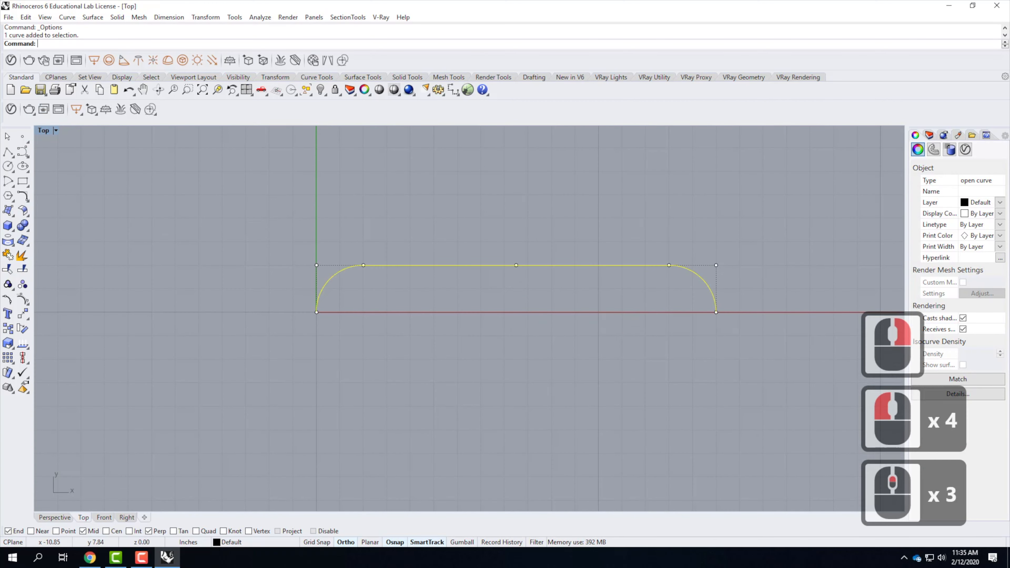
{"action": "double_click", "coordinate": [44, 130]}
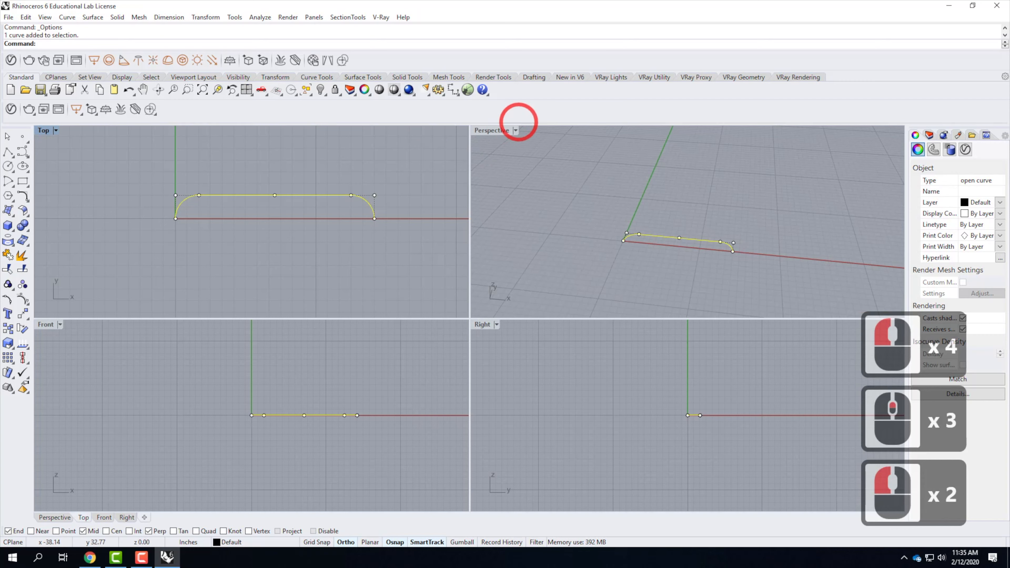
{"action": "double_click", "coordinate": [491, 130]}
{"action": "right_click_drag", "start_coordinate": [586, 302], "coordinate": [485, 337]}
{"action": "scroll", "coordinate": [486, 337], "scroll_direction": "up", "scroll_amount": 3}
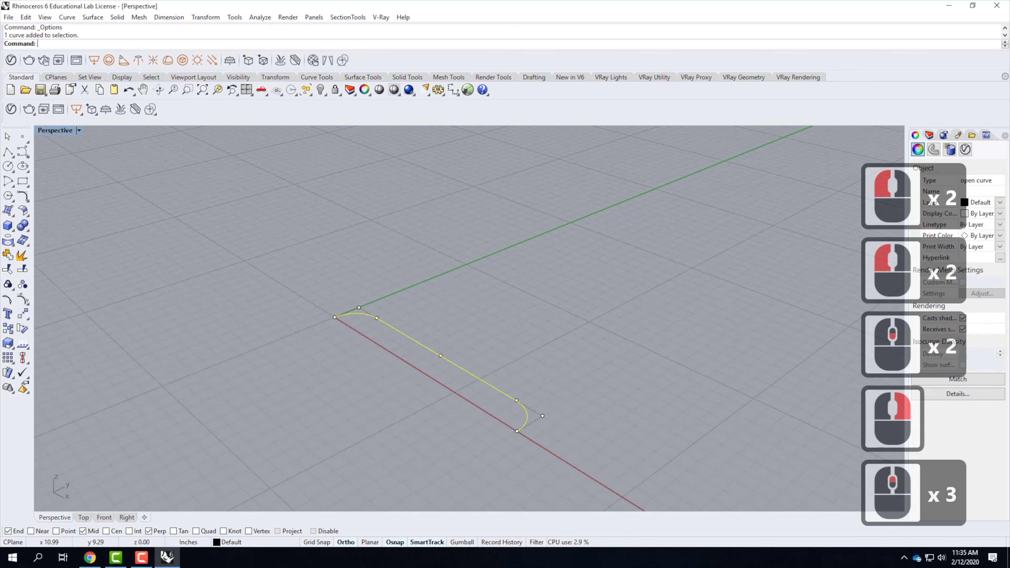
{"action": "left_click", "coordinate": [547, 330]}
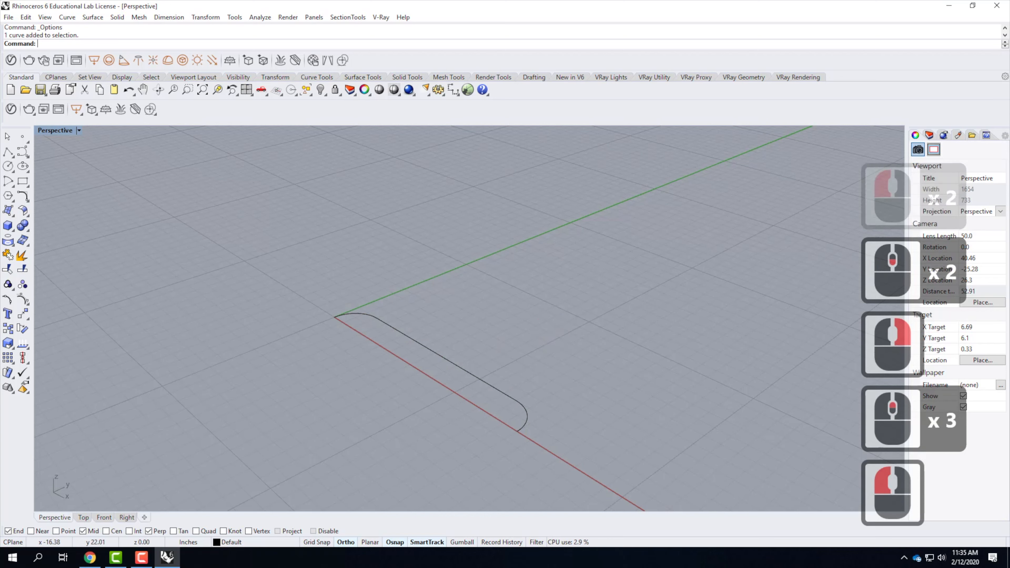
Step: Rotate the joined curve 90 degrees upright in 3D about the axis through its two endpoints, switching persistent Ortho off during the rotation
{"action": "left_click", "coordinate": [206, 17]}
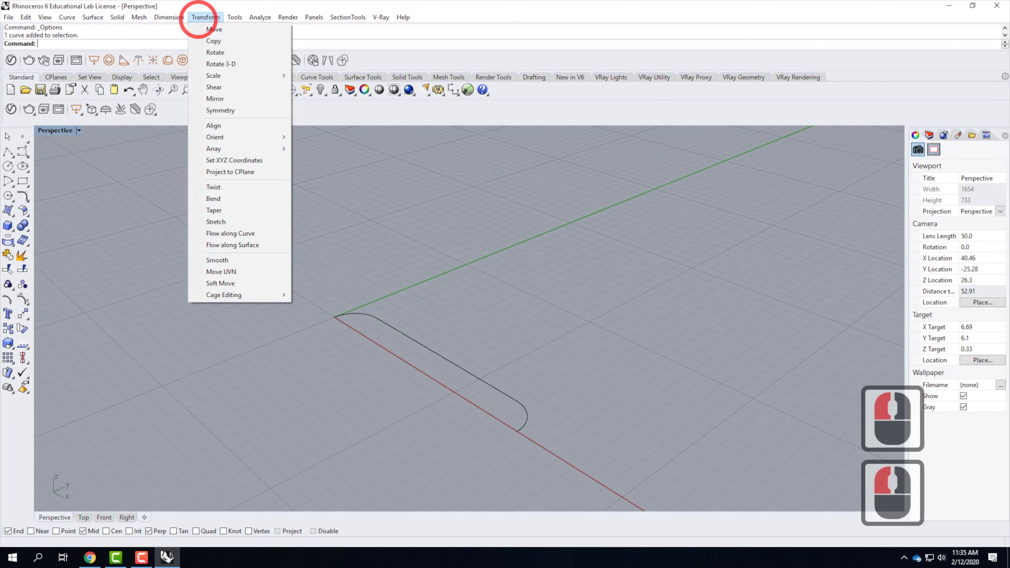
{"action": "left_click", "coordinate": [217, 65]}
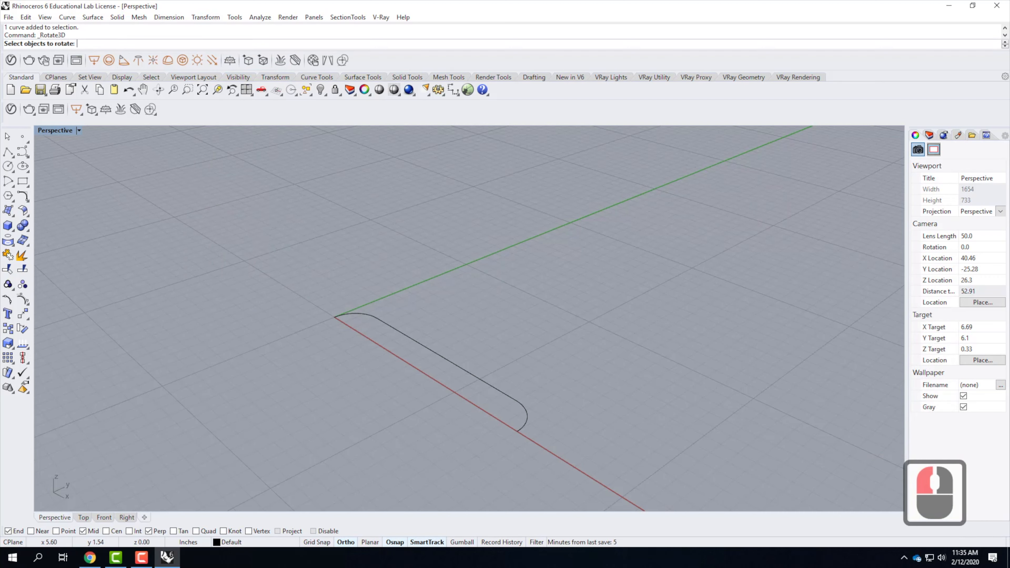
{"action": "left_click", "coordinate": [480, 380]}
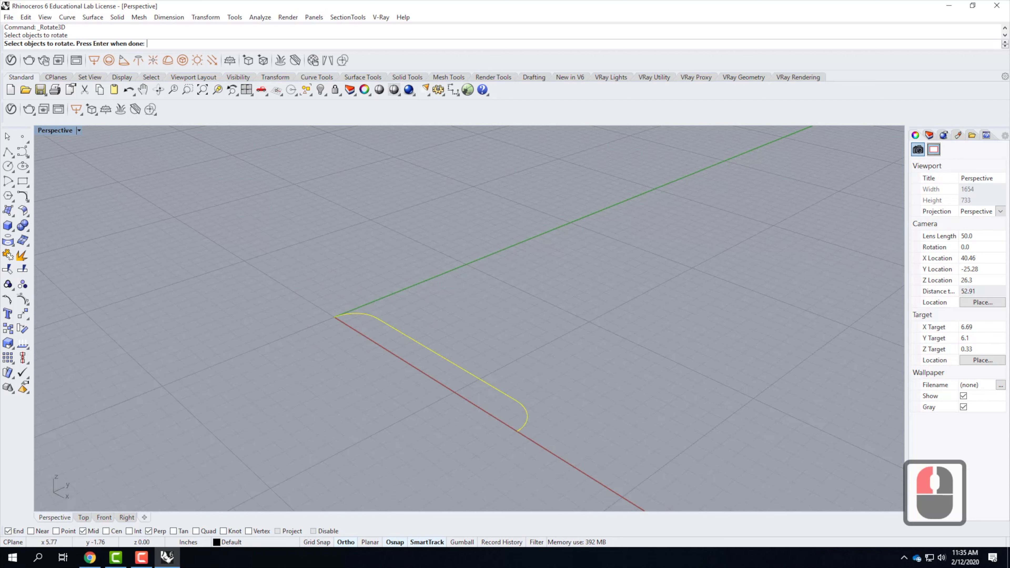
{"action": "key", "text": "Return"}
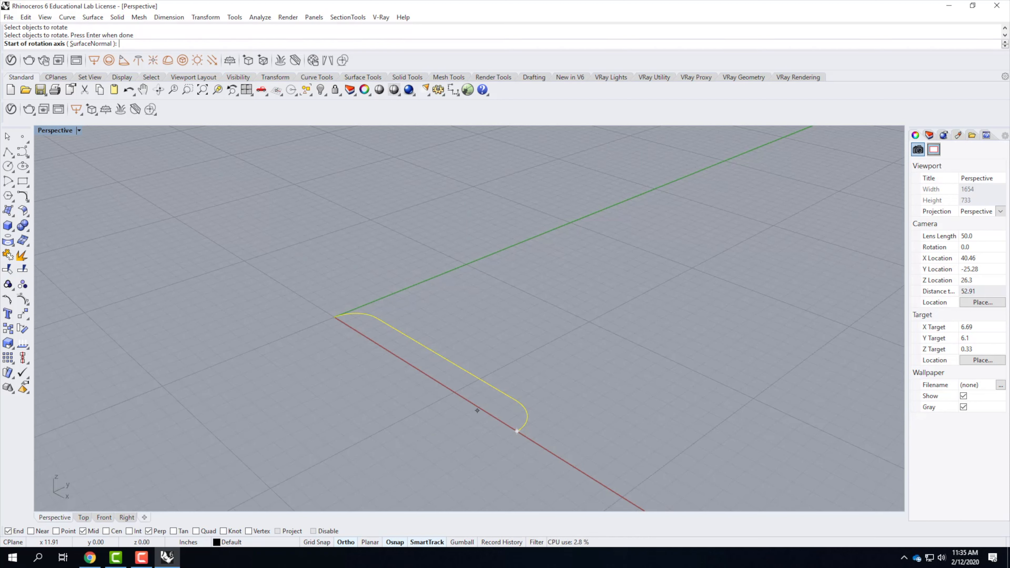
{"action": "left_click", "coordinate": [335, 317]}
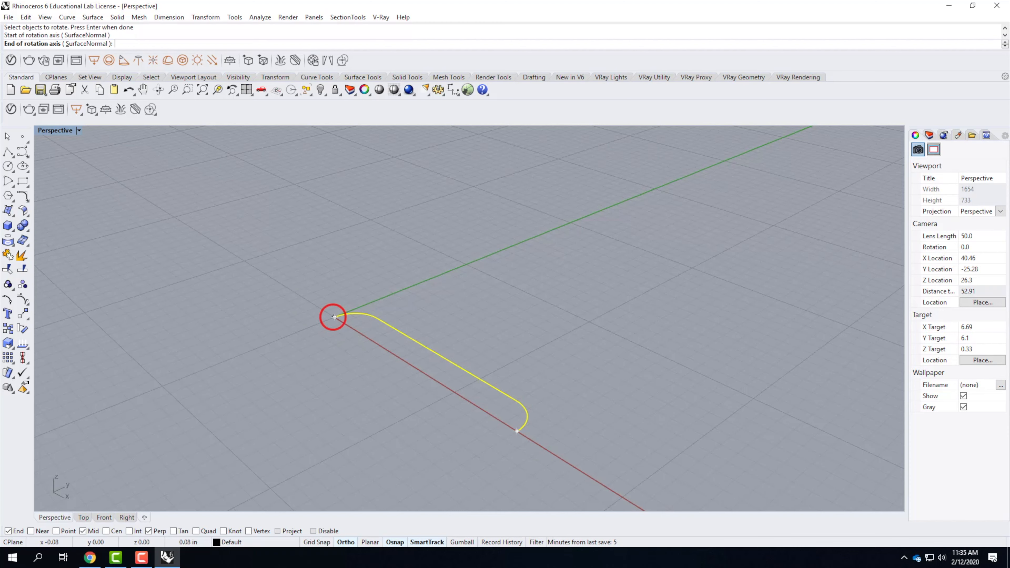
{"action": "left_click", "coordinate": [516, 431]}
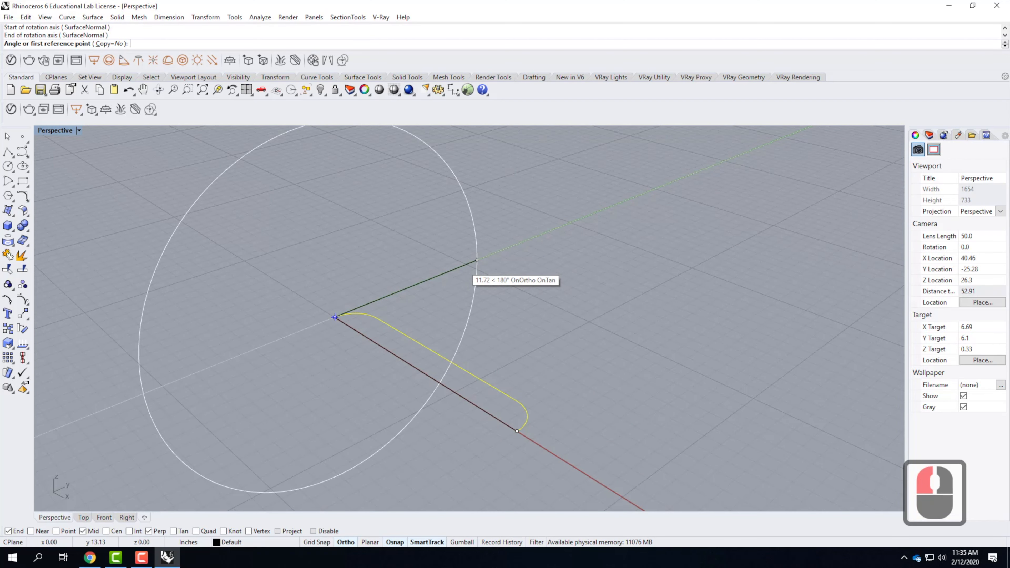
{"action": "left_click", "coordinate": [437, 276]}
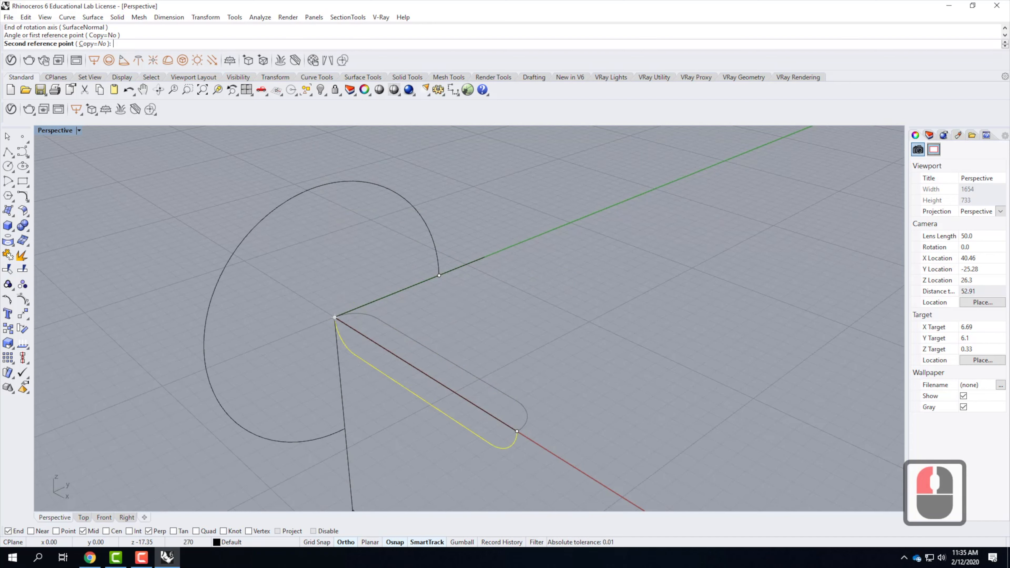
{"action": "left_click", "coordinate": [346, 541]}
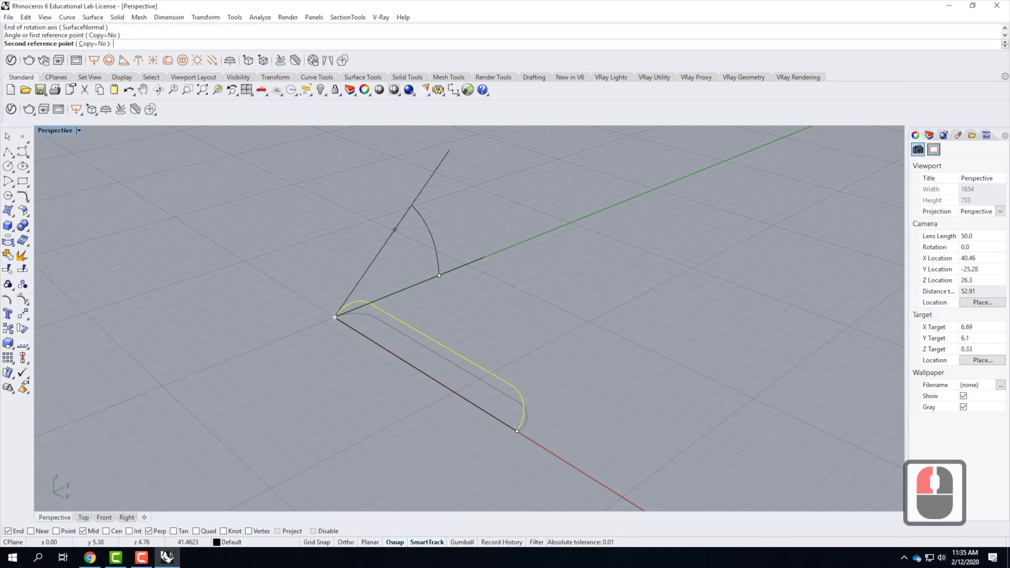
{"action": "key", "text": "F8"}
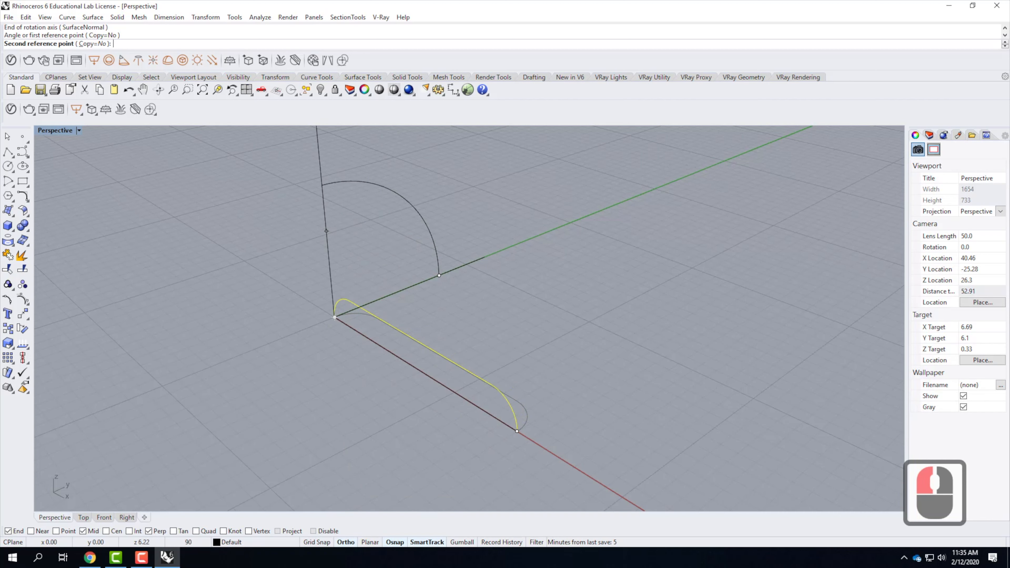
{"action": "left_click", "coordinate": [325, 215], "text": "shift"}
{"action": "scroll", "coordinate": [510, 386], "scroll_direction": "down", "scroll_amount": 3}
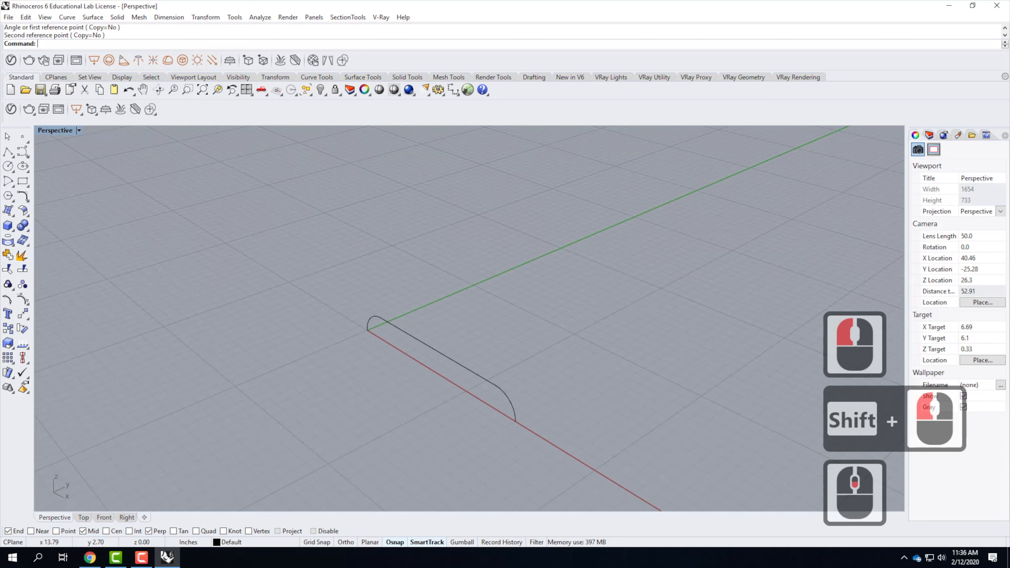
Step: Draw a circle with a 0.25-inch radius centred on the upright curve's endpoint at the origin
{"action": "right_click_drag", "start_coordinate": [510, 387], "coordinate": [562, 380]}
{"action": "scroll", "coordinate": [439, 371], "scroll_direction": "up", "scroll_amount": 4}
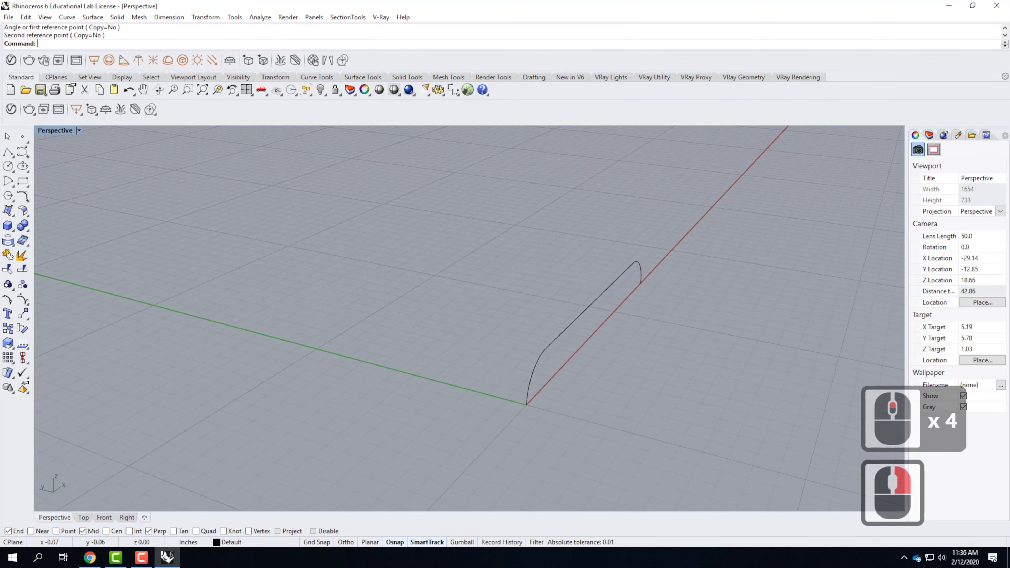
{"action": "mouse_move", "coordinate": [553, 322]}
{"action": "right_mouse_down"}
{"action": "mouse_move", "coordinate": [467, 316]}
{"action": "mouse_move", "coordinate": [377, 286]}
{"action": "mouse_move", "coordinate": [469, 332]}
{"action": "mouse_move", "coordinate": [739, 336]}
{"action": "mouse_move", "coordinate": [547, 312]}
{"action": "right_mouse_up"}
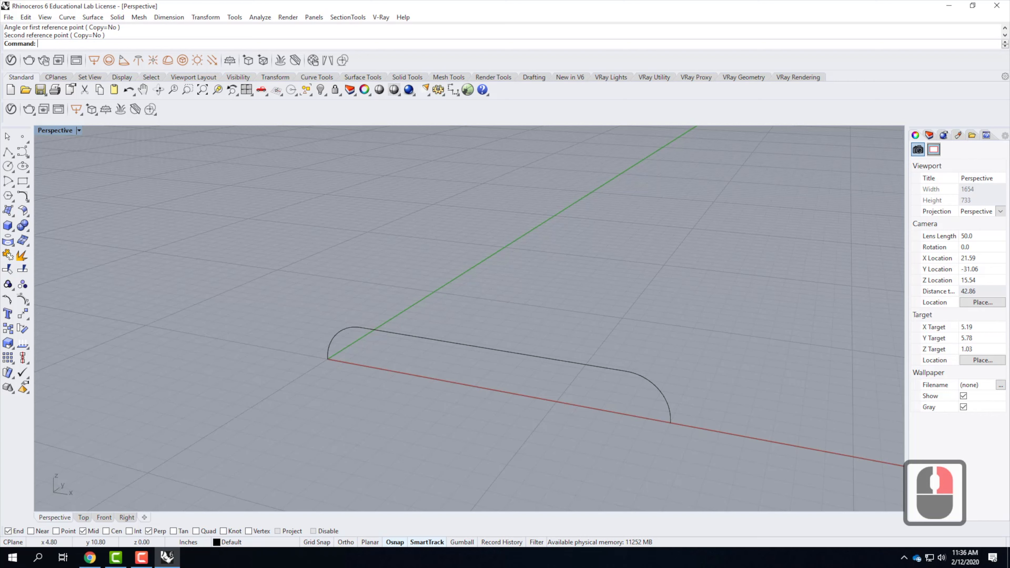
{"action": "scroll", "coordinate": [333, 358], "scroll_direction": "up", "scroll_amount": 3}
{"action": "right_click_drag", "start_coordinate": [296, 354], "coordinate": [397, 455]}
{"action": "scroll", "coordinate": [410, 475], "scroll_direction": "up", "scroll_amount": 2}
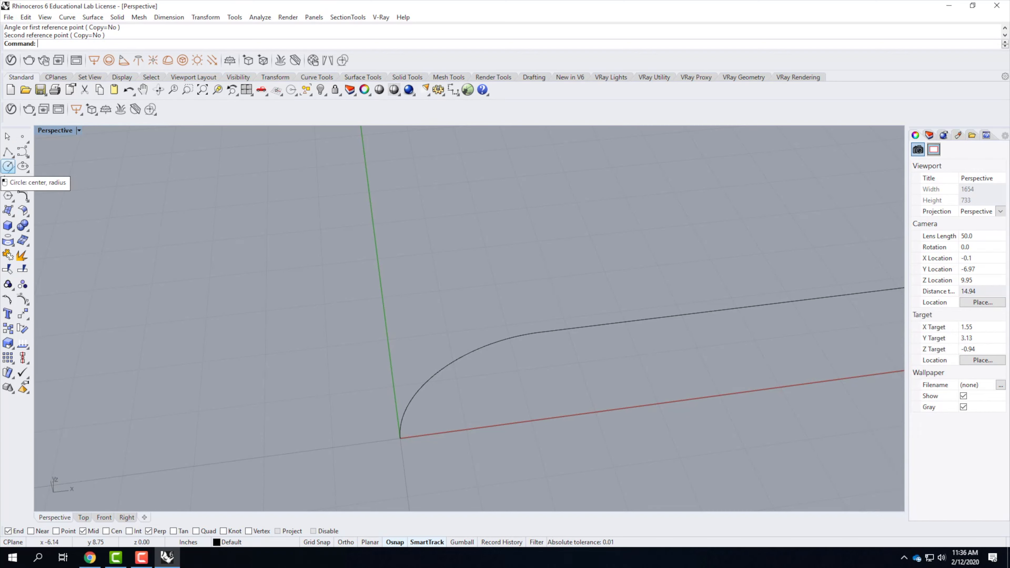
{"action": "left_click", "coordinate": [8, 166]}
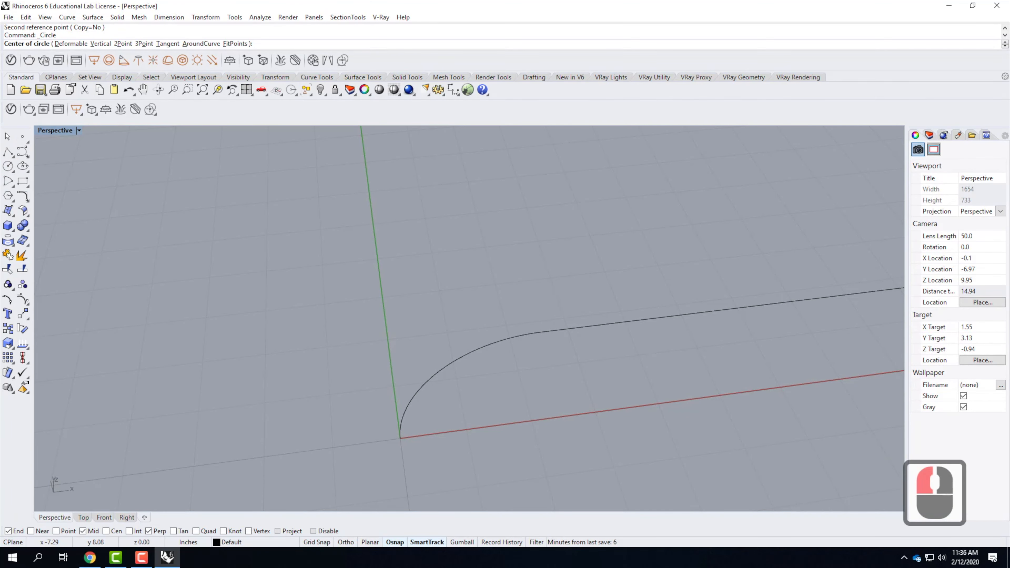
{"action": "left_click", "coordinate": [400, 438]}
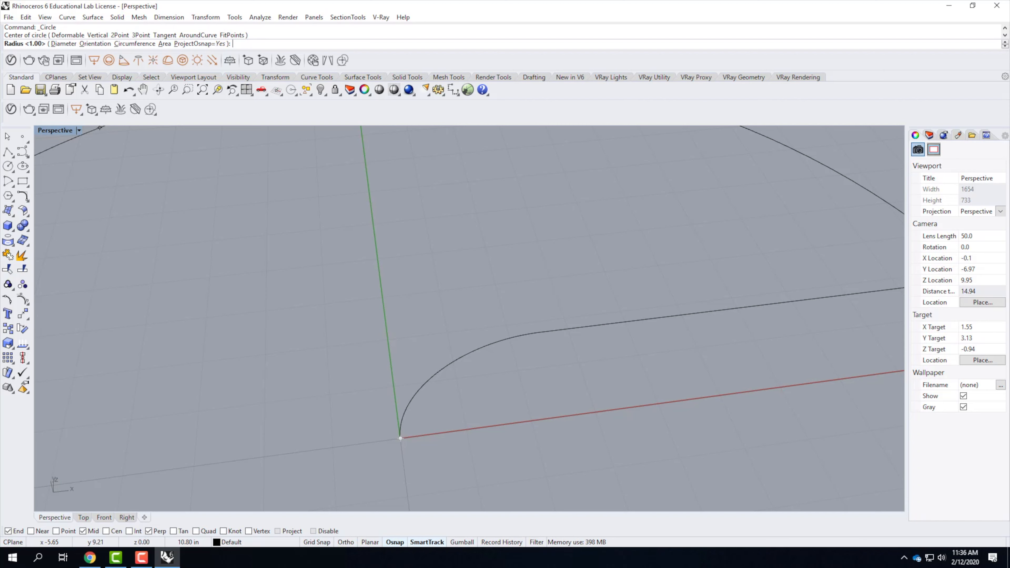
{"action": "type", "text": ".25"}
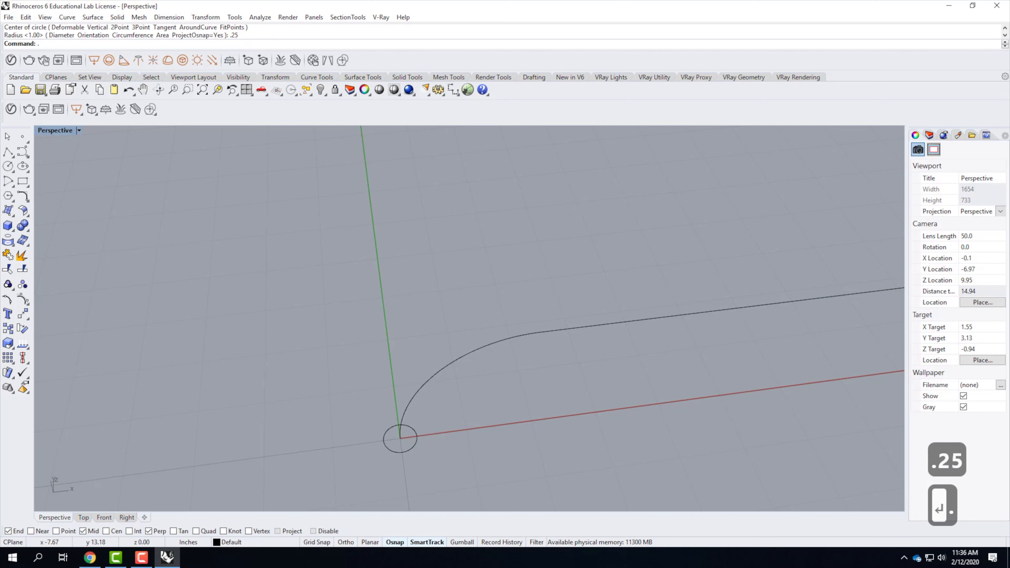
Step: Delete the circle at the curve's endpoint on the origin
{"action": "scroll", "coordinate": [438, 398], "scroll_direction": "up", "scroll_amount": 5}
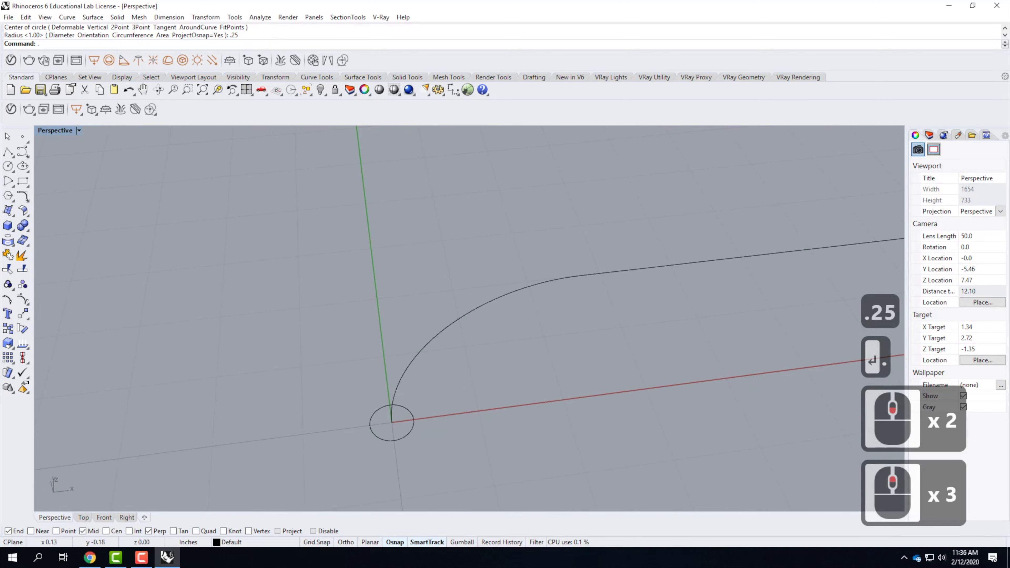
{"action": "left_click", "coordinate": [409, 431]}
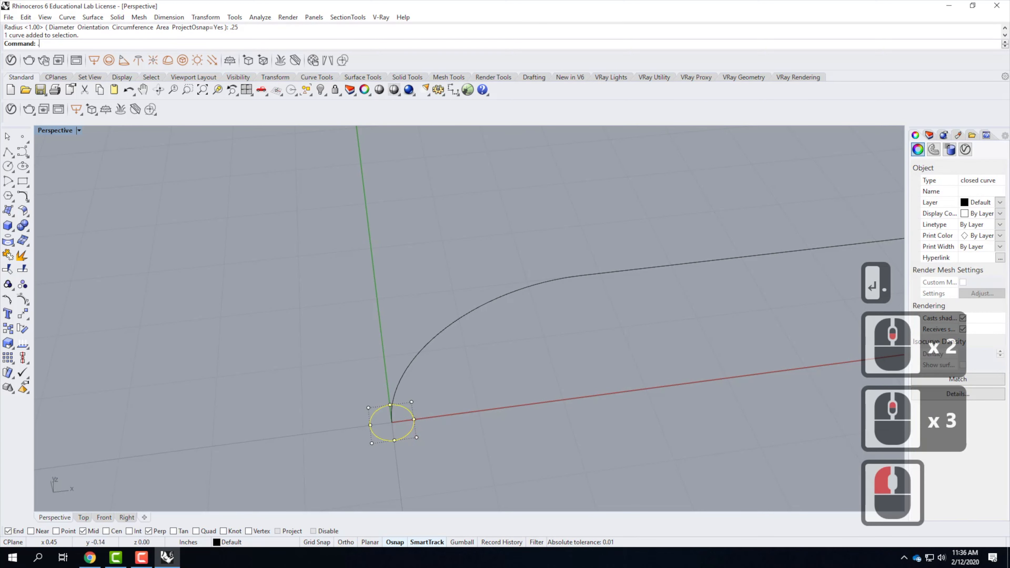
{"action": "scroll", "coordinate": [392, 422], "scroll_direction": "up", "scroll_amount": 1}
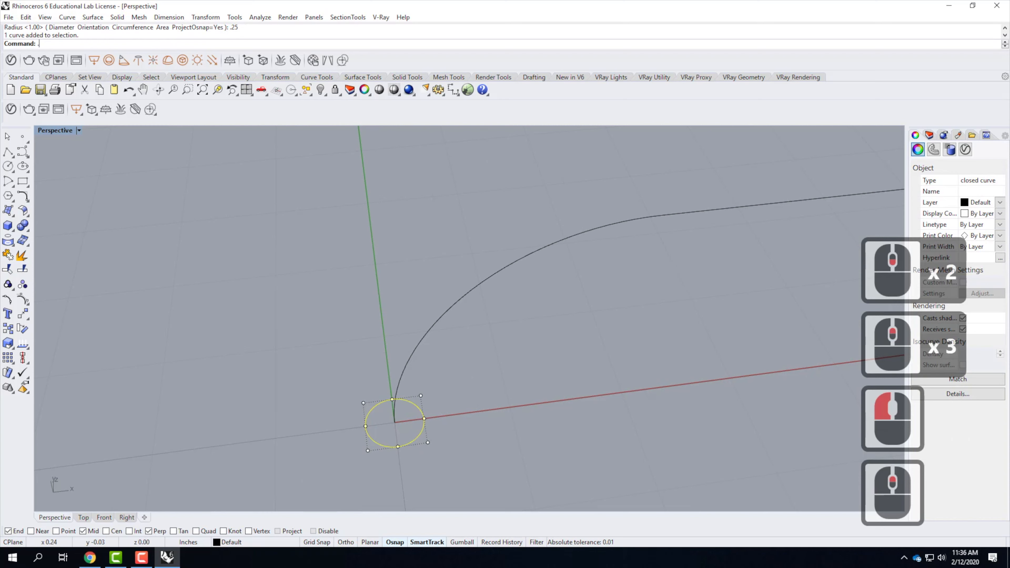
{"action": "key", "text": "Delete"}
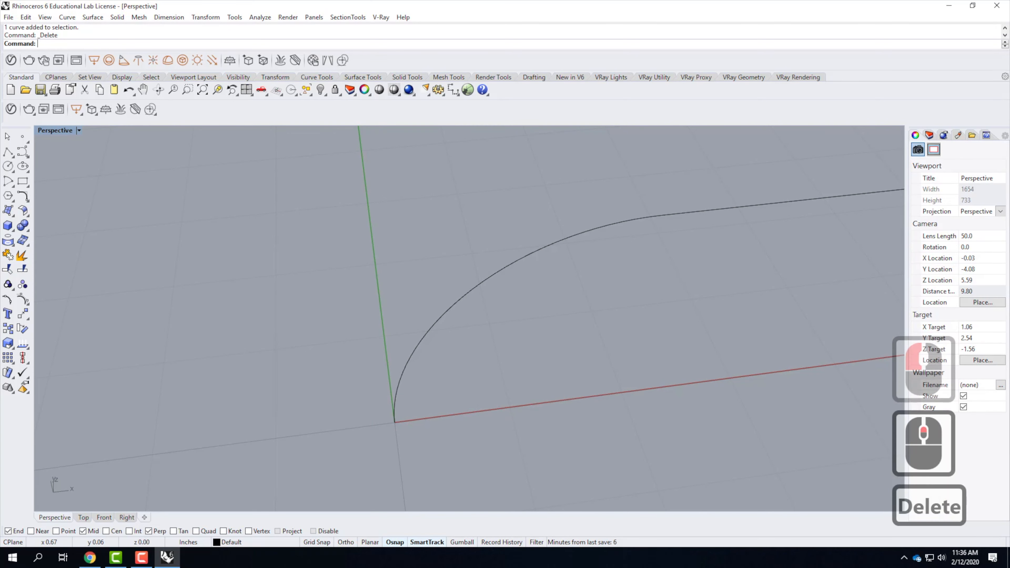
Step: Draw a circle centred on the upright curve's endpoint at the origin, specified by a diameter of 0.50 inches
{"action": "left_click", "coordinate": [8, 166]}
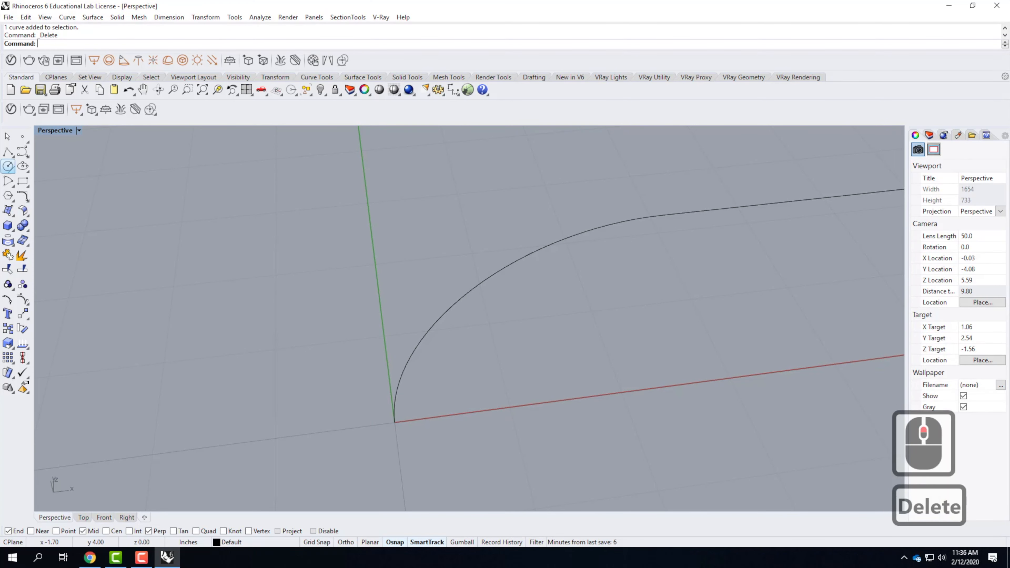
{"action": "left_click", "coordinate": [394, 422]}
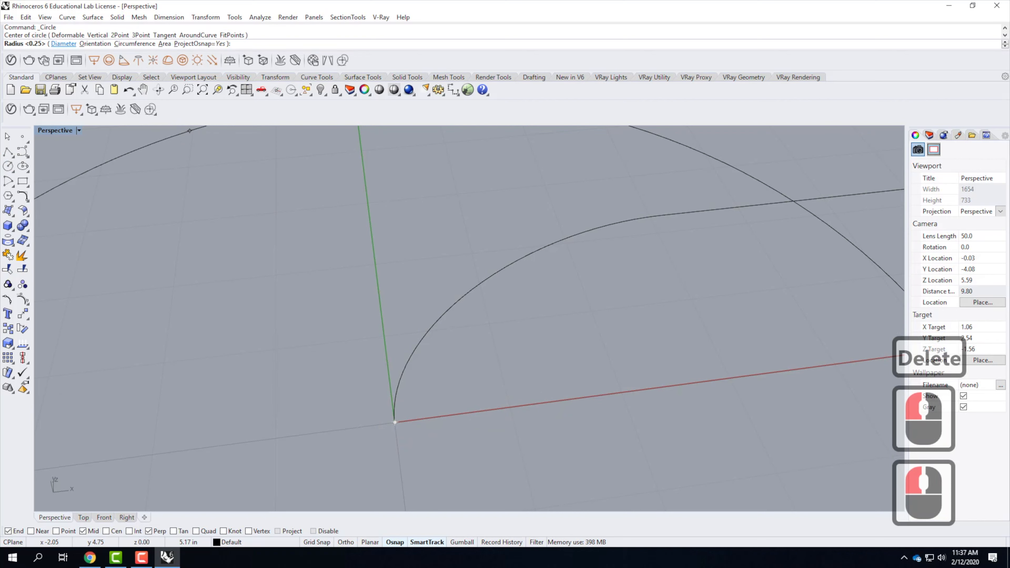
{"action": "left_click", "coordinate": [66, 43]}
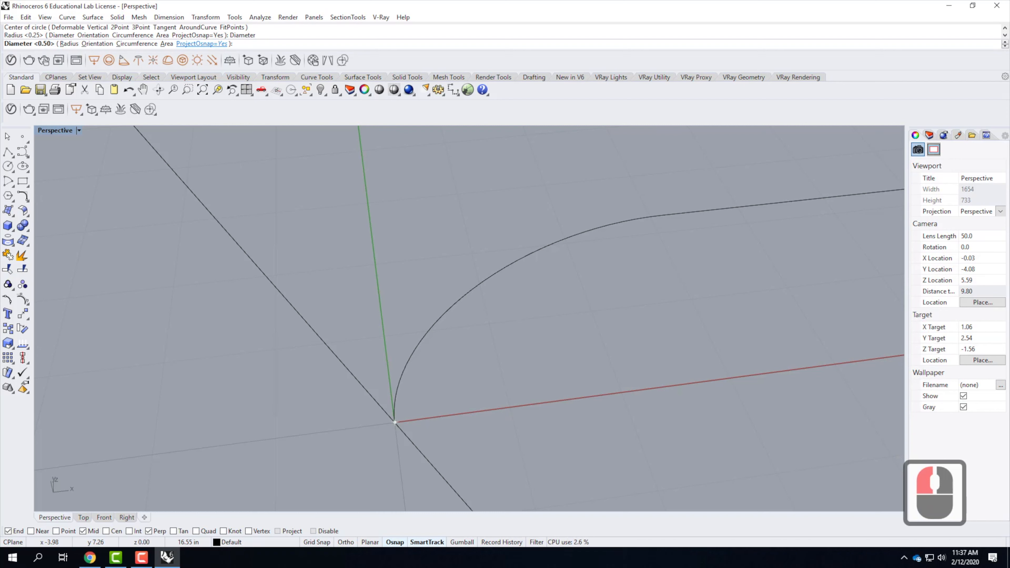
{"action": "key", "text": "Return"}
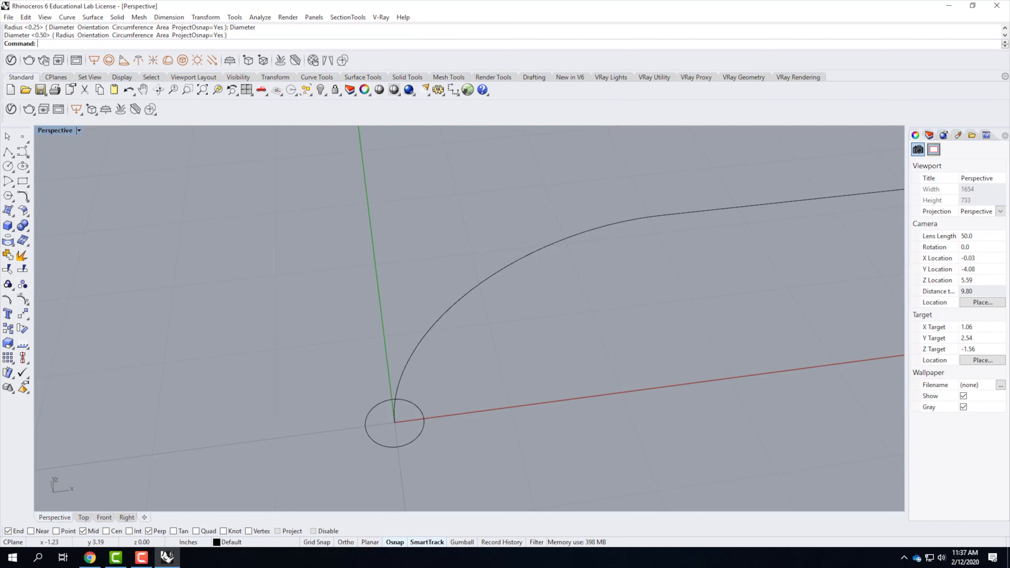
Step: Select the upright curve and the small circle in turn to examine them as rail and cross section, and clear the selection
{"action": "scroll", "coordinate": [238, 286], "scroll_direction": "down", "scroll_amount": 3}
{"action": "scroll", "coordinate": [239, 287], "scroll_direction": "down", "scroll_amount": 3}
{"action": "mouse_move", "coordinate": [269, 315]}
{"action": "right_mouse_down"}
{"action": "mouse_move", "coordinate": [248, 331]}
{"action": "mouse_move", "coordinate": [286, 312]}
{"action": "right_mouse_up"}
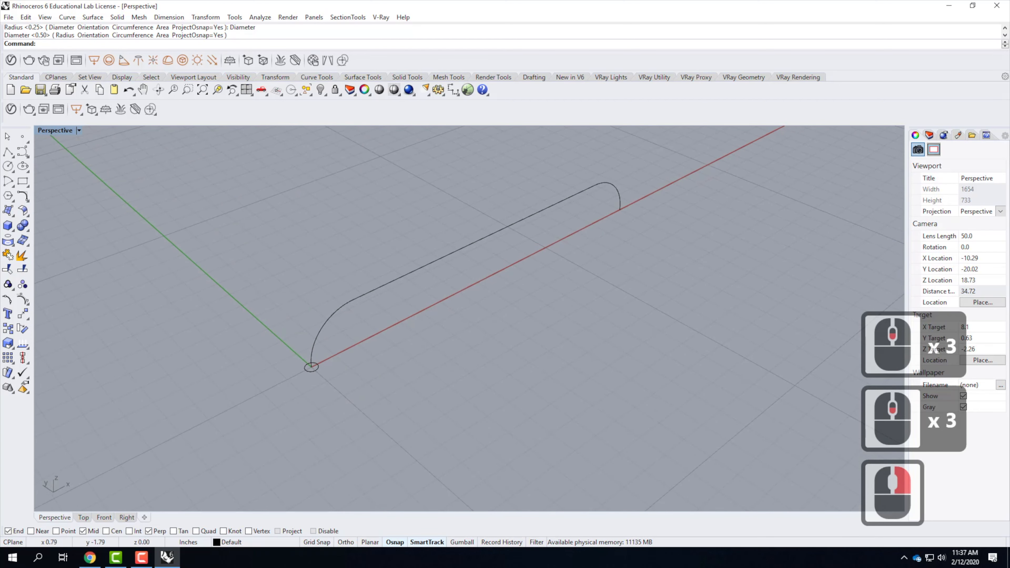
{"action": "left_click", "coordinate": [314, 372]}
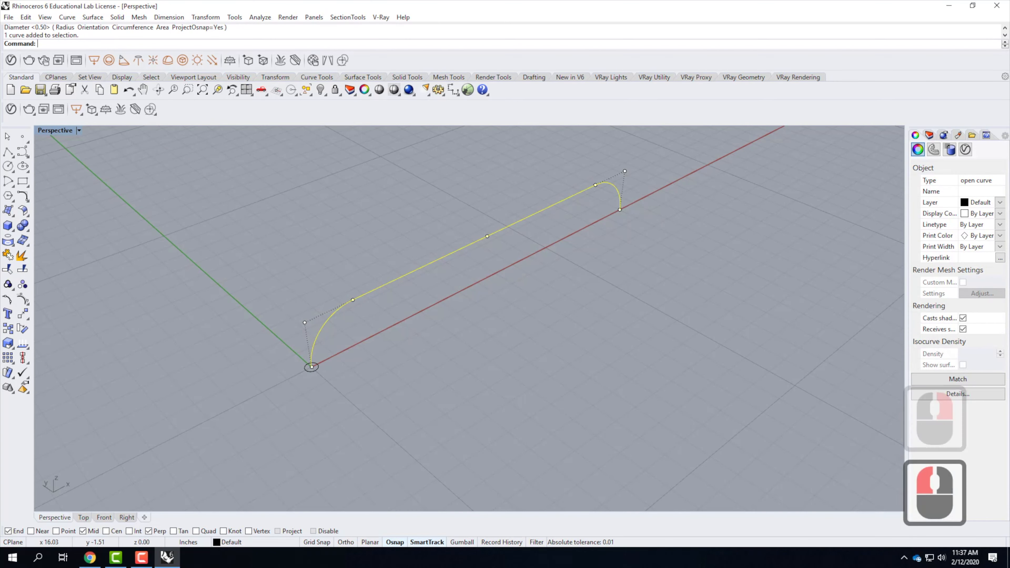
{"action": "left_click", "coordinate": [350, 428]}
{"action": "left_click", "coordinate": [311, 373]}
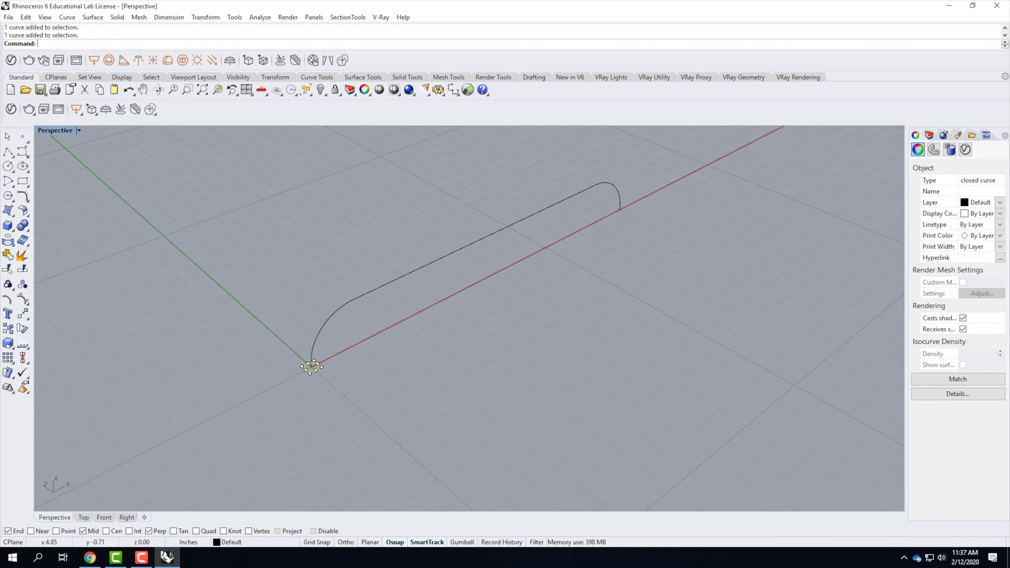
{"action": "left_click", "coordinate": [417, 320]}
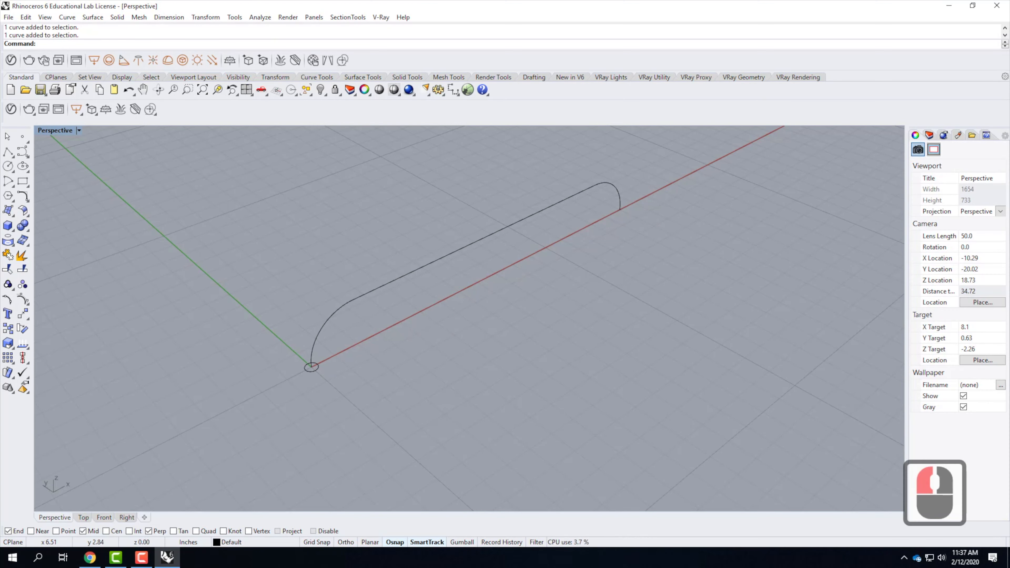
{"action": "left_click", "coordinate": [363, 296]}
{"action": "double_click", "coordinate": [324, 380]}
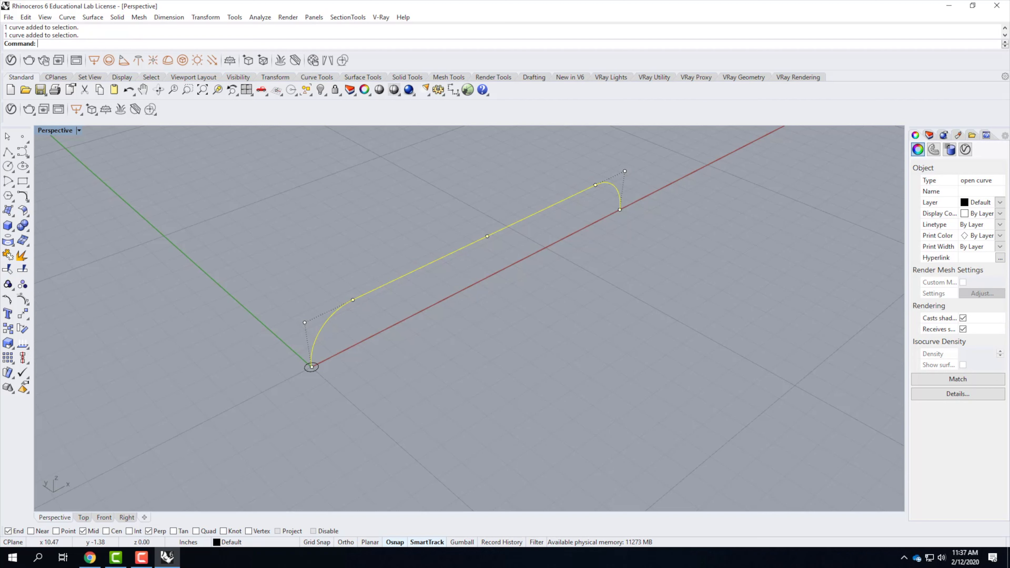
{"action": "left_click", "coordinate": [514, 304]}
{"action": "left_click", "coordinate": [316, 383]}
{"action": "left_click", "coordinate": [311, 366]}
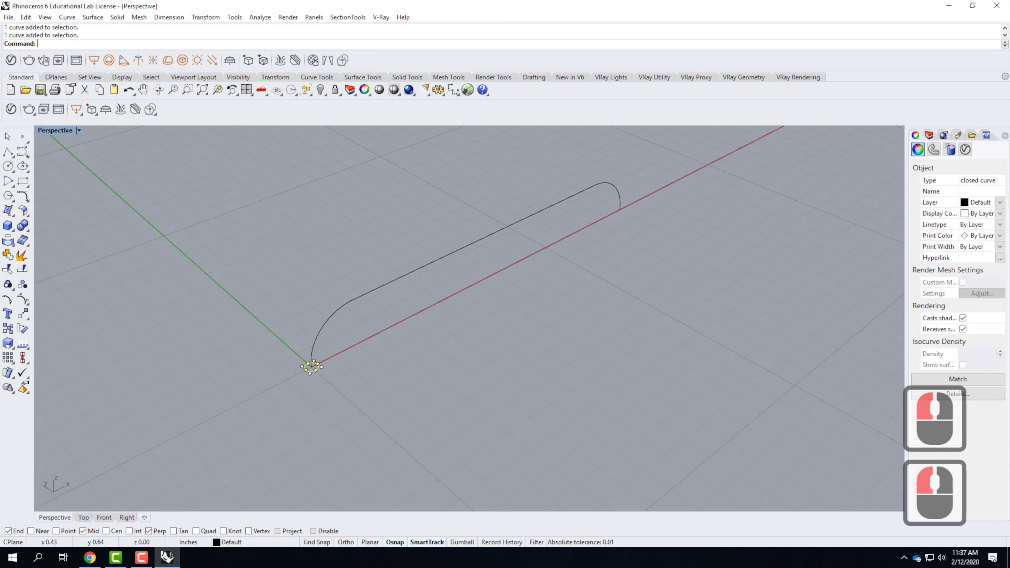
{"action": "left_click", "coordinate": [313, 355]}
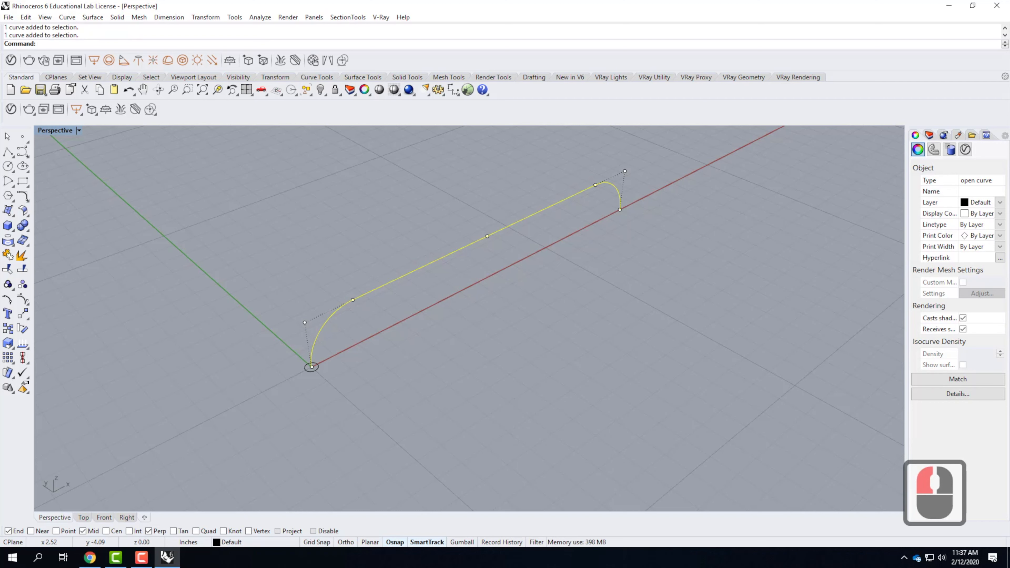
{"action": "left_click", "coordinate": [435, 383]}
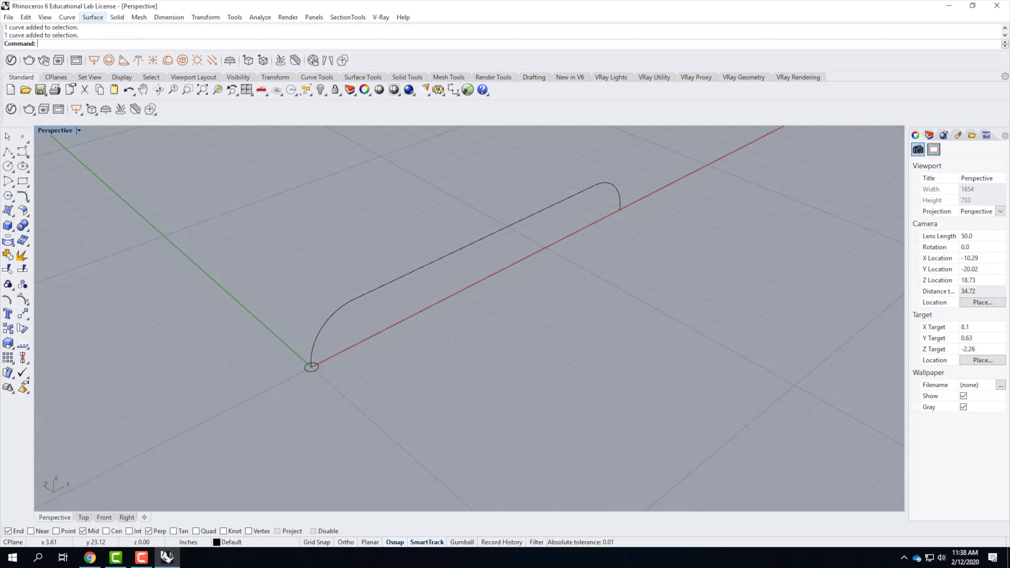
Step: Sweep the circle along the upright curve with Sweep 1 Rail, using the Freeform frame style and leaving the cross sections unchanged
{"action": "left_click", "coordinate": [93, 17]}
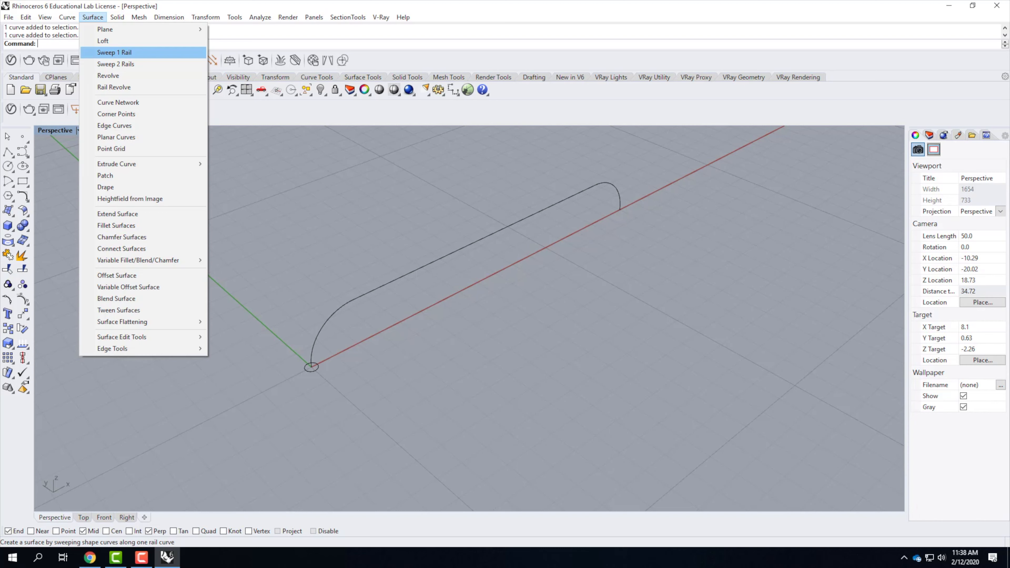
{"action": "left_click", "coordinate": [119, 52]}
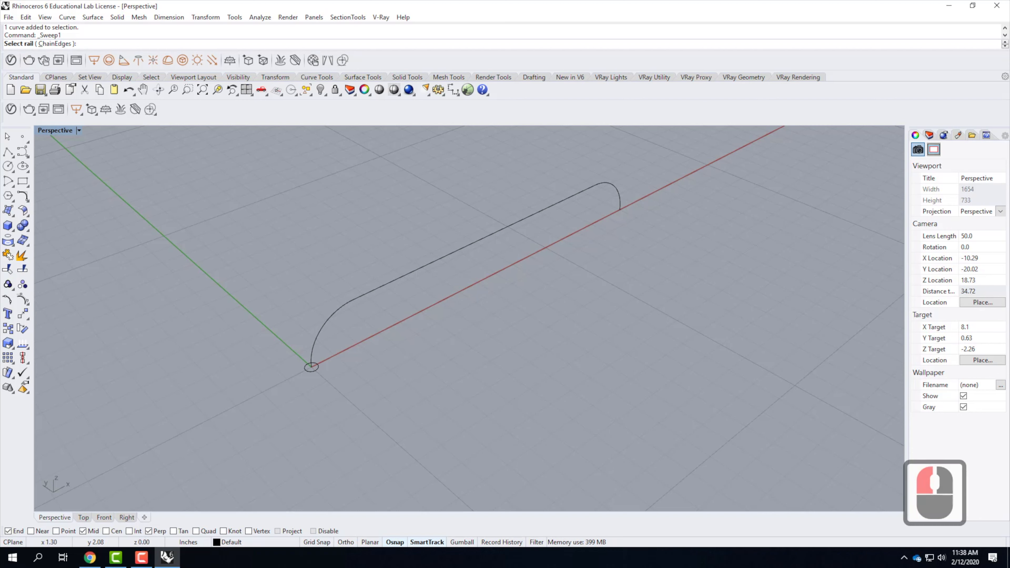
{"action": "left_click", "coordinate": [322, 318]}
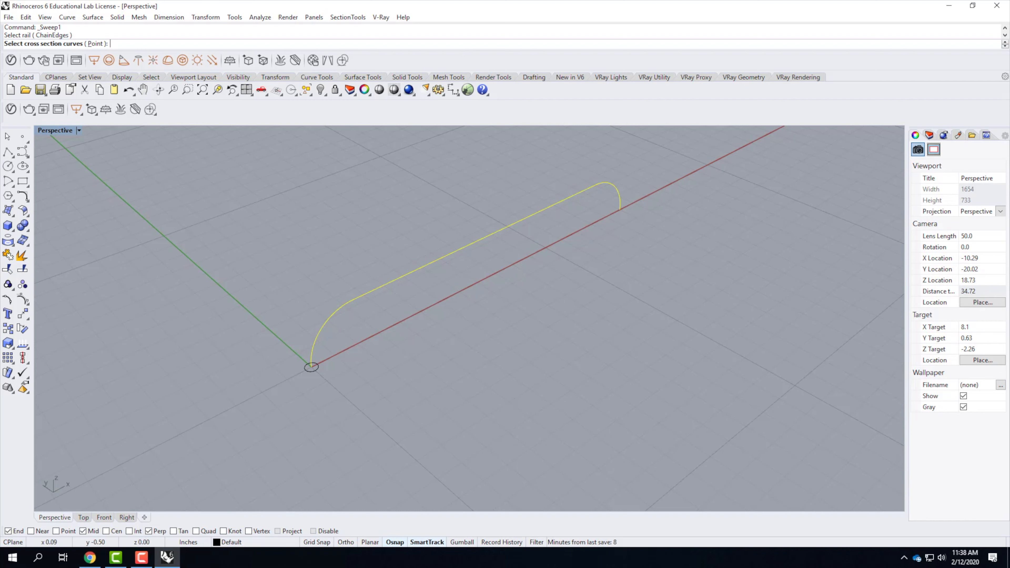
{"action": "left_click", "coordinate": [311, 371]}
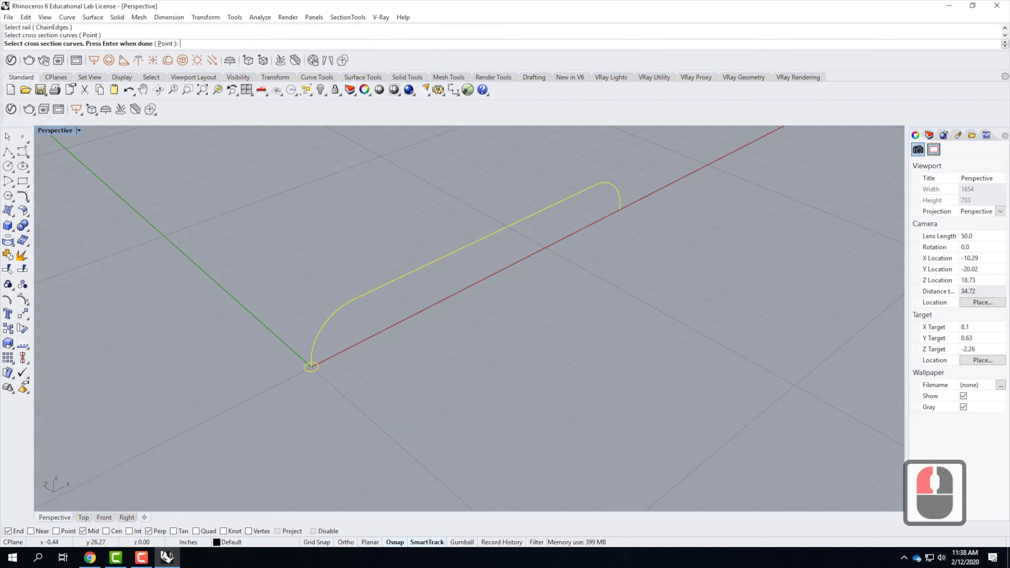
{"action": "key", "text": "Return"}
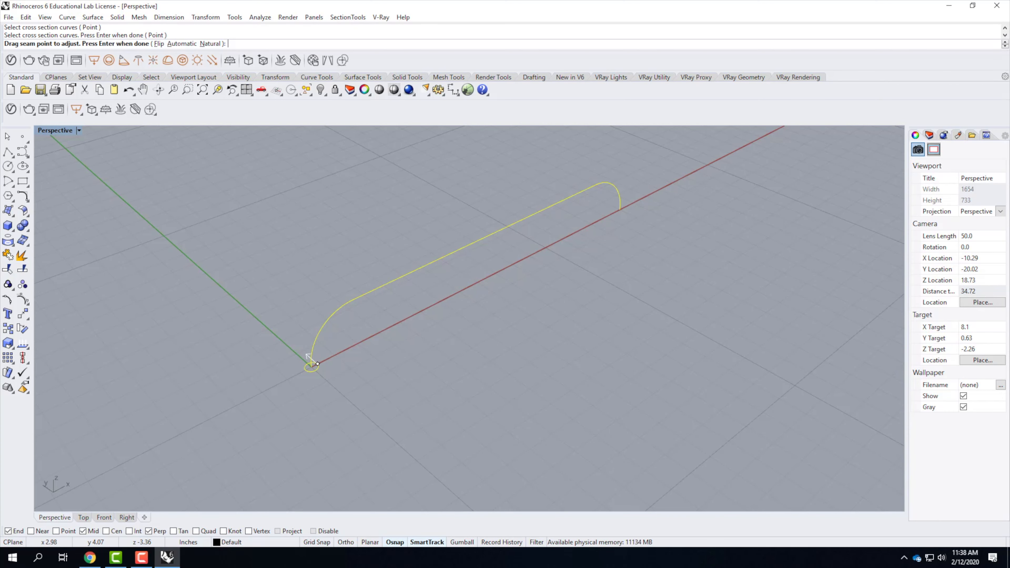
{"action": "key", "text": "Return"}
{"action": "left_click_drag", "start_coordinate": [459, 160], "coordinate": [174, 158]}
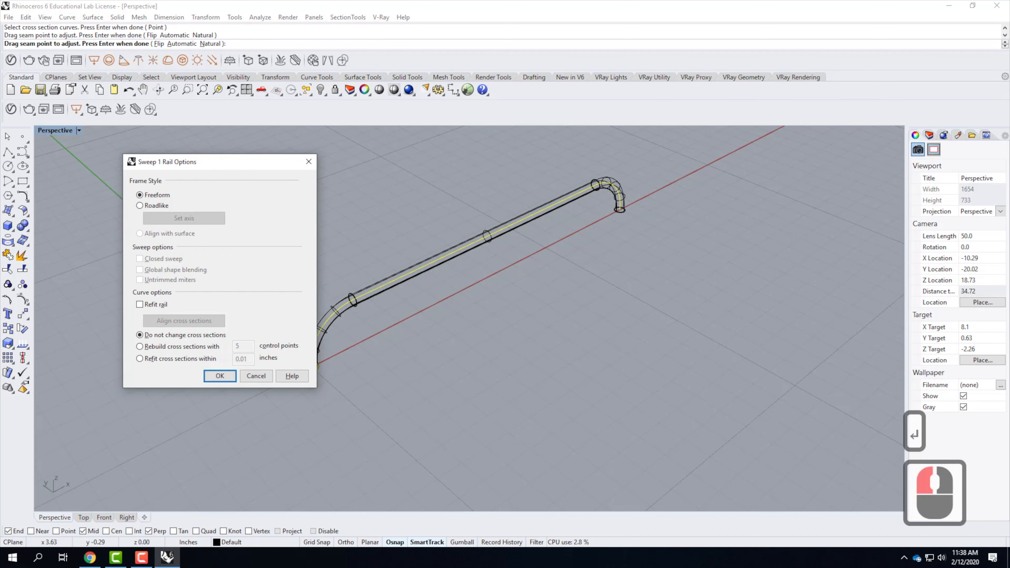
{"action": "left_click_drag", "start_coordinate": [208, 161], "coordinate": [175, 162]}
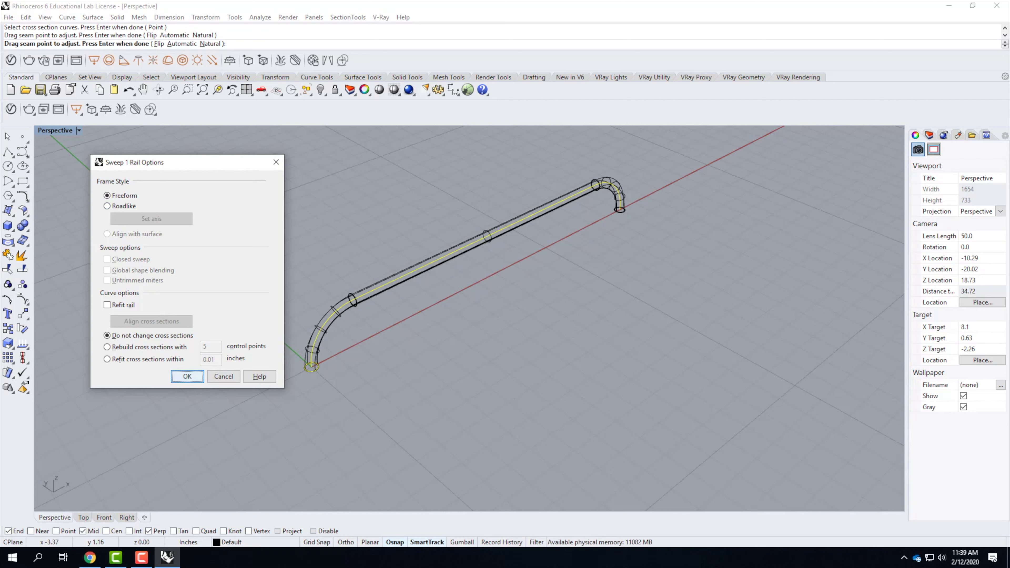
{"action": "left_click", "coordinate": [186, 376]}
{"action": "left_click", "coordinate": [122, 174]}
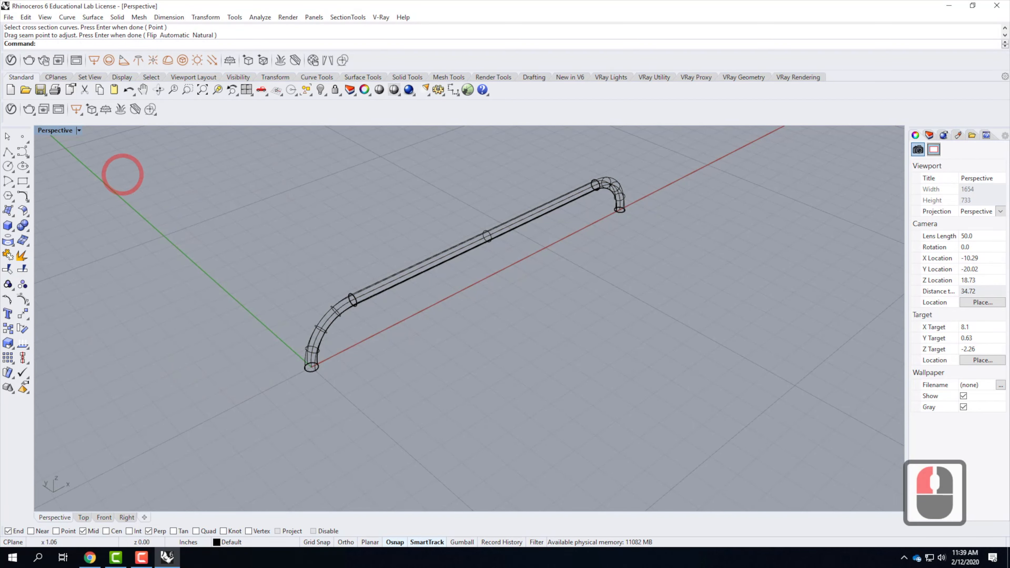
Step: Set the Perspective viewport to Shaded display and inspect the swept tube from the side and from above
{"action": "left_click", "coordinate": [79, 130]}
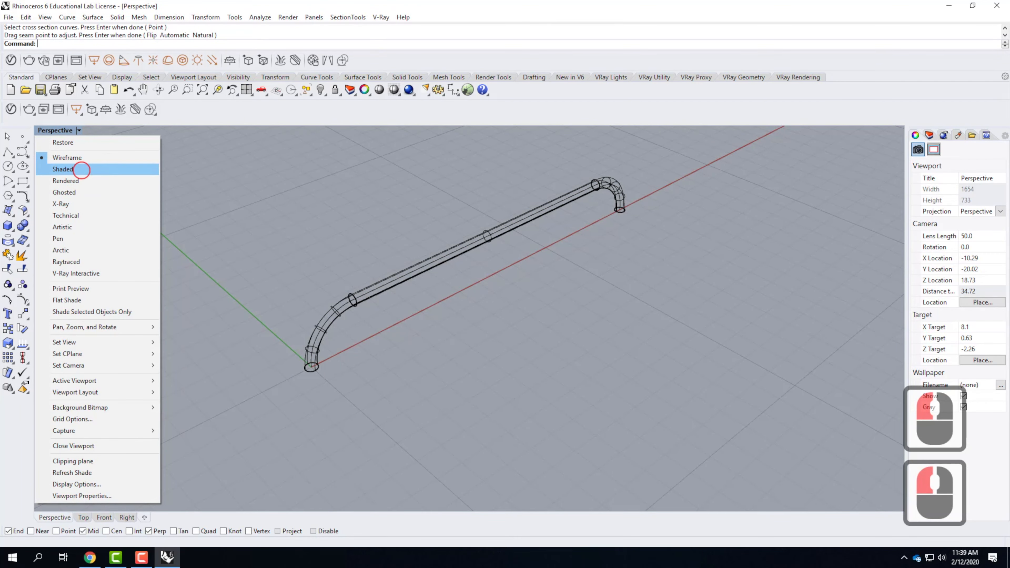
{"action": "left_click", "coordinate": [80, 169]}
{"action": "scroll", "coordinate": [487, 239], "scroll_direction": "up", "scroll_amount": 2}
{"action": "right_click_drag", "start_coordinate": [554, 331], "coordinate": [729, 302]}
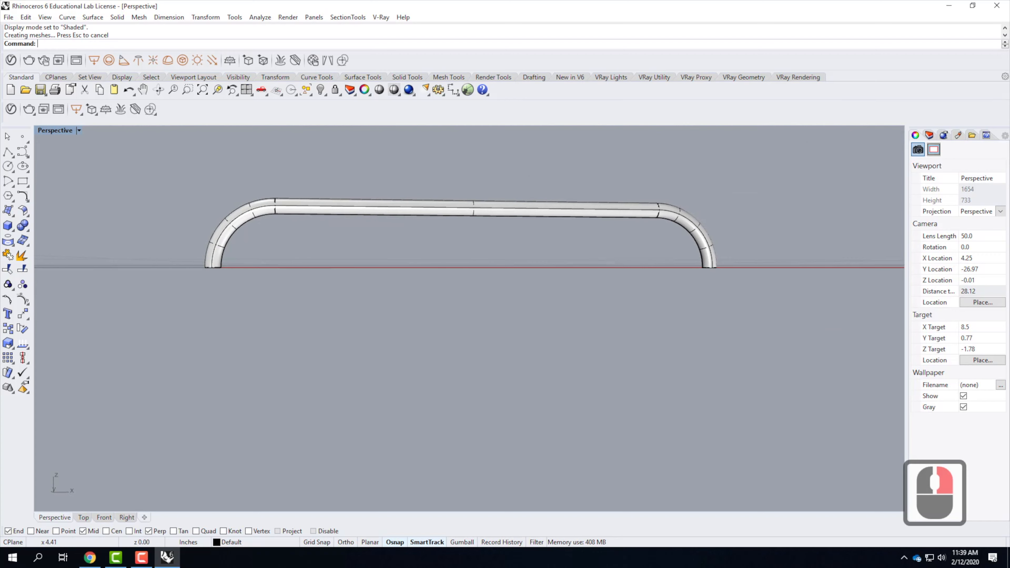
{"action": "right_click_drag", "start_coordinate": [569, 312], "coordinate": [669, 397]}
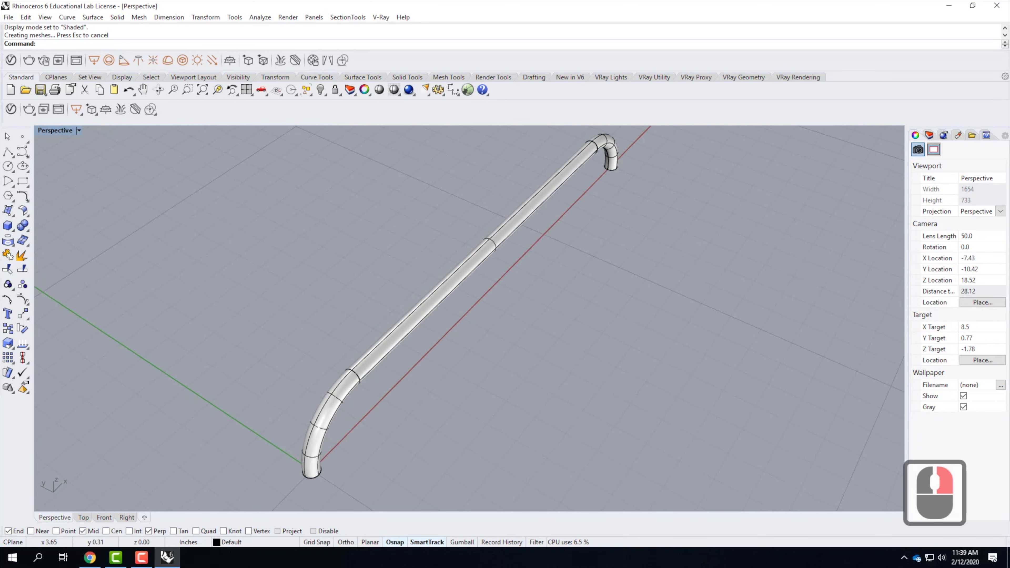
{"action": "scroll", "coordinate": [469, 318], "scroll_direction": "down", "scroll_amount": 10}
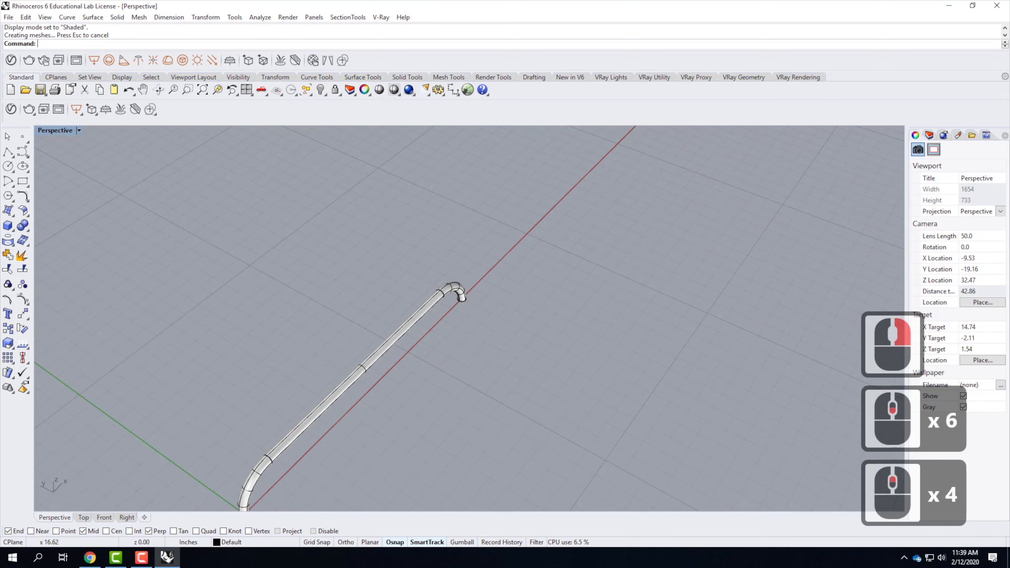
{"action": "scroll", "coordinate": [397, 386], "scroll_direction": "down", "scroll_amount": 5}
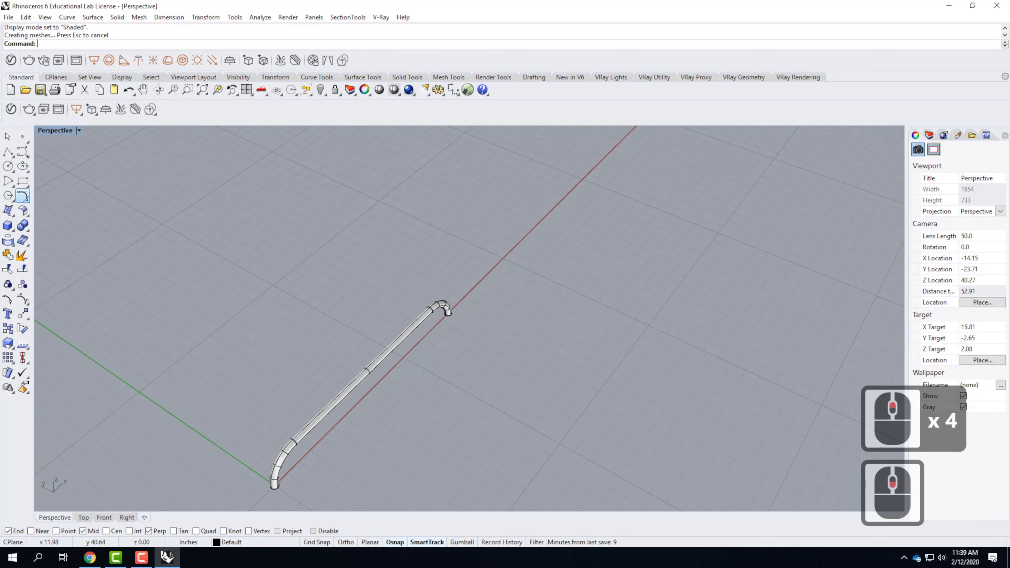
Step: Draw an open S-like interpolated curve through seven points on the ground plane in the Perspective viewport, looping beyond the small tube
{"action": "left_click", "coordinate": [9, 152]}
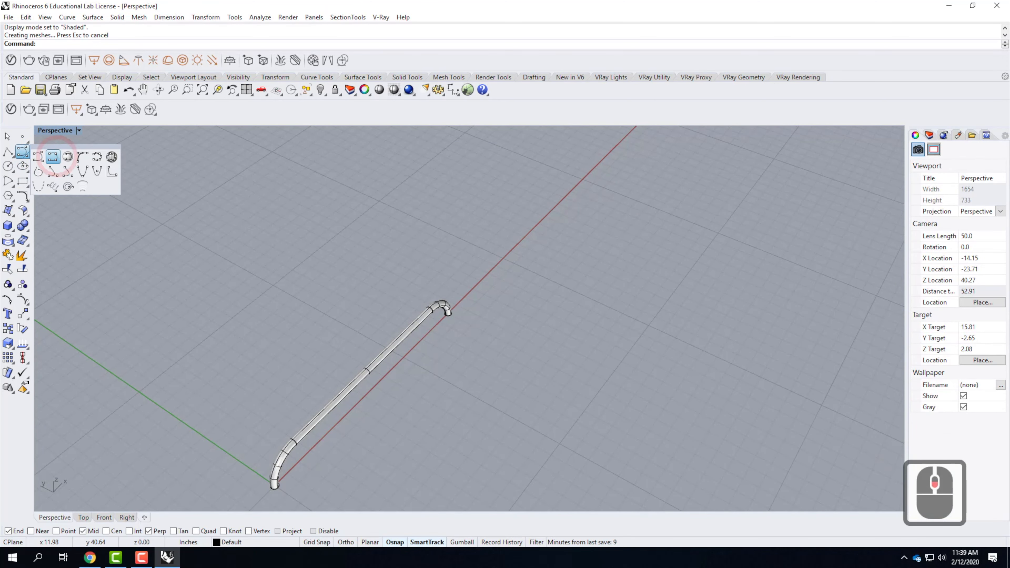
{"action": "left_click", "coordinate": [51, 159]}
{"action": "scroll", "coordinate": [408, 318], "scroll_direction": "down", "scroll_amount": 4}
{"action": "key", "text": "ctrl+F2"}
{"action": "key", "text": "ctrl+F3"}
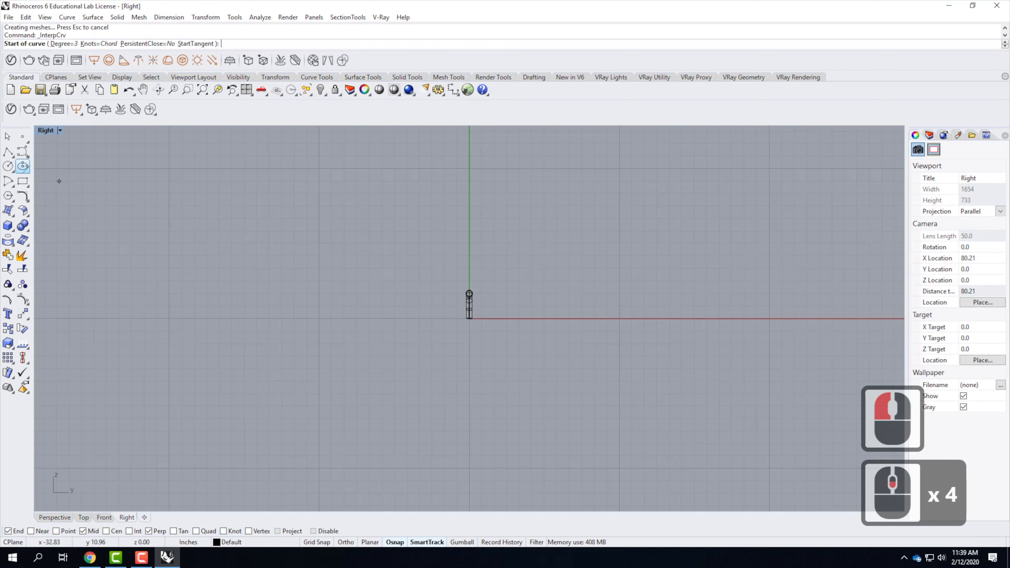
{"action": "double_click", "coordinate": [60, 130]}
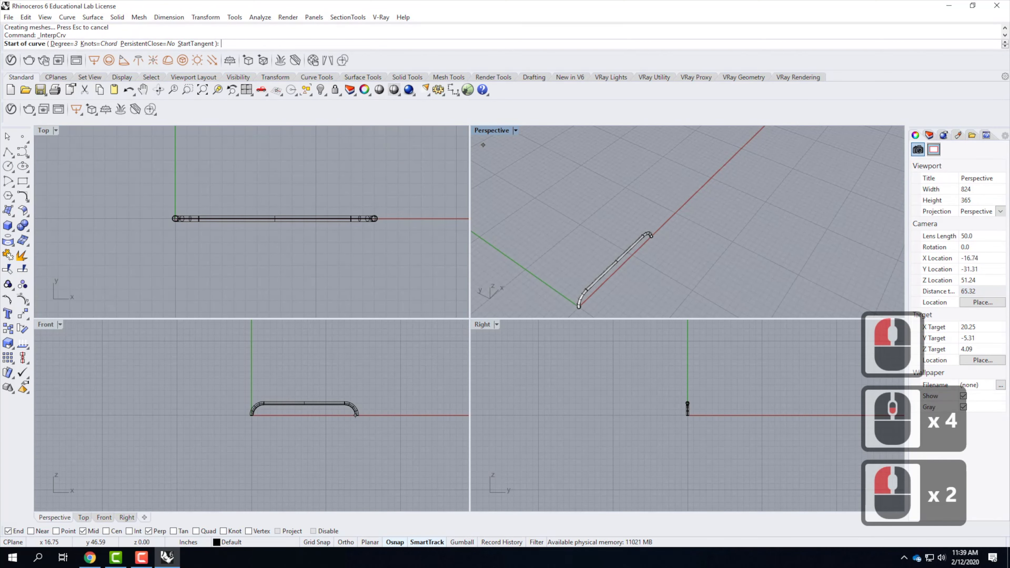
{"action": "double_click", "coordinate": [497, 134]}
{"action": "scroll", "coordinate": [367, 401], "scroll_direction": "down", "scroll_amount": 7}
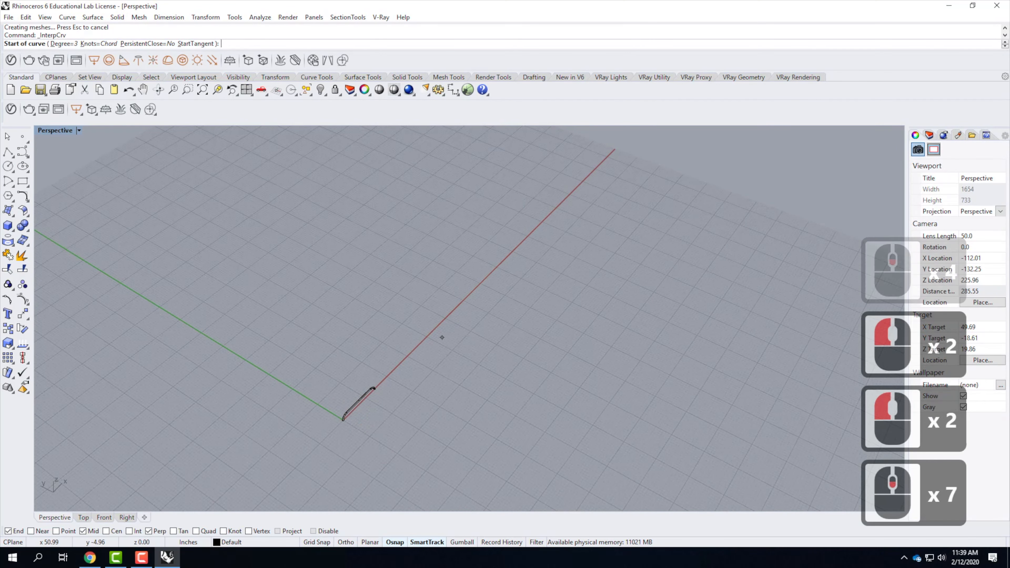
{"action": "left_click", "coordinate": [434, 376]}
{"action": "left_click", "coordinate": [420, 303]}
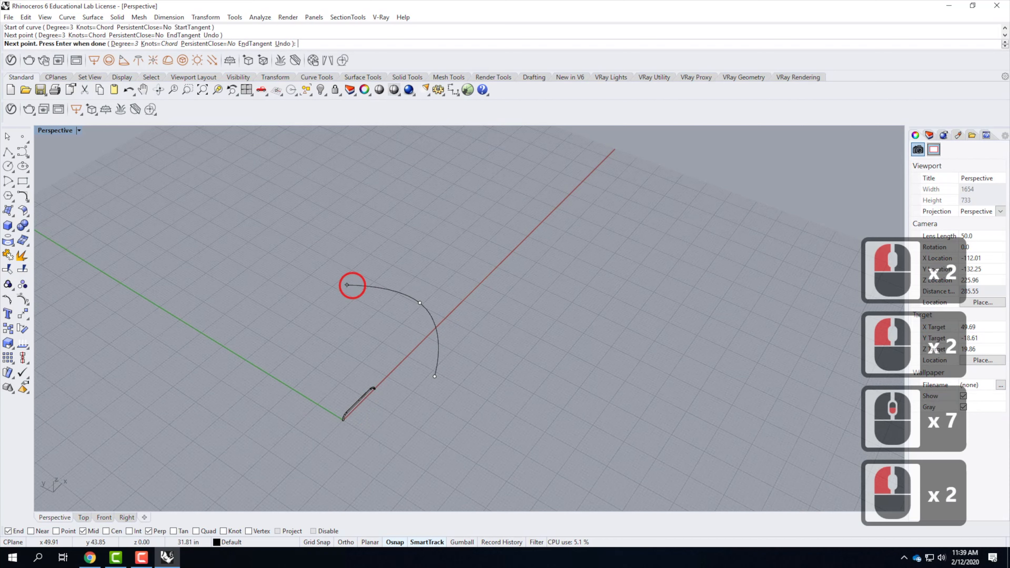
{"action": "left_click", "coordinate": [303, 308]}
{"action": "left_click", "coordinate": [221, 261]}
{"action": "left_click", "coordinate": [302, 166]}
{"action": "left_click", "coordinate": [468, 186]}
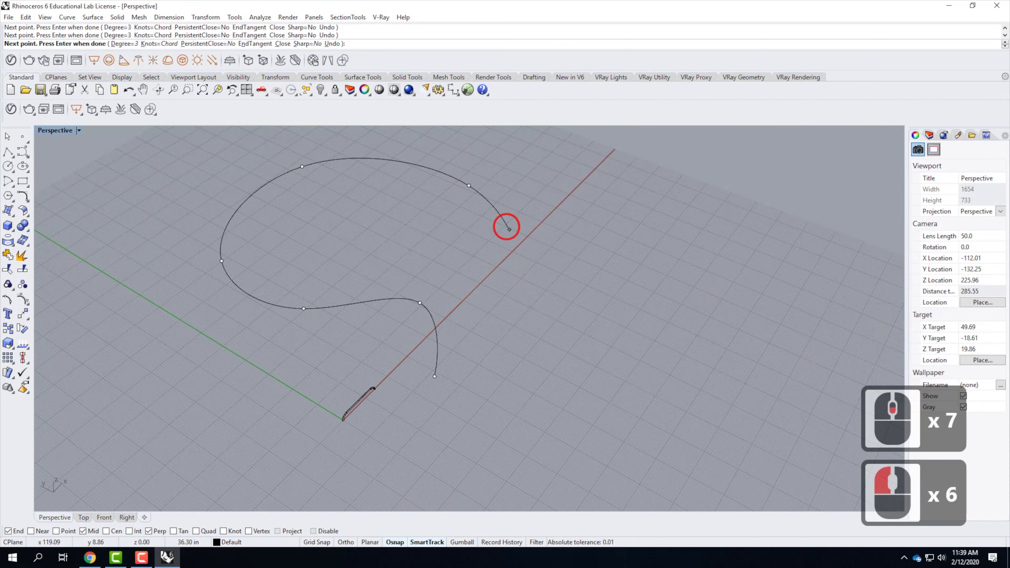
{"action": "left_click", "coordinate": [537, 336]}
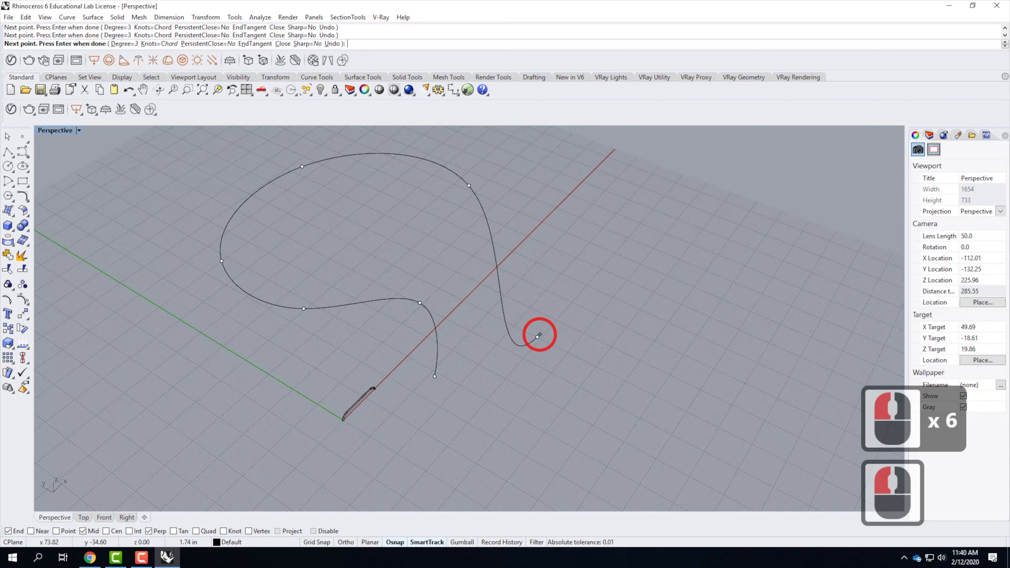
{"action": "key", "text": "Return"}
Step: Draw a flat circle centred on the free-form curve's starting endpoint, sized freehand
{"action": "scroll", "coordinate": [437, 372], "scroll_direction": "up", "scroll_amount": 6}
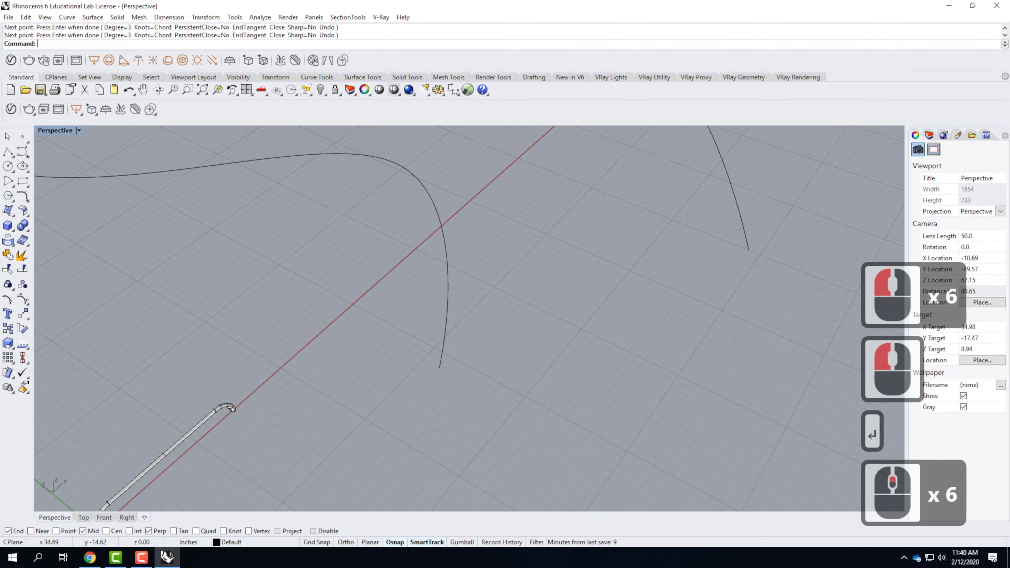
{"action": "left_click", "coordinate": [8, 166]}
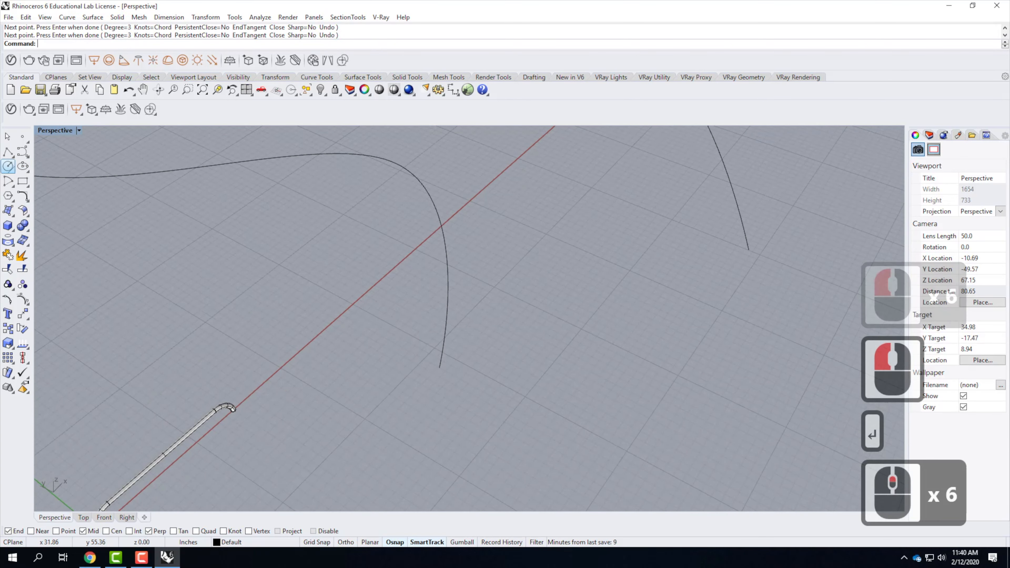
{"action": "left_click", "coordinate": [437, 366]}
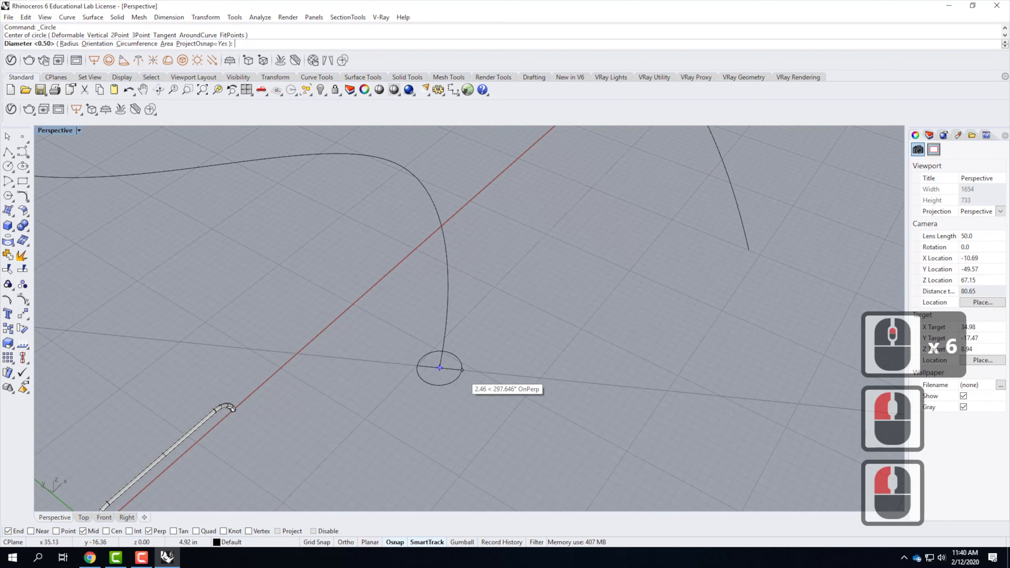
{"action": "scroll", "coordinate": [462, 368], "scroll_direction": "up", "scroll_amount": 3}
{"action": "scroll", "coordinate": [453, 365], "scroll_direction": "up", "scroll_amount": 2}
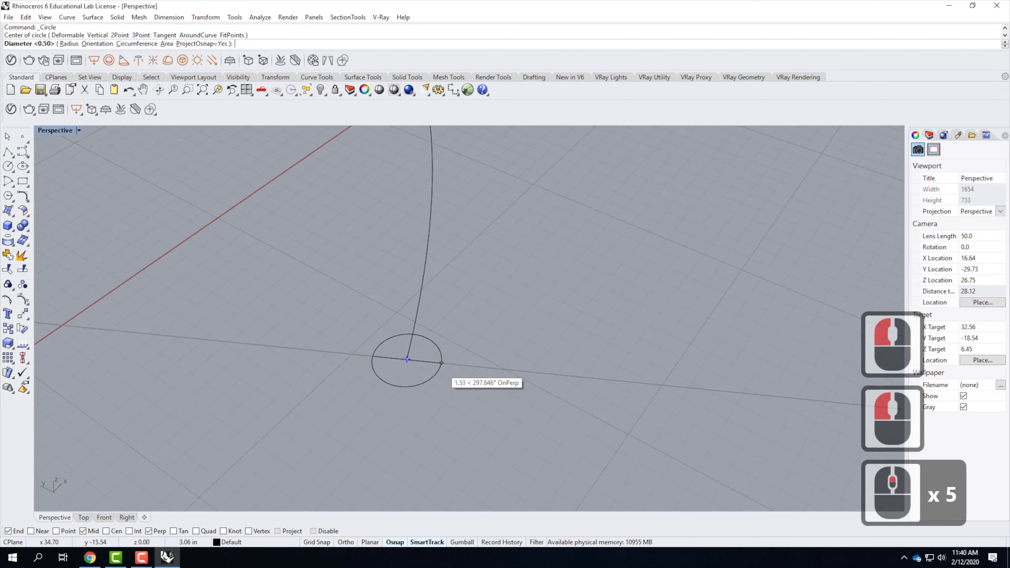
{"action": "left_click", "coordinate": [427, 361]}
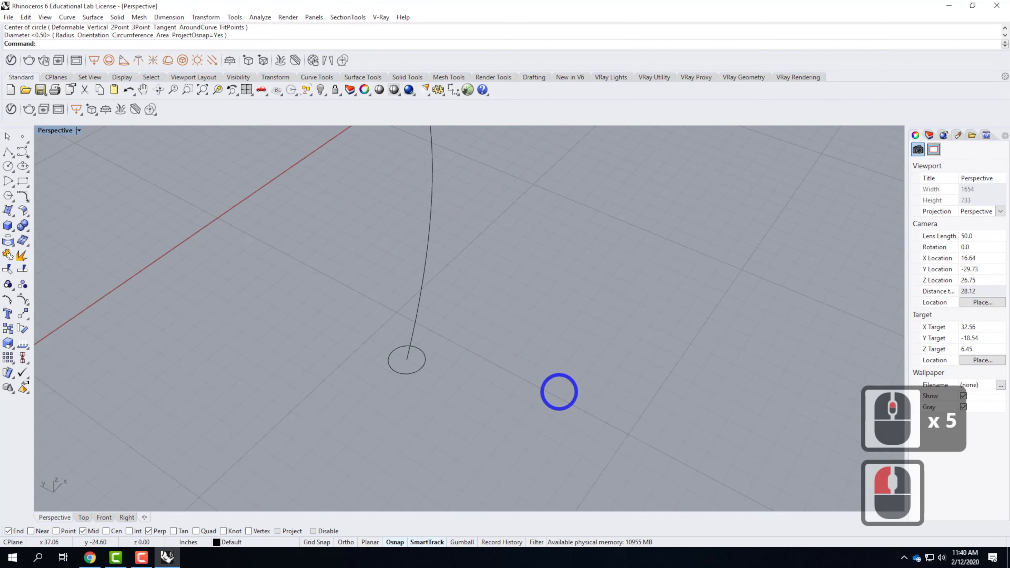
{"action": "right_click", "coordinate": [556, 392]}
{"action": "right_click", "coordinate": [496, 383]}
{"action": "right_click_drag", "start_coordinate": [496, 384], "coordinate": [161, 102]}
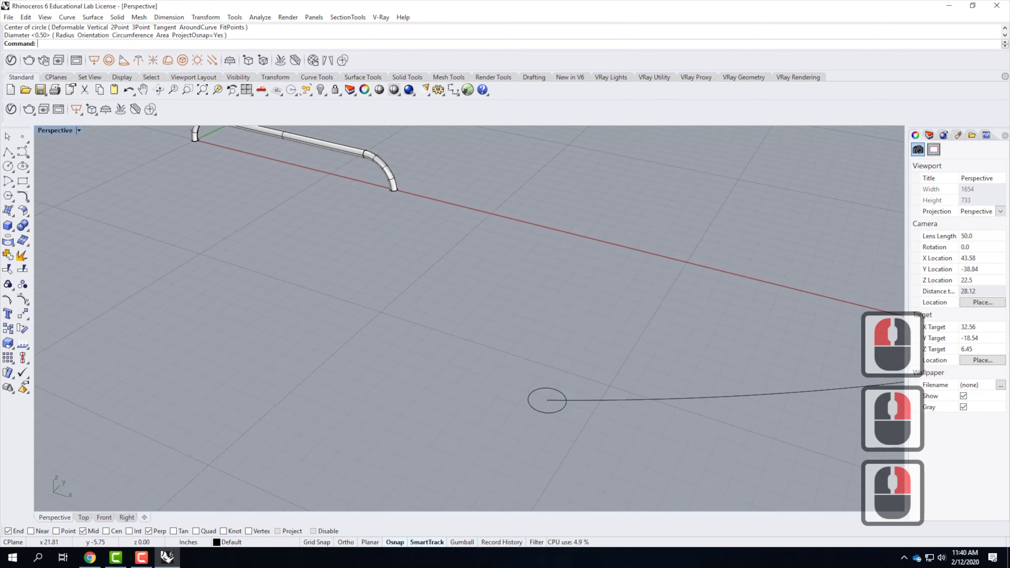
{"action": "key", "text": "Return"}
{"action": "scroll", "coordinate": [512, 393], "scroll_direction": "down", "scroll_amount": 3}
{"action": "right_click_drag", "start_coordinate": [512, 393], "coordinate": [525, 377]}
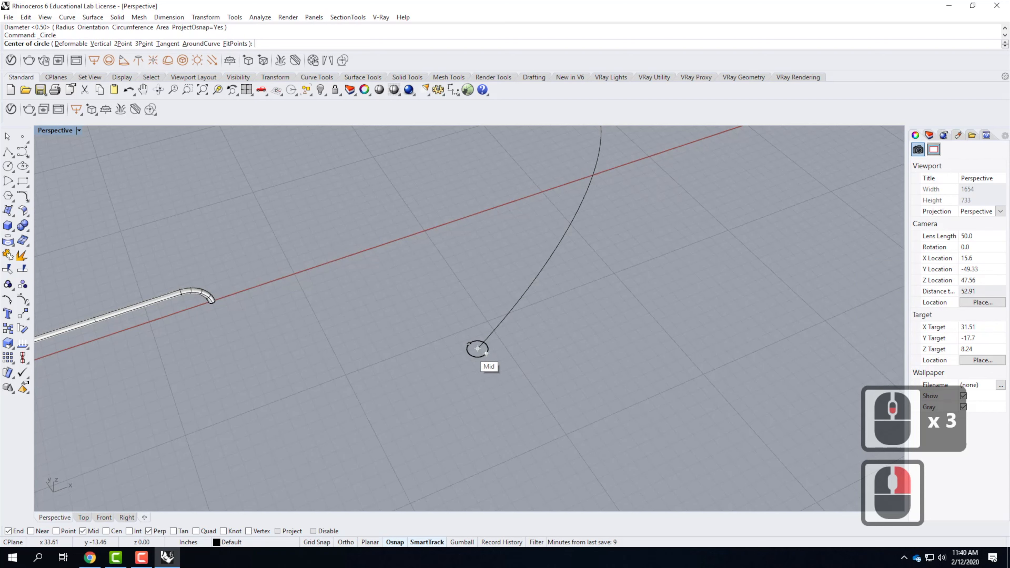
{"action": "left_click", "coordinate": [7, 139]}
{"action": "left_click", "coordinate": [476, 362]}
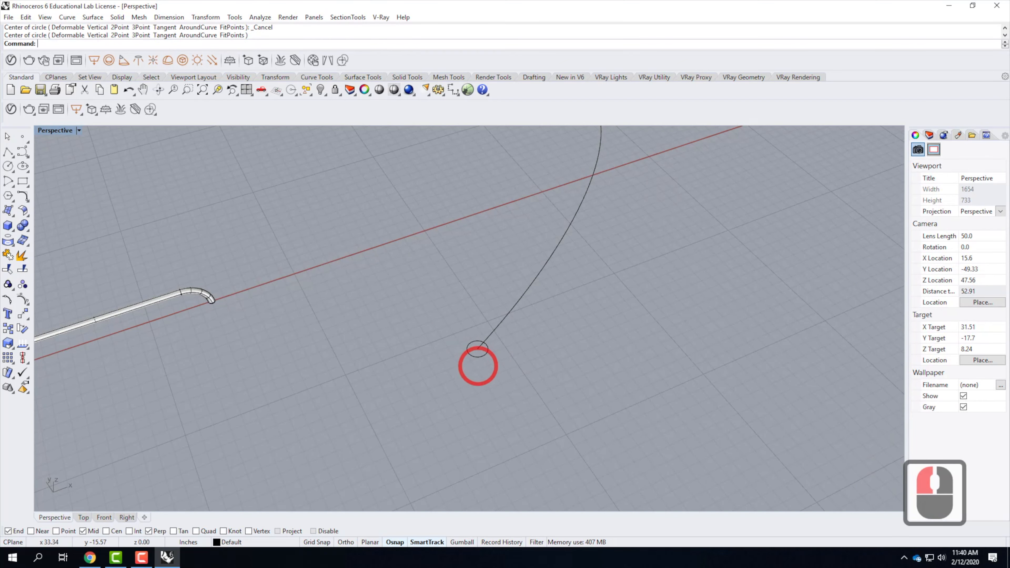
Step: Select the new circle and the free-form curve in turn to examine them, and clear the selection
{"action": "left_click", "coordinate": [475, 354]}
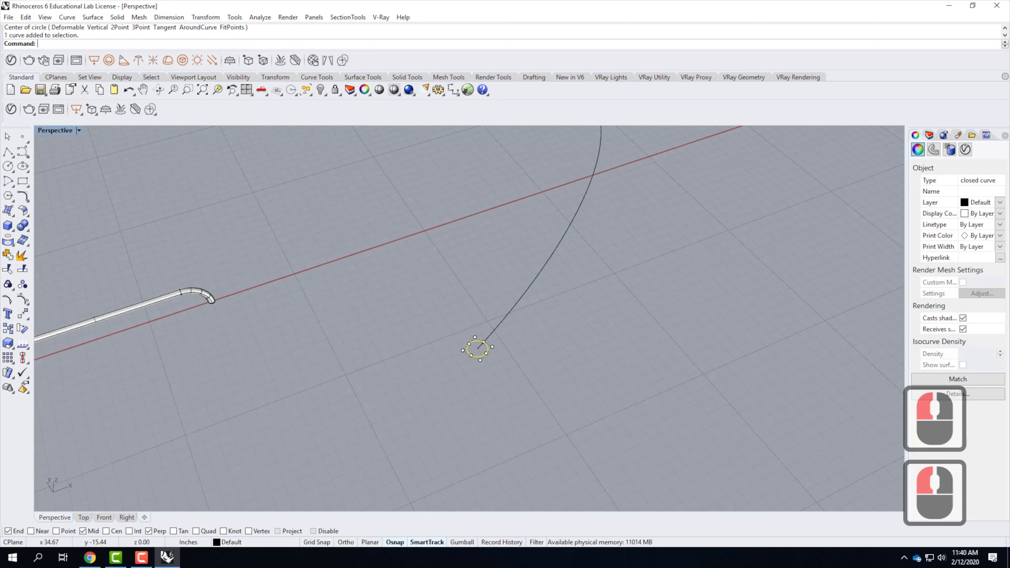
{"action": "left_click", "coordinate": [532, 281]}
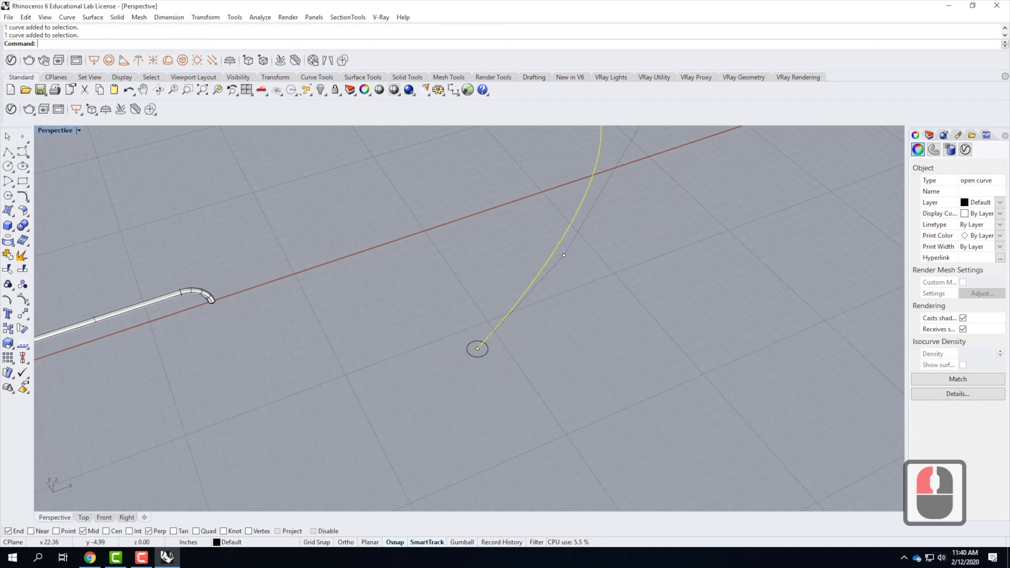
{"action": "left_click", "coordinate": [449, 334]}
Step: Rotate the circle 90 degrees with Rotate 3-D about an axis through its centre to stand it upright at the curve's end
{"action": "left_click", "coordinate": [470, 353]}
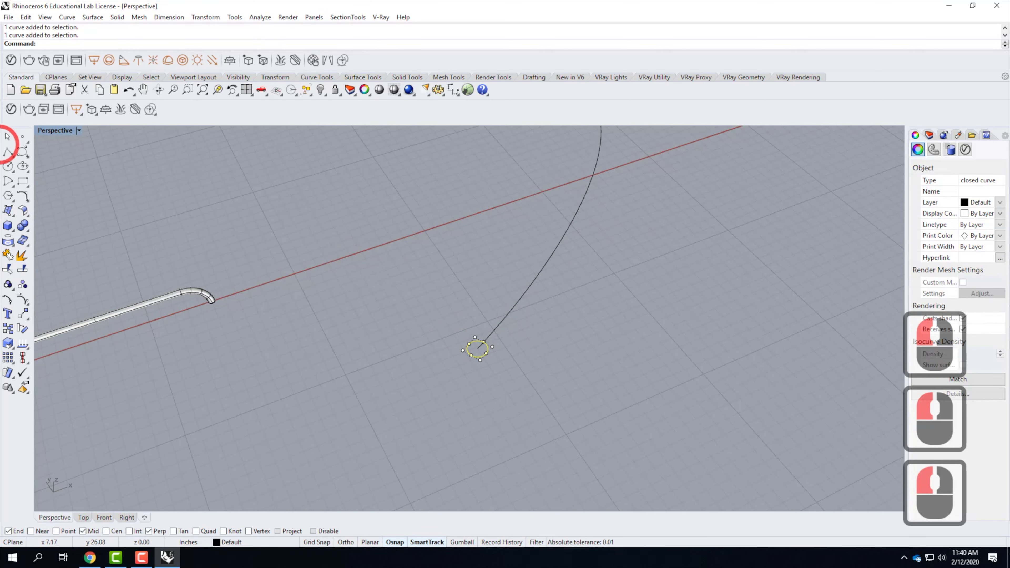
{"action": "left_click", "coordinate": [205, 17]}
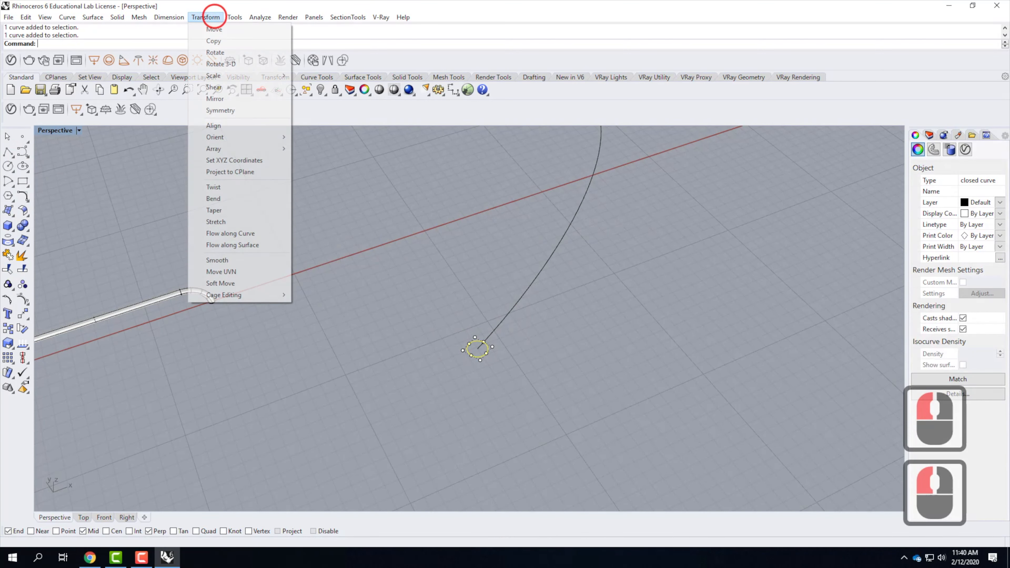
{"action": "left_click", "coordinate": [245, 64]}
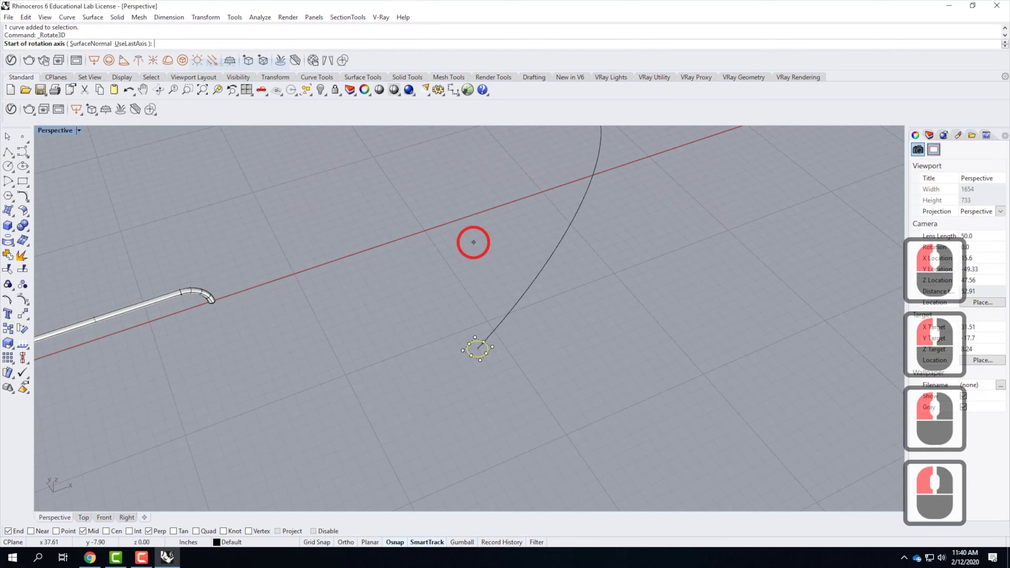
{"action": "left_click", "coordinate": [477, 347]}
{"action": "left_click", "coordinate": [486, 353]}
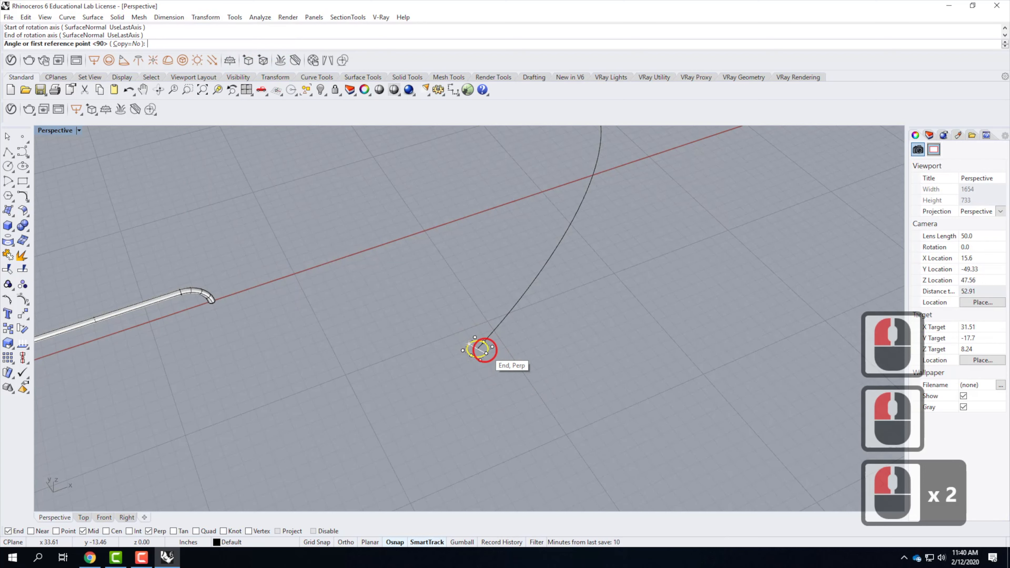
{"action": "left_click", "coordinate": [482, 309]}
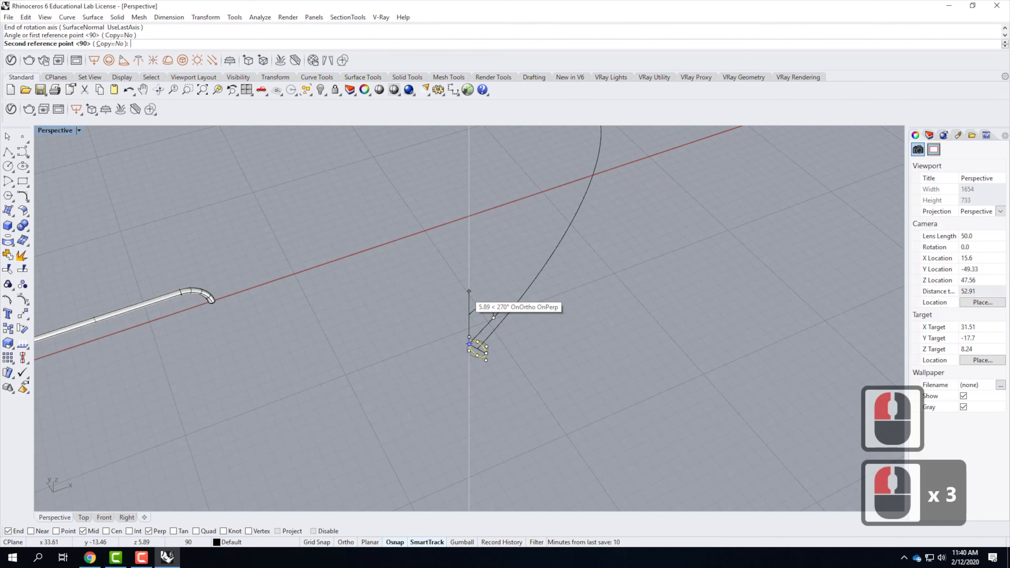
{"action": "left_click", "coordinate": [575, 367]}
{"action": "right_click_drag", "start_coordinate": [575, 368], "coordinate": [425, 362]}
{"action": "key", "text": "Escape"}
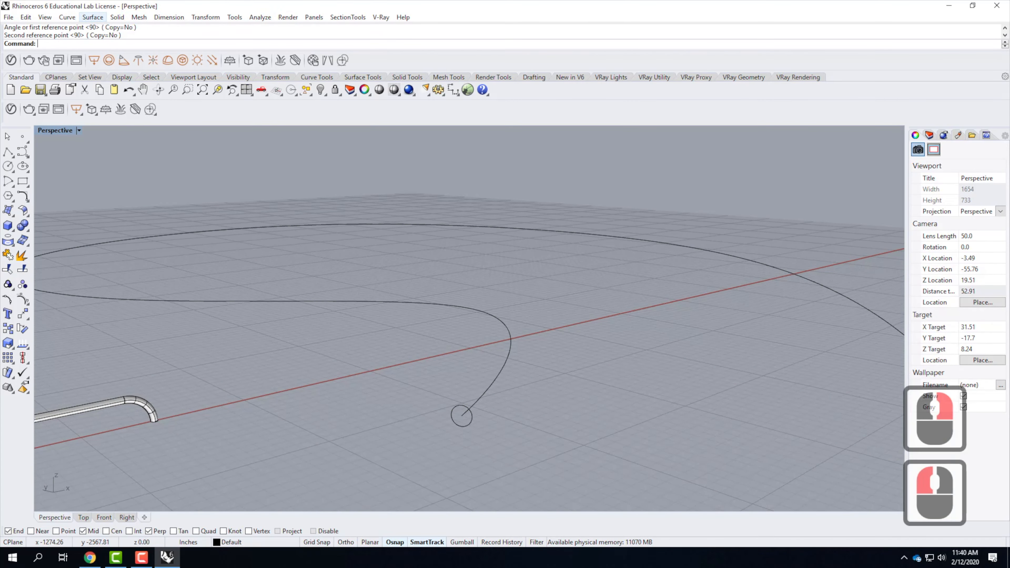
Step: Sweep the upright circle along the free-form curve with Sweep 1 Rail, using the Freeform frame style and leaving the cross sections unchanged
{"action": "left_click", "coordinate": [92, 17]}
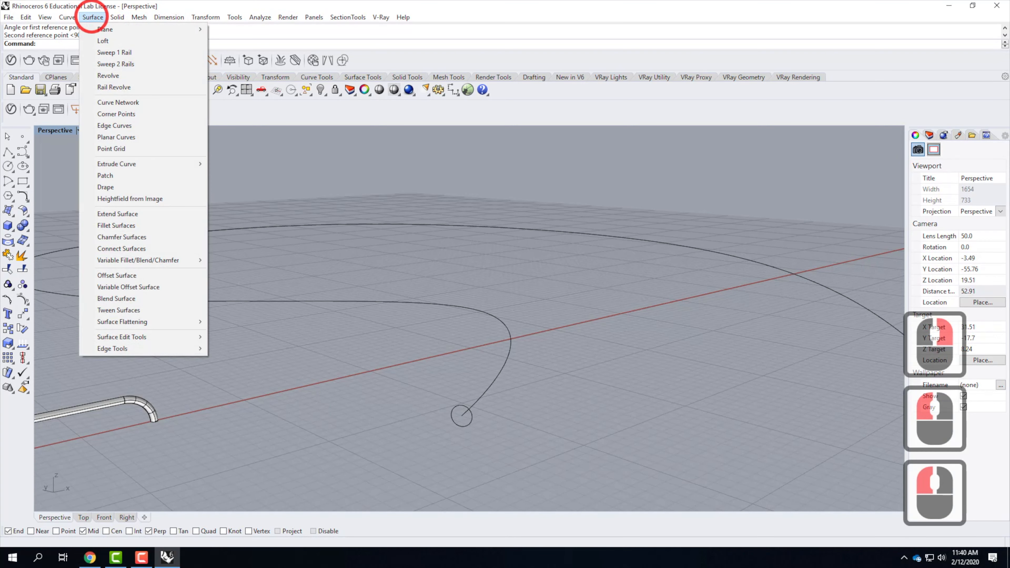
{"action": "left_click", "coordinate": [121, 54]}
{"action": "left_click", "coordinate": [490, 378]}
{"action": "left_click", "coordinate": [463, 406]}
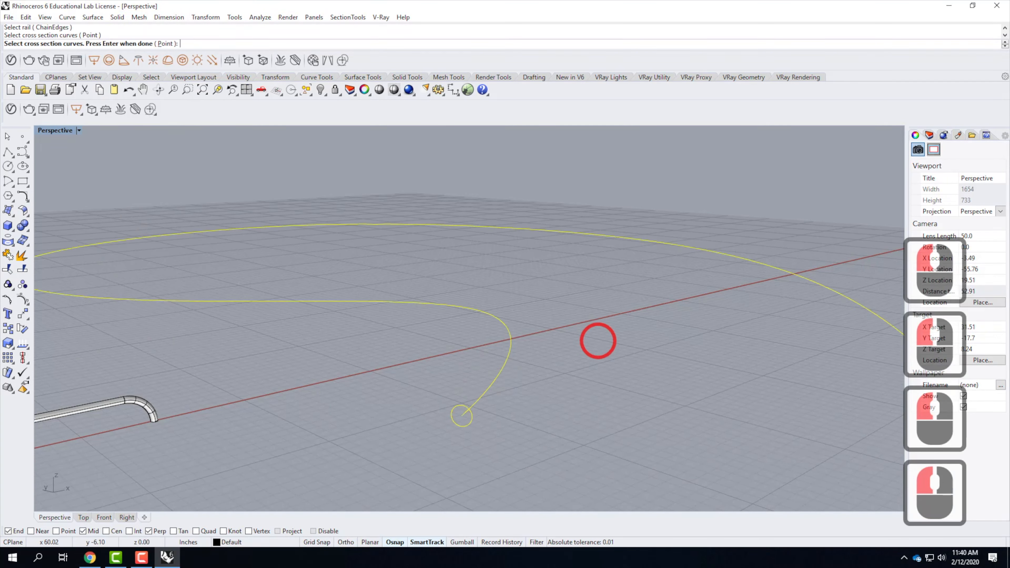
{"action": "key", "text": "Return"}
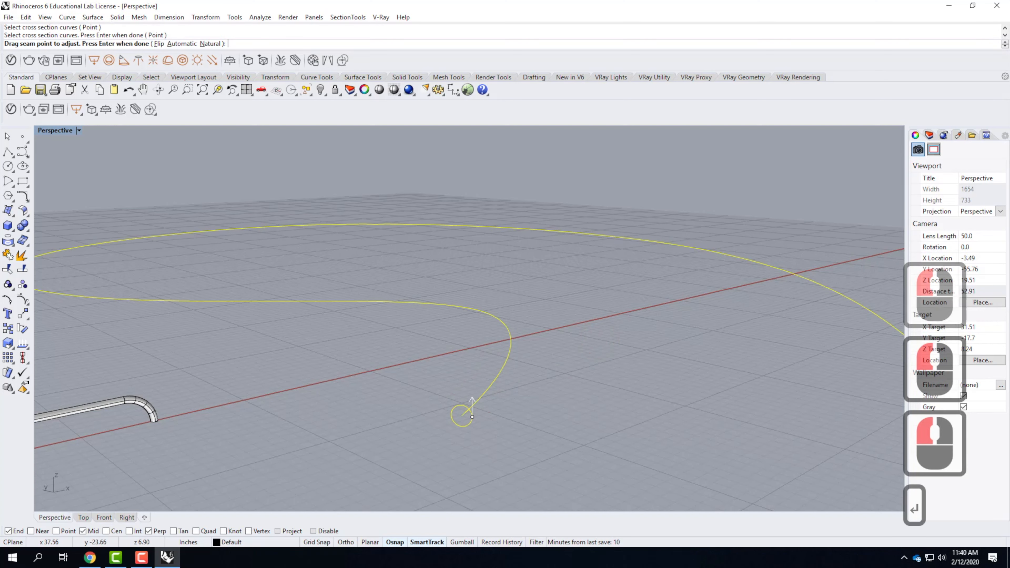
{"action": "key", "text": "Return"}
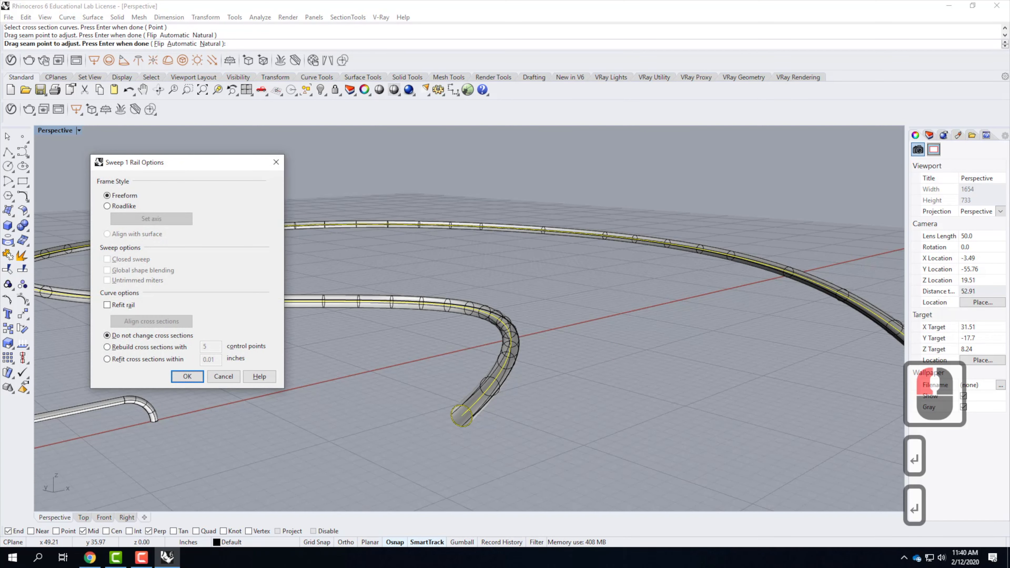
{"action": "left_click", "coordinate": [193, 375]}
Step: Inspect the swept free-form tube from a distance and delete its surface, keeping the rail curve and circle
{"action": "scroll", "coordinate": [464, 388], "scroll_direction": "down", "scroll_amount": 3}
{"action": "right_click_drag", "start_coordinate": [611, 401], "coordinate": [504, 406]}
{"action": "scroll", "coordinate": [504, 405], "scroll_direction": "down", "scroll_amount": 6}
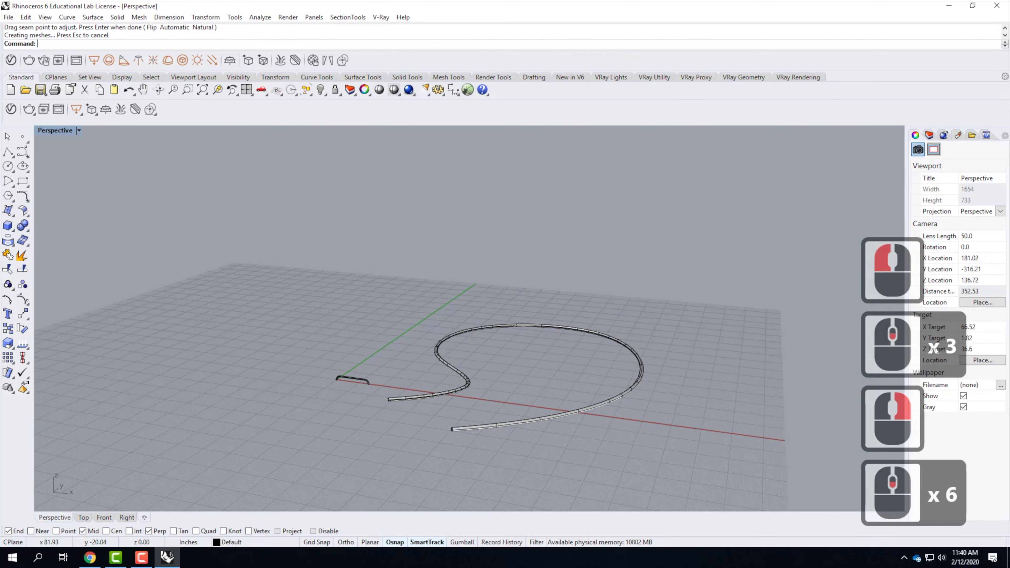
{"action": "scroll", "coordinate": [489, 410], "scroll_direction": "up", "scroll_amount": 5}
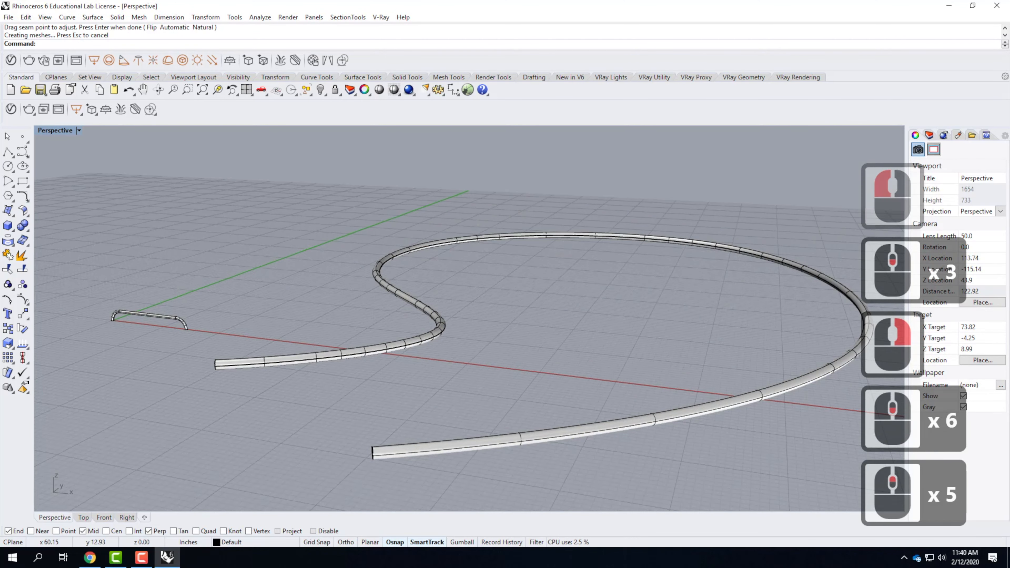
{"action": "left_click", "coordinate": [432, 331]}
{"action": "key", "text": "Delete"}
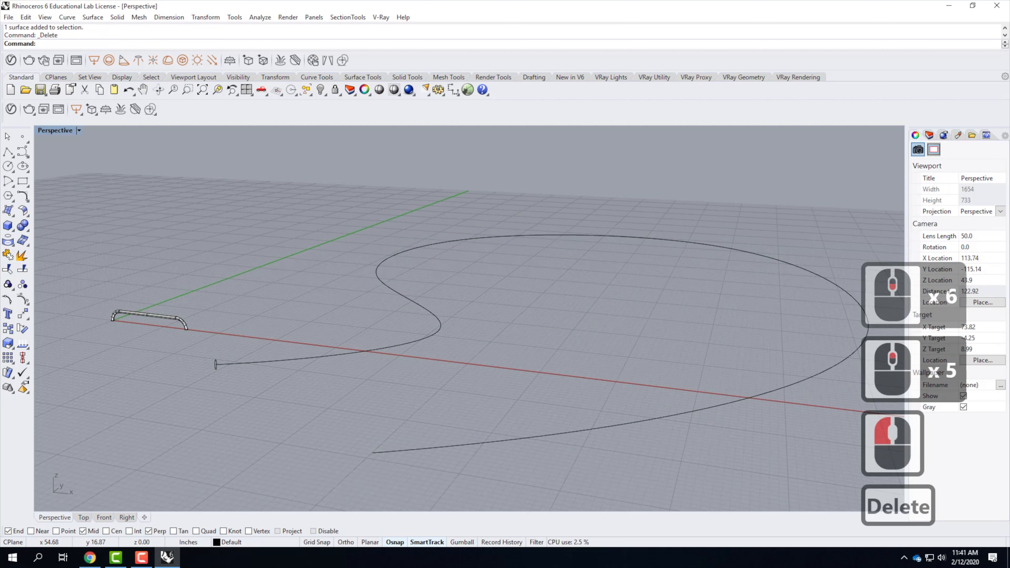
Step: Raise the two neighbouring control points at the free-form curve's back inner bend, using Move with the Vertical option set to Yes
{"action": "left_click", "coordinate": [419, 338]}
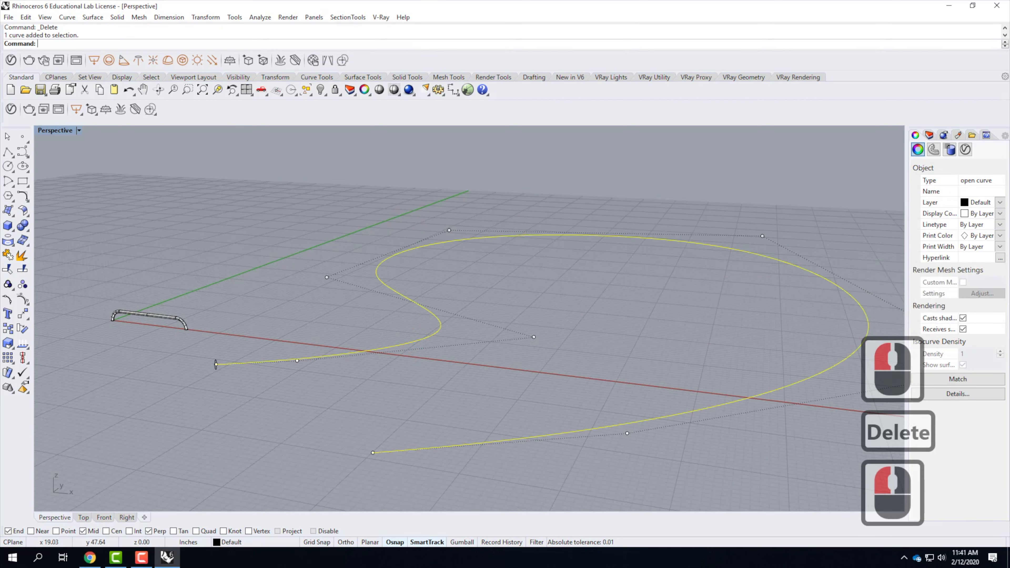
{"action": "left_click", "coordinate": [327, 277]}
{"action": "left_click", "coordinate": [449, 230], "text": "shift"}
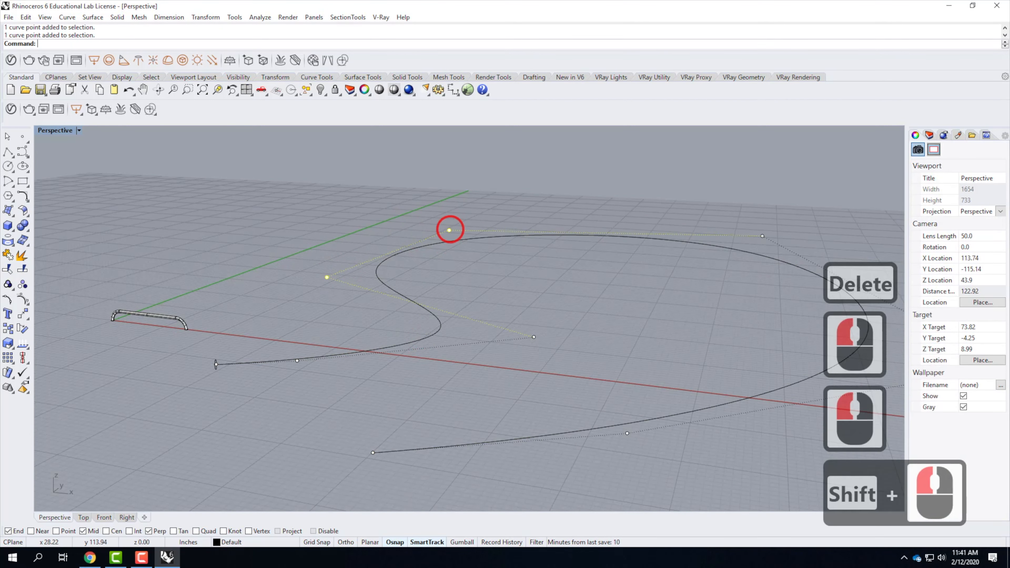
{"action": "type", "text": "move"}
{"action": "key", "text": "Return"}
{"action": "type", "text": "v"}
{"action": "key", "text": "Return"}
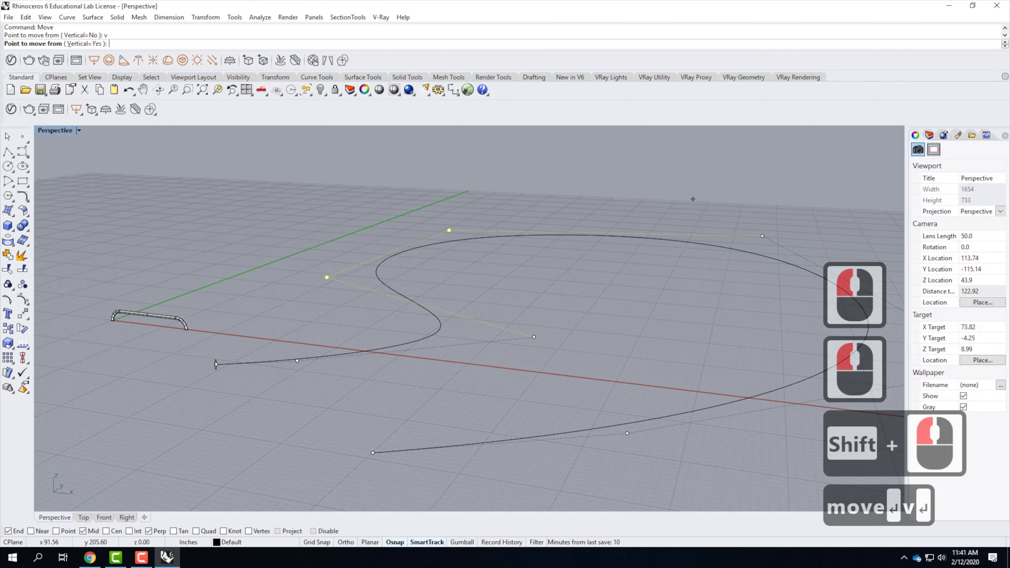
{"action": "left_click", "coordinate": [613, 252]}
{"action": "left_click", "coordinate": [709, 250]}
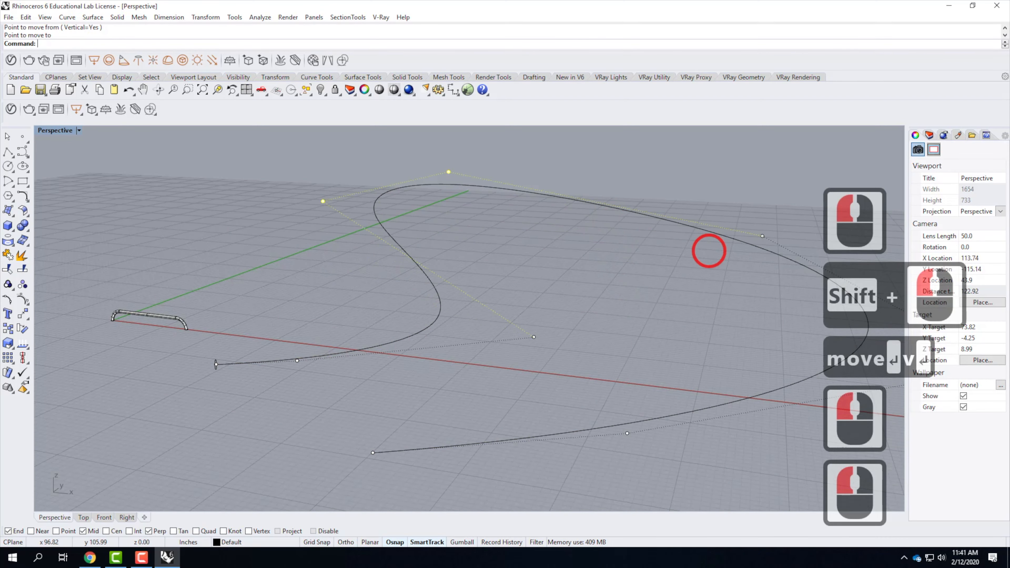
Step: Move the two neighbouring control points at the free-form curve's front outer bend vertically, using Move with the Vertical option set to Yes
{"action": "scroll", "coordinate": [708, 251], "scroll_direction": "down", "scroll_amount": 3}
{"action": "left_click", "coordinate": [617, 327]}
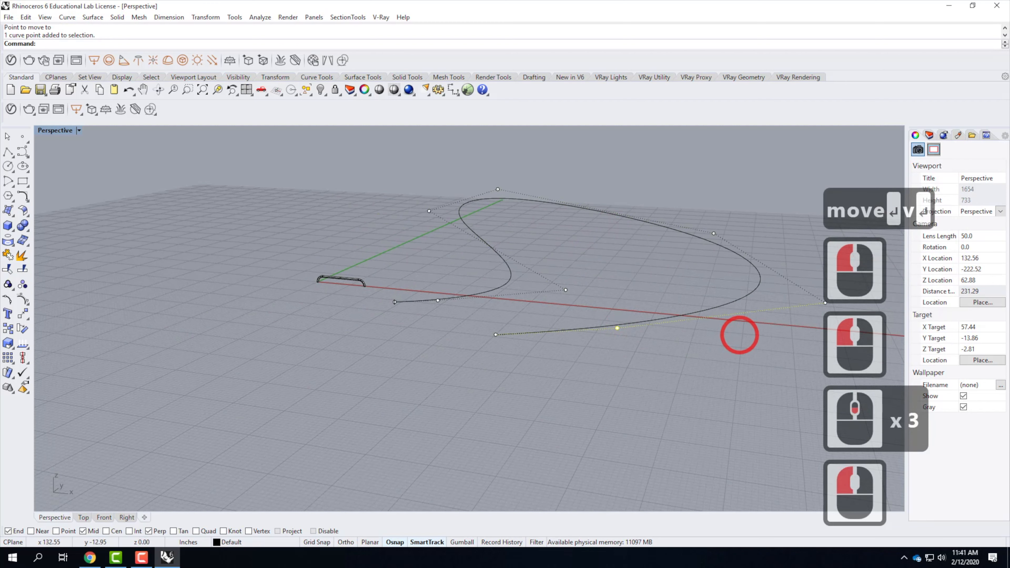
{"action": "left_click", "coordinate": [826, 303], "text": "shift"}
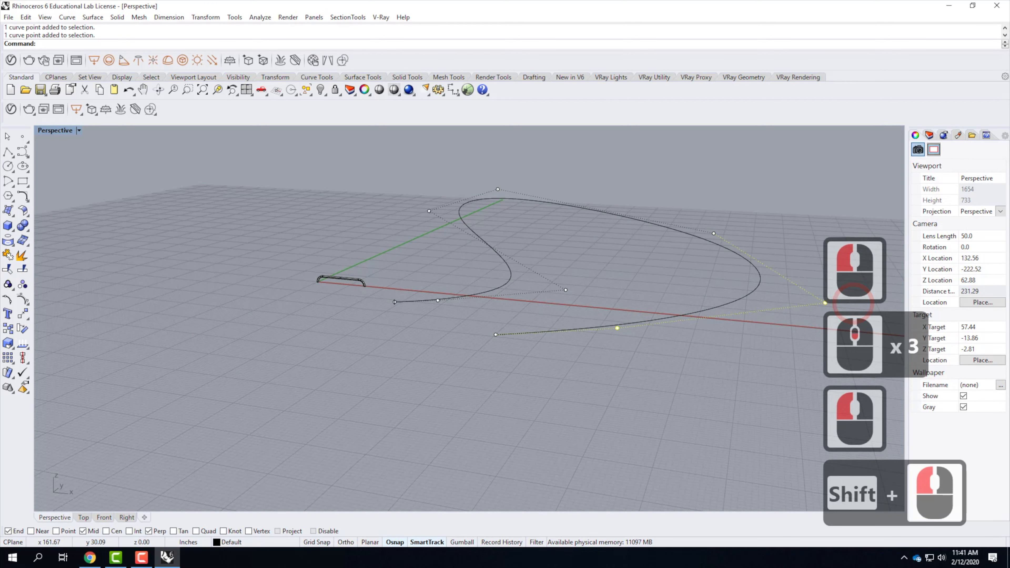
{"action": "type", "text": "move"}
{"action": "key", "text": "Return"}
{"action": "type", "text": "v"}
{"action": "key", "text": "Return"}
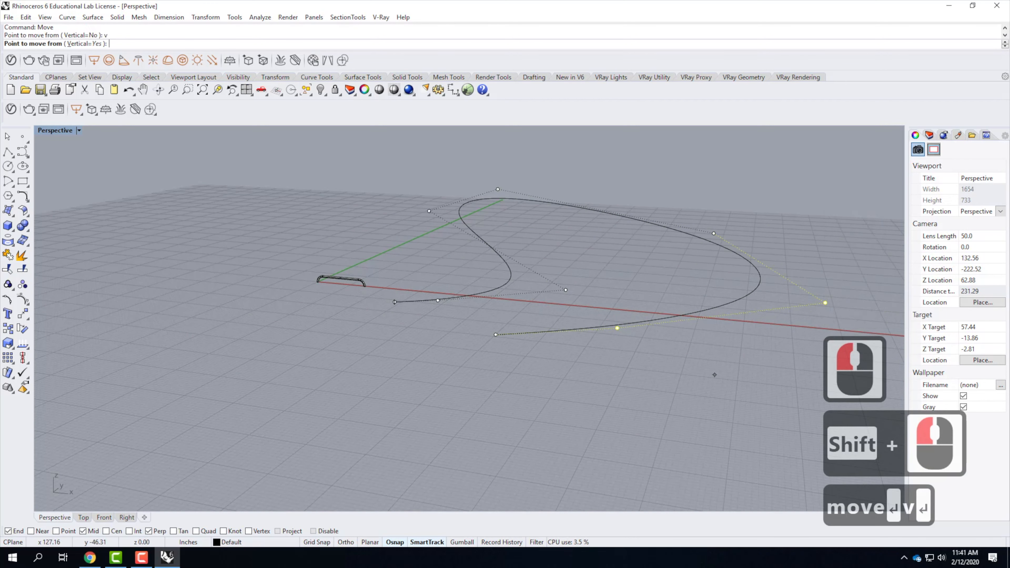
{"action": "left_click", "coordinate": [747, 371]}
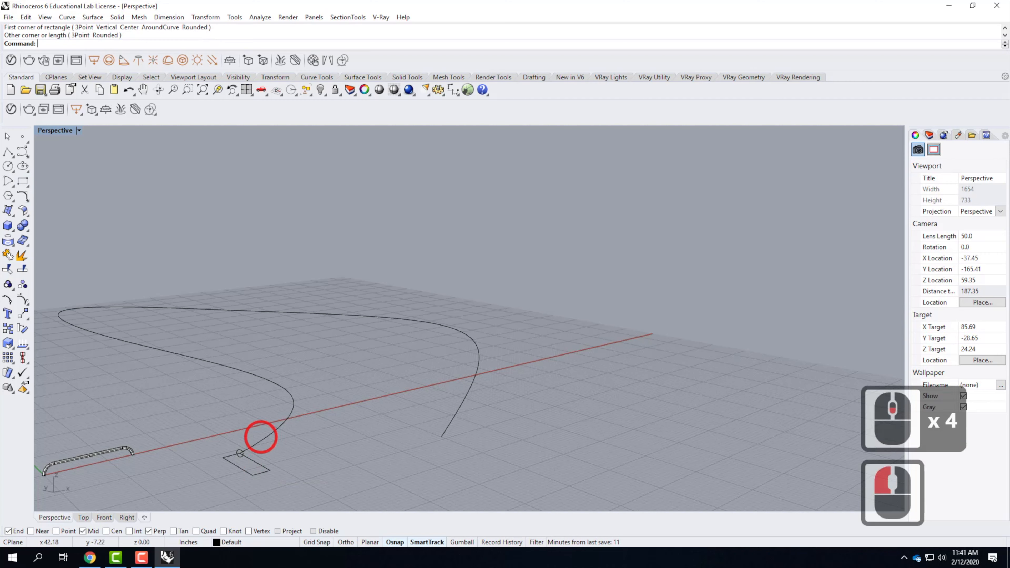
Step: Delete the upright circle at the end of the free-form curve, keeping the rectangle as the profile
{"action": "scroll", "coordinate": [262, 435], "scroll_direction": "up", "scroll_amount": 5}
{"action": "left_click", "coordinate": [243, 437]}
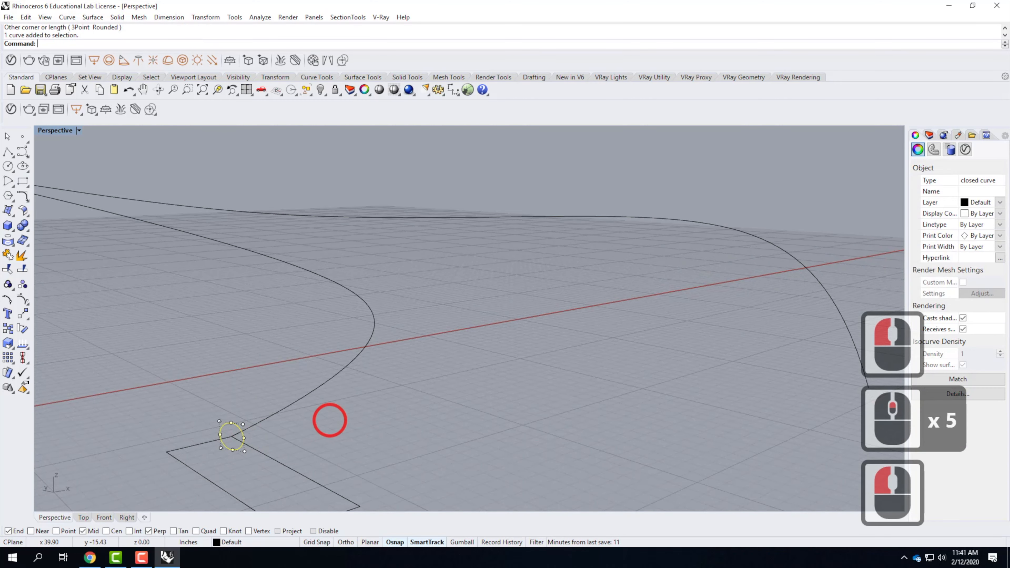
{"action": "key", "text": "Delete"}
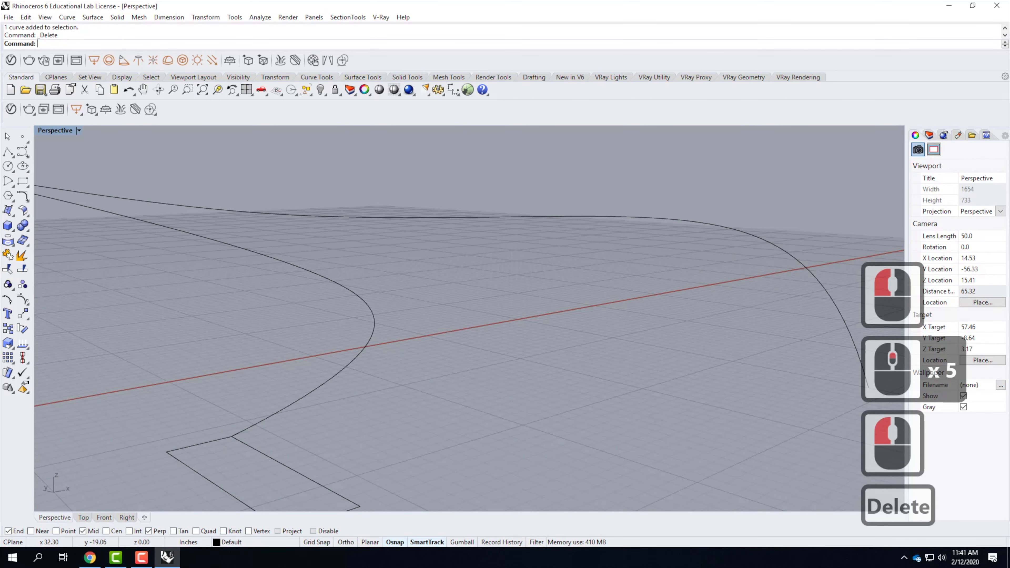
Step: Stand the rectangle upright with Rotate 3-D, using its long edge at the curve's end as the rotation axis
{"action": "left_click", "coordinate": [250, 447]}
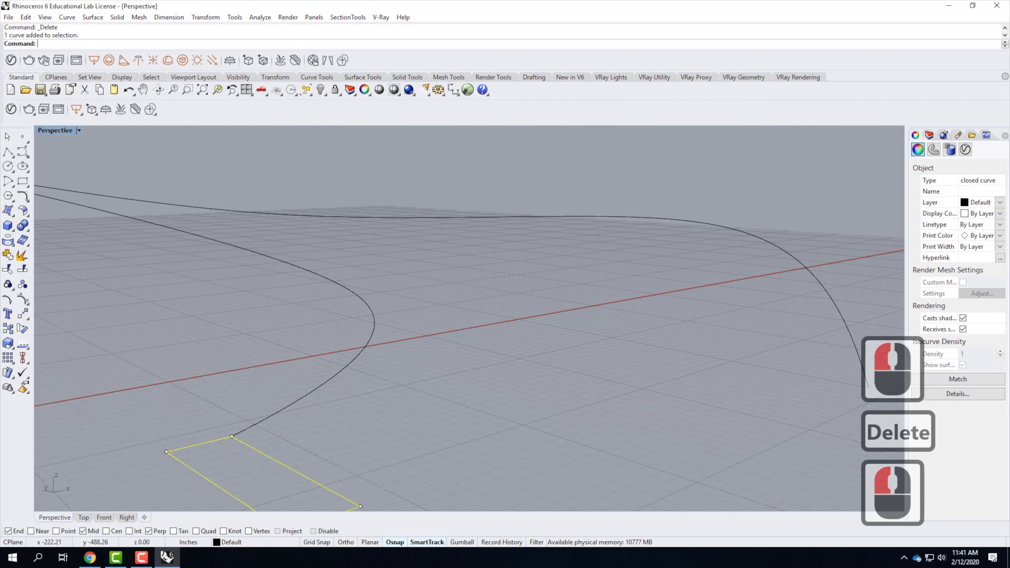
{"action": "type", "text": "r"}
{"action": "key", "text": "Return"}
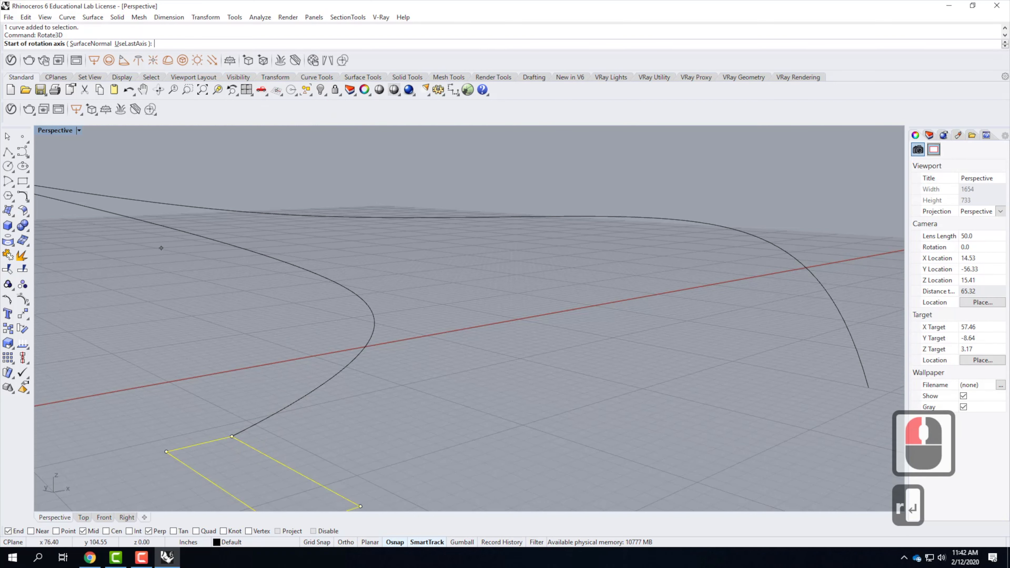
{"action": "left_click", "coordinate": [231, 436]}
{"action": "scroll", "coordinate": [239, 434], "scroll_direction": "down", "scroll_amount": 3}
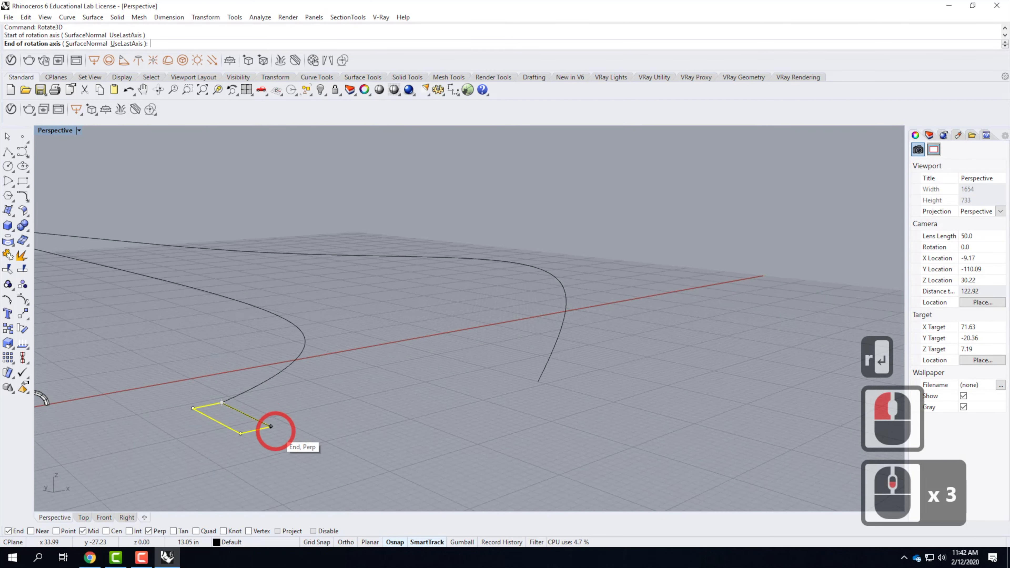
{"action": "left_click", "coordinate": [270, 426]}
{"action": "left_click", "coordinate": [193, 408]}
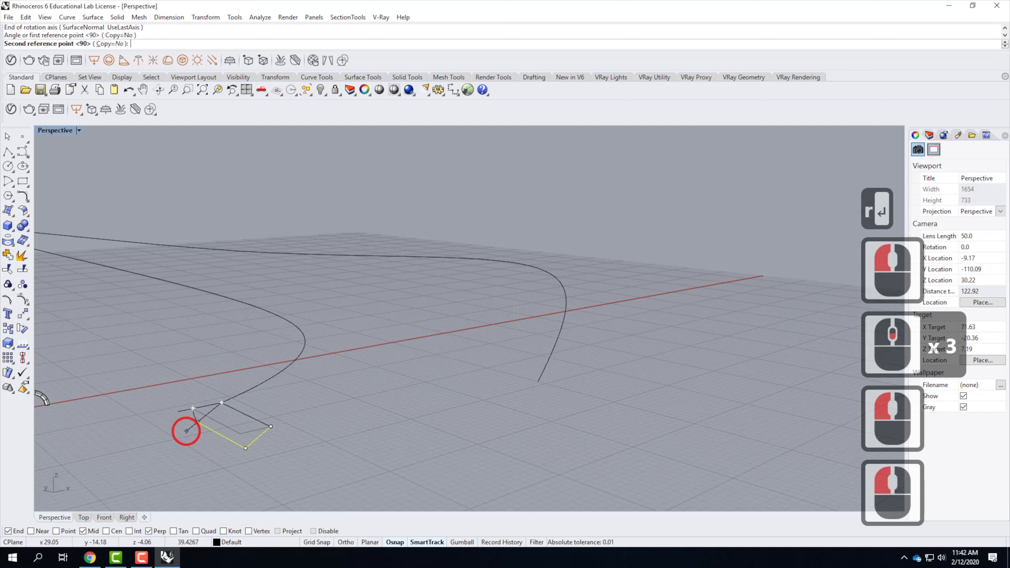
{"action": "left_click", "coordinate": [225, 463]}
{"action": "right_click_drag", "start_coordinate": [241, 421], "coordinate": [292, 446], "text": "shift"}
{"action": "scroll", "coordinate": [294, 386], "scroll_direction": "down", "scroll_amount": 5}
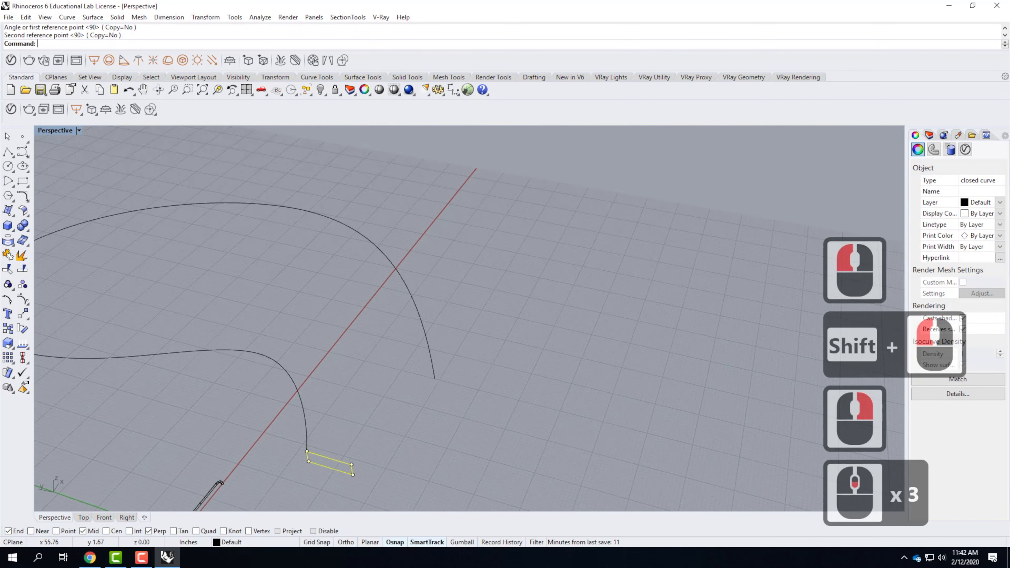
Step: Rotate the upright rectangle about its corner at the curve's end so it sits roughly perpendicular to the curve, and deselect it
{"action": "scroll", "coordinate": [331, 436], "scroll_direction": "up", "scroll_amount": 2}
{"action": "scroll", "coordinate": [329, 438], "scroll_direction": "up", "scroll_amount": 2}
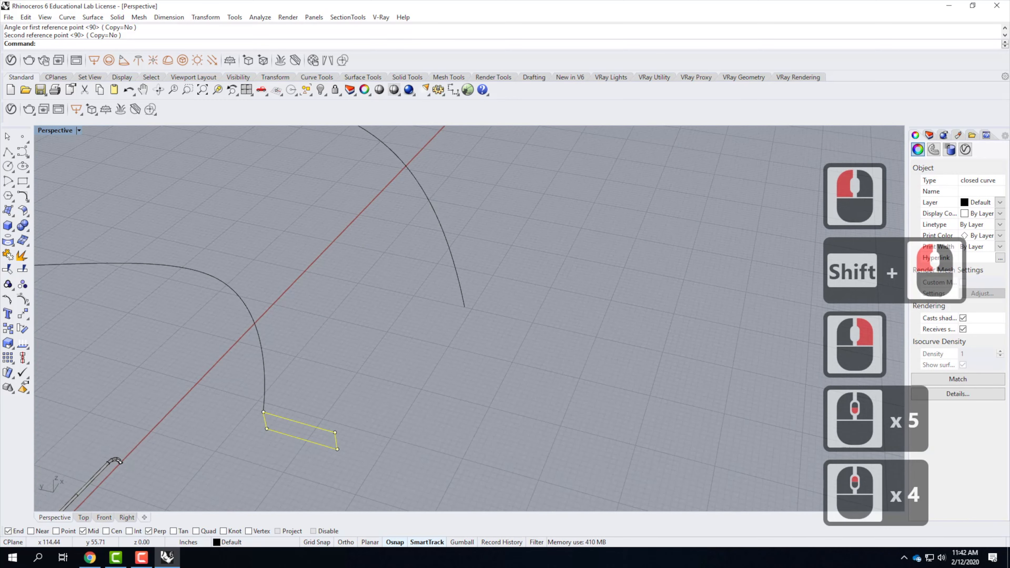
{"action": "left_click", "coordinate": [206, 17]}
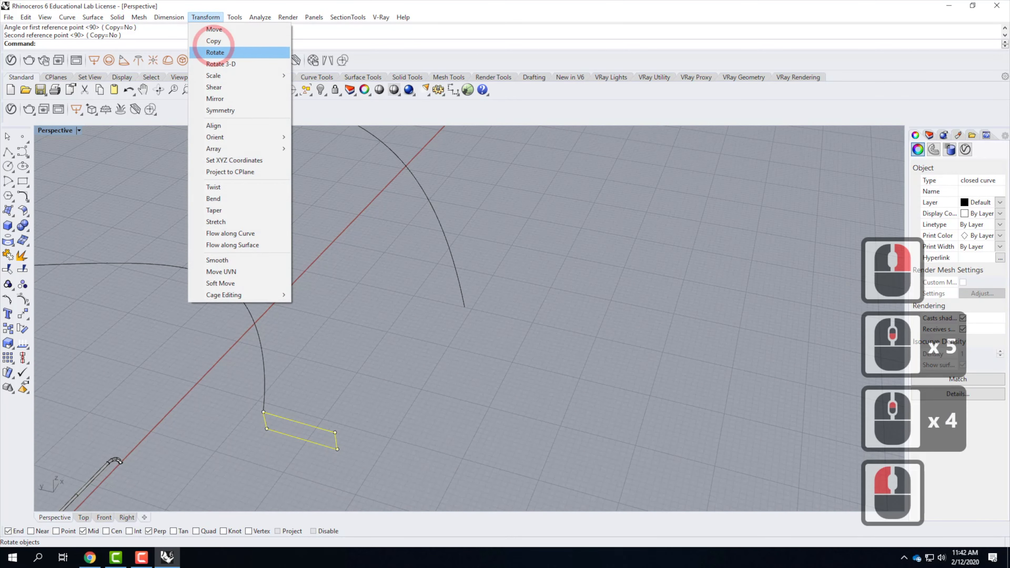
{"action": "left_click", "coordinate": [215, 52]}
{"action": "left_click", "coordinate": [262, 413]}
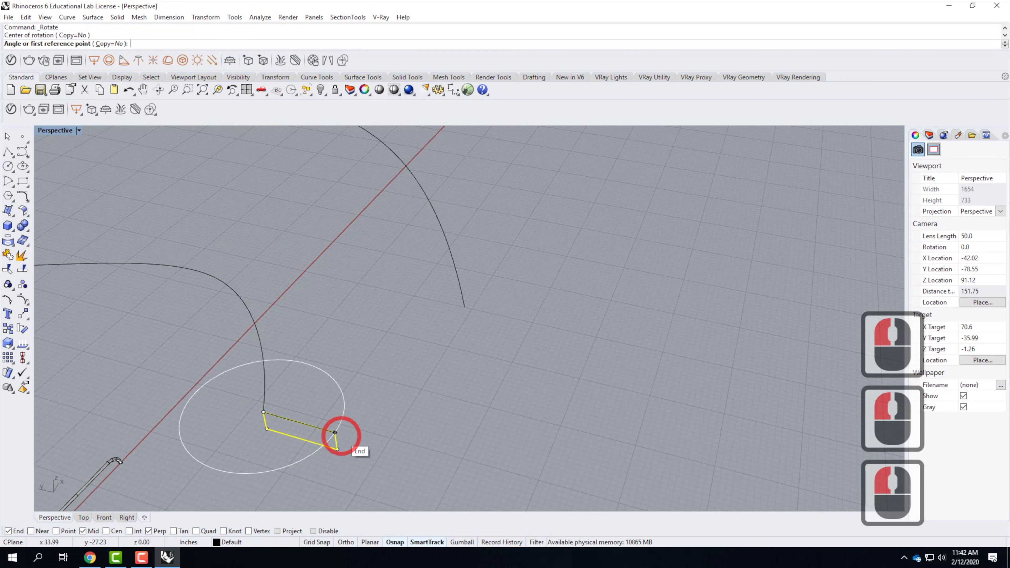
{"action": "left_click", "coordinate": [344, 431]}
{"action": "left_click", "coordinate": [395, 440]}
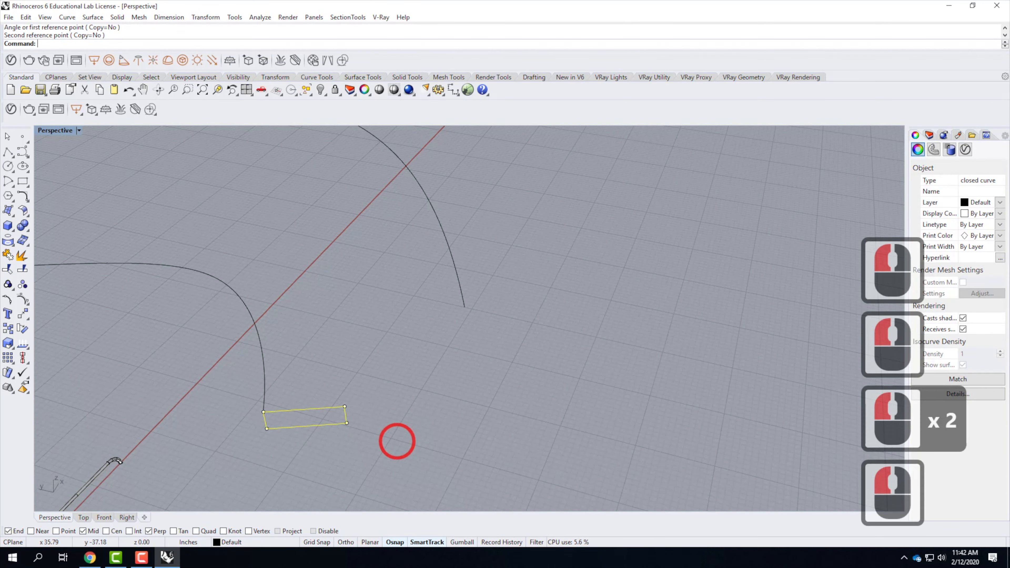
{"action": "key", "text": "Escape"}
{"action": "key", "text": "Escape"}
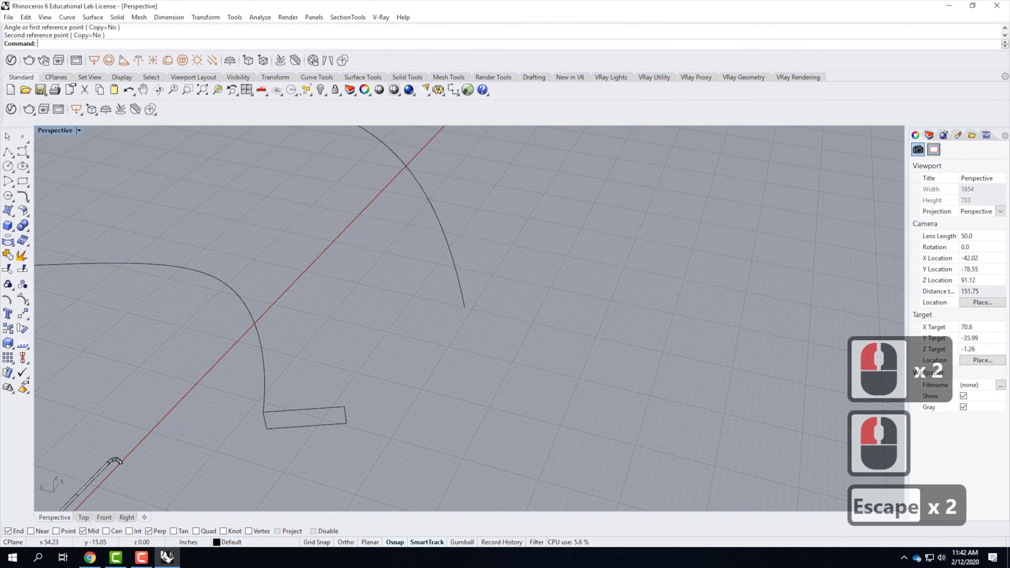
Step: Set up a Sweep 1 Rail with the free-form curve as rail and the upright rectangle as cross section, accepting the seam point
{"action": "right_click_drag", "start_coordinate": [389, 352], "coordinate": [302, 346]}
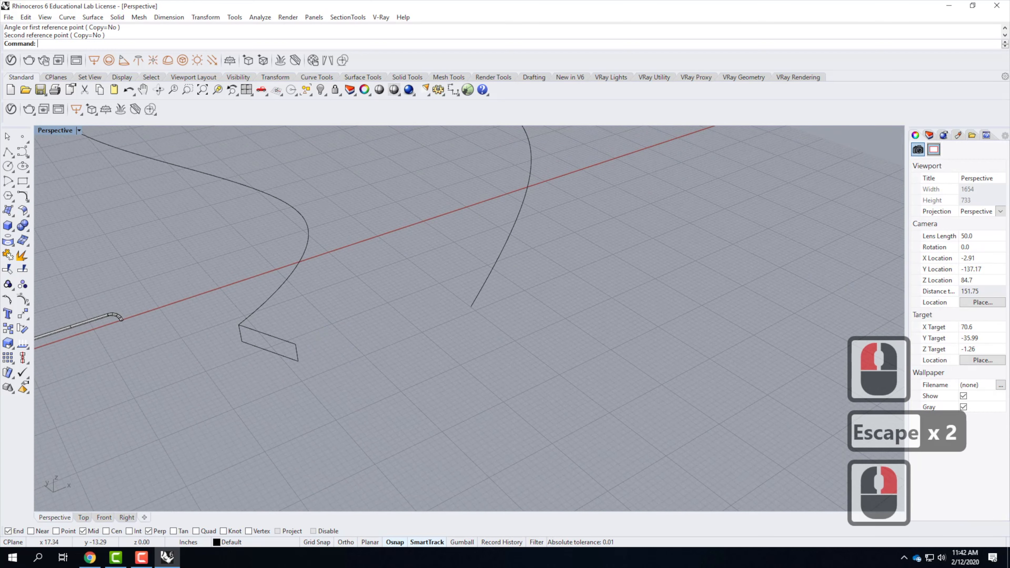
{"action": "scroll", "coordinate": [302, 345], "scroll_direction": "down", "scroll_amount": 3}
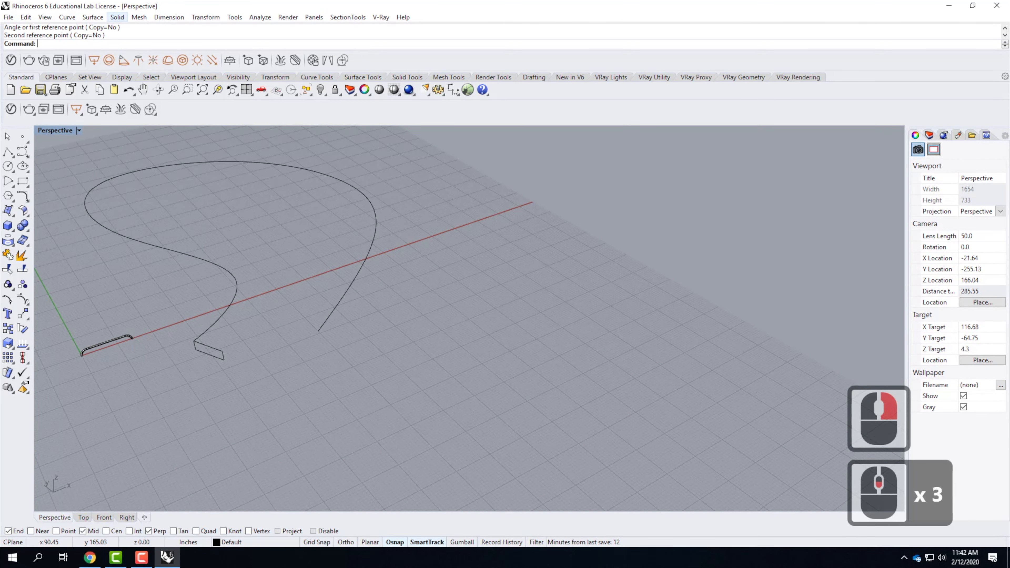
{"action": "left_click", "coordinate": [93, 17]}
{"action": "left_click", "coordinate": [109, 52]}
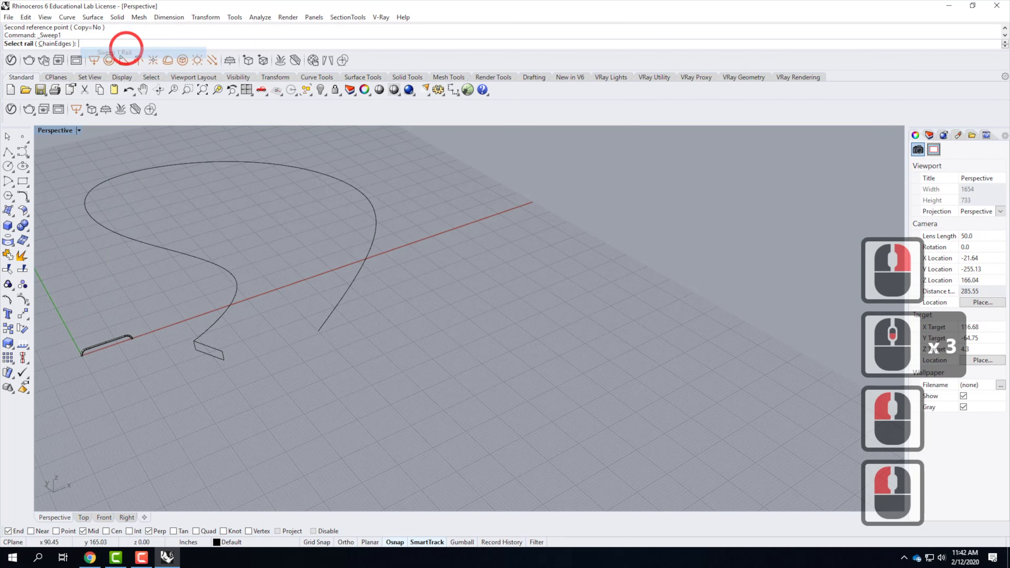
{"action": "left_click", "coordinate": [219, 330]}
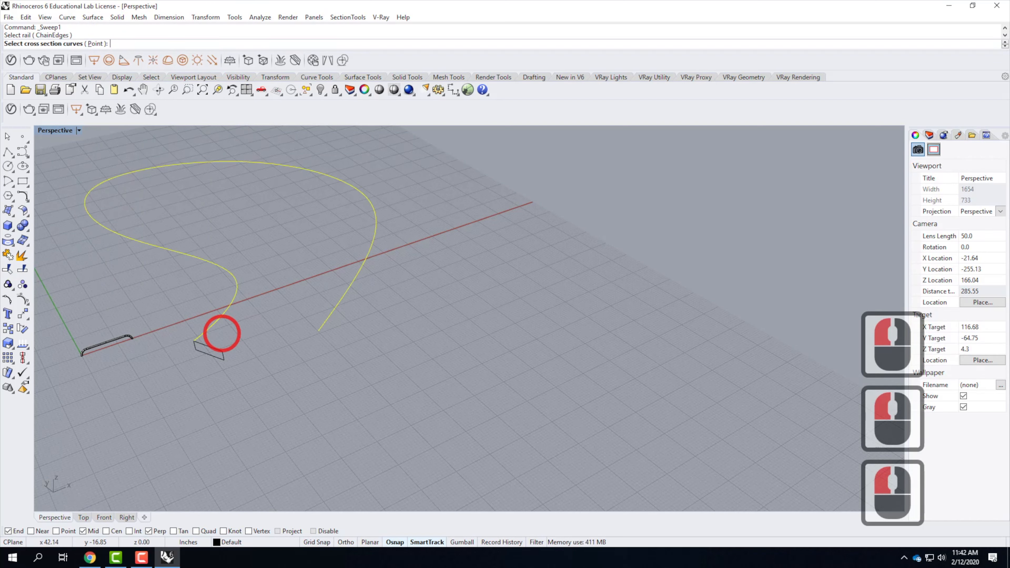
{"action": "left_click", "coordinate": [331, 329]}
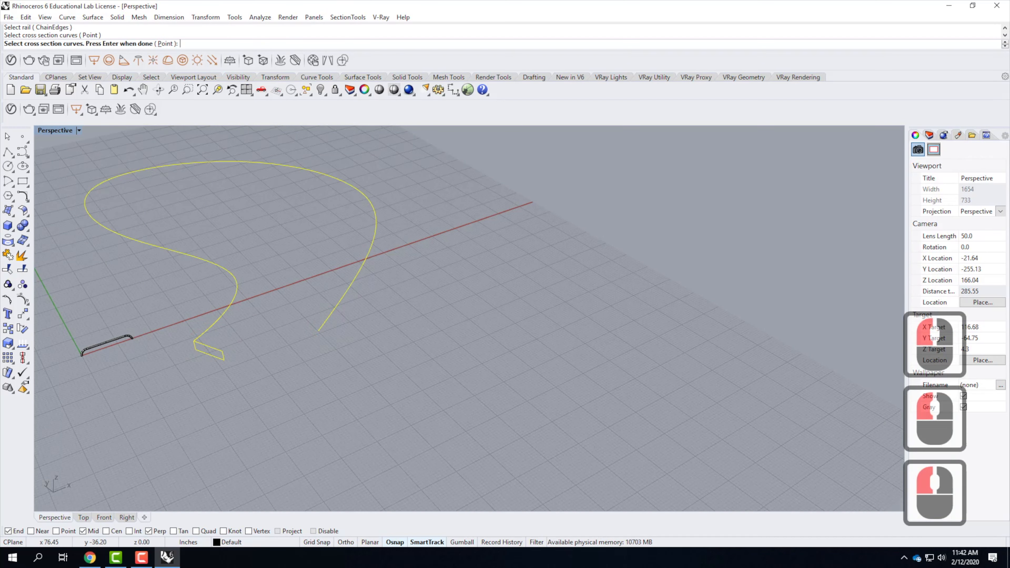
{"action": "key", "text": "Return"}
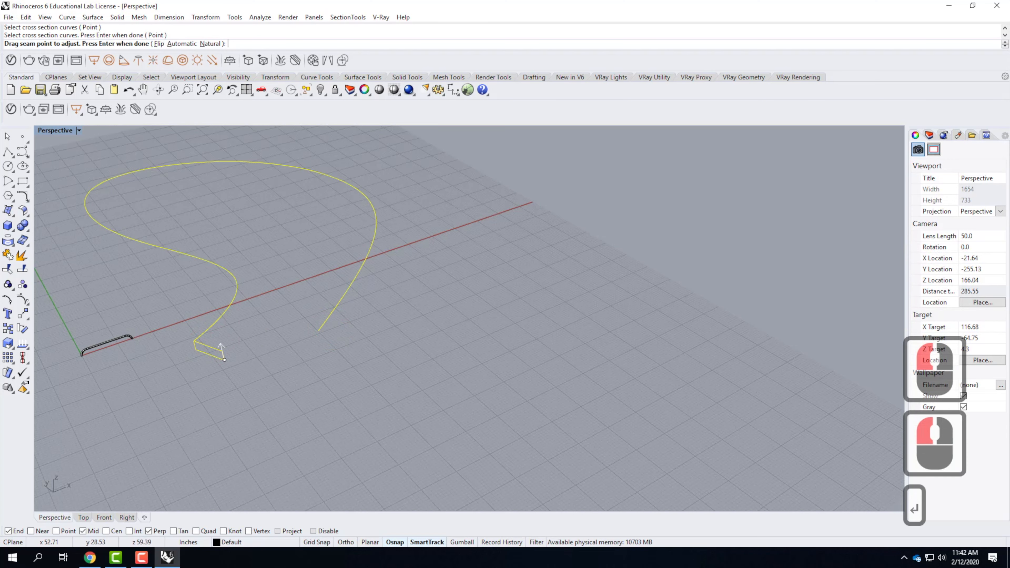
{"action": "key", "text": "Return"}
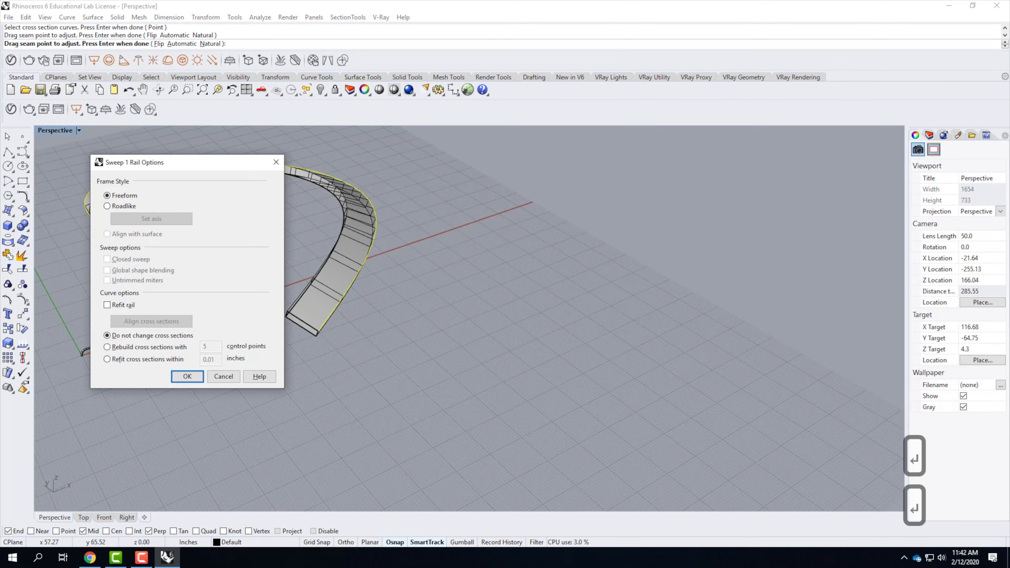
Step: Move the sweep options clear of the model and examine the Freeform sweep preview from low and high angles, especially at its ends
{"action": "left_click_drag", "start_coordinate": [120, 162], "coordinate": [589, 160]}
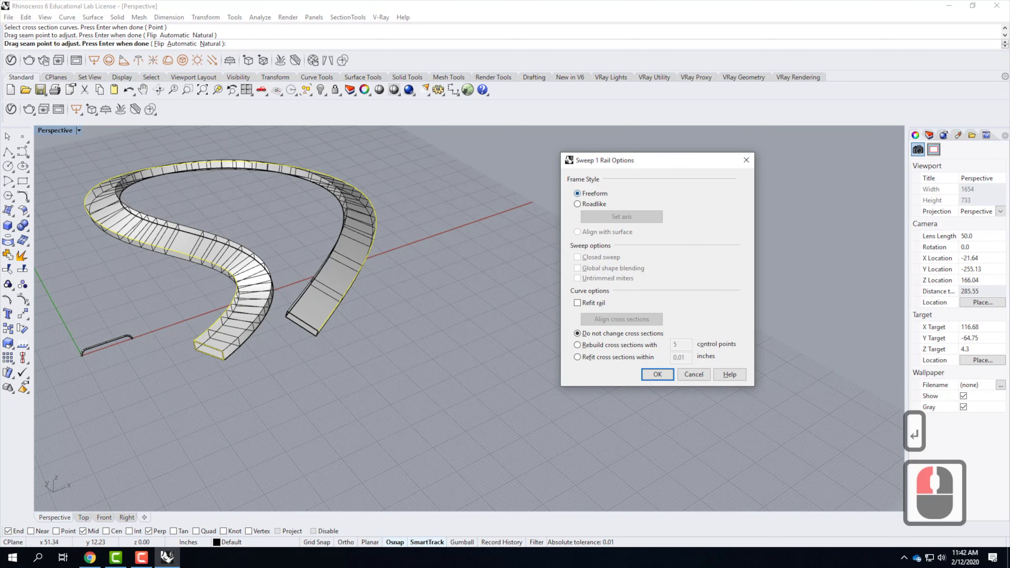
{"action": "scroll", "coordinate": [293, 354], "scroll_direction": "up", "scroll_amount": 3}
{"action": "right_click_drag", "start_coordinate": [293, 354], "coordinate": [302, 286]}
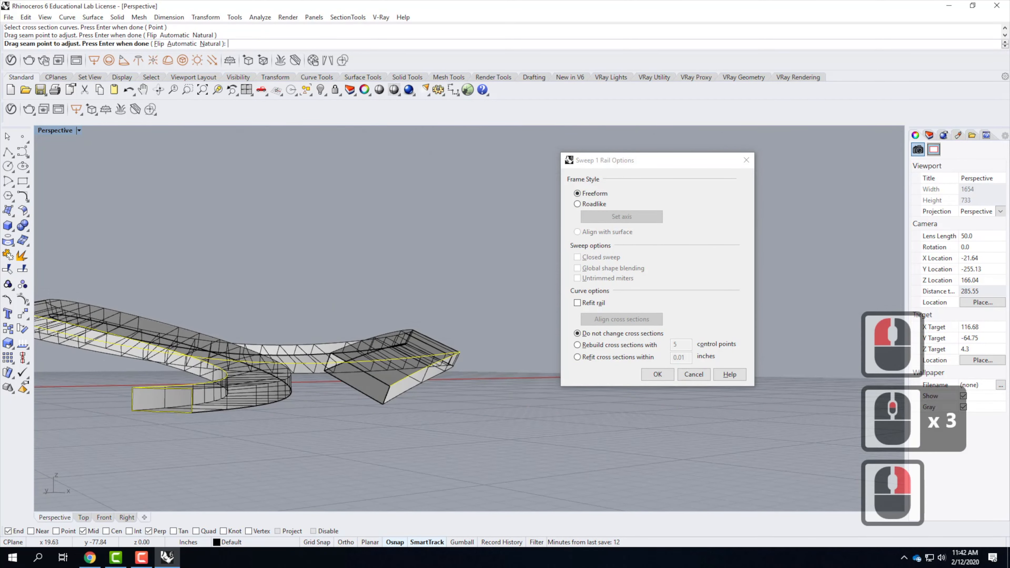
{"action": "right_click_drag", "start_coordinate": [279, 374], "coordinate": [214, 383]}
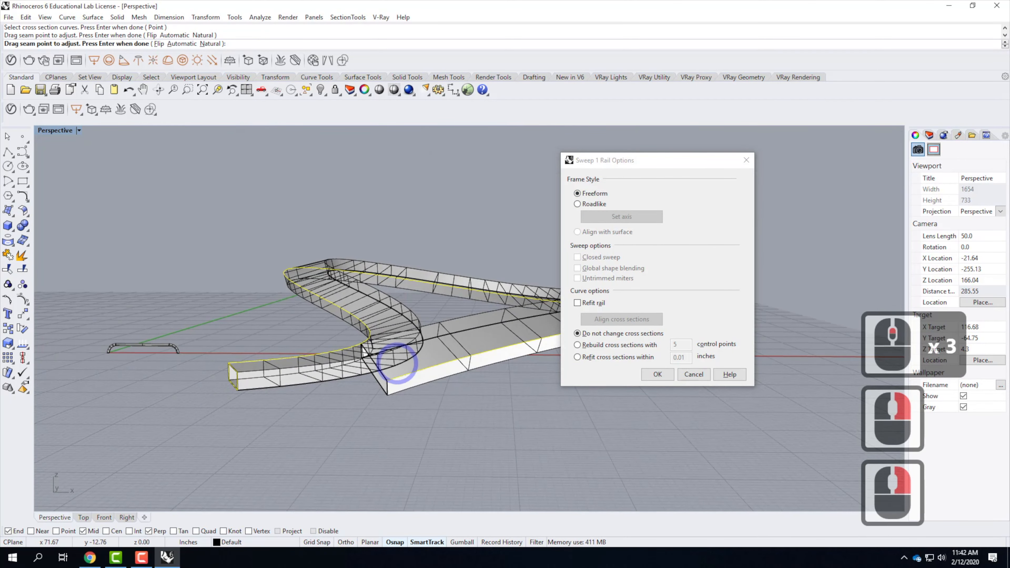
{"action": "right_click_drag", "start_coordinate": [292, 239], "coordinate": [404, 386]}
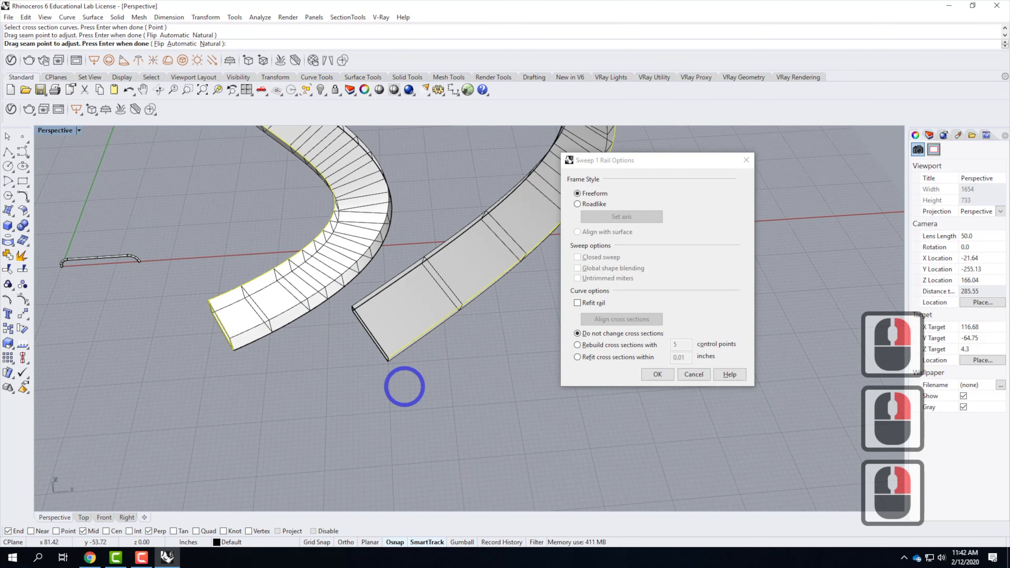
{"action": "scroll", "coordinate": [404, 386], "scroll_direction": "down", "scroll_amount": 4}
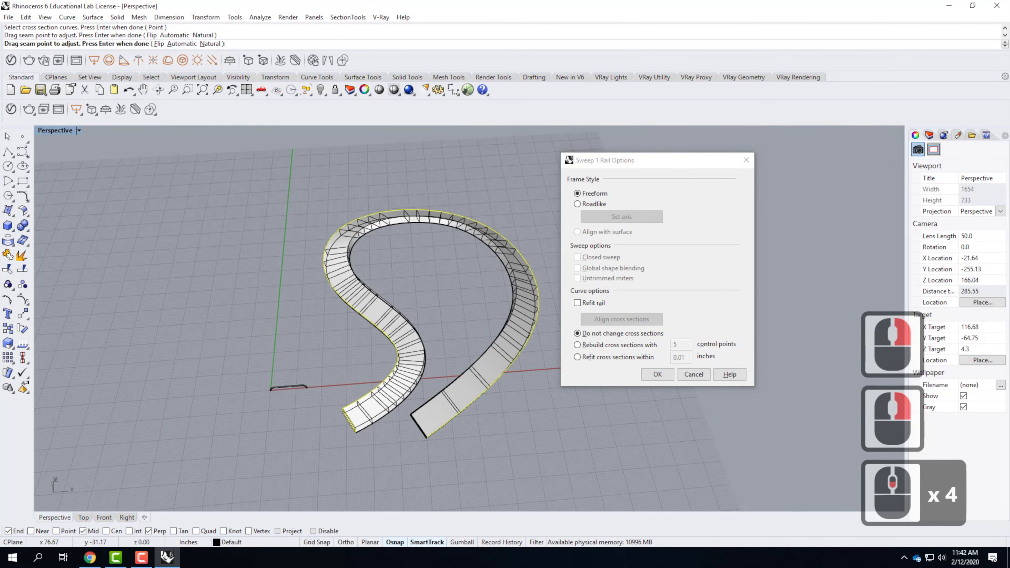
{"action": "right_click_drag", "start_coordinate": [445, 437], "coordinate": [517, 302]}
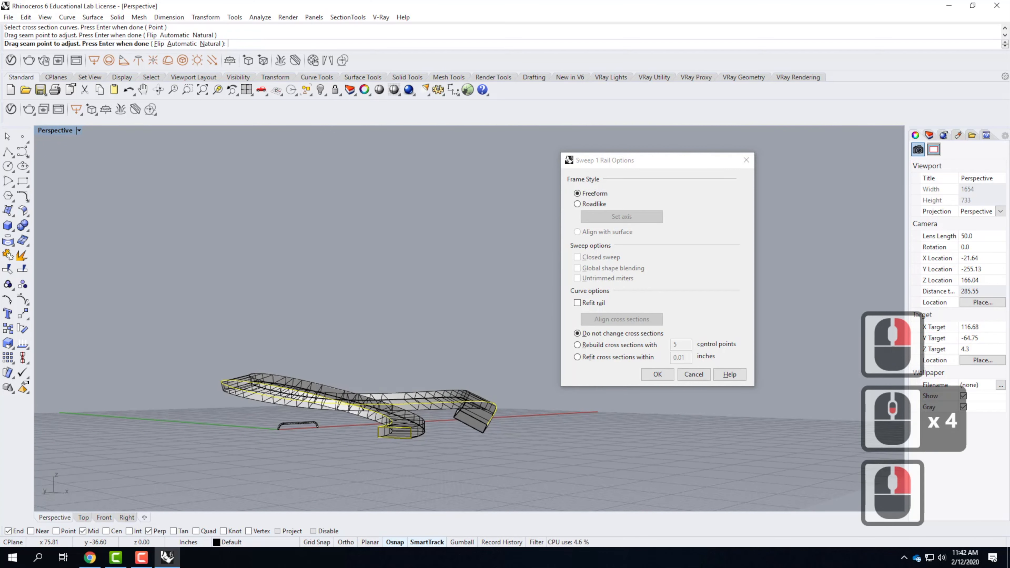
{"action": "scroll", "coordinate": [470, 412], "scroll_direction": "up", "scroll_amount": 2}
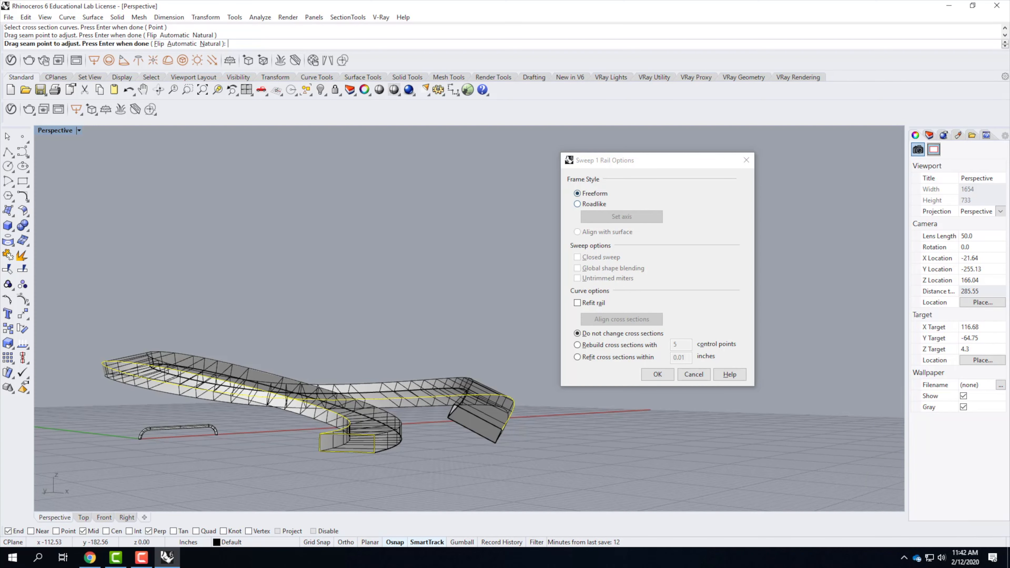
Step: Set the sweep's frame style to Roadlike and create the rectangular sweep with the cross sections left unchanged
{"action": "left_click", "coordinate": [577, 203]}
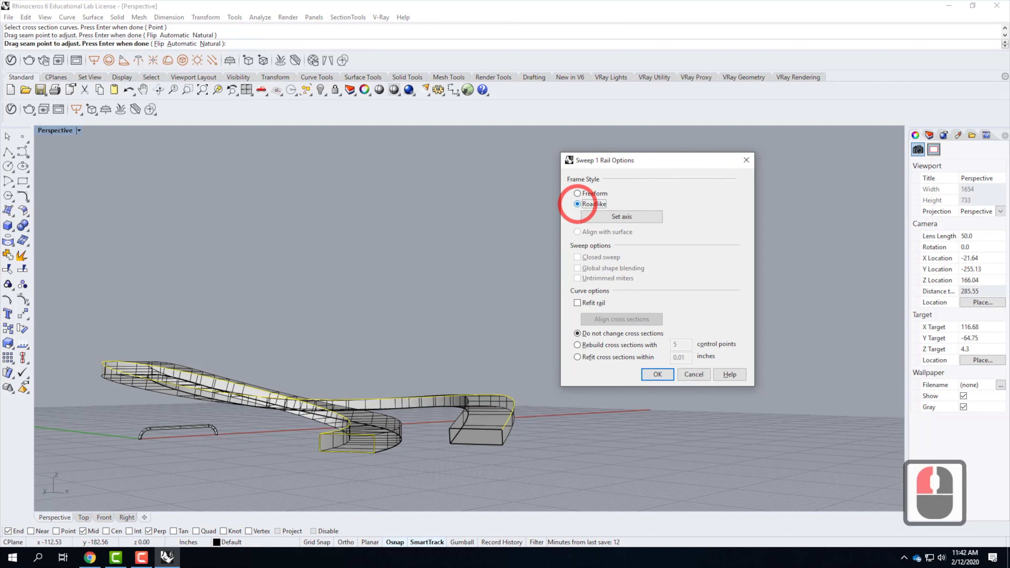
{"action": "scroll", "coordinate": [358, 397], "scroll_direction": "up", "scroll_amount": 3}
{"action": "right_click_drag", "start_coordinate": [434, 409], "coordinate": [414, 458]}
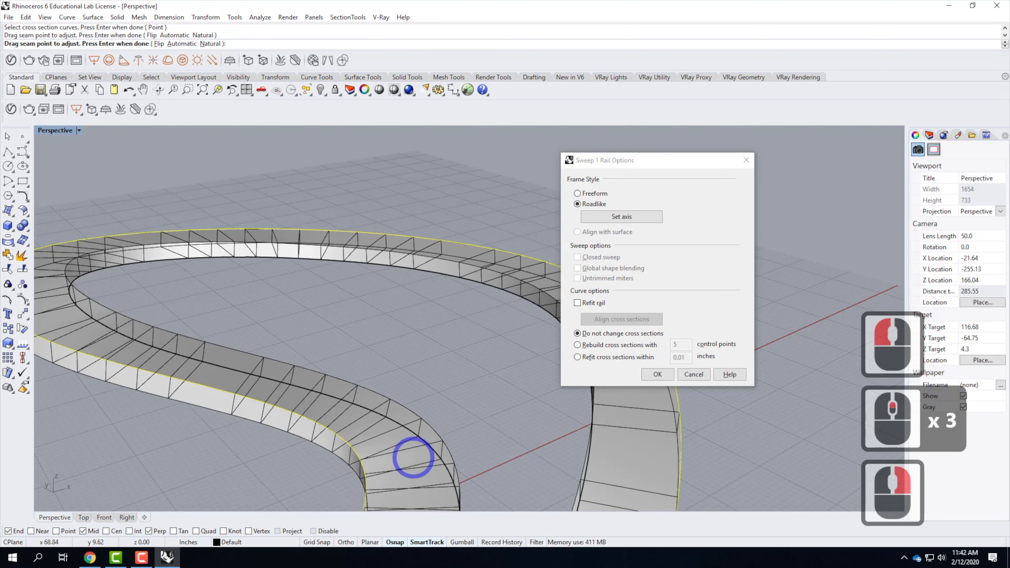
{"action": "scroll", "coordinate": [413, 458], "scroll_direction": "down", "scroll_amount": 3}
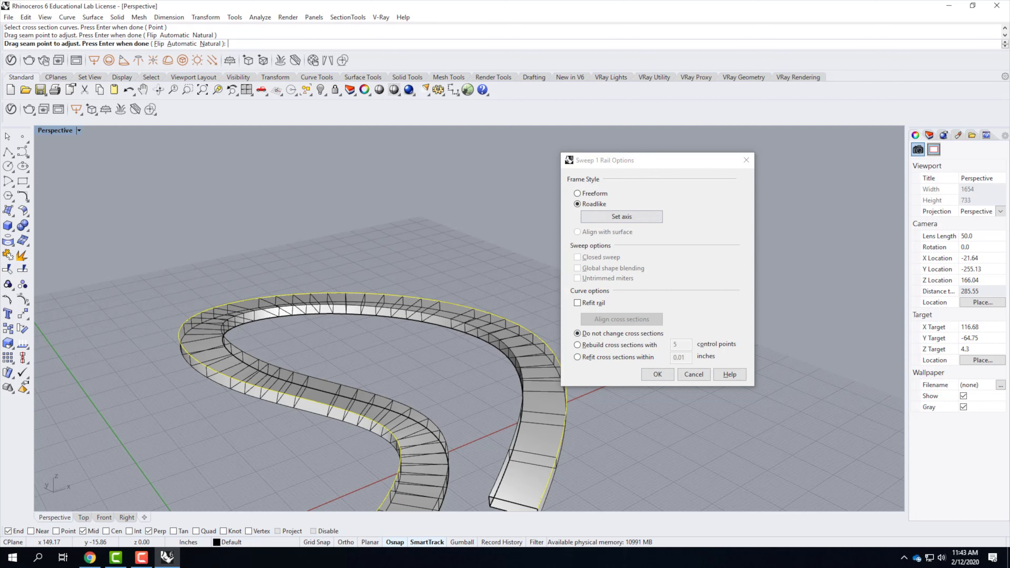
{"action": "left_click", "coordinate": [656, 373]}
{"action": "scroll", "coordinate": [477, 320], "scroll_direction": "down", "scroll_amount": 2}
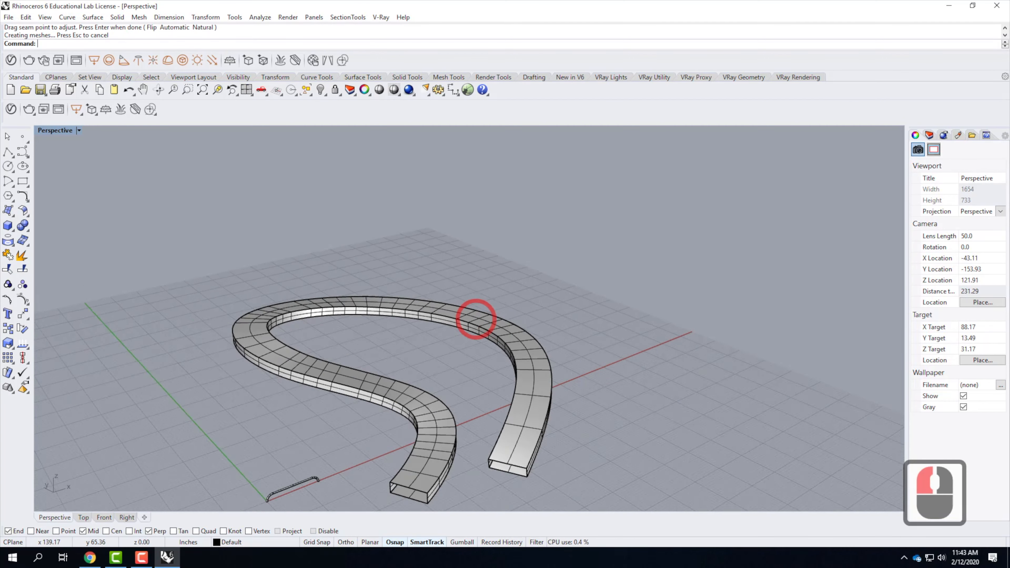
{"action": "right_click_drag", "start_coordinate": [583, 439], "coordinate": [482, 430]}
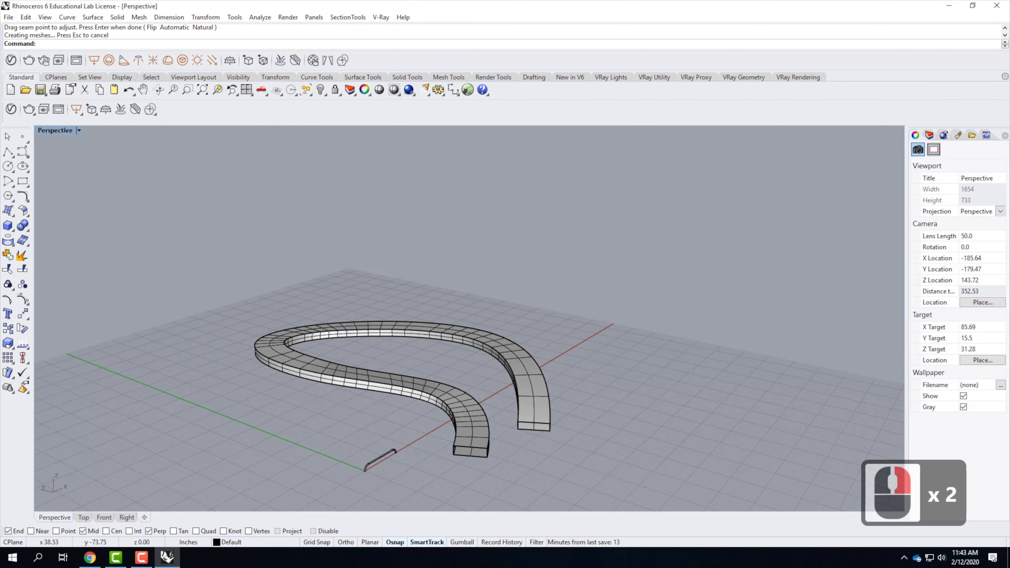
Step: Duplicate the rectangular sweep's upper inner edge as a separate curve with DupEdge
{"action": "scroll", "coordinate": [602, 471], "scroll_direction": "up", "scroll_amount": 3}
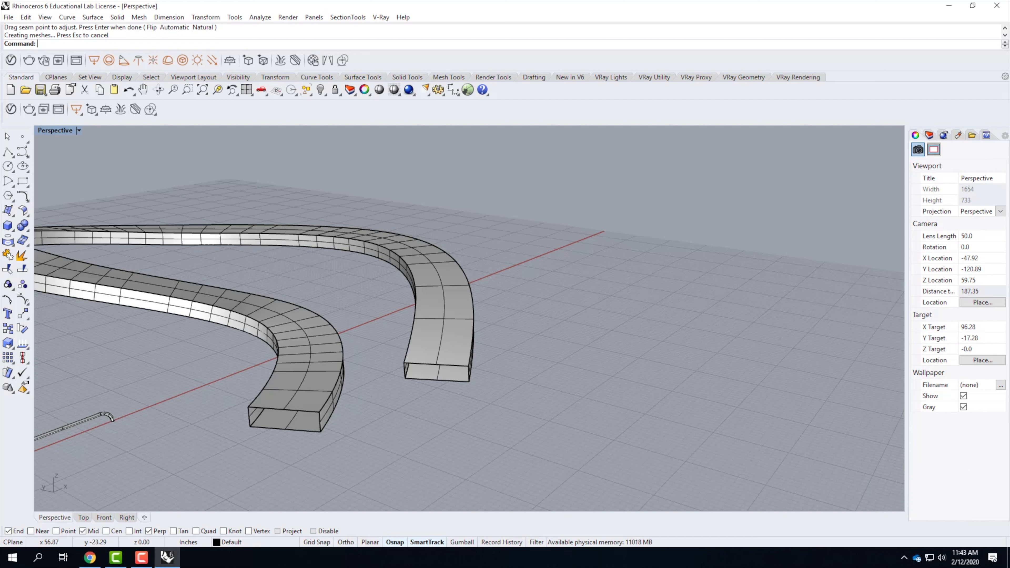
{"action": "type", "text": "dupe"}
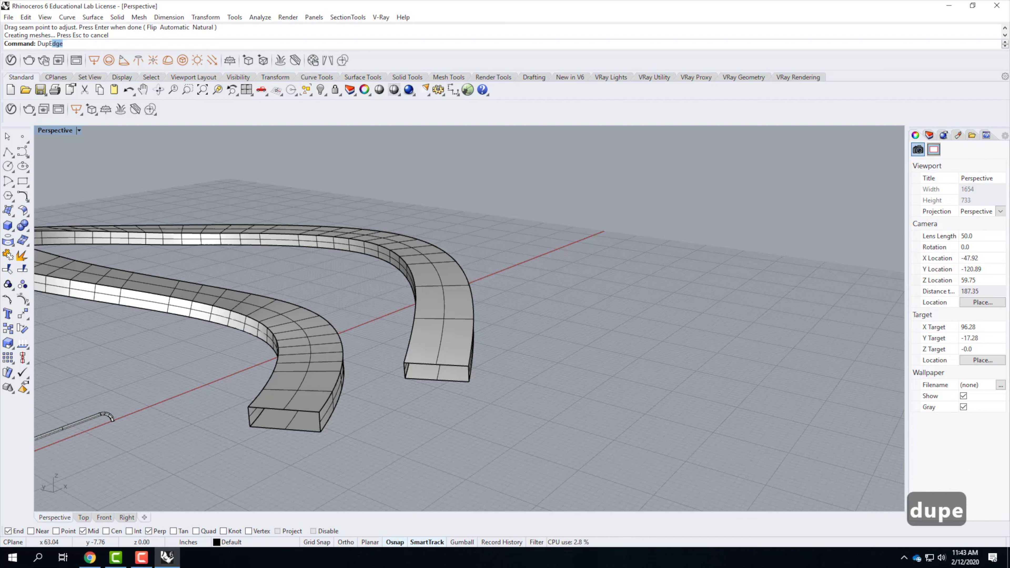
{"action": "key", "text": "Return"}
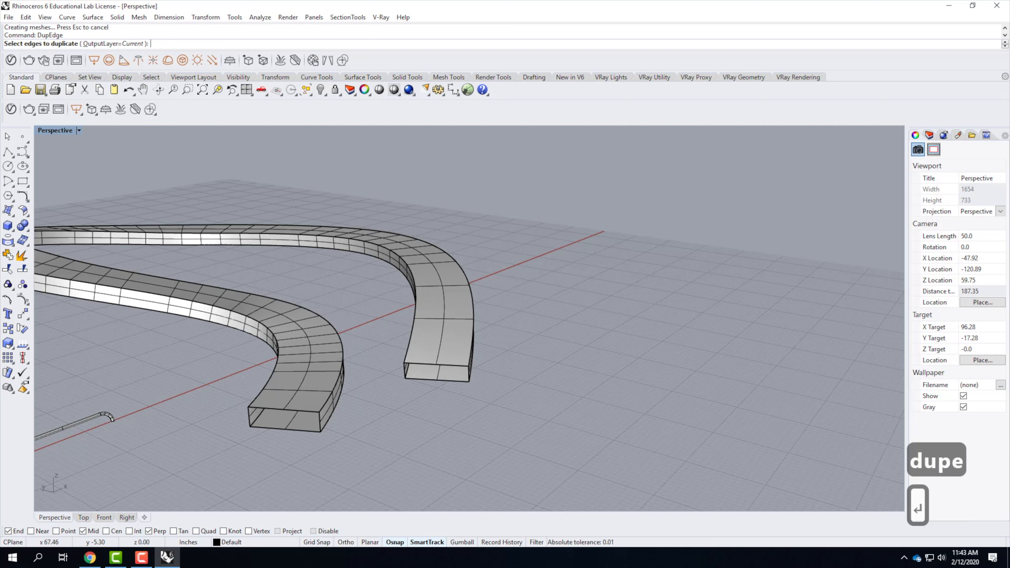
{"action": "left_click", "coordinate": [369, 337]}
{"action": "left_click", "coordinate": [412, 395]}
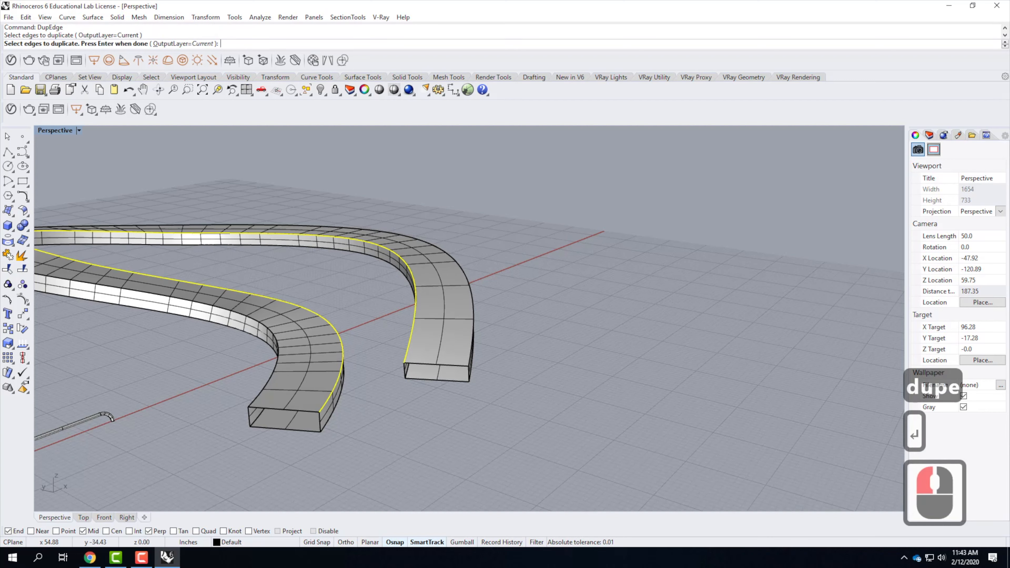
{"action": "key", "text": "Return"}
Step: Delete the rectangular swept polysurface, keeping the two curves and the upright rectangle
{"action": "left_click", "coordinate": [309, 402]}
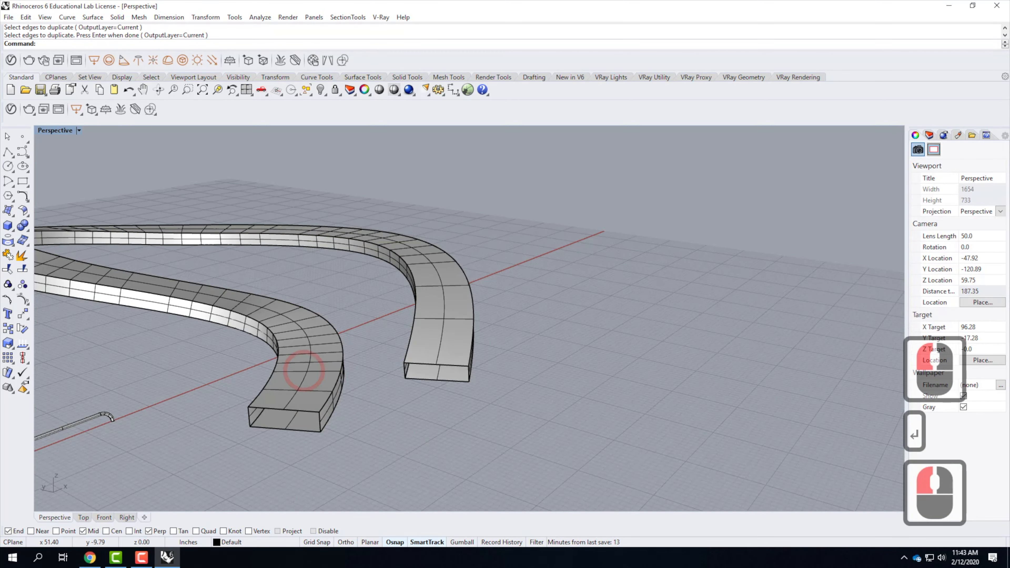
{"action": "left_click", "coordinate": [318, 371]}
{"action": "key", "text": "Delete"}
{"action": "scroll", "coordinate": [447, 485], "scroll_direction": "down", "scroll_amount": 4}
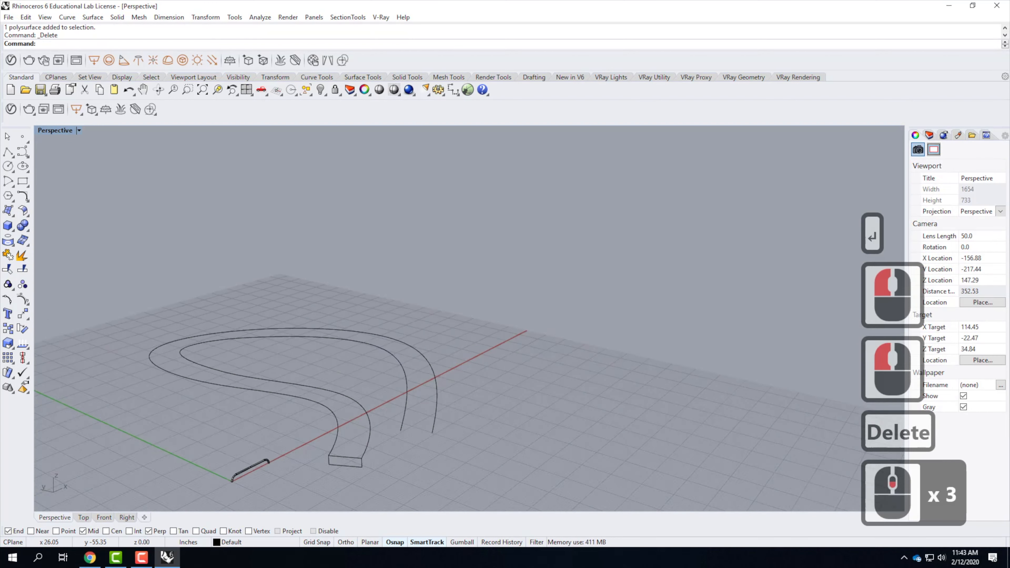
Step: Move the outer curve's two control points around its wide bend outward by about 35 inches, away from the duplicated inner curve
{"action": "right_click_drag", "start_coordinate": [447, 485], "coordinate": [525, 122]}
{"action": "scroll", "coordinate": [360, 394], "scroll_direction": "up", "scroll_amount": 3}
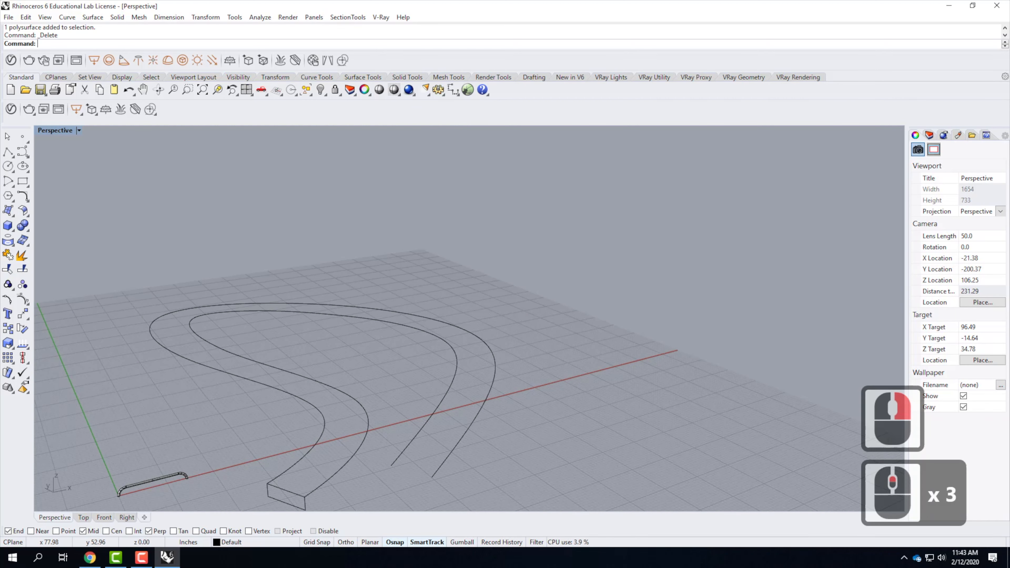
{"action": "left_click", "coordinate": [293, 360]}
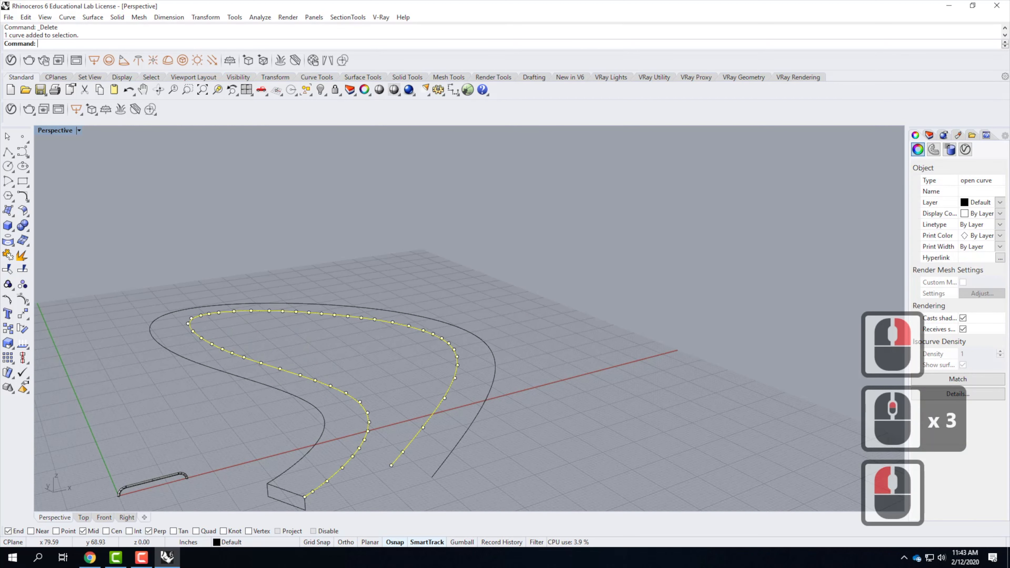
{"action": "left_click", "coordinate": [201, 364]}
{"action": "left_click", "coordinate": [332, 299]}
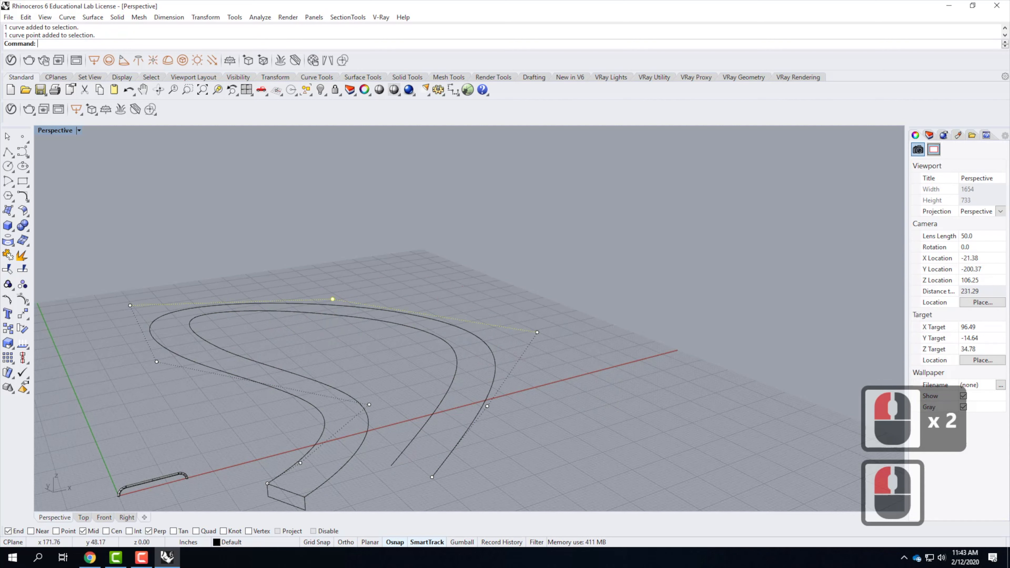
{"action": "left_click", "coordinate": [537, 332], "text": "shift"}
{"action": "type", "text": "move"}
{"action": "key", "text": "Return"}
{"action": "left_click", "coordinate": [583, 329]}
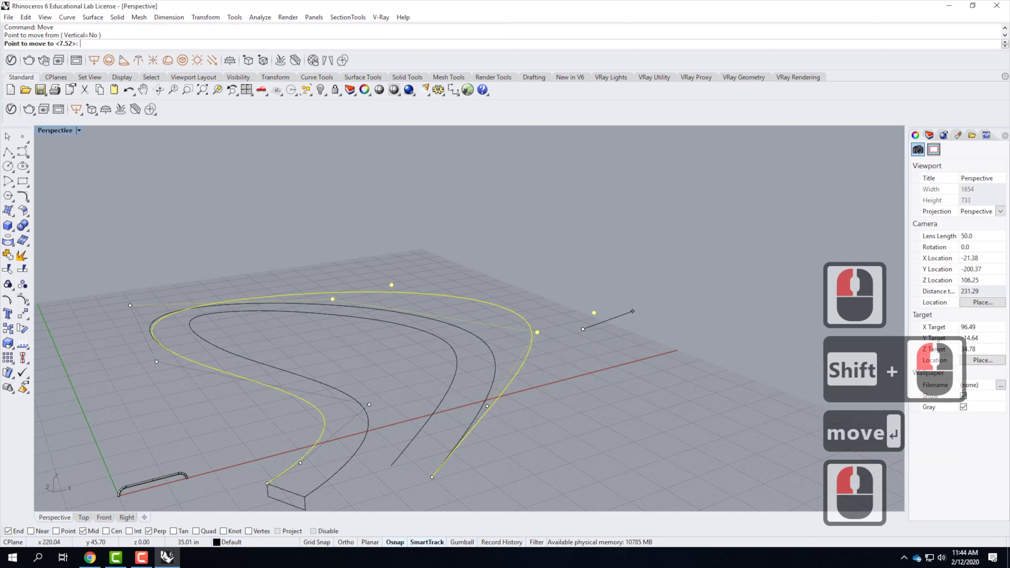
{"action": "left_click", "coordinate": [687, 367]}
Step: Move the outer curve's two control points at the tight far bend toward the inner curve, and turn off its control points
{"action": "right_click_drag", "start_coordinate": [668, 402], "coordinate": [397, 388]}
{"action": "left_click", "coordinate": [237, 347]}
{"action": "left_click", "coordinate": [274, 322], "text": "shift"}
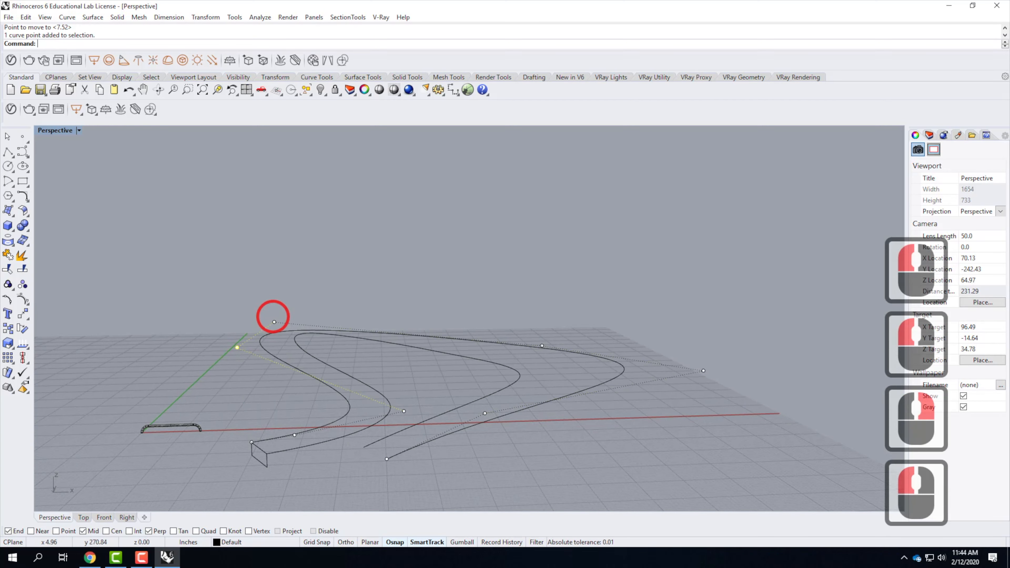
{"action": "type", "text": "move"}
{"action": "key", "text": "Return"}
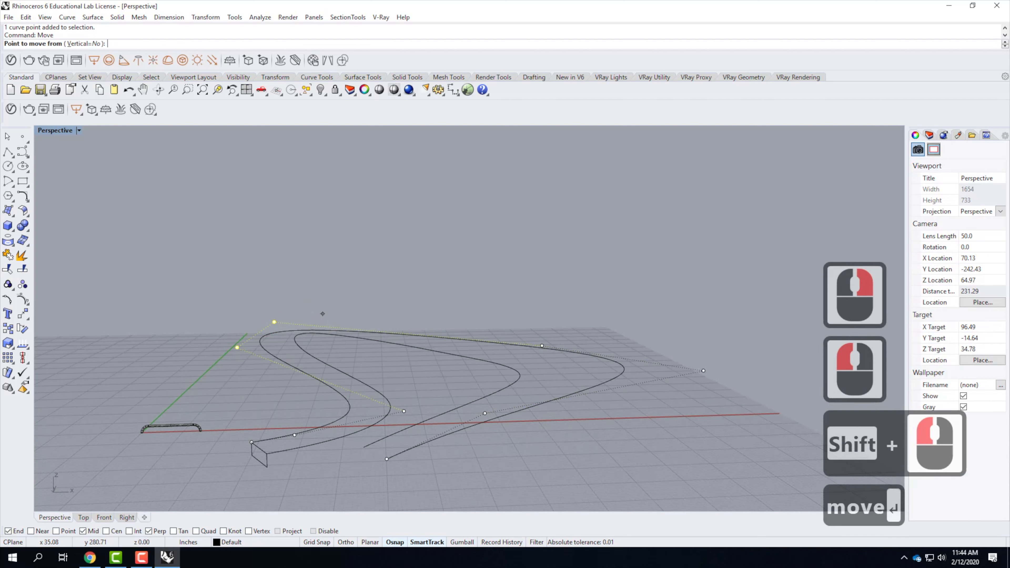
{"action": "left_click", "coordinate": [329, 275]}
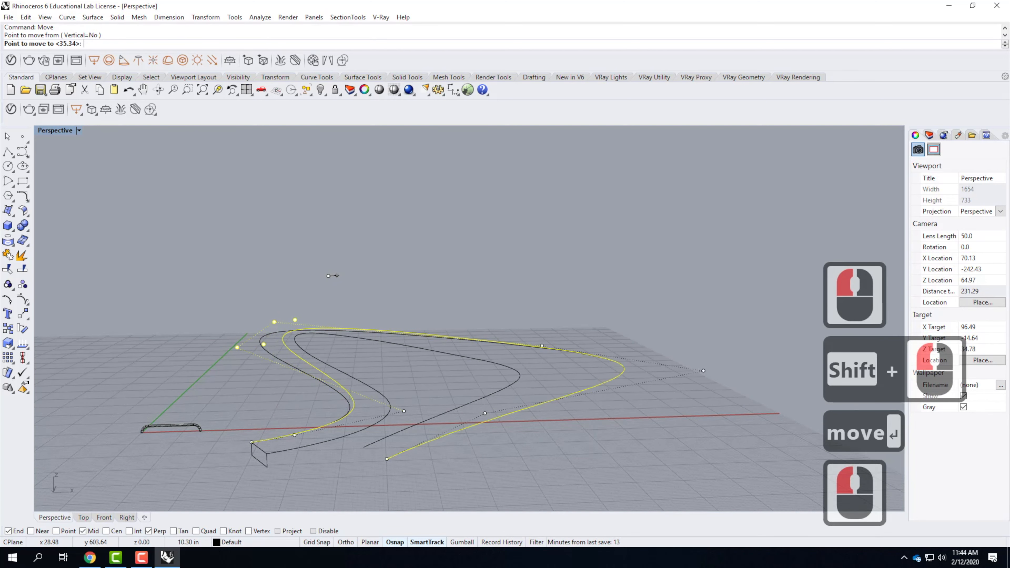
{"action": "left_click", "coordinate": [496, 281]}
{"action": "scroll", "coordinate": [484, 424], "scroll_direction": "down", "scroll_amount": 2}
{"action": "key", "text": "Escape"}
{"action": "key", "text": "Escape"}
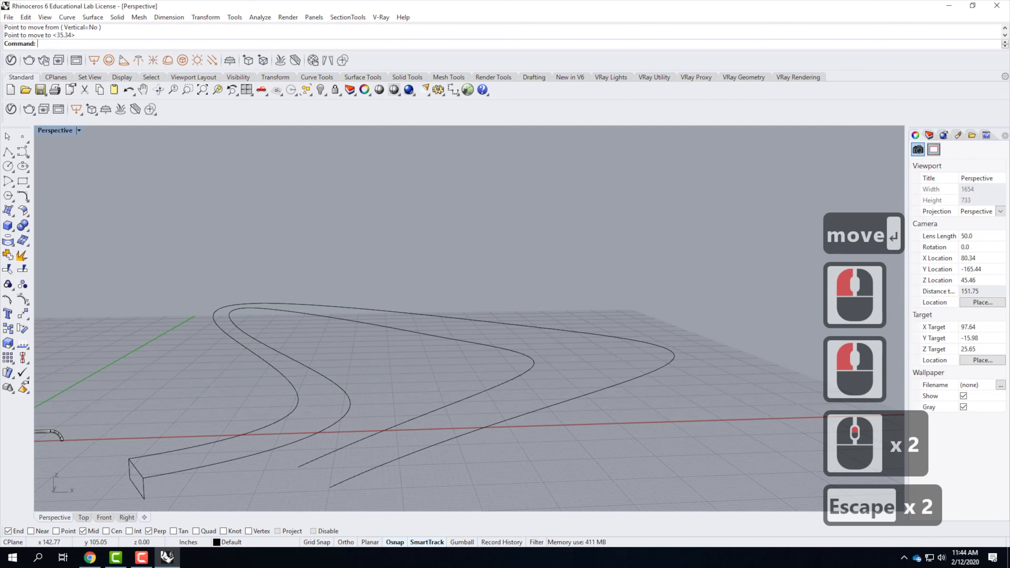
{"action": "scroll", "coordinate": [485, 424], "scroll_direction": "down", "scroll_amount": 3}
{"action": "right_click_drag", "start_coordinate": [484, 423], "coordinate": [636, 350]}
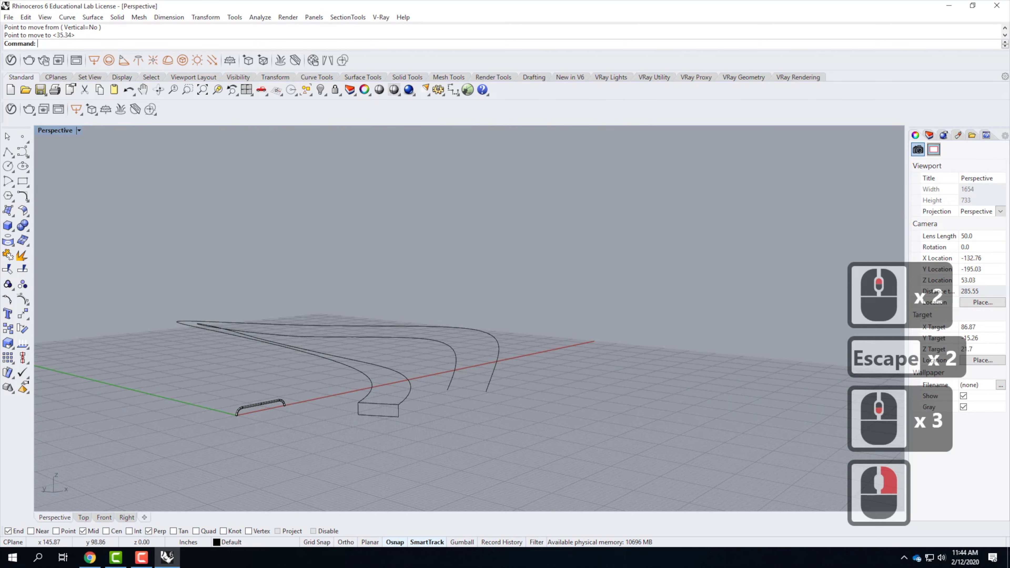
{"action": "scroll", "coordinate": [343, 354], "scroll_direction": "up", "scroll_amount": 3}
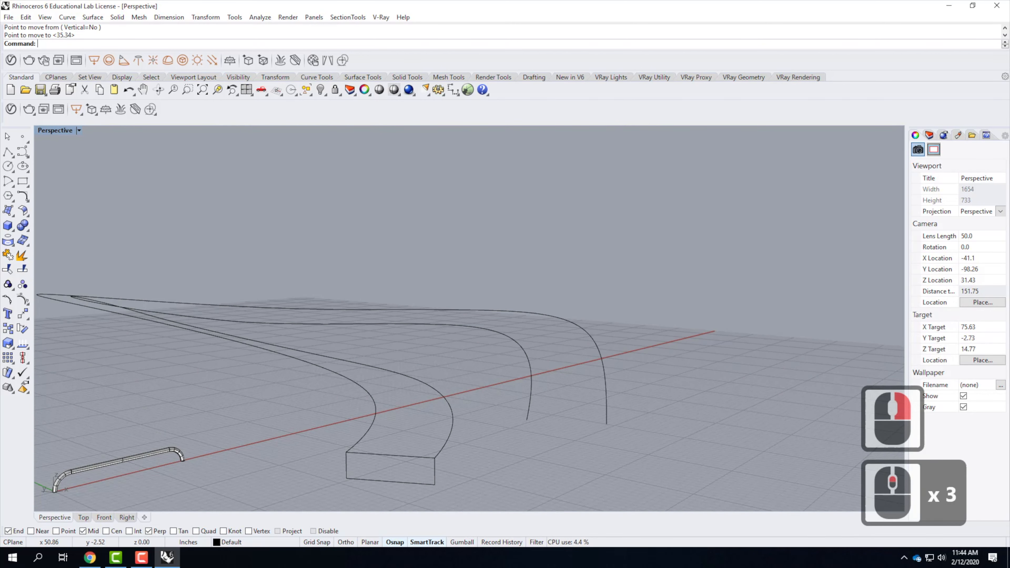
{"action": "left_click", "coordinate": [374, 416]}
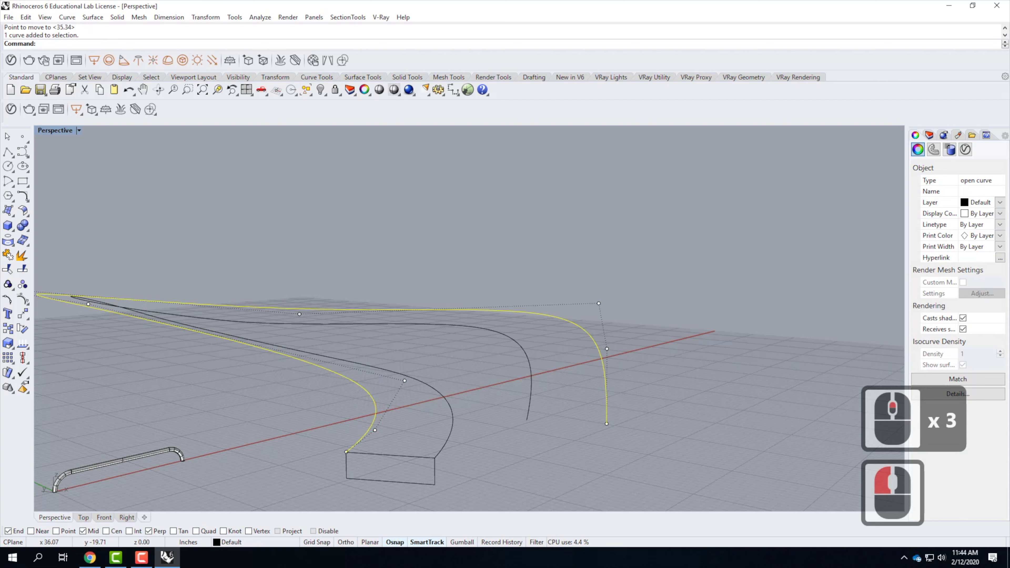
{"action": "left_click", "coordinate": [383, 454]}
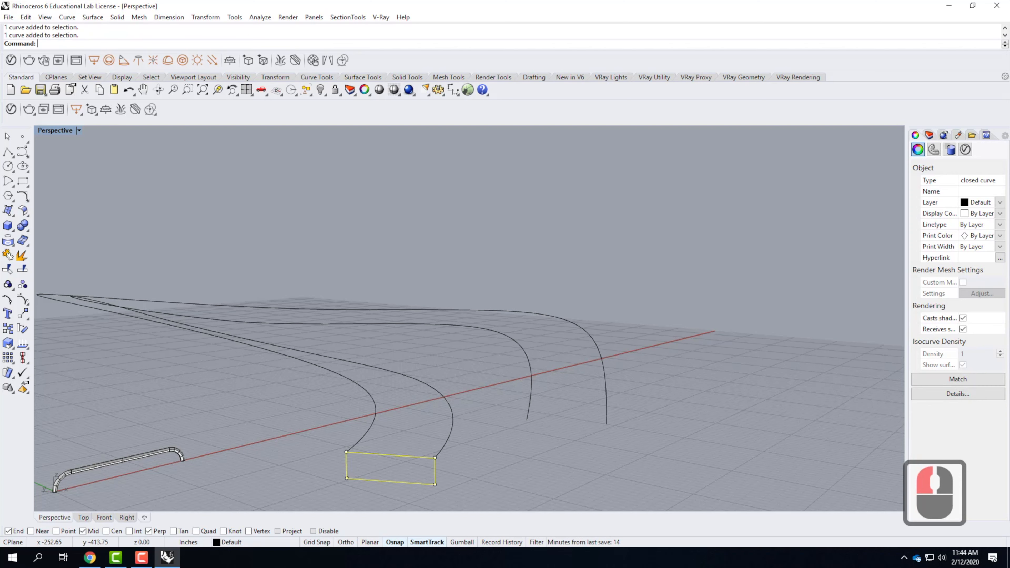
{"action": "left_click", "coordinate": [93, 17]}
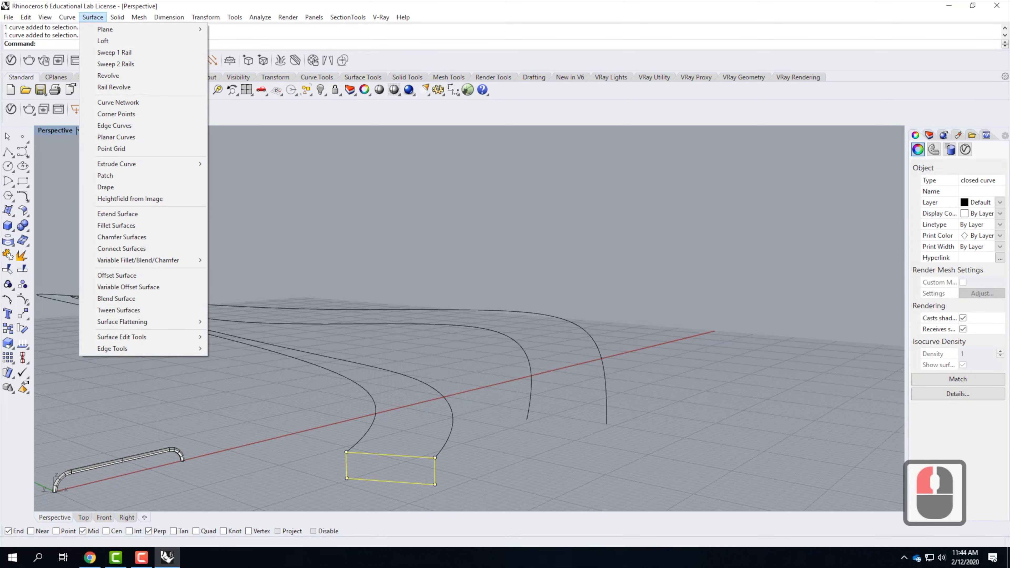
{"action": "key", "text": "Escape"}
{"action": "key", "text": "Escape"}
{"action": "key", "text": "Escape"}
Step: Set up a Sweep 2 Rails with the outer and inner curves as rails and the upright rectangle as cross section, accepting the seam point
{"action": "left_click", "coordinate": [92, 17]}
{"action": "left_click", "coordinate": [91, 64]}
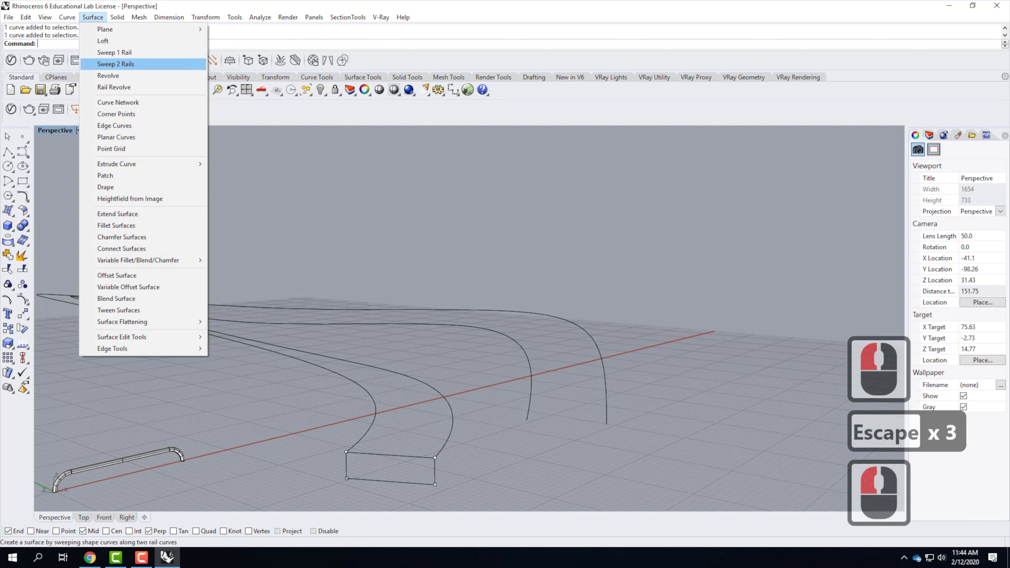
{"action": "left_click", "coordinate": [102, 63]}
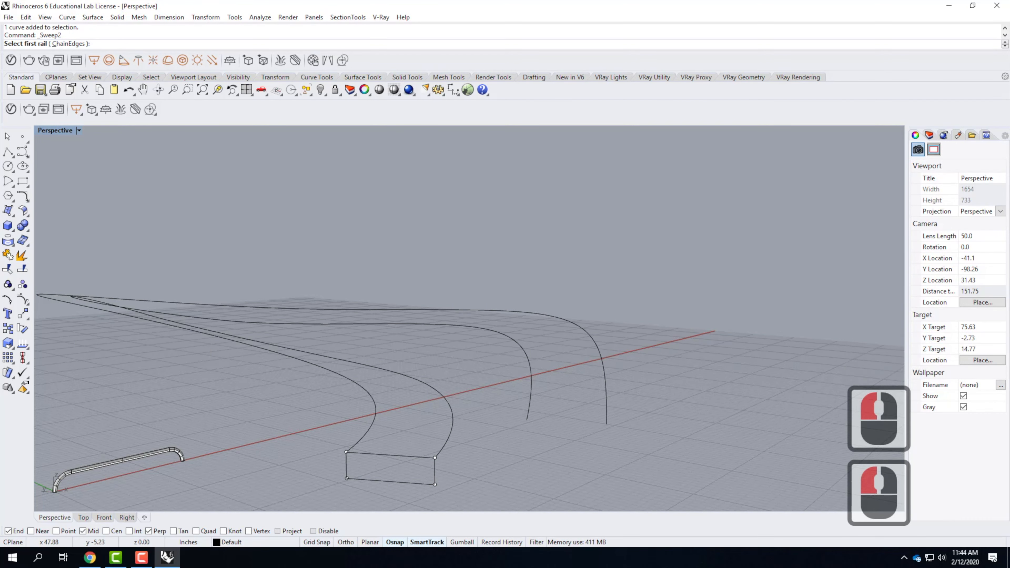
{"action": "left_click", "coordinate": [368, 425]}
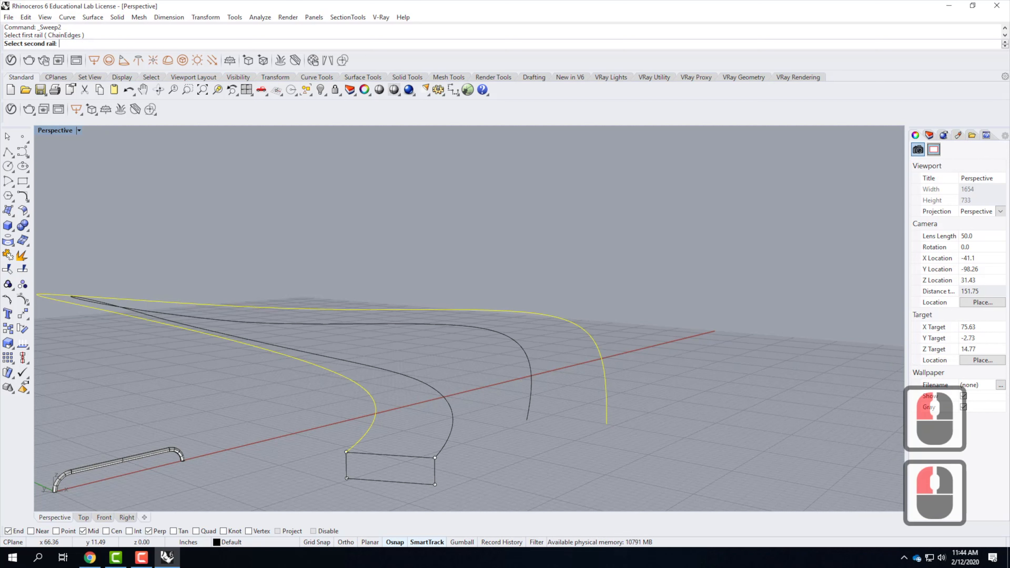
{"action": "left_click", "coordinate": [451, 429]}
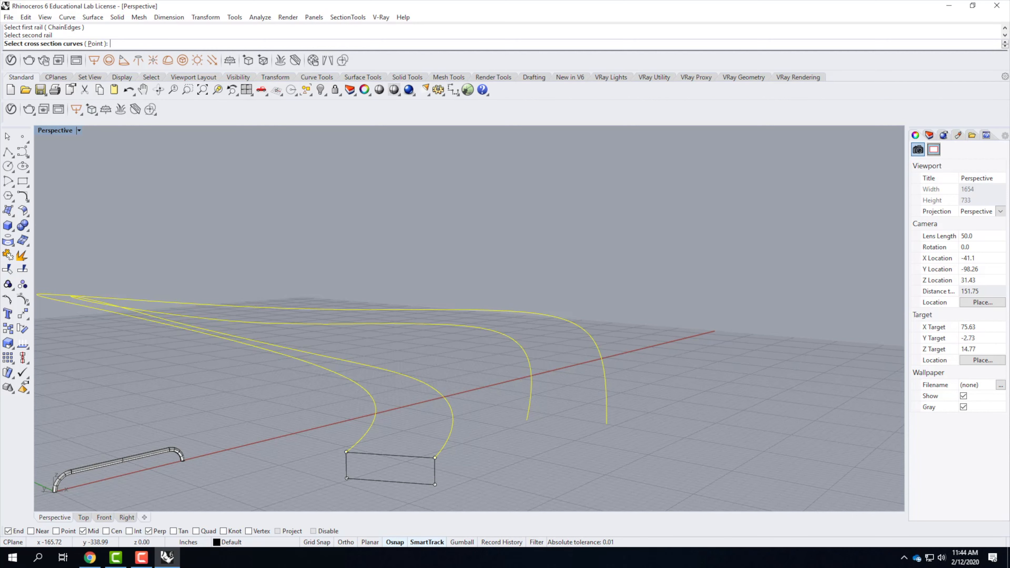
{"action": "left_click", "coordinate": [396, 455]}
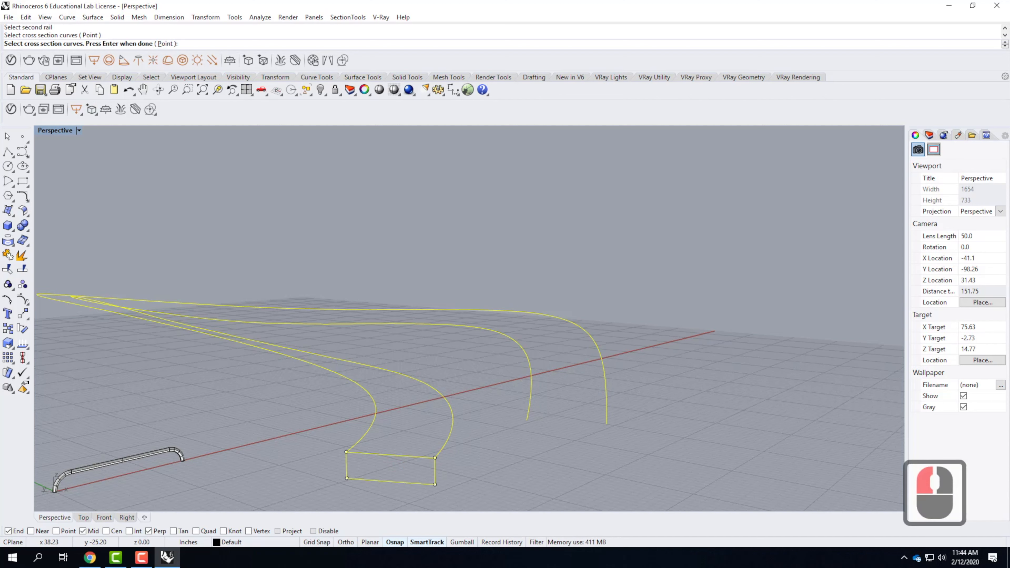
{"action": "key", "text": "Return"}
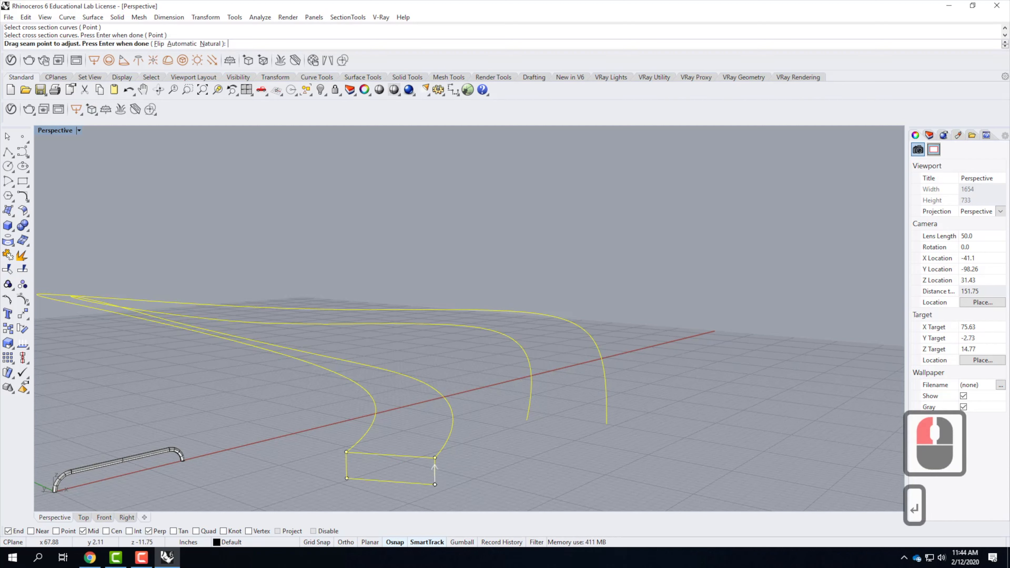
{"action": "key", "text": "Return"}
Step: Move the sweep options clear of the model and examine the two-rail sweep preview from above and up close at the tight bend
{"action": "right_click_drag", "start_coordinate": [716, 330], "coordinate": [683, 442]}
{"action": "scroll", "coordinate": [682, 442], "scroll_direction": "up", "scroll_amount": 3}
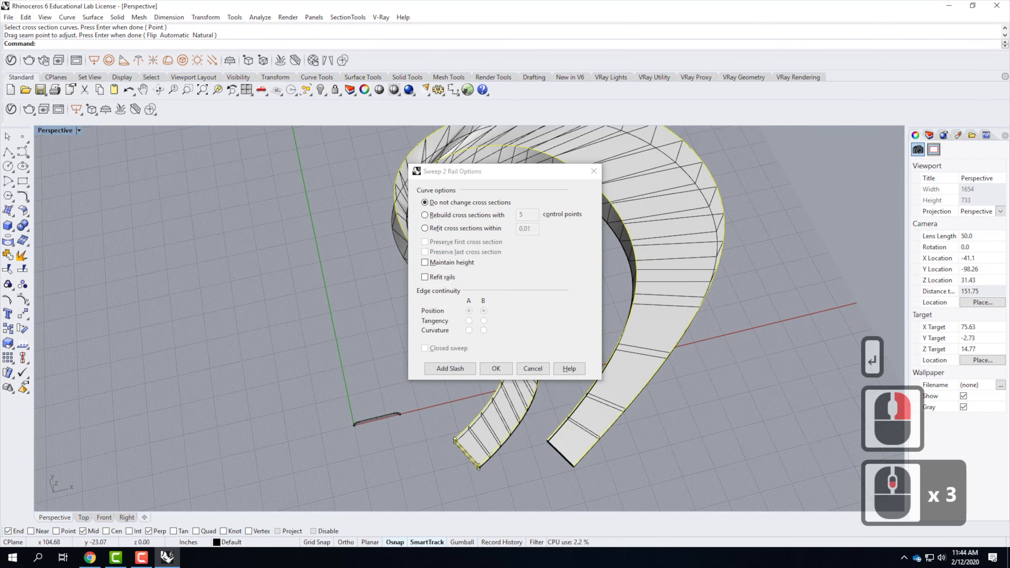
{"action": "left_click_drag", "start_coordinate": [495, 173], "coordinate": [257, 203]}
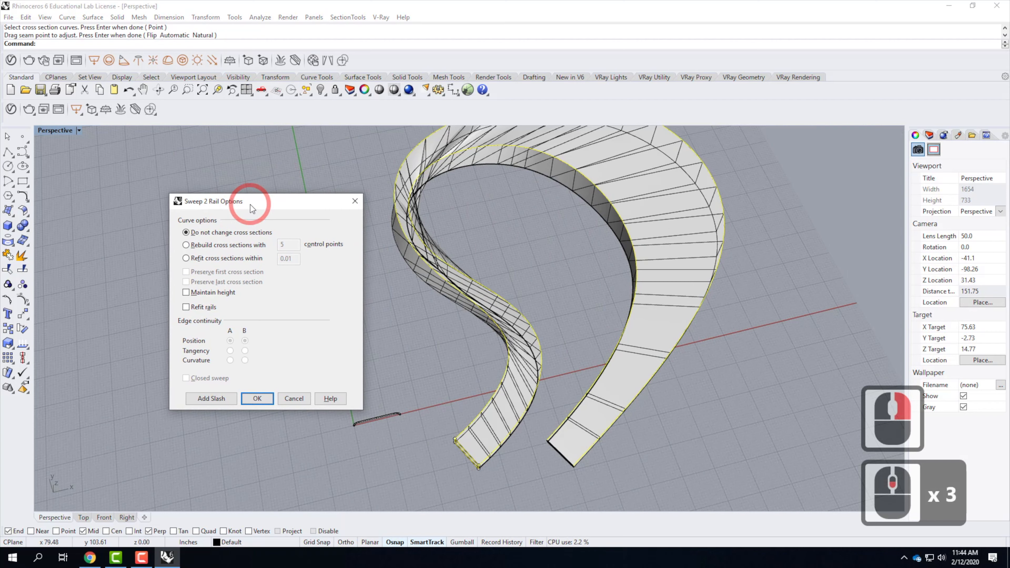
{"action": "scroll", "coordinate": [624, 187], "scroll_direction": "up", "scroll_amount": 2}
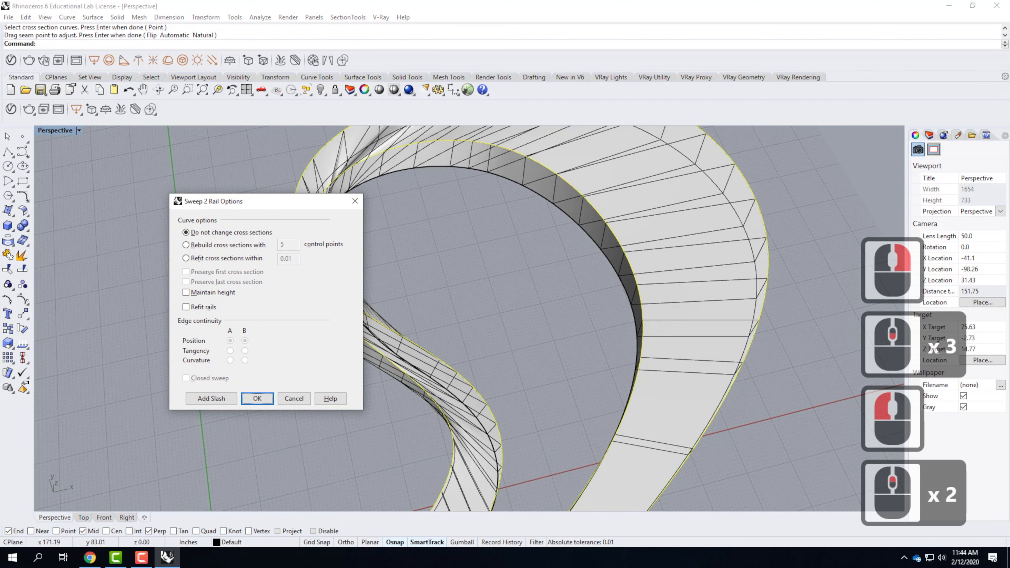
{"action": "right_click_drag", "start_coordinate": [789, 310], "coordinate": [737, 195]}
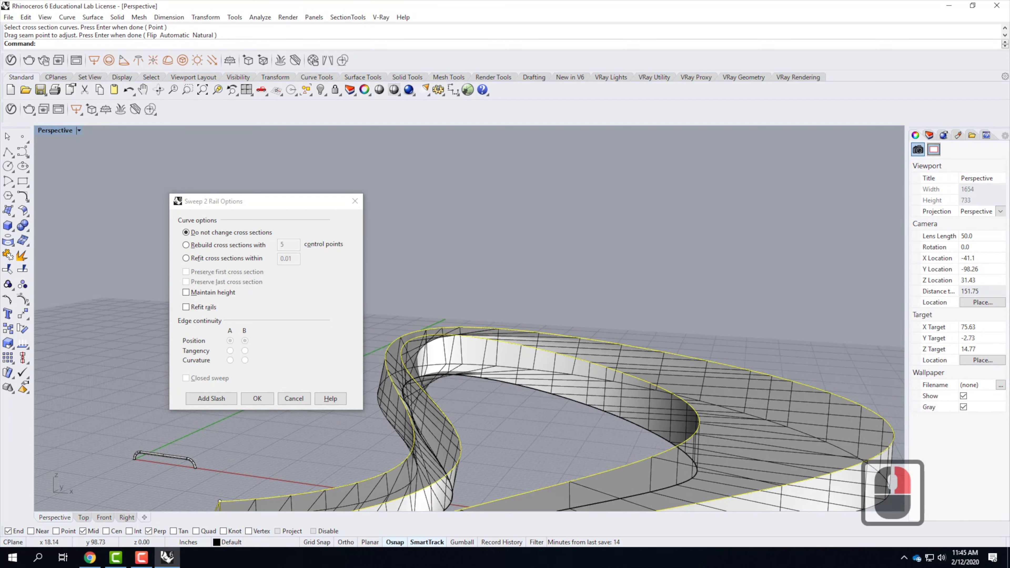
{"action": "scroll", "coordinate": [398, 358], "scroll_direction": "up", "scroll_amount": 2}
{"action": "right_click_drag", "start_coordinate": [461, 414], "coordinate": [402, 413]}
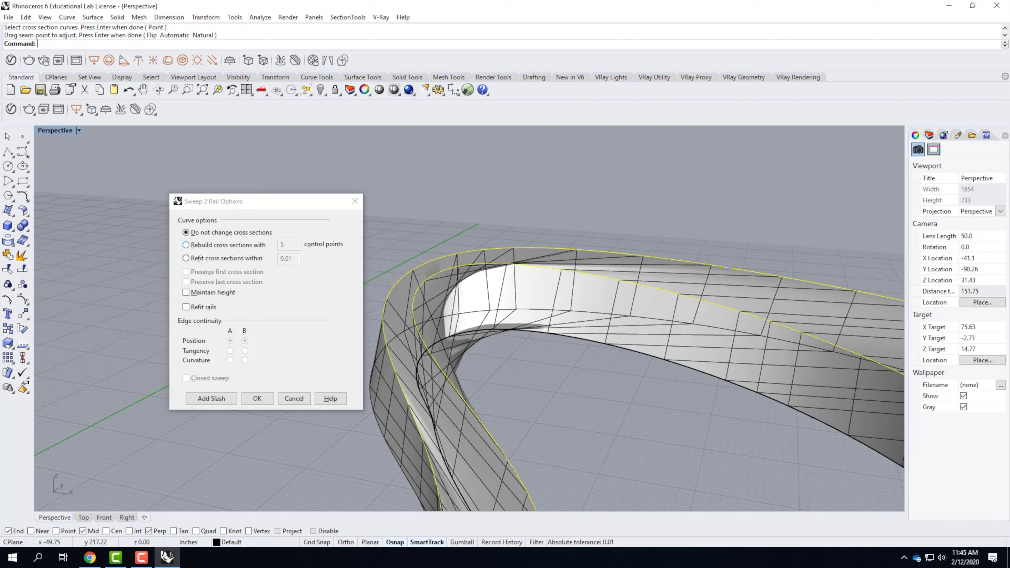
Step: Try rebuilding the cross sections with 5 control points and refitting them within 0.01, and return to Do not change cross sections
{"action": "left_click", "coordinate": [185, 244]}
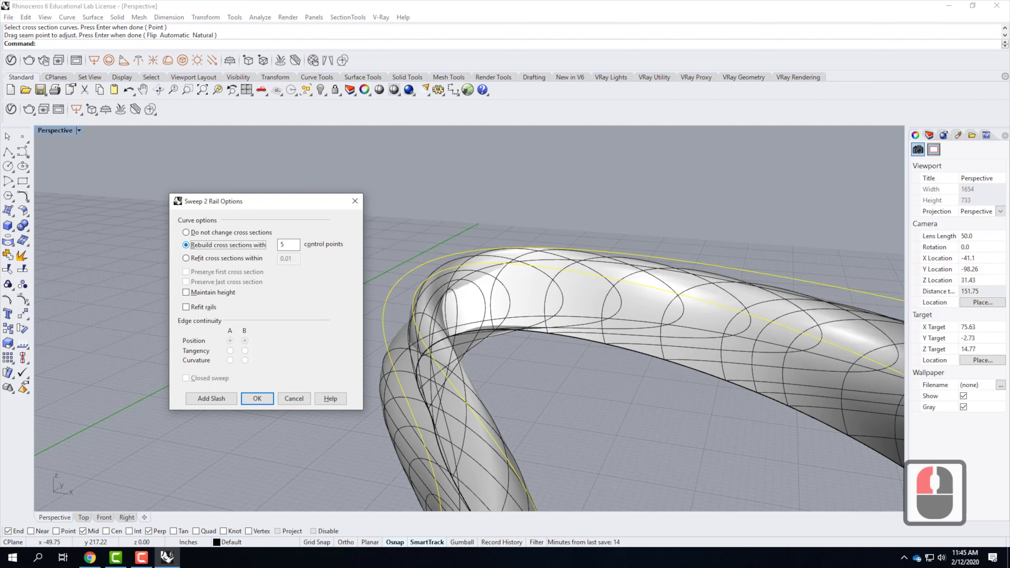
{"action": "left_click", "coordinate": [185, 258]}
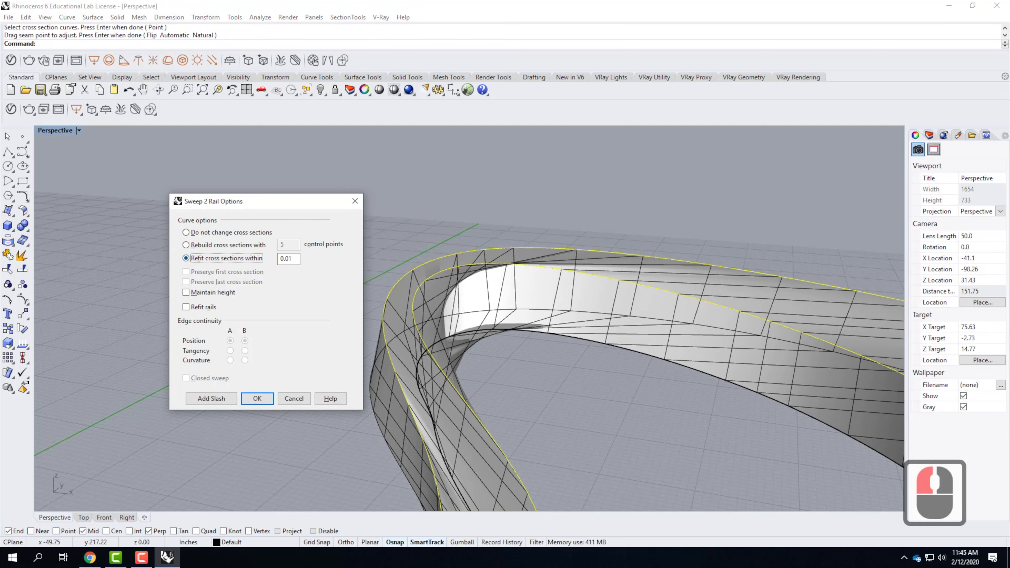
{"action": "left_click", "coordinate": [186, 232]}
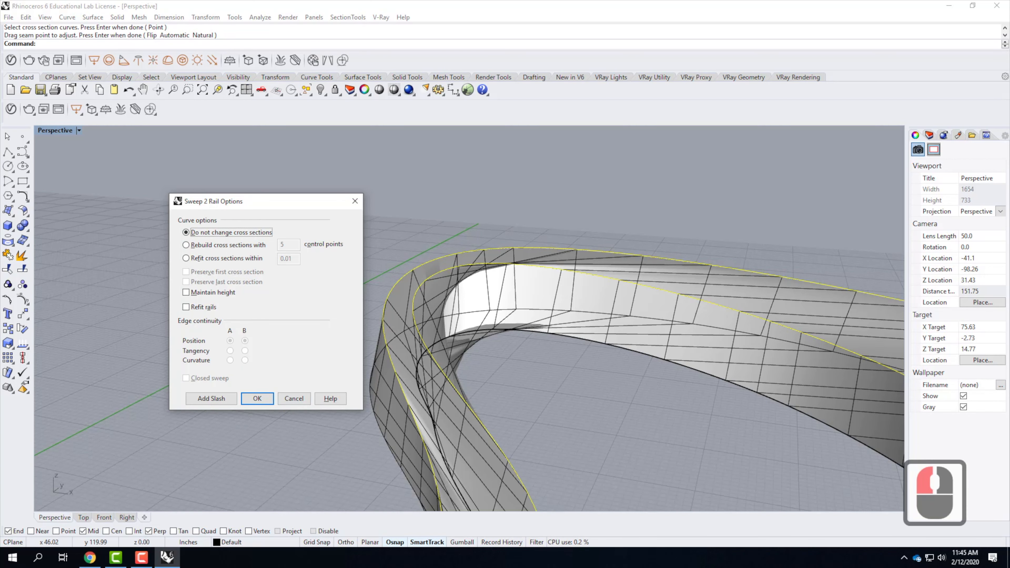
Step: Create the two-rail sweep with the cross sections left unchanged, and clear the selection
{"action": "scroll", "coordinate": [521, 279], "scroll_direction": "down", "scroll_amount": 5}
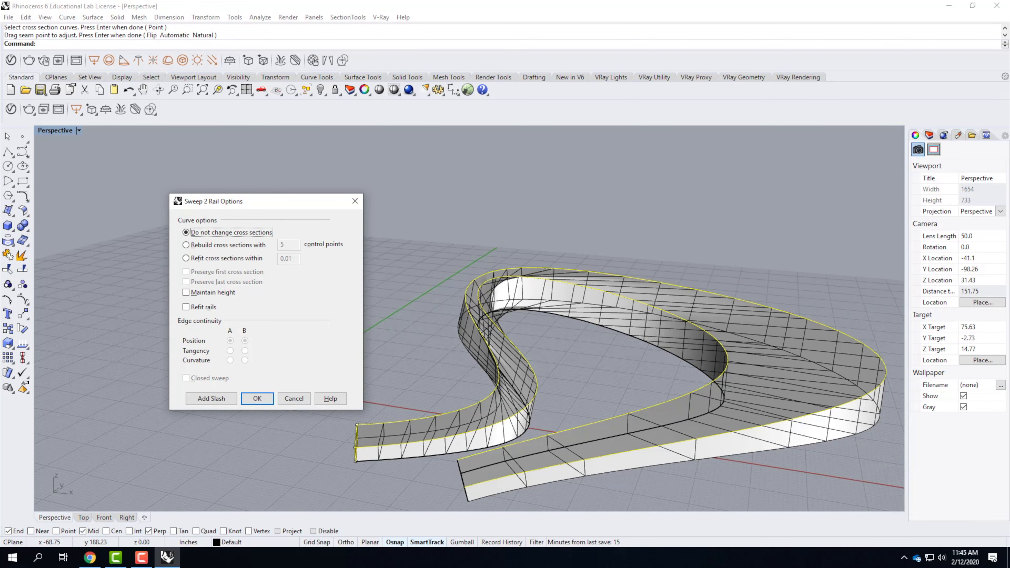
{"action": "left_click", "coordinate": [257, 398]}
{"action": "left_click", "coordinate": [389, 374]}
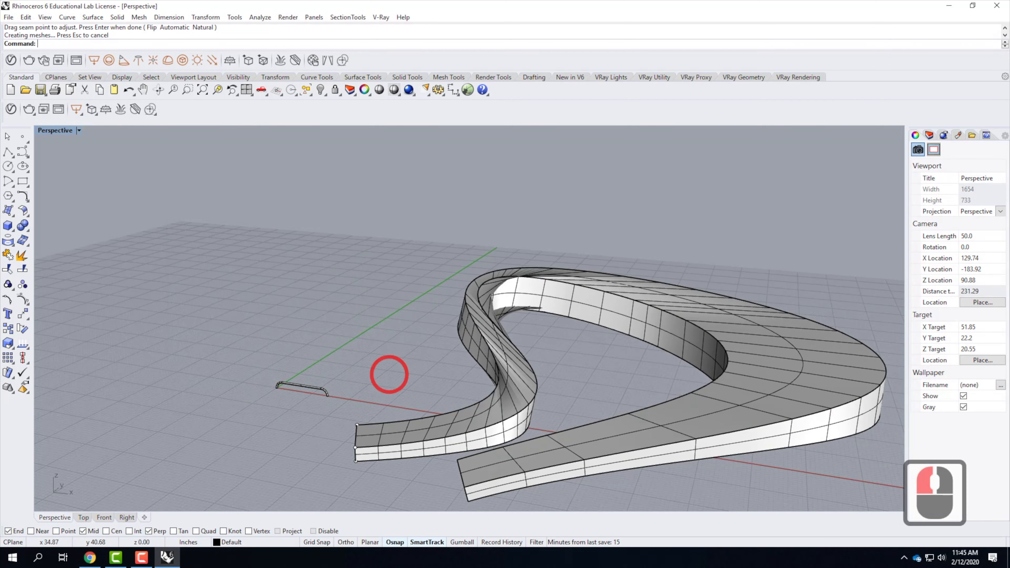
Step: Inspect the two-rail sweep at its tight bend, and delete the sweep and its inner rail curve
{"action": "scroll", "coordinate": [388, 375], "scroll_direction": "up", "scroll_amount": 3}
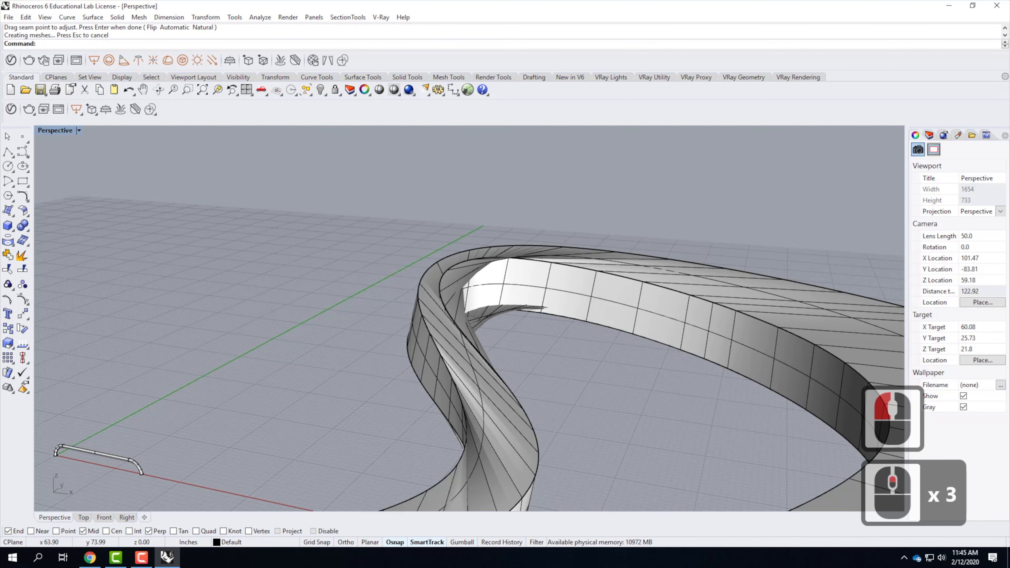
{"action": "scroll", "coordinate": [429, 300], "scroll_direction": "down", "scroll_amount": 5}
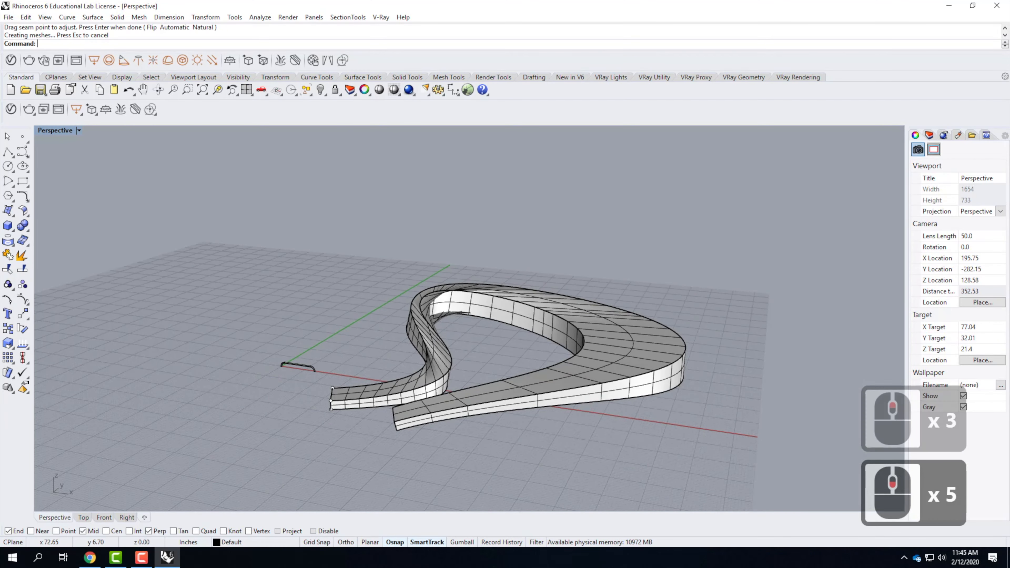
{"action": "scroll", "coordinate": [512, 364], "scroll_direction": "up", "scroll_amount": 5}
{"action": "scroll", "coordinate": [512, 364], "scroll_direction": "up", "scroll_amount": 3}
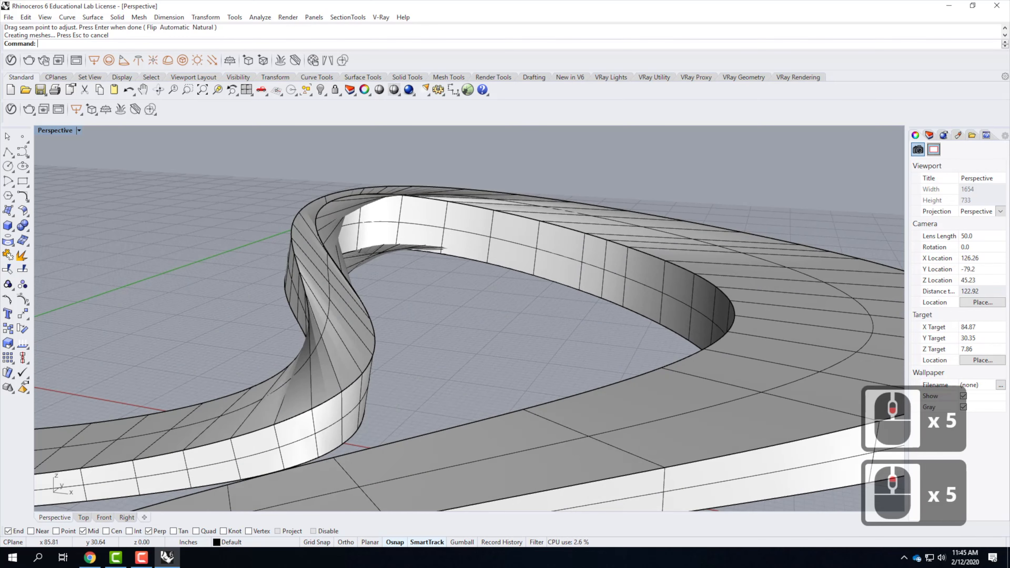
{"action": "scroll", "coordinate": [476, 358], "scroll_direction": "down", "scroll_amount": 5}
{"action": "left_click", "coordinate": [458, 357]}
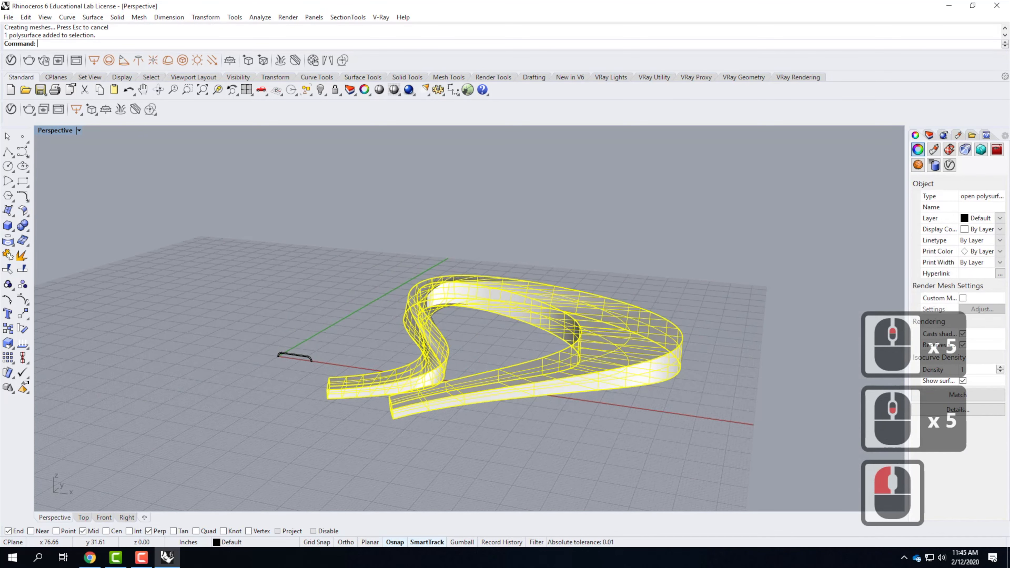
{"action": "key", "text": "Delete"}
{"action": "left_click", "coordinate": [470, 375]}
{"action": "key", "text": "Delete"}
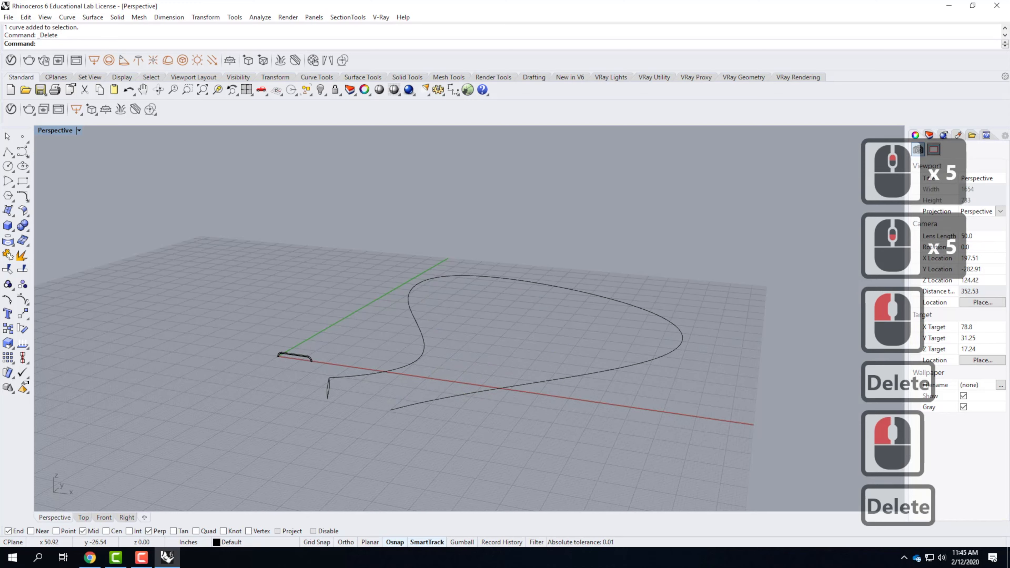
Step: Move the upright rectangle off the remaining rail curve, using the midpoint of its short side as base point
{"action": "right_click_drag", "start_coordinate": [471, 378], "coordinate": [462, 388]}
{"action": "scroll", "coordinate": [518, 419], "scroll_direction": "up", "scroll_amount": 3}
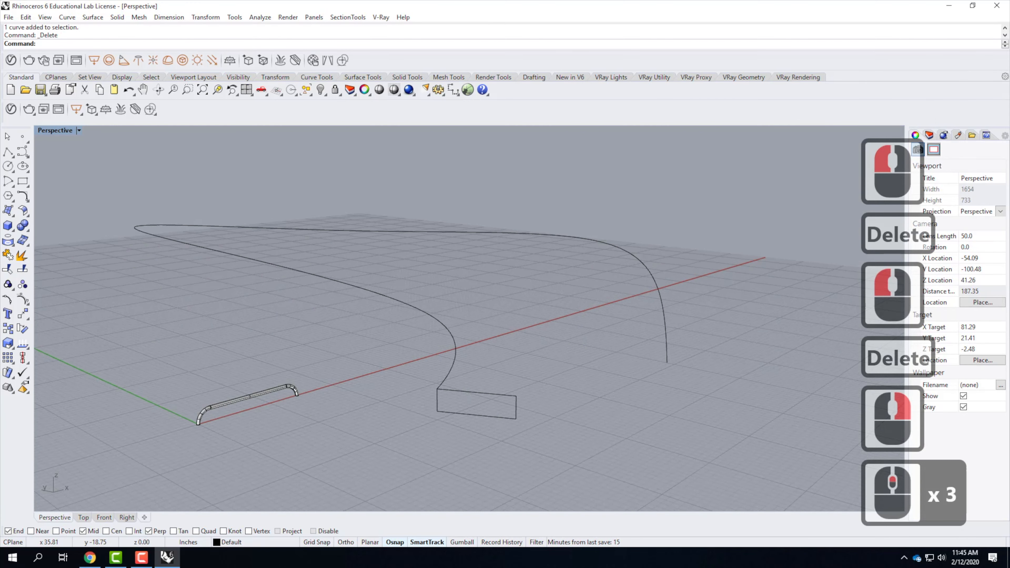
{"action": "left_click", "coordinate": [463, 391]}
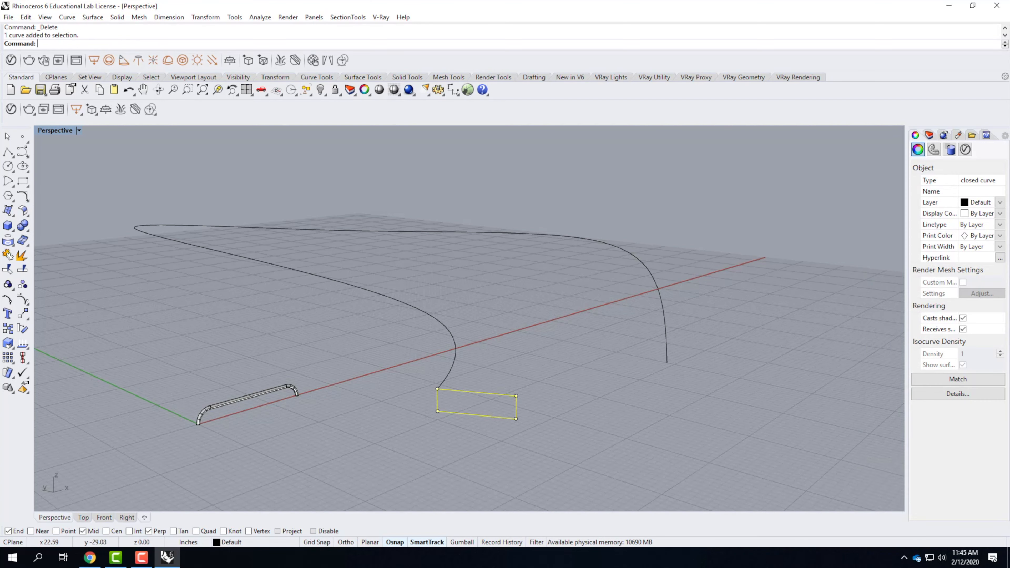
{"action": "type", "text": "move"}
{"action": "key", "text": "Return"}
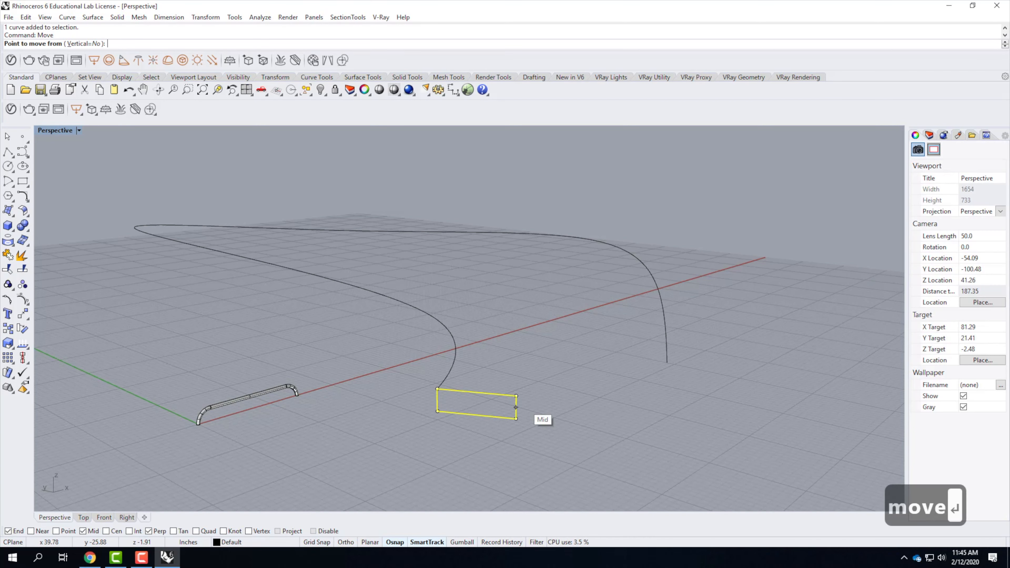
{"action": "left_click", "coordinate": [515, 407]}
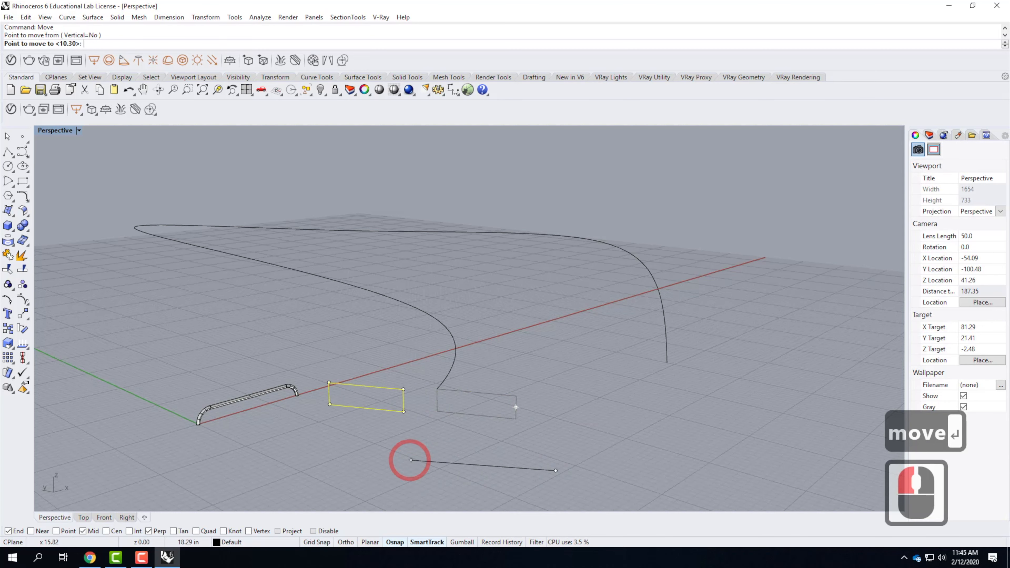
{"action": "left_click", "coordinate": [364, 448]}
{"action": "key", "text": "Escape"}
{"action": "key", "text": "Escape"}
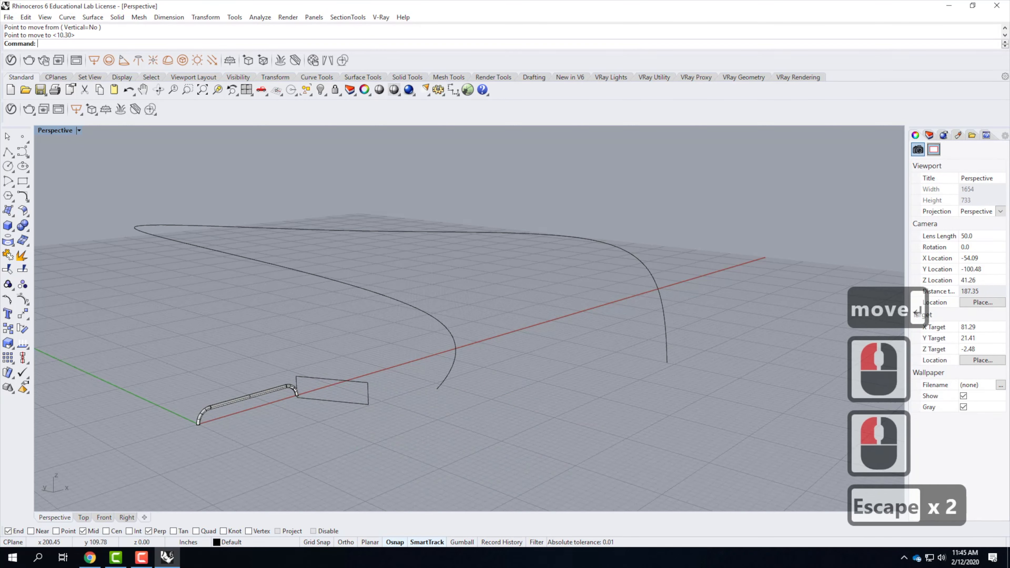
Step: Set up a Sweep 1 Rail with the remaining curve as rail and the offset rectangle as cross section, accepting the seam point
{"action": "scroll", "coordinate": [451, 198], "scroll_direction": "down", "scroll_amount": 2}
{"action": "right_click_drag", "start_coordinate": [481, 311], "coordinate": [491, 373]}
{"action": "type", "text": "sweep1"}
{"action": "key", "text": "Return"}
{"action": "left_click", "coordinate": [466, 420]}
{"action": "left_click", "coordinate": [402, 434]}
{"action": "key", "text": "Return"}
{"action": "key", "text": "Return"}
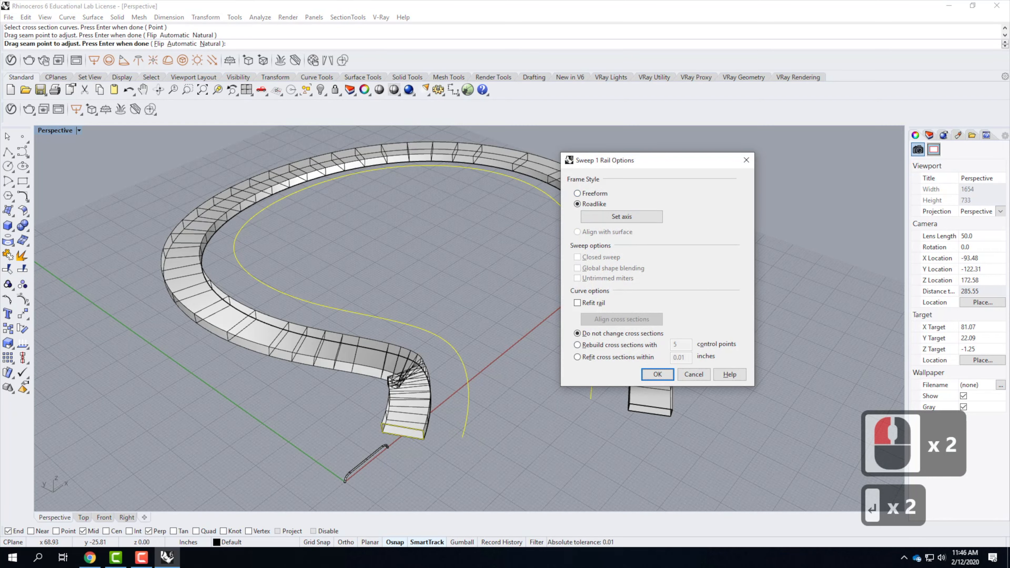
Step: Examine the offset one-rail sweep preview, cancel the sweep, and delete the rail curve and rectangle
{"action": "left_click_drag", "start_coordinate": [660, 160], "coordinate": [875, 167]}
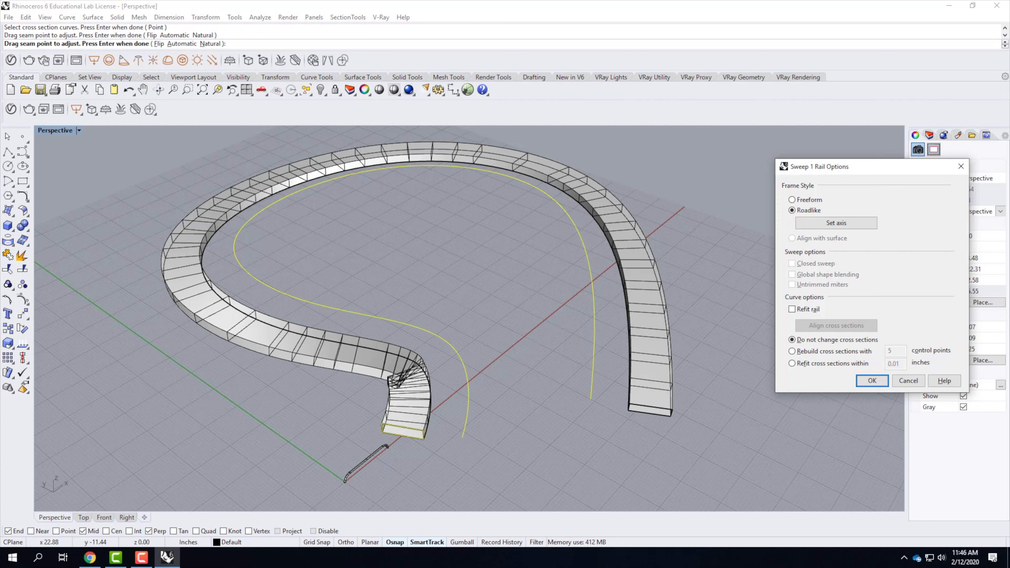
{"action": "left_click", "coordinate": [529, 356]}
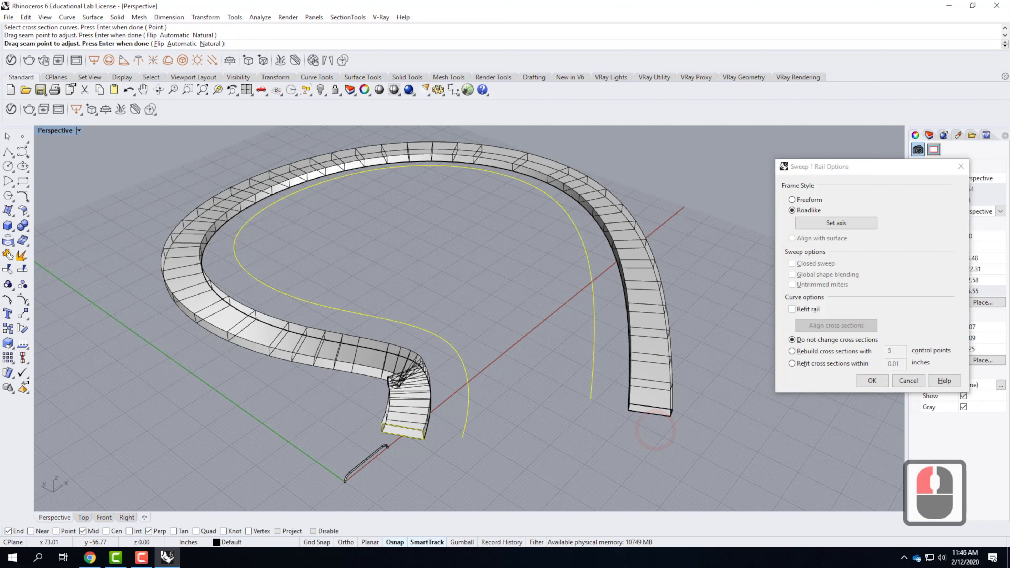
{"action": "key", "text": "Escape"}
{"action": "key", "text": "Escape"}
{"action": "key", "text": "Escape"}
{"action": "left_click_drag", "start_coordinate": [511, 449], "coordinate": [410, 394]}
{"action": "key", "text": "Delete"}
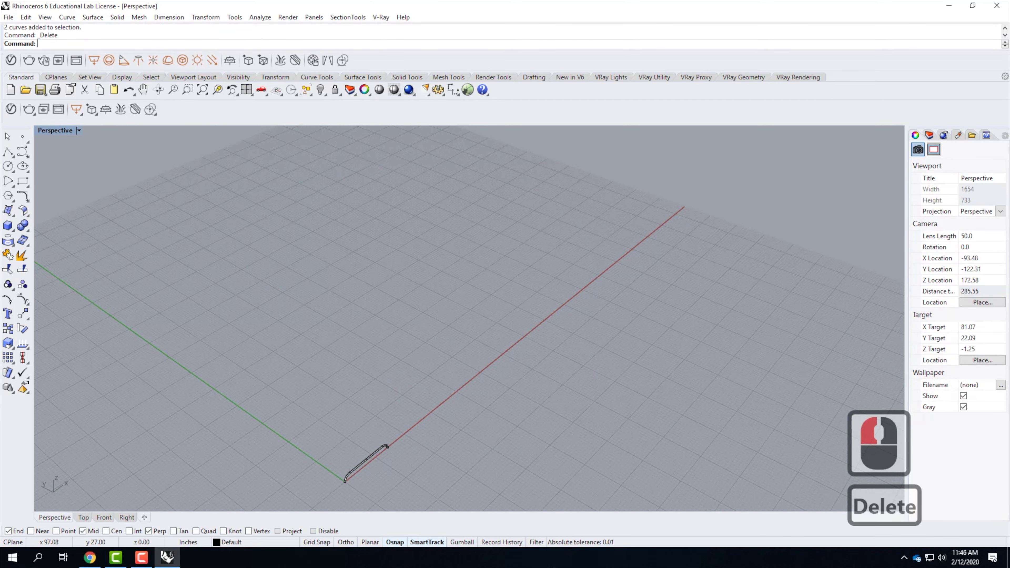
Step: Select the swept clamp tube with its curves, zoom to it, and check the glass spider clamp reference images in Chrome
{"action": "scroll", "coordinate": [636, 179], "scroll_direction": "down", "scroll_amount": 3}
{"action": "scroll", "coordinate": [466, 398], "scroll_direction": "up", "scroll_amount": 4}
{"action": "right_click_drag", "start_coordinate": [469, 397], "coordinate": [521, 363]}
{"action": "scroll", "coordinate": [521, 363], "scroll_direction": "down", "scroll_amount": 1}
{"action": "left_click_drag", "start_coordinate": [152, 197], "coordinate": [416, 332]}
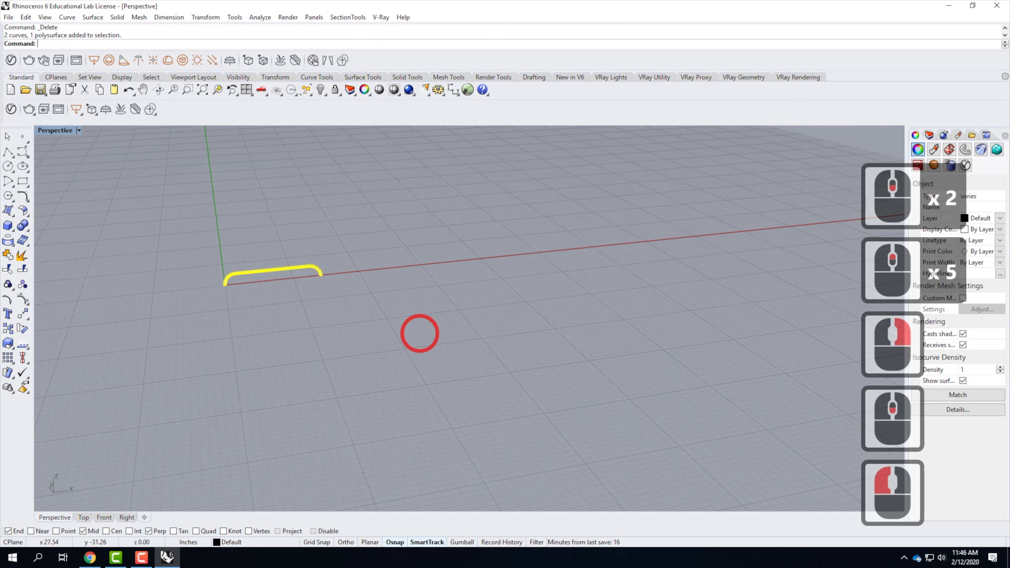
{"action": "type", "text": "Z"}
{"action": "key", "text": "Return"}
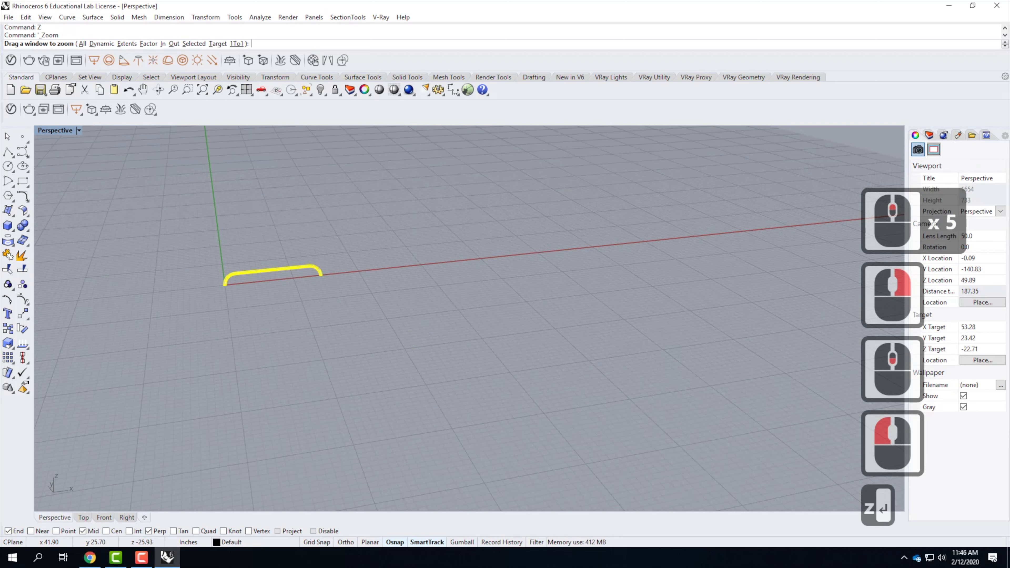
{"action": "type", "text": "s"}
{"action": "scroll", "coordinate": [477, 350], "scroll_direction": "down", "scroll_amount": 3}
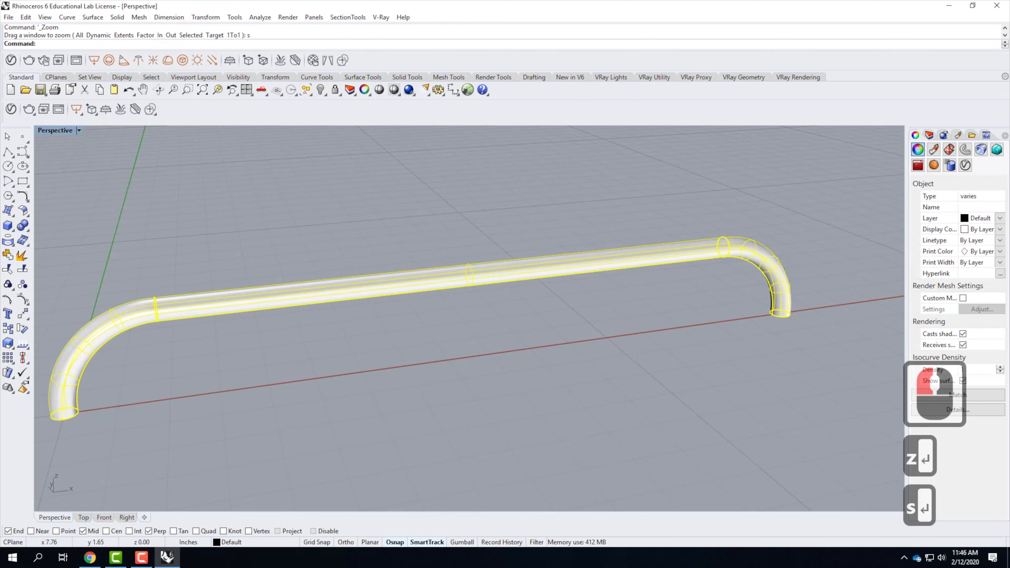
{"action": "right_click_drag", "start_coordinate": [484, 394], "coordinate": [580, 397]}
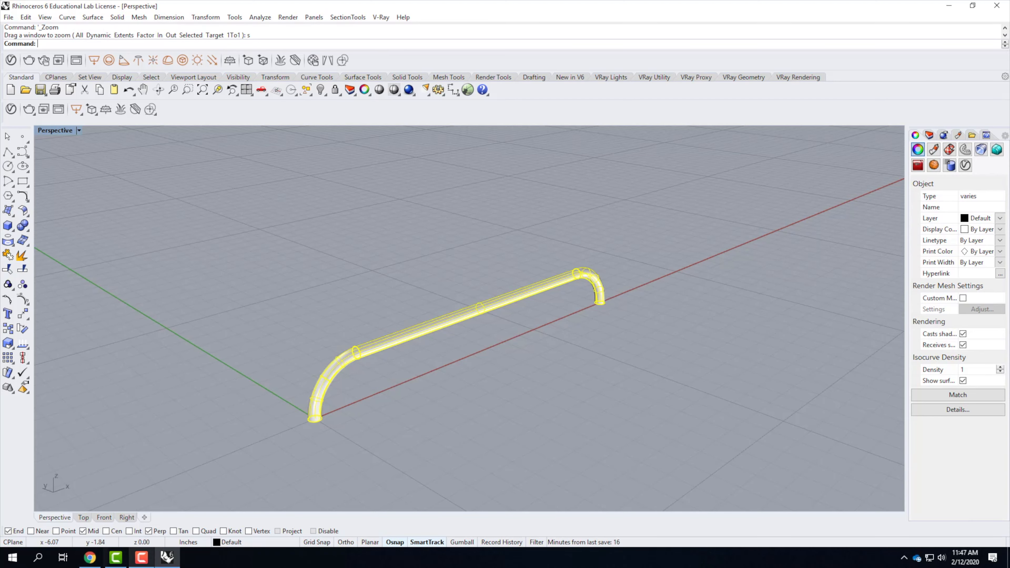
{"action": "left_click", "coordinate": [89, 557]}
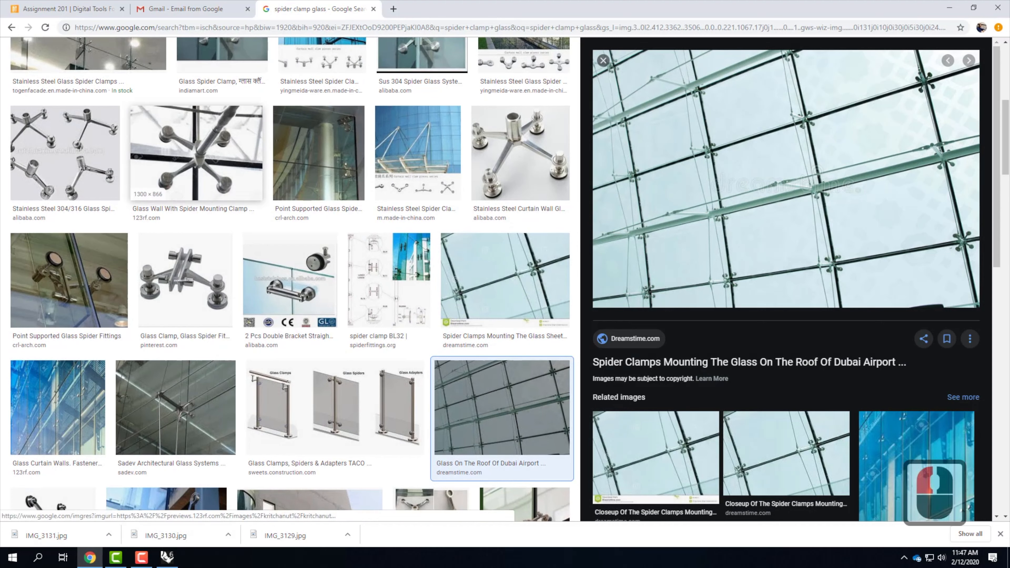
{"action": "left_click", "coordinate": [949, 8]}
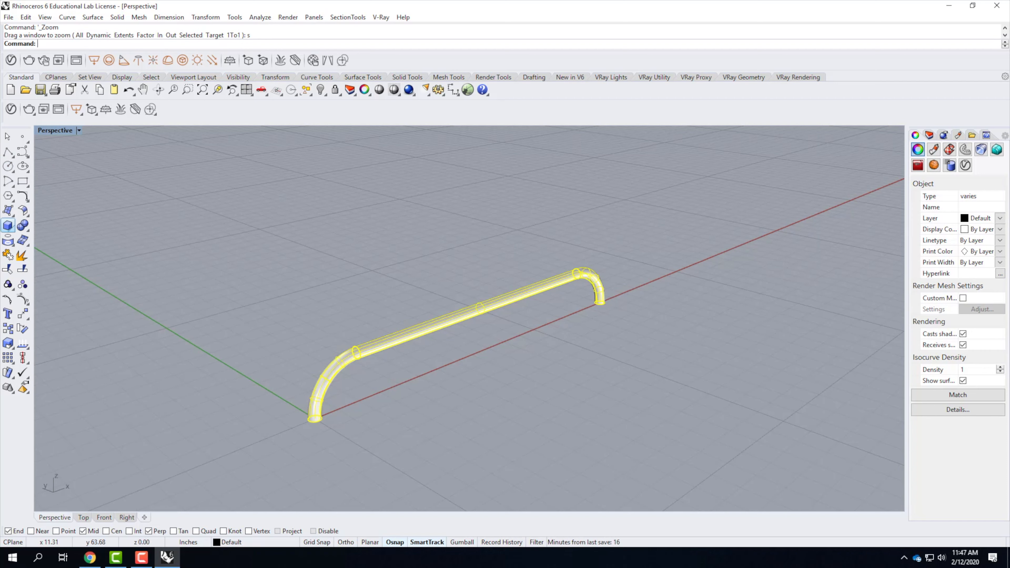
Step: Create a solid vertical cylinder centred on the tube's end at the origin, 1.5" in diameter and extending 0.25" downward
{"action": "left_click", "coordinate": [8, 225]}
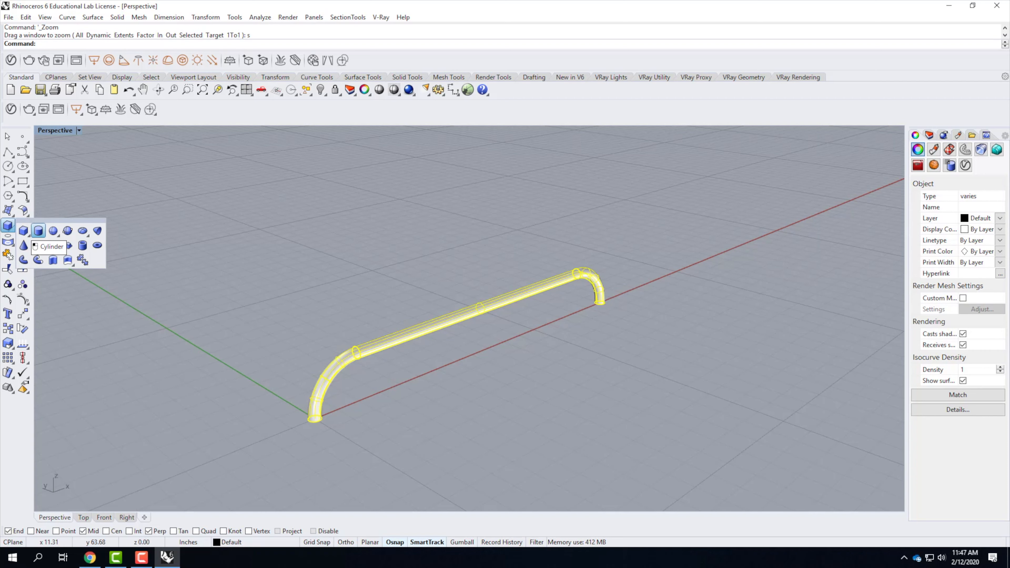
{"action": "left_click", "coordinate": [38, 231]}
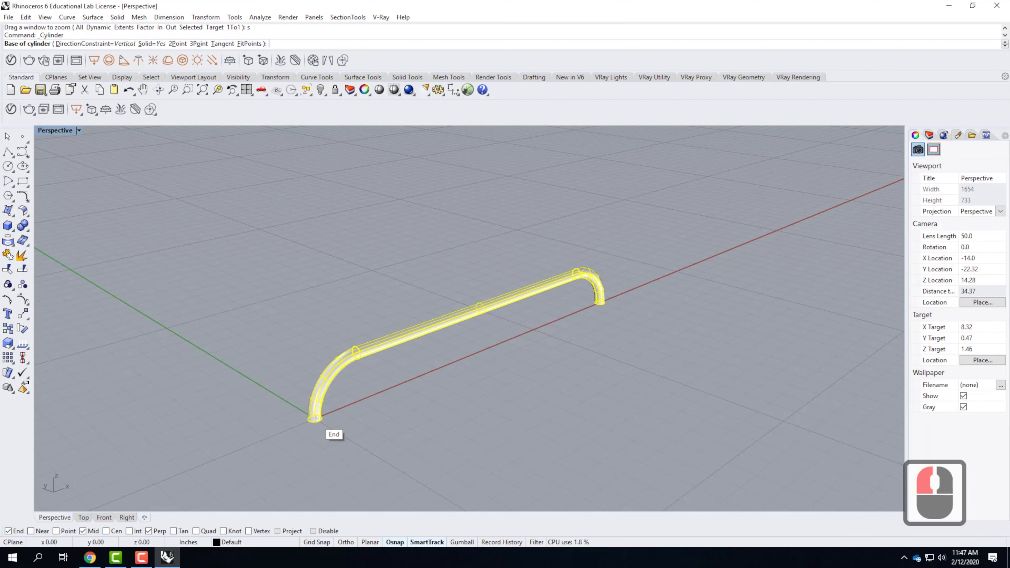
{"action": "scroll", "coordinate": [314, 418], "scroll_direction": "up", "scroll_amount": 5}
{"action": "left_click", "coordinate": [314, 418]}
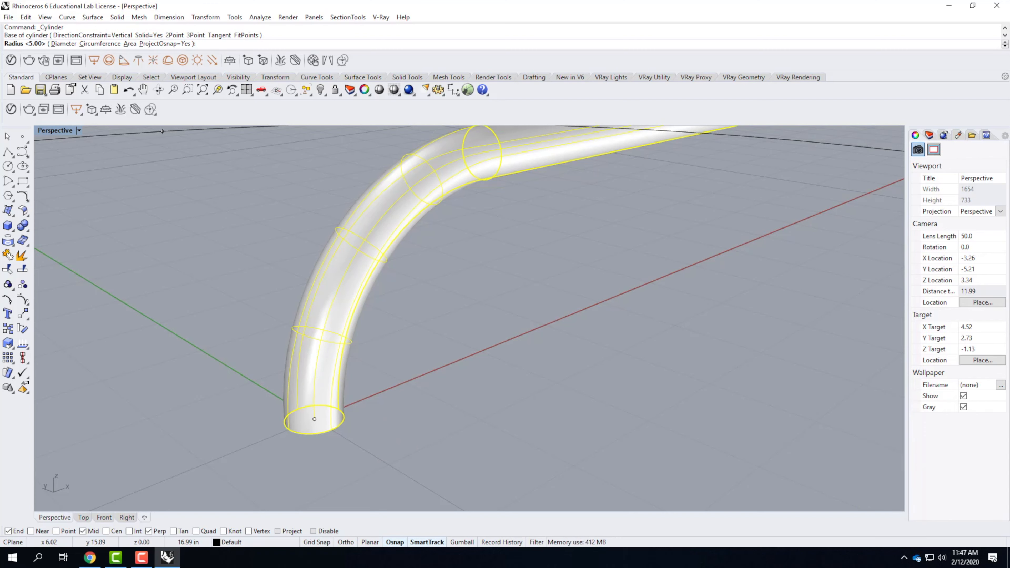
{"action": "left_click", "coordinate": [92, 43]}
{"action": "type", "text": "1.5"}
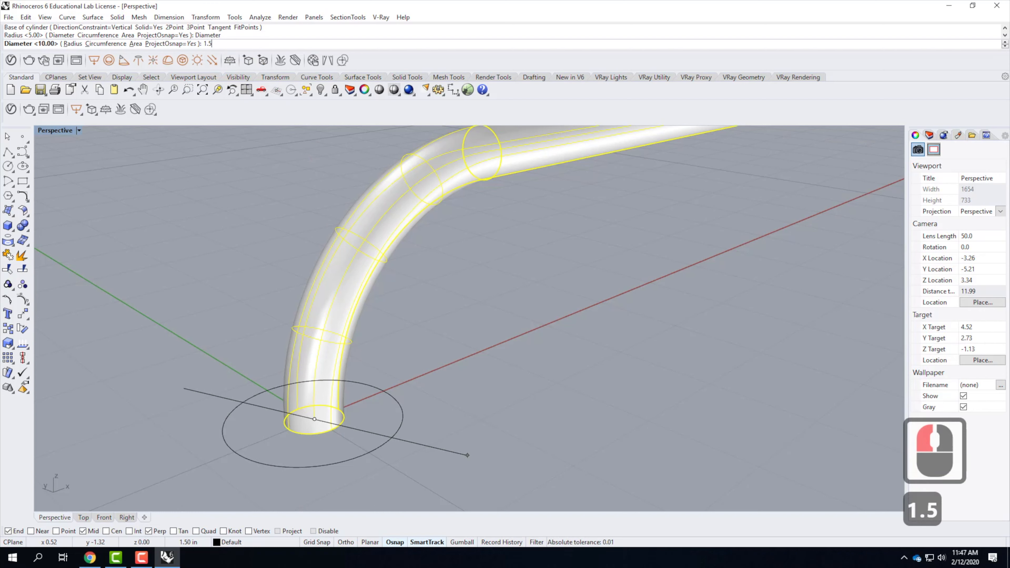
{"action": "type", "text": "\""}
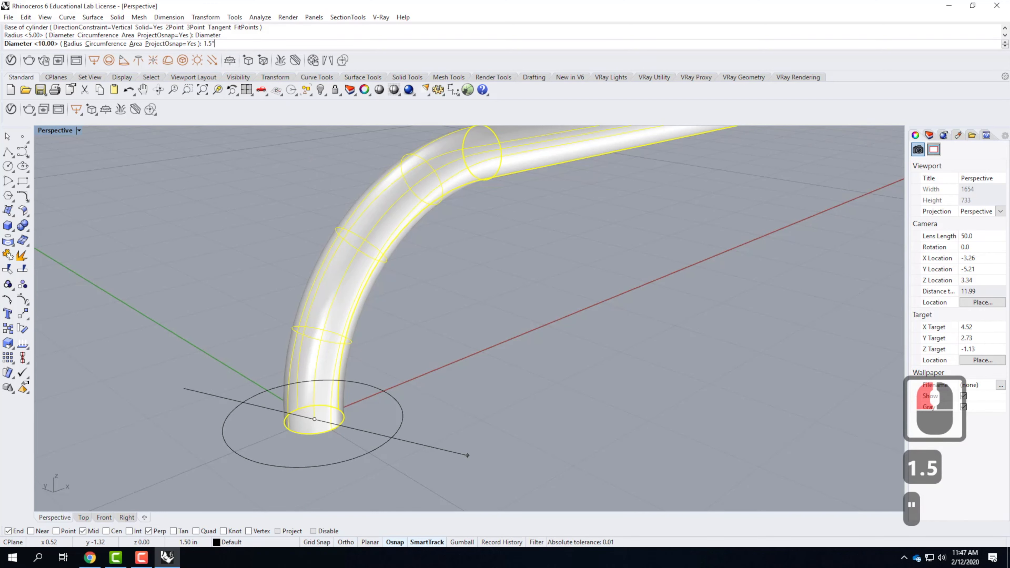
{"action": "key", "text": "Return"}
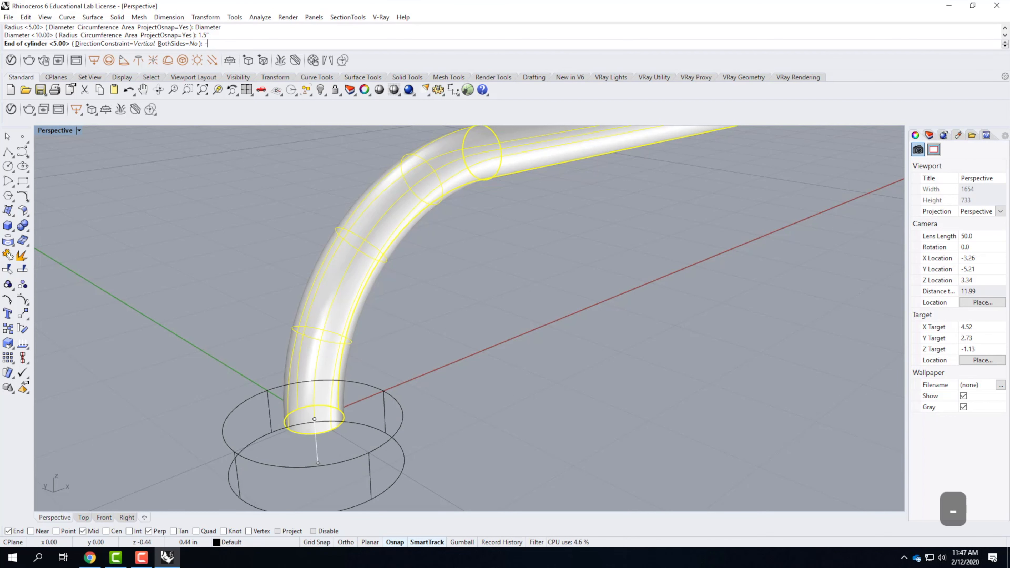
{"action": "type", "text": "-.25"}
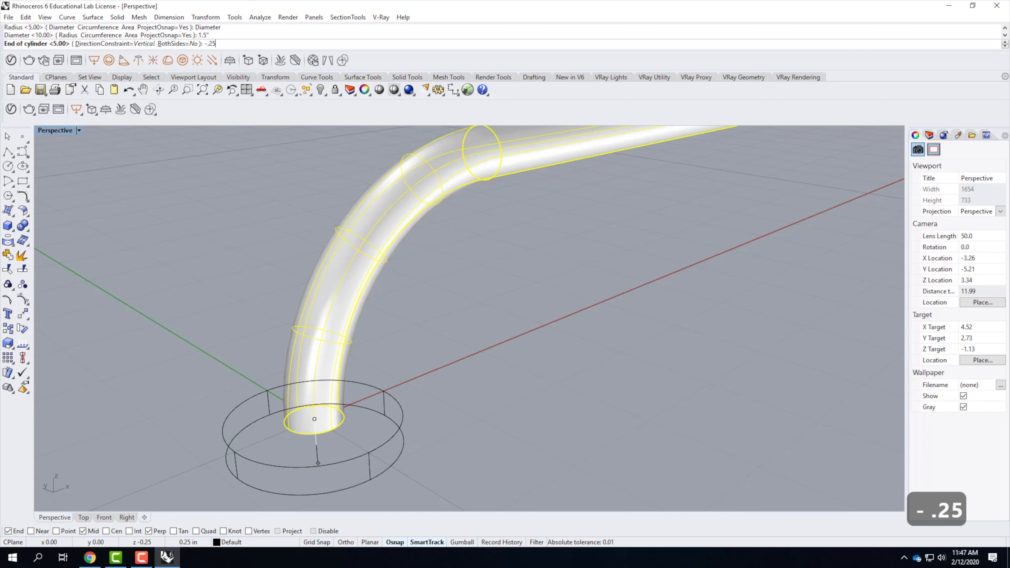
{"action": "key", "text": "Return"}
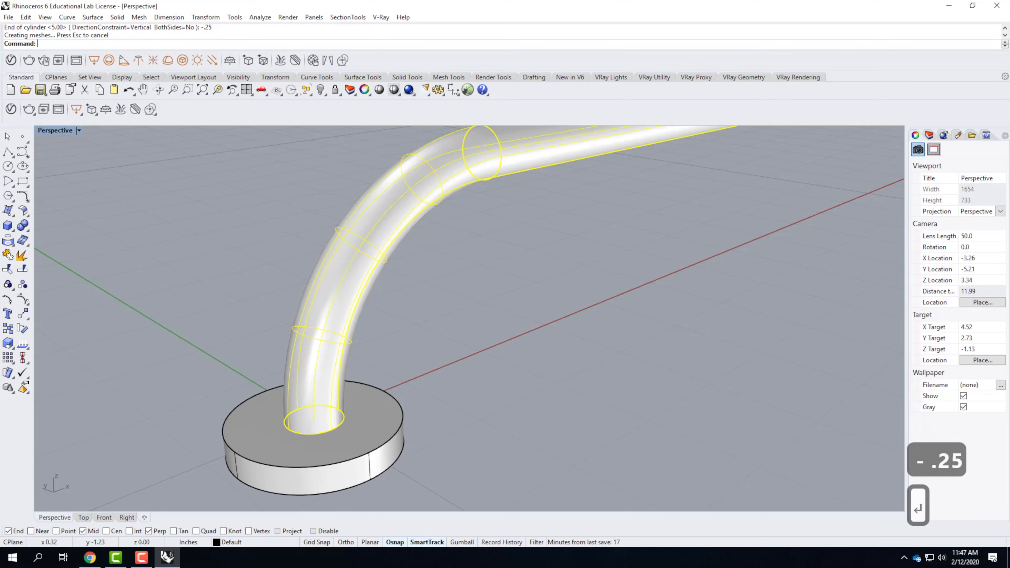
Step: Clear the selection and check the disc under the tube's foot
{"action": "scroll", "coordinate": [478, 463], "scroll_direction": "down", "scroll_amount": 4}
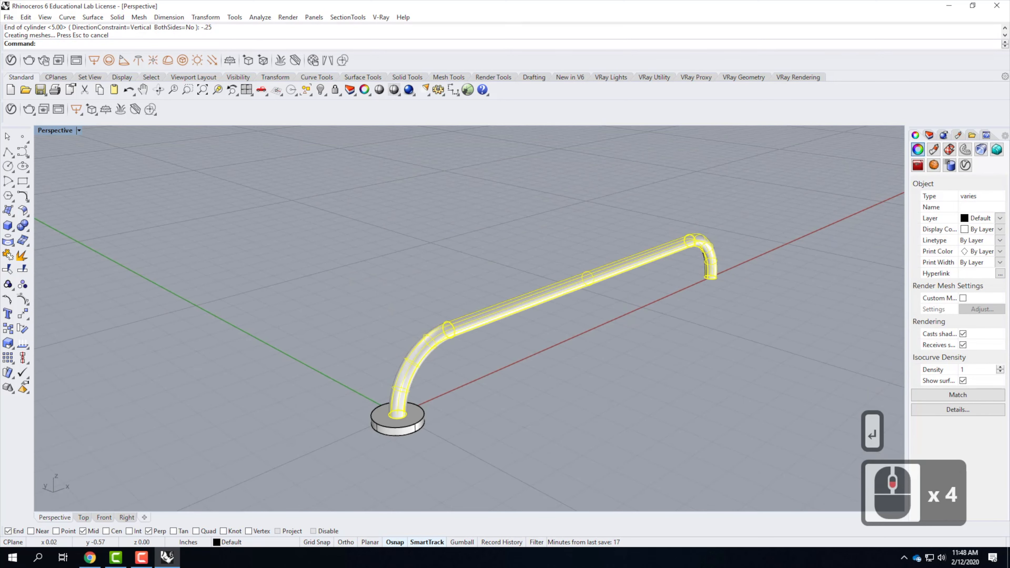
{"action": "left_click", "coordinate": [478, 463]}
{"action": "left_click", "coordinate": [520, 448]}
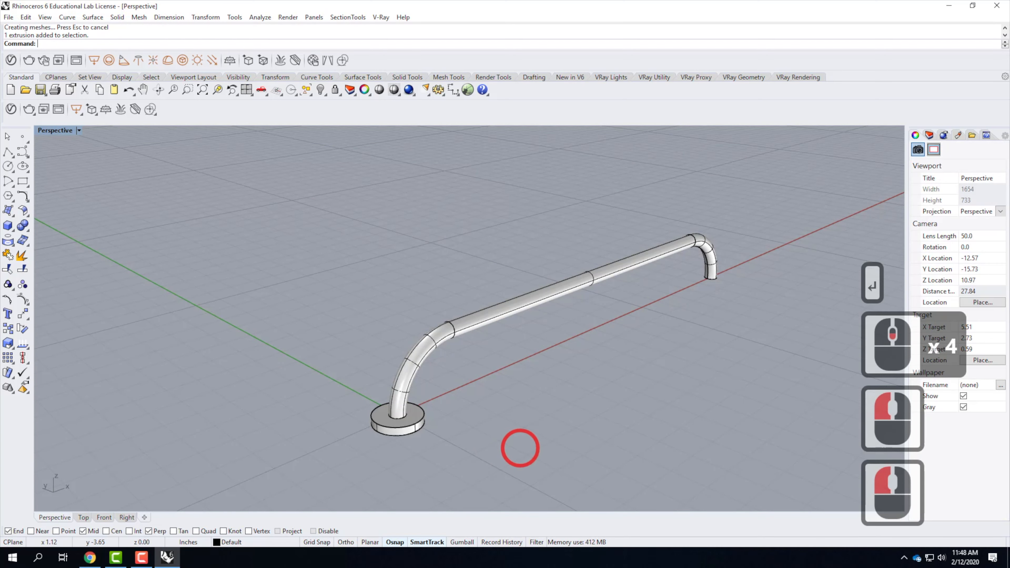
{"action": "scroll", "coordinate": [143, 439], "scroll_direction": "down", "scroll_amount": 3}
{"action": "scroll", "coordinate": [219, 435], "scroll_direction": "up", "scroll_amount": 3}
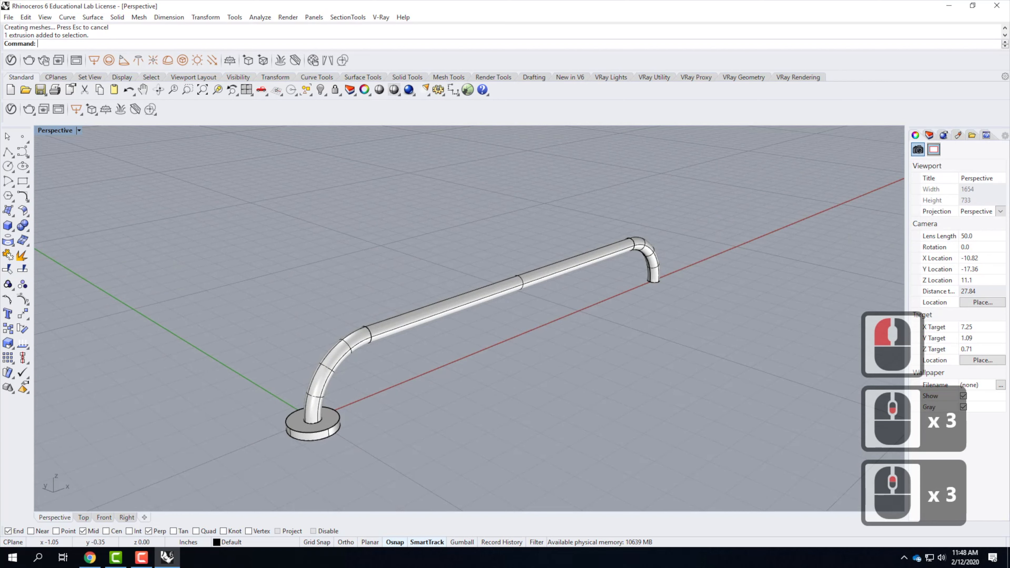
{"action": "left_click", "coordinate": [294, 424]}
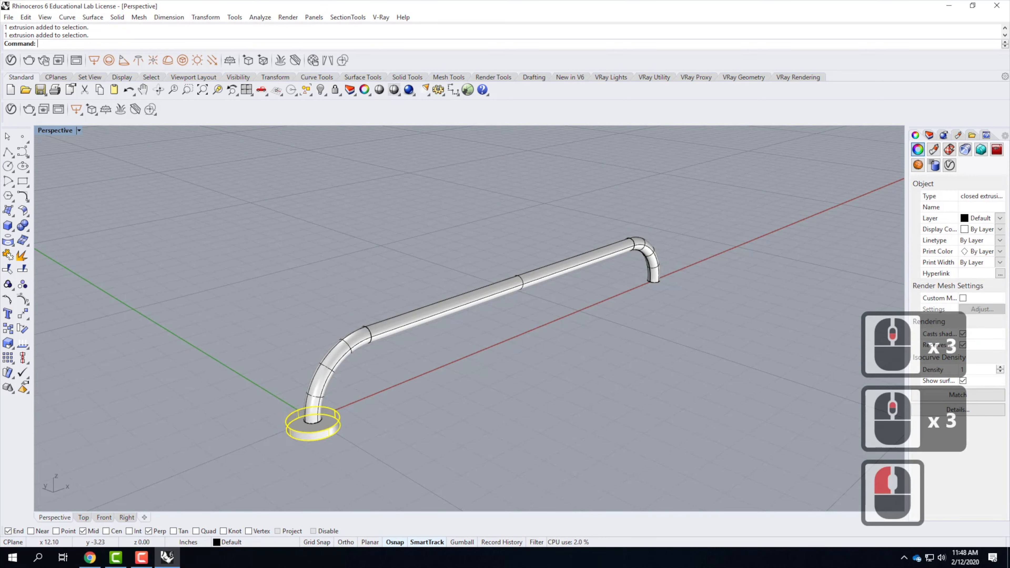
{"action": "left_click", "coordinate": [197, 259]}
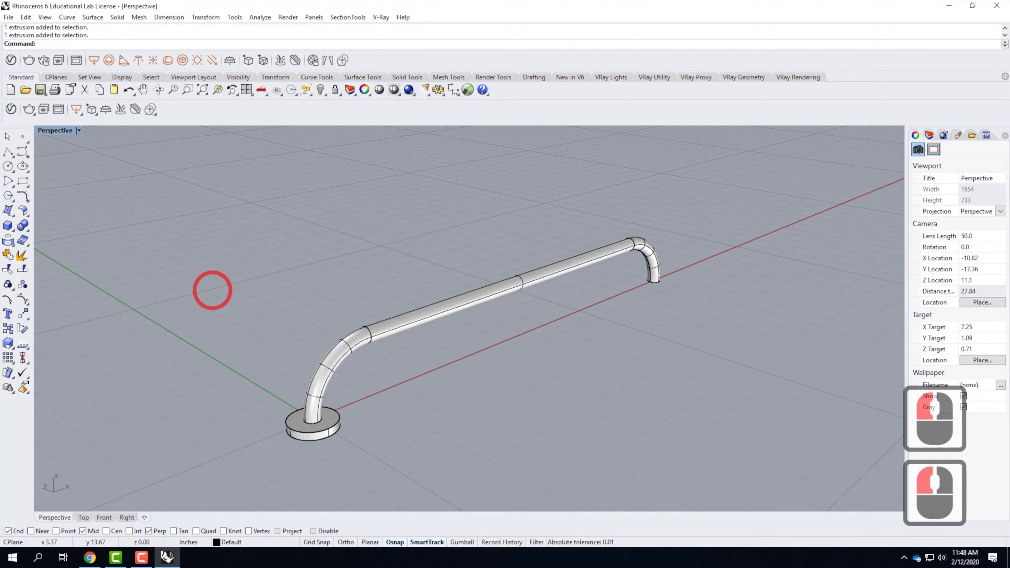
Step: Create a solid vertical cylinder centred on the tube's far open end, 1.5" in diameter and extending 0.25" downward
{"action": "left_click", "coordinate": [7, 225]}
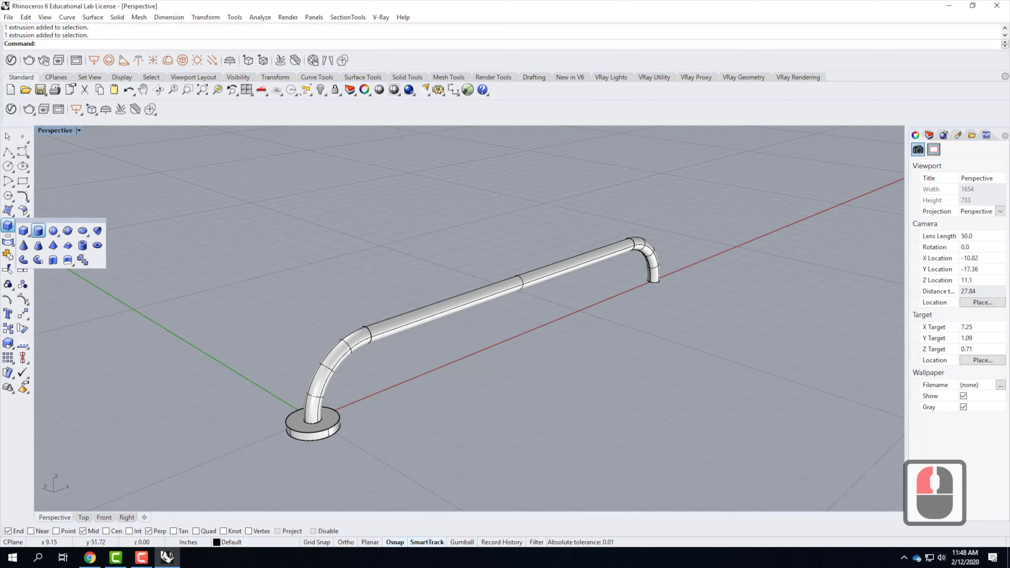
{"action": "left_click", "coordinate": [44, 247]}
{"action": "scroll", "coordinate": [629, 262], "scroll_direction": "up", "scroll_amount": 6}
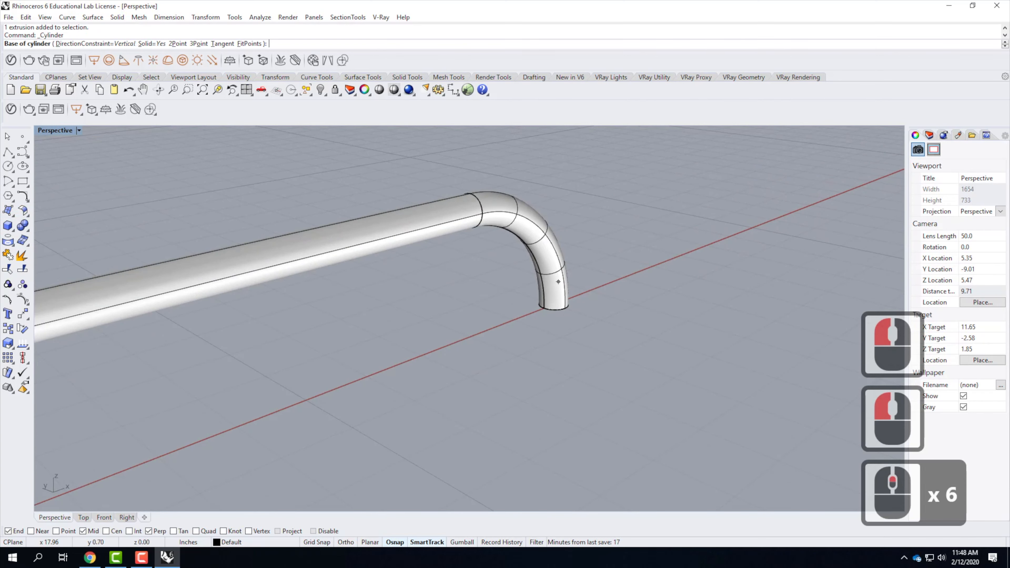
{"action": "right_click_drag", "start_coordinate": [644, 311], "coordinate": [516, 329]}
{"action": "scroll", "coordinate": [431, 307], "scroll_direction": "down", "scroll_amount": 6}
{"action": "scroll", "coordinate": [612, 362], "scroll_direction": "up", "scroll_amount": 6}
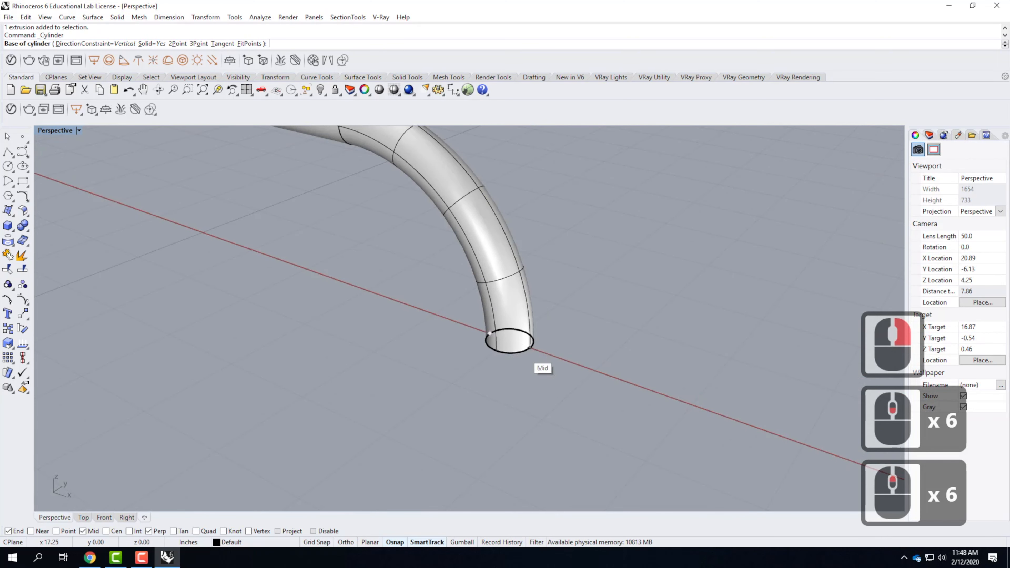
{"action": "right_click_drag", "start_coordinate": [371, 311], "coordinate": [449, 317]}
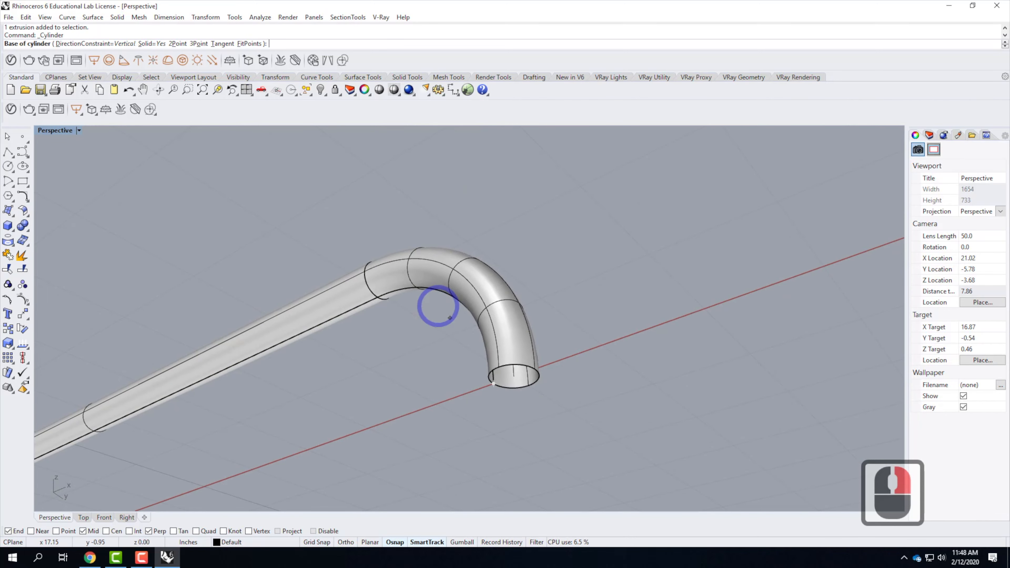
{"action": "left_click", "coordinate": [514, 379]}
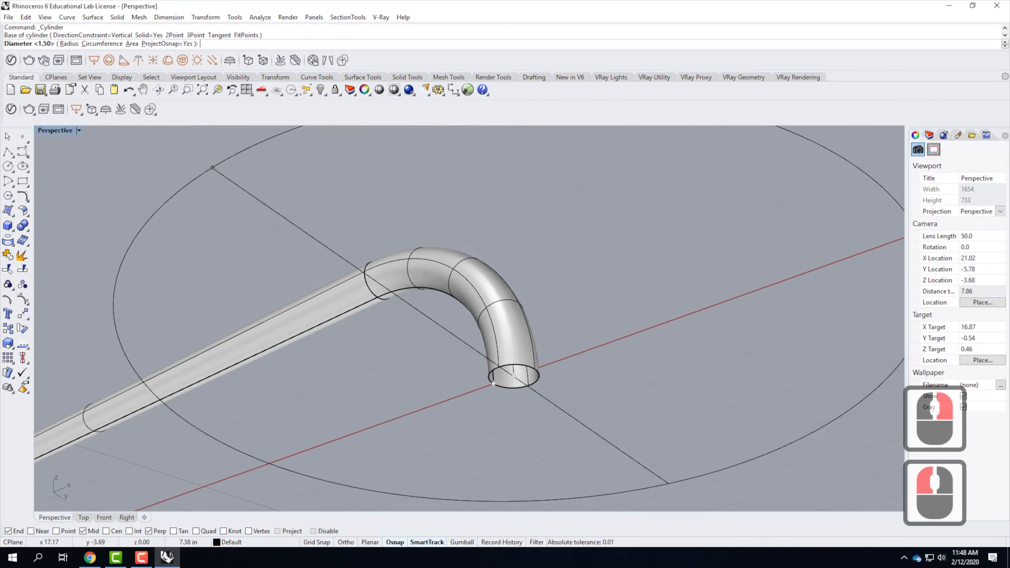
{"action": "key", "text": "Return"}
{"action": "type", "text": "-.25\""}
{"action": "key", "text": "Return"}
{"action": "scroll", "coordinate": [467, 307], "scroll_direction": "down", "scroll_amount": 4}
{"action": "right_click_drag", "start_coordinate": [461, 306], "coordinate": [467, 413]}
{"action": "scroll", "coordinate": [467, 412], "scroll_direction": "down", "scroll_amount": 5}
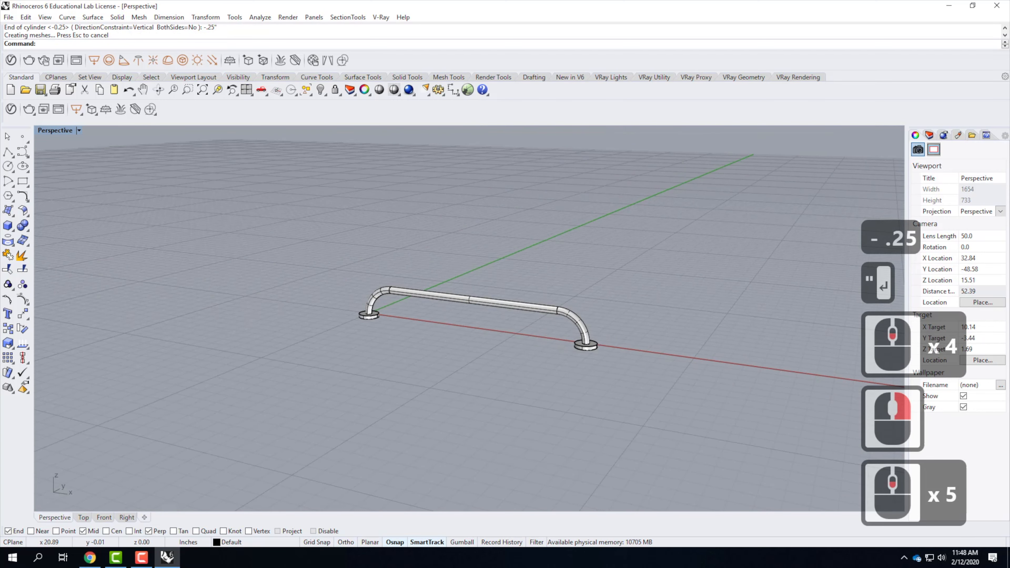
Step: Copy the disc at the origin end of the tube vertically, placing a copy 0.75" above it
{"action": "scroll", "coordinate": [674, 353], "scroll_direction": "up", "scroll_amount": 4}
{"action": "left_click", "coordinate": [501, 339]}
{"action": "scroll", "coordinate": [502, 339], "scroll_direction": "down", "scroll_amount": 4}
{"action": "right_click_drag", "start_coordinate": [477, 338], "coordinate": [676, 373]}
{"action": "scroll", "coordinate": [469, 330], "scroll_direction": "down", "scroll_amount": 4}
{"action": "scroll", "coordinate": [358, 334], "scroll_direction": "up", "scroll_amount": 5}
{"action": "left_click", "coordinate": [357, 338]}
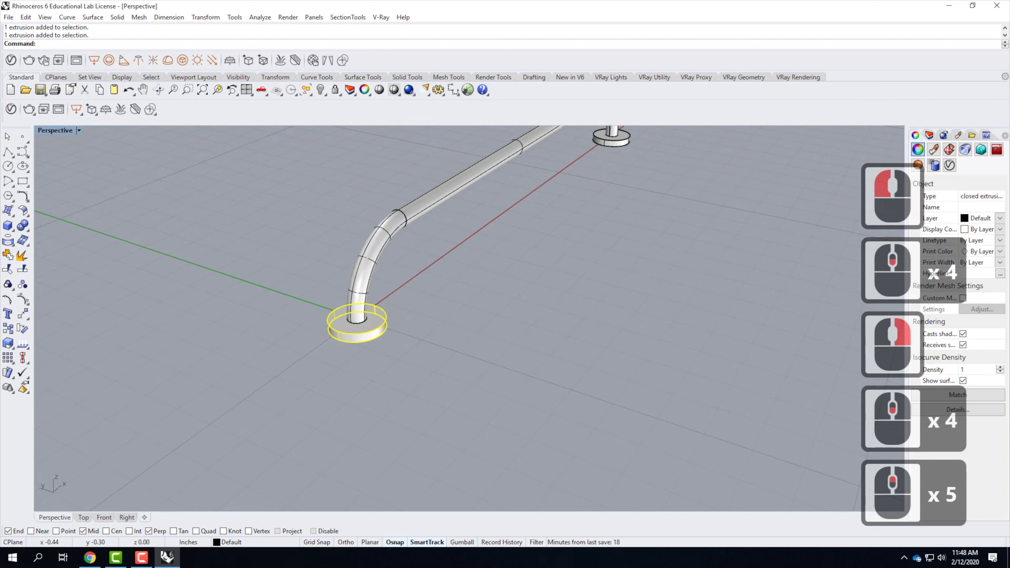
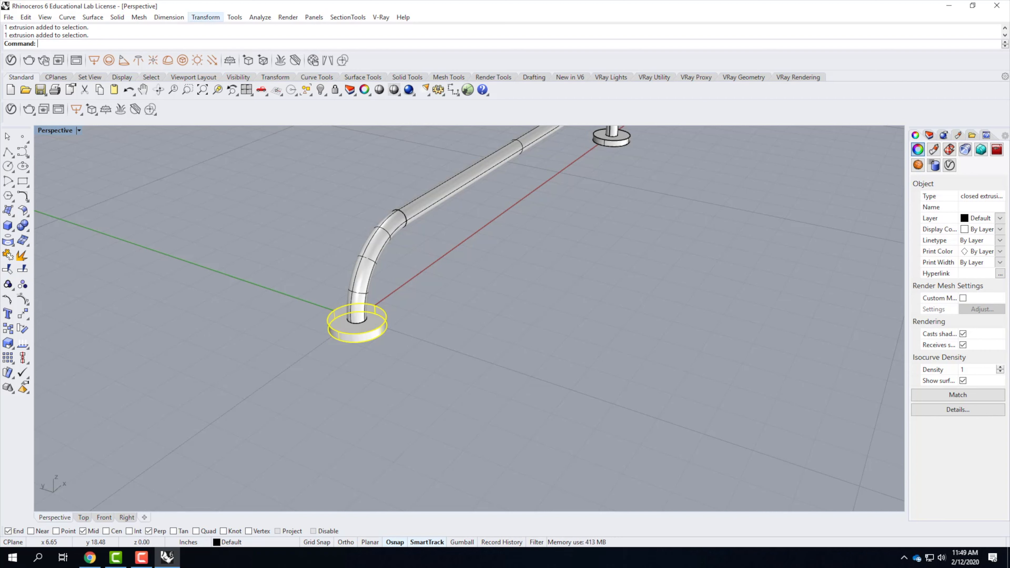
{"action": "left_click", "coordinate": [205, 17]}
{"action": "left_click", "coordinate": [212, 41]}
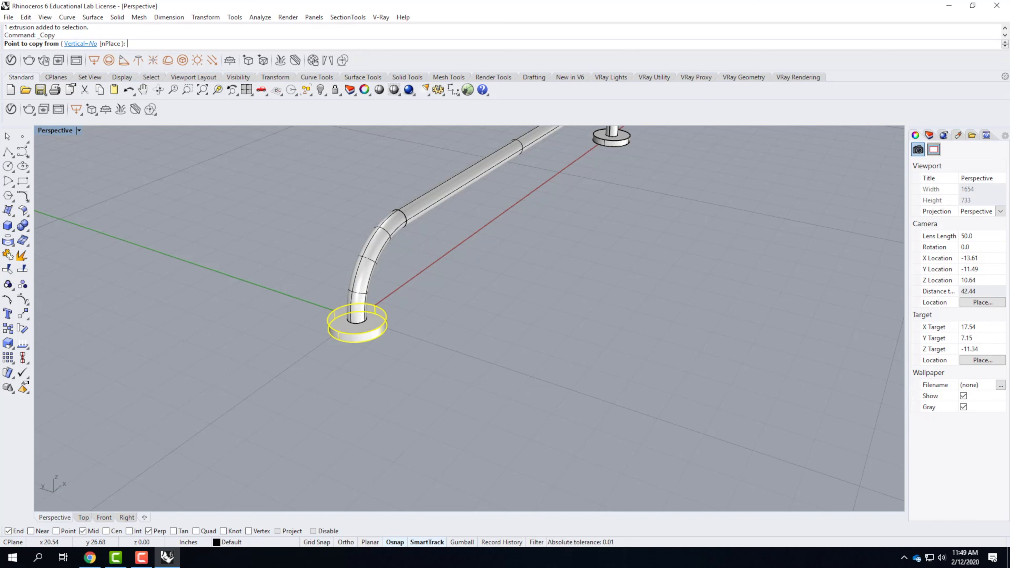
{"action": "left_click", "coordinate": [80, 44]}
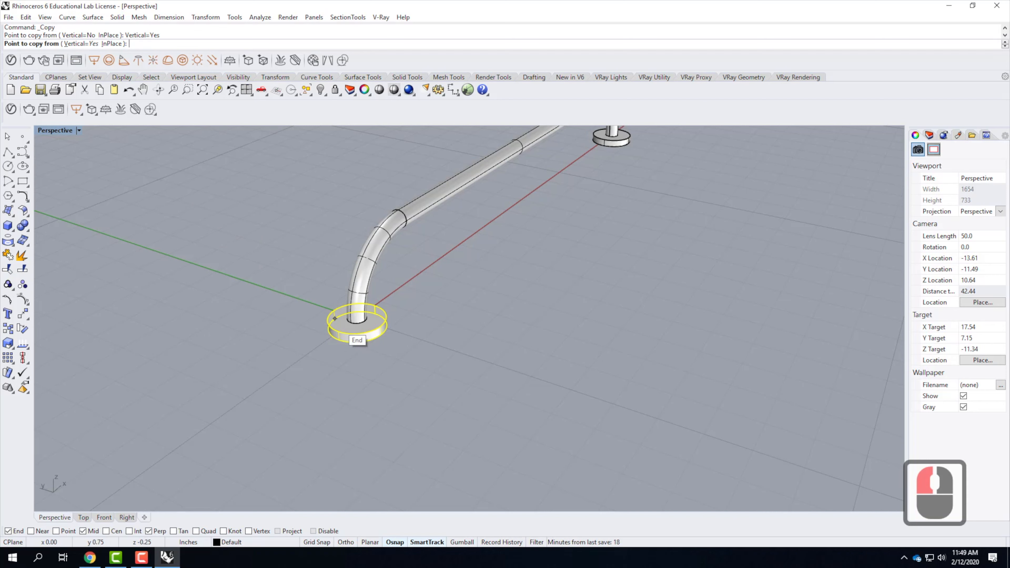
{"action": "left_click", "coordinate": [338, 332]}
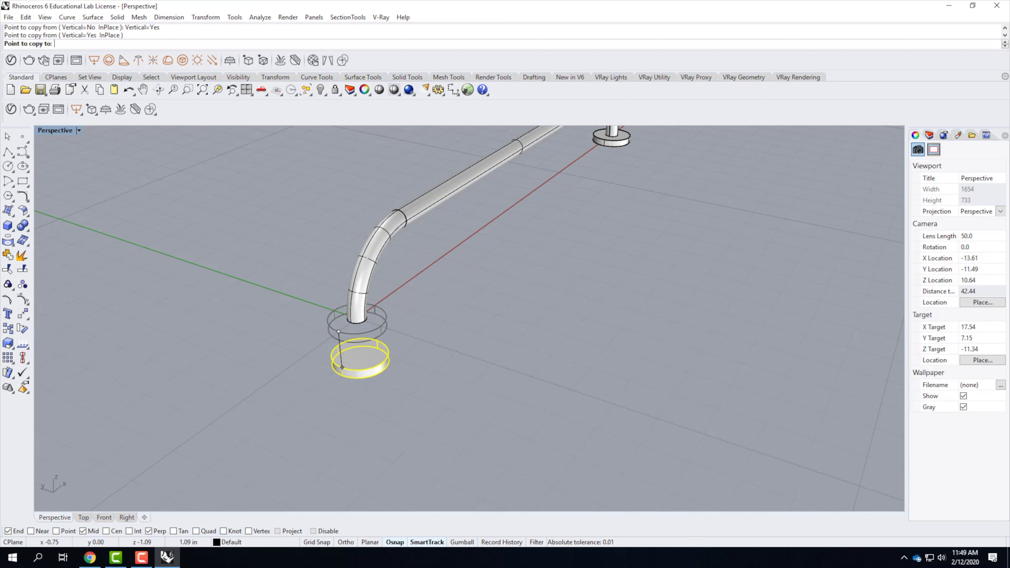
{"action": "type", "text": ".75"}
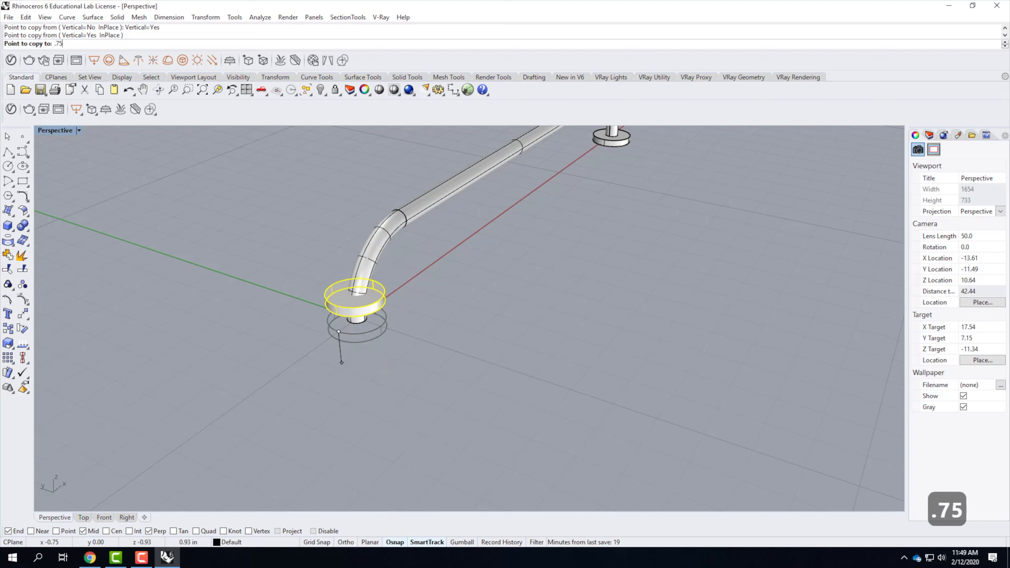
{"action": "type", "text": "\""}
{"action": "key", "text": "Return"}
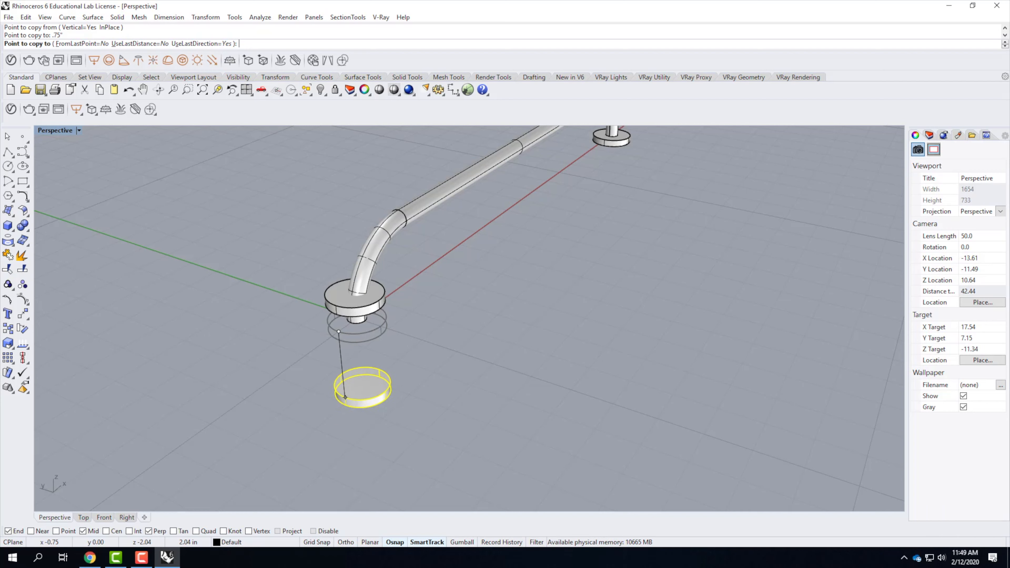
Step: Place another copy 0.75" below the original origin disc, finish copying, and delete the upper copy
{"action": "type", "text": "-.75"}
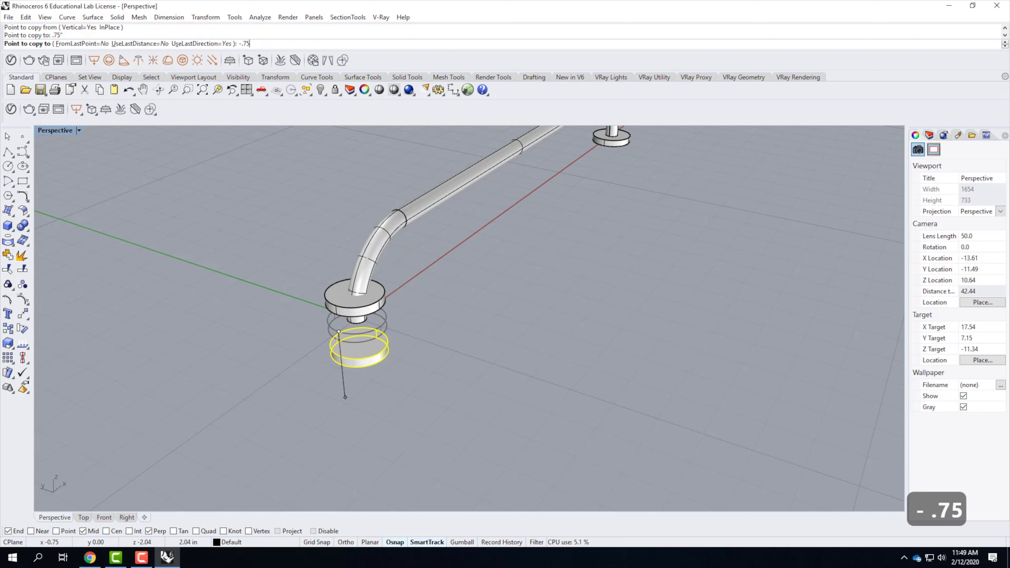
{"action": "key", "text": "Return"}
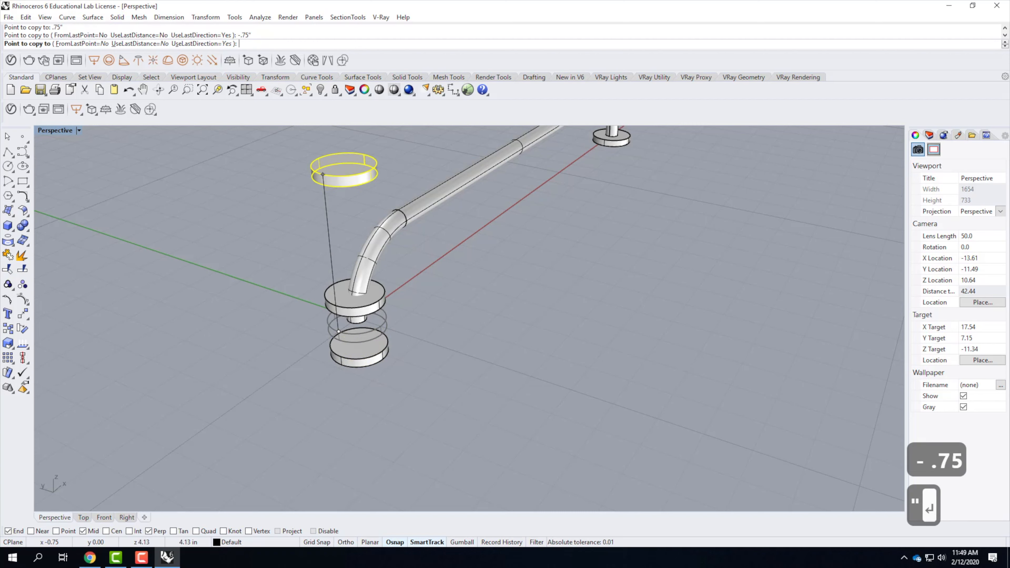
{"action": "key", "text": "Return"}
{"action": "left_click", "coordinate": [326, 294]}
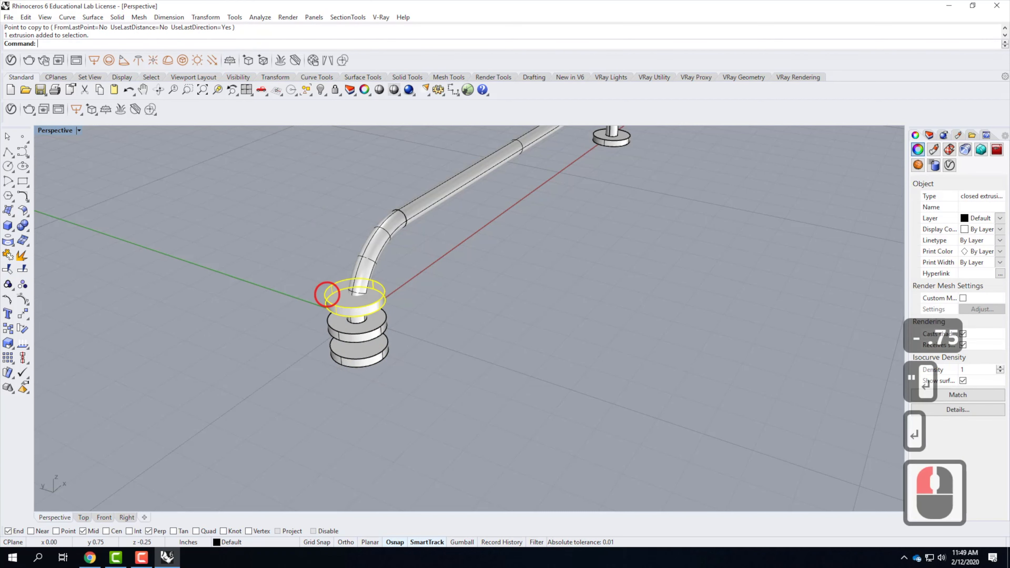
{"action": "key", "text": "Delete"}
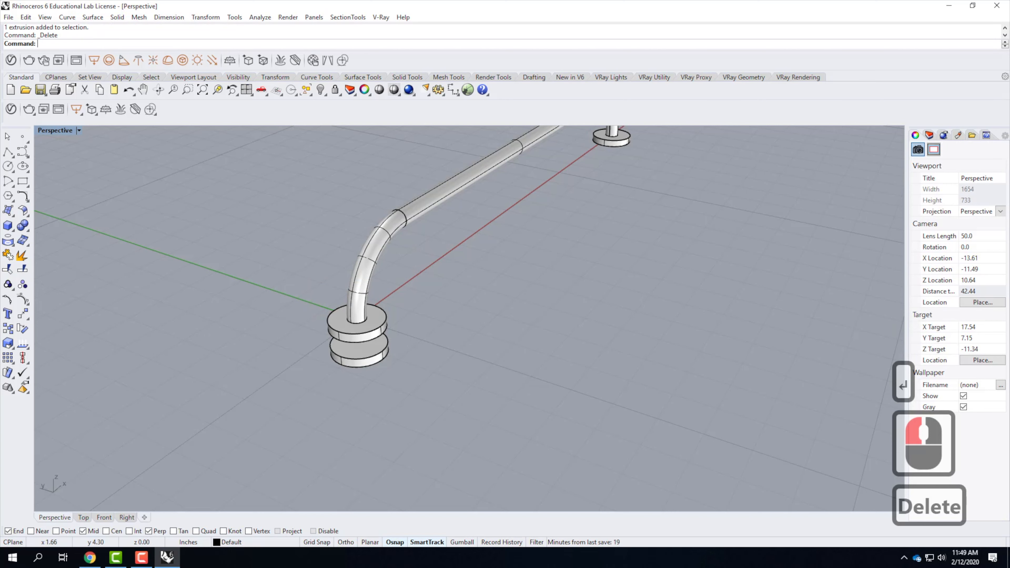
Step: Copy the disc at the tube's far end vertically, placing the copy 0.75" below the original
{"action": "scroll", "coordinate": [358, 278], "scroll_direction": "down", "scroll_amount": 5}
{"action": "scroll", "coordinate": [270, 279], "scroll_direction": "up", "scroll_amount": 6}
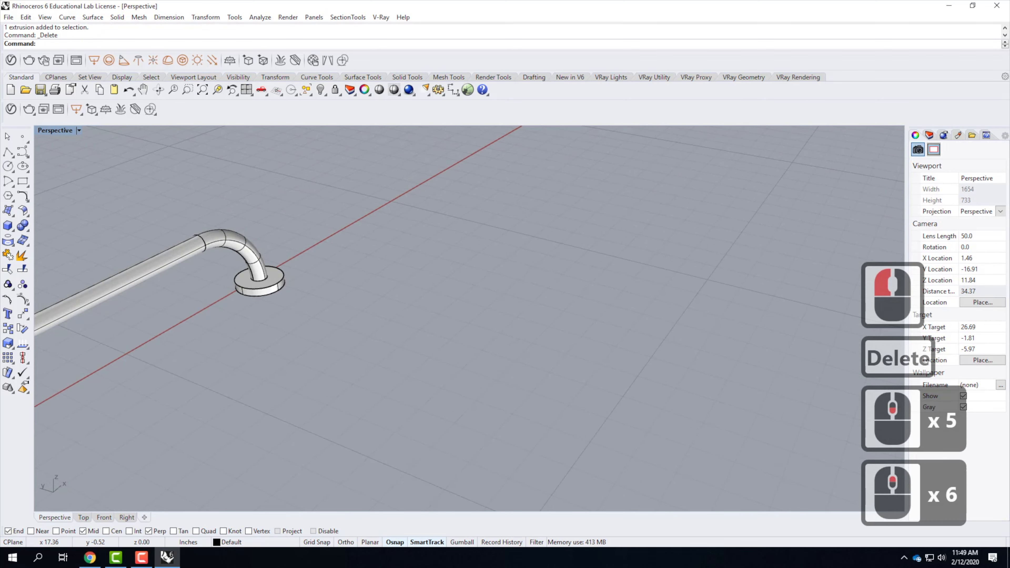
{"action": "left_click", "coordinate": [279, 276]}
{"action": "left_click", "coordinate": [205, 17]}
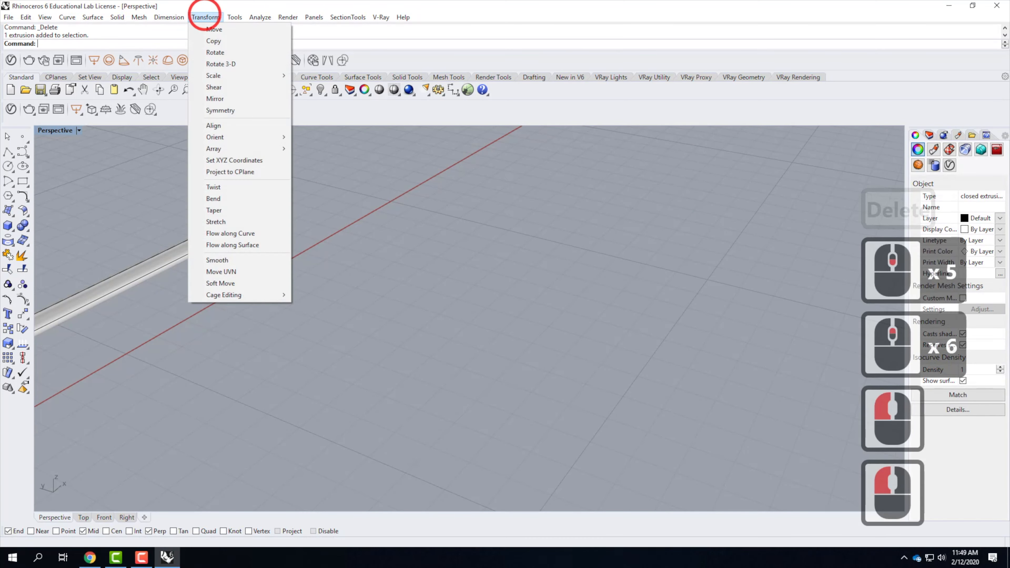
{"action": "left_click", "coordinate": [213, 40]}
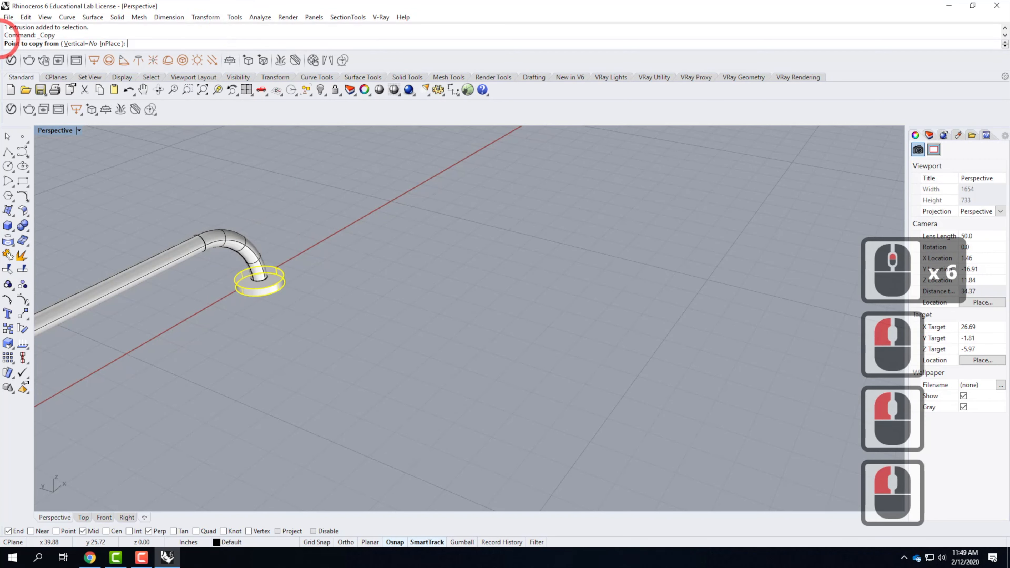
{"action": "left_click", "coordinate": [81, 43]}
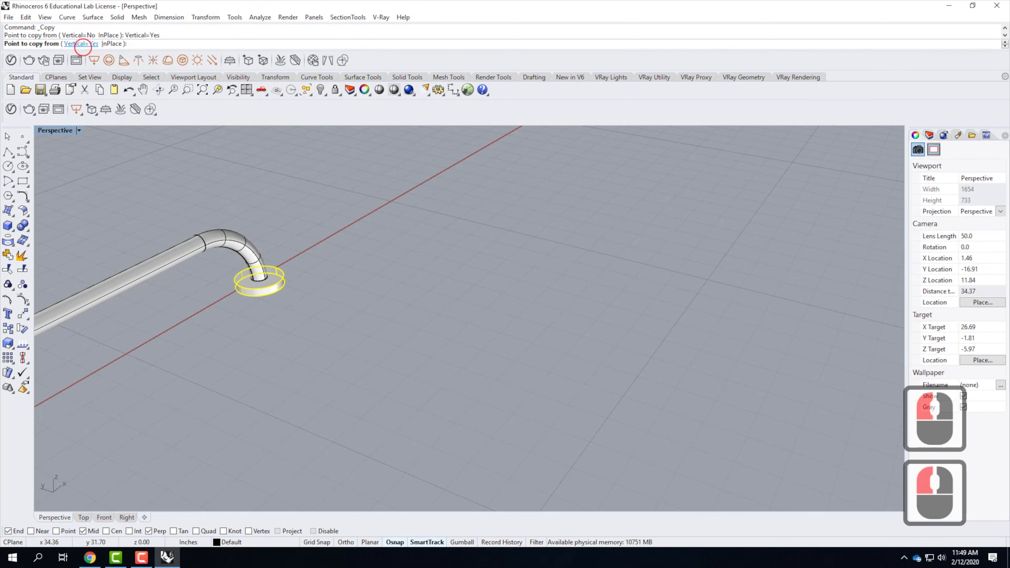
{"action": "left_click", "coordinate": [277, 268]}
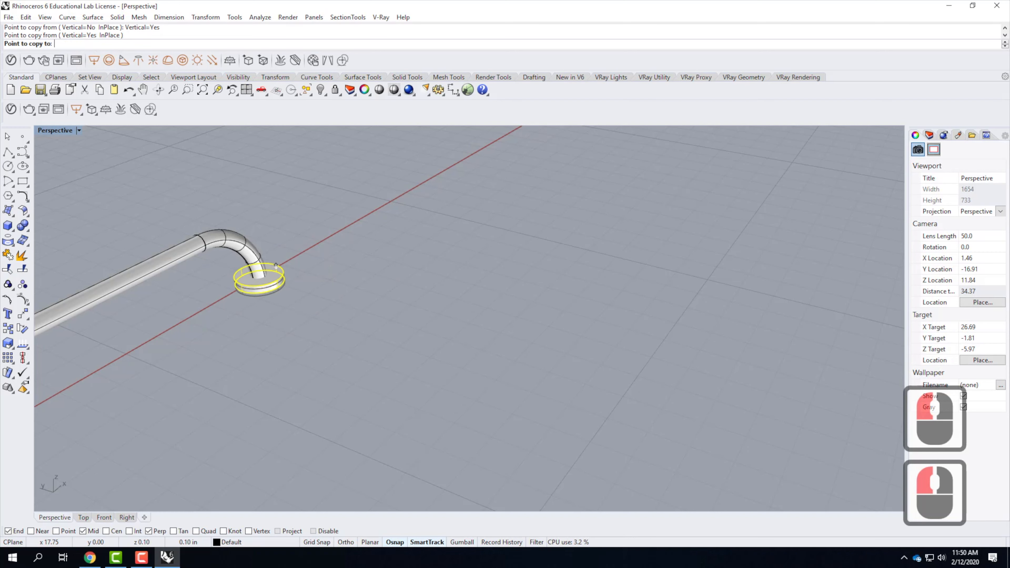
{"action": "type", "text": ".75"}
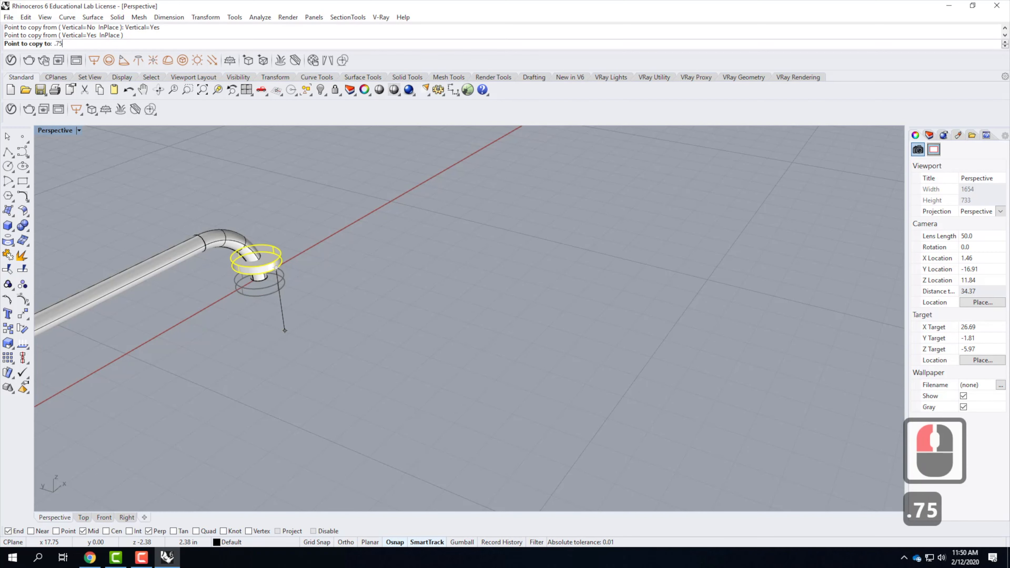
{"action": "key", "text": "shift"}
{"action": "key", "text": "BackSpace"}
{"action": "key", "text": "BackSpace"}
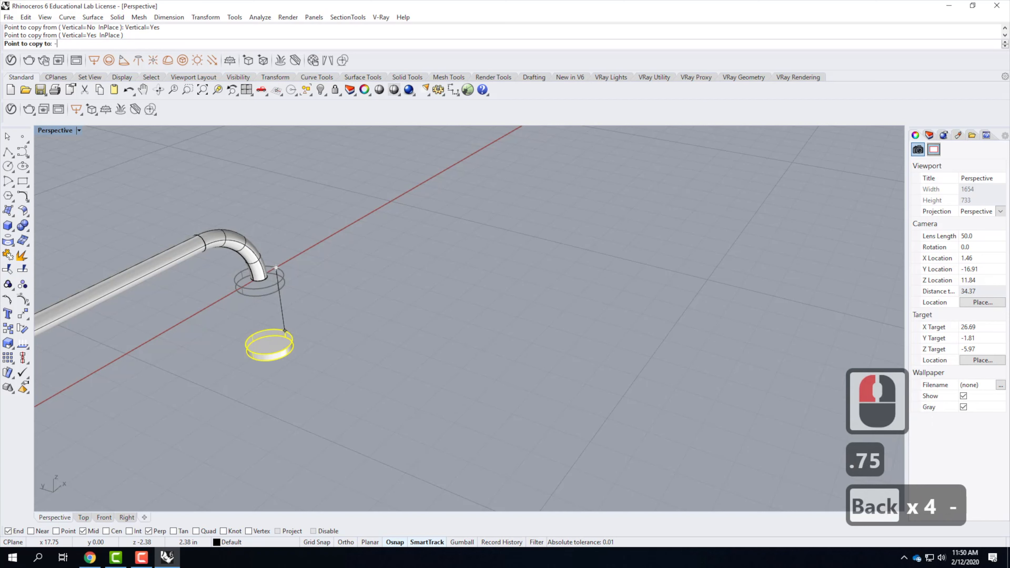
{"action": "type", "text": "-.75\""}
{"action": "key", "text": "Return"}
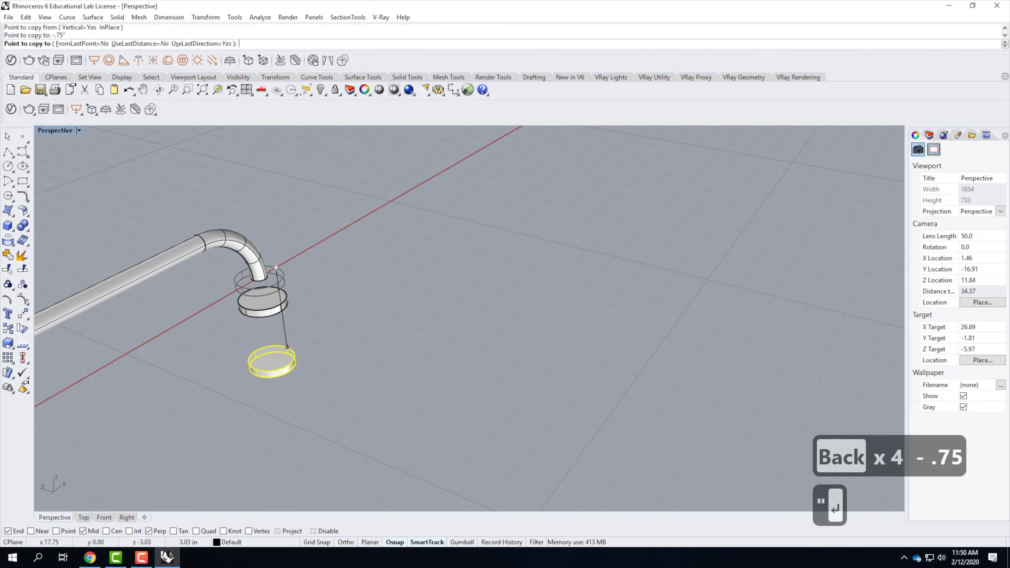
{"action": "key", "text": "Return"}
Step: Examine the paired discs at both ends of the tube from the front, highlighting the lower ones, and clear the selection
{"action": "right_click_drag", "start_coordinate": [467, 345], "coordinate": [541, 264]}
{"action": "scroll", "coordinate": [541, 264], "scroll_direction": "down", "scroll_amount": 5}
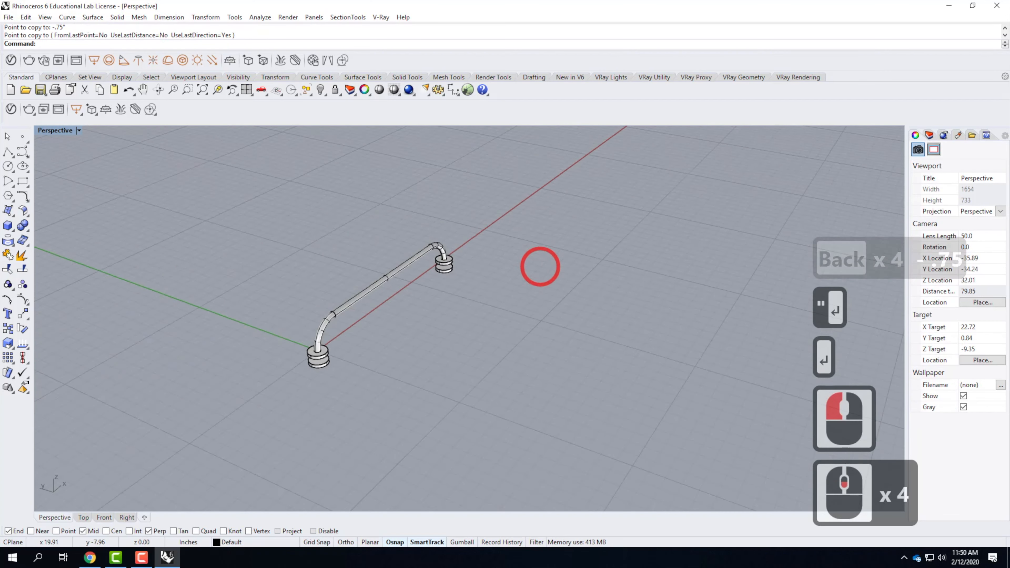
{"action": "right_click_drag", "start_coordinate": [517, 313], "coordinate": [469, 278]}
{"action": "scroll", "coordinate": [470, 279], "scroll_direction": "up", "scroll_amount": 4}
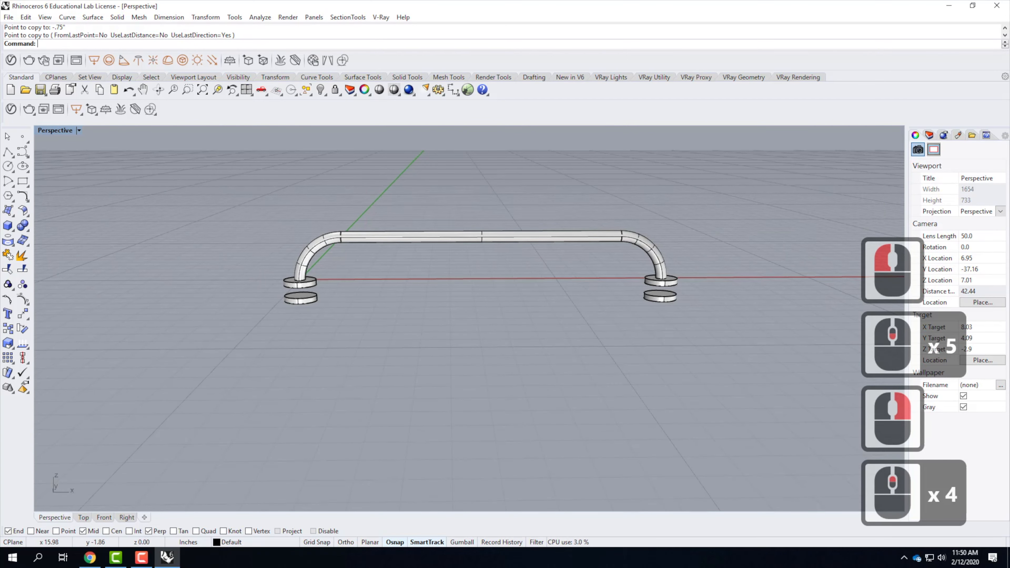
{"action": "left_click", "coordinate": [660, 281]}
{"action": "left_click", "coordinate": [293, 285]}
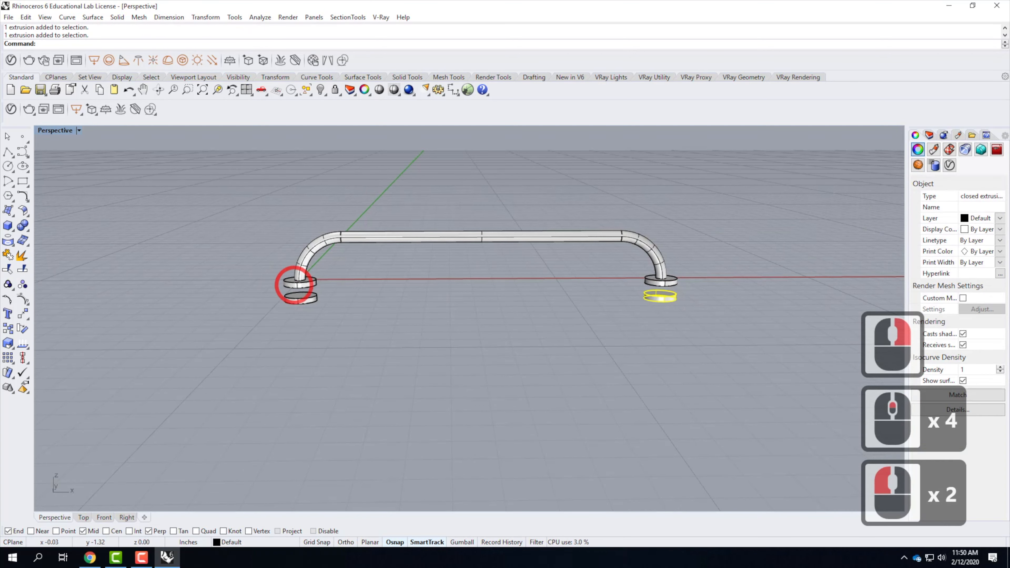
{"action": "left_click", "coordinate": [294, 297]}
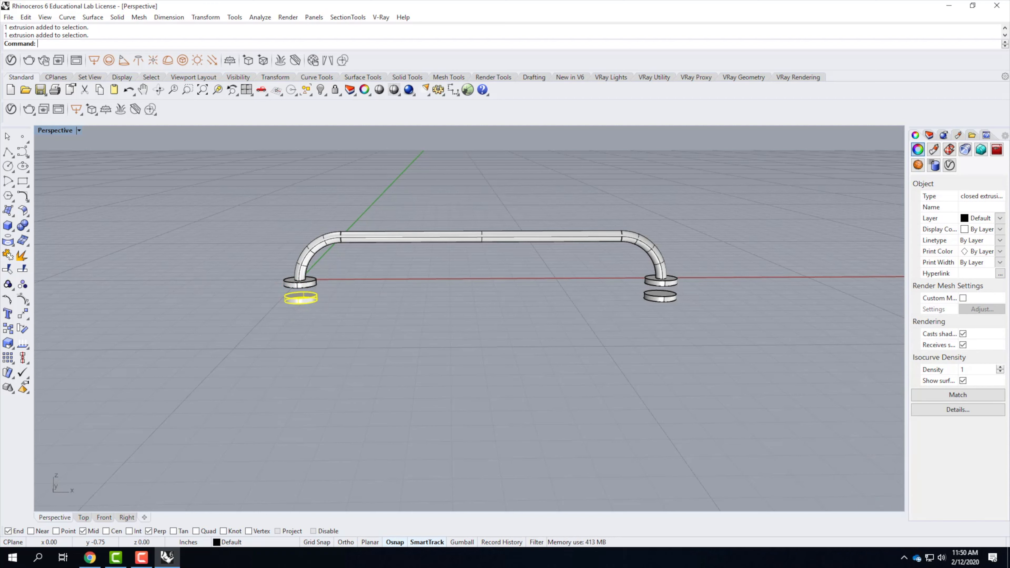
{"action": "scroll", "coordinate": [239, 457], "scroll_direction": "down", "scroll_amount": 3}
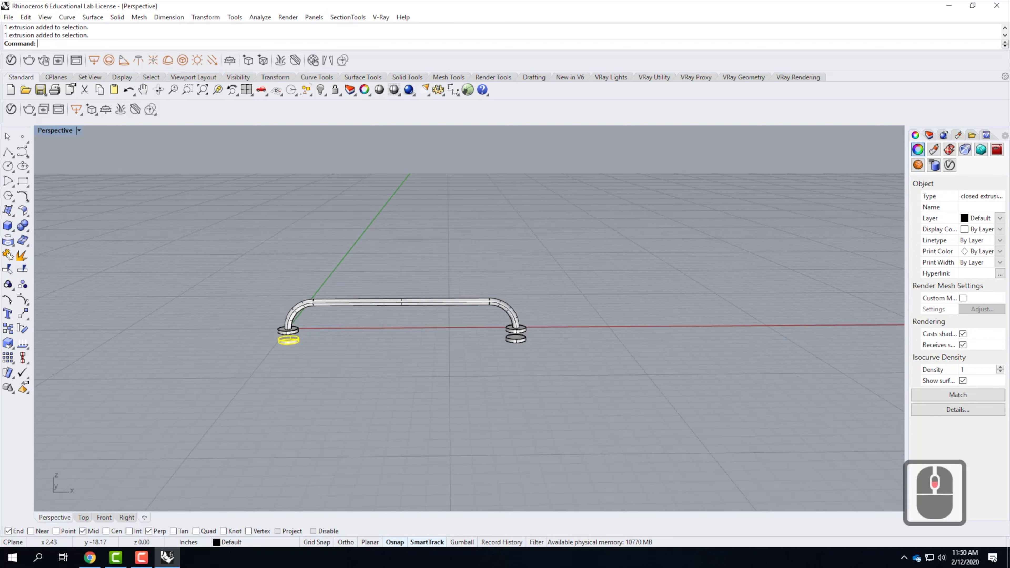
{"action": "scroll", "coordinate": [350, 295], "scroll_direction": "up", "scroll_amount": 4}
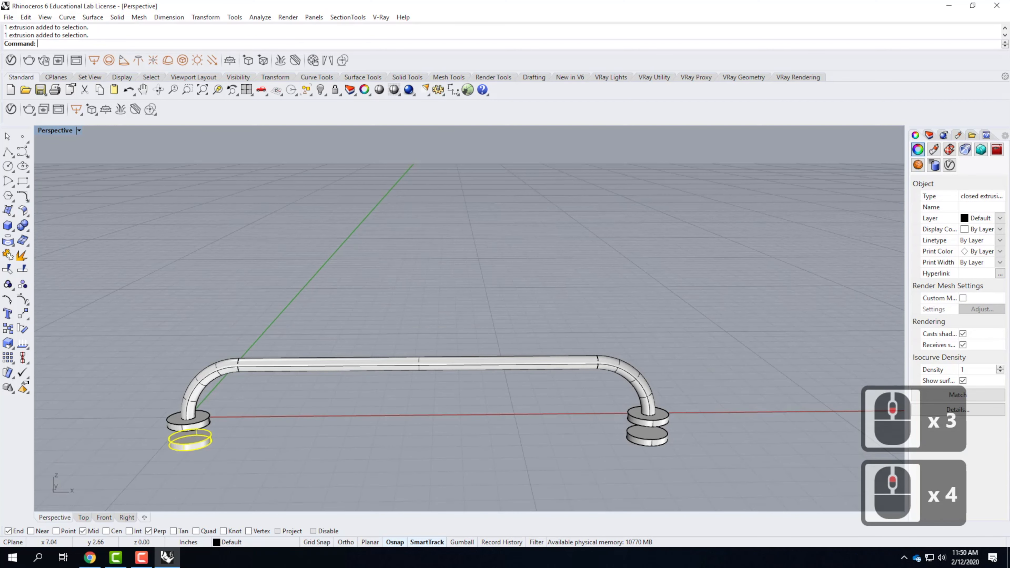
{"action": "scroll", "coordinate": [248, 335], "scroll_direction": "down", "scroll_amount": 2}
{"action": "left_click", "coordinate": [248, 336]}
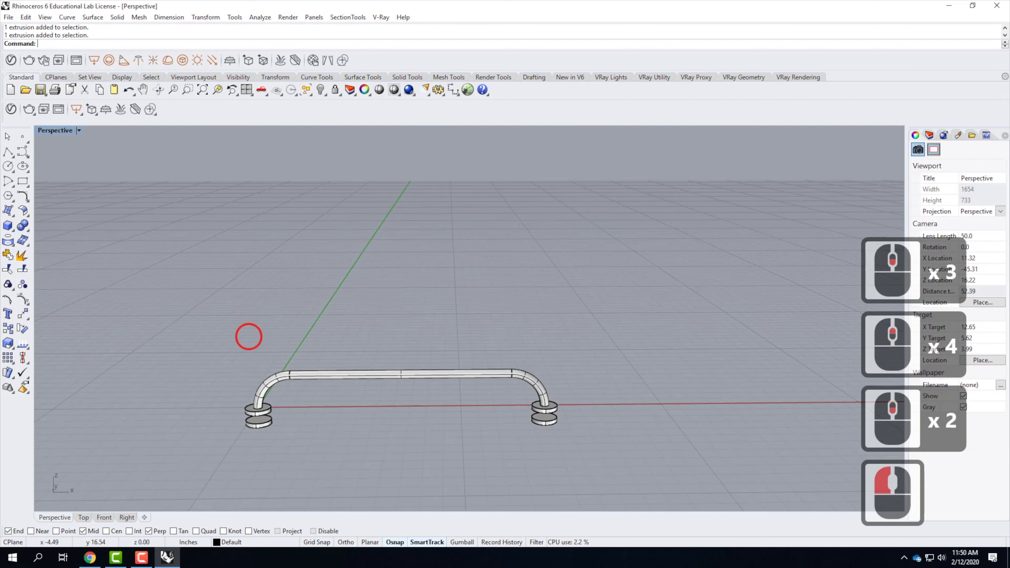
Step: Select the whole clamp with its curves and start rotating it about the centre of the tube's end at the origin
{"action": "left_click_drag", "start_coordinate": [170, 332], "coordinate": [597, 452]}
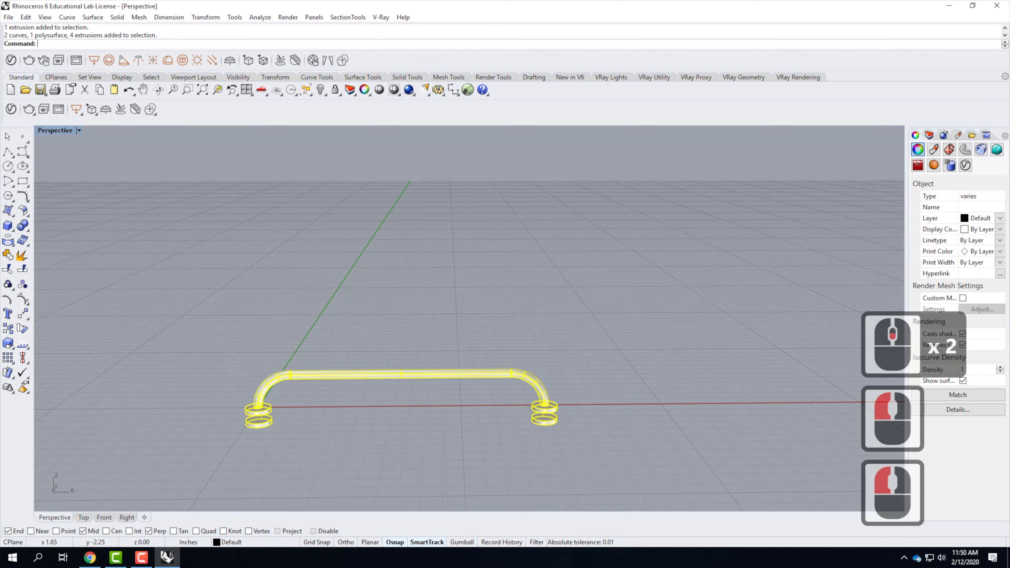
{"action": "left_click", "coordinate": [206, 17]}
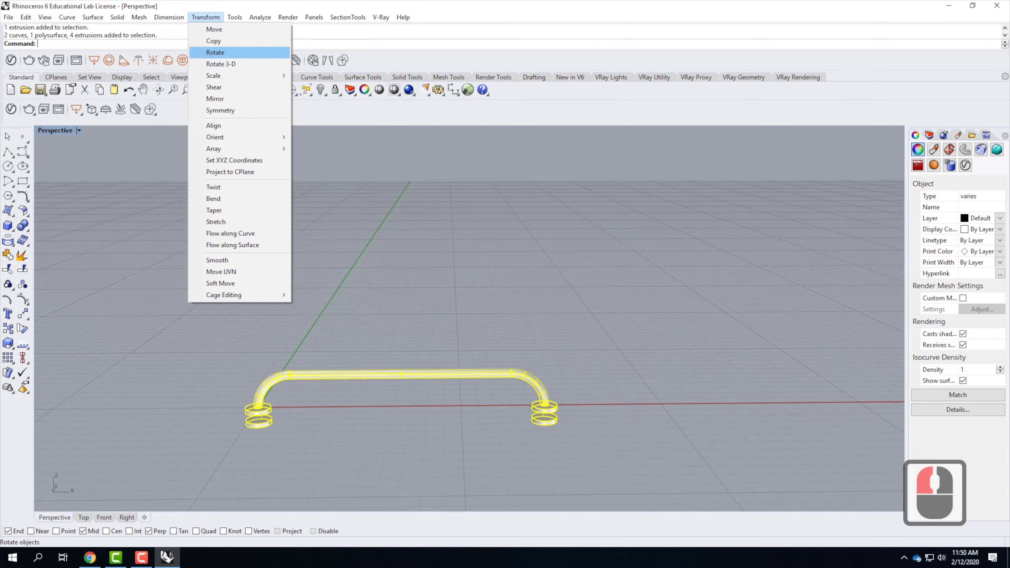
{"action": "left_click", "coordinate": [215, 52]}
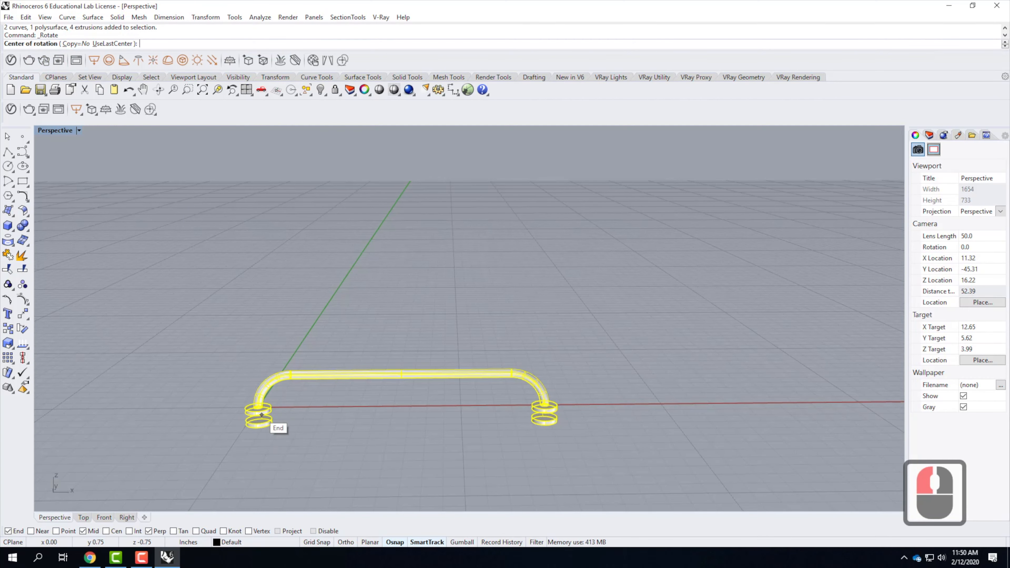
{"action": "scroll", "coordinate": [272, 423], "scroll_direction": "up", "scroll_amount": 6}
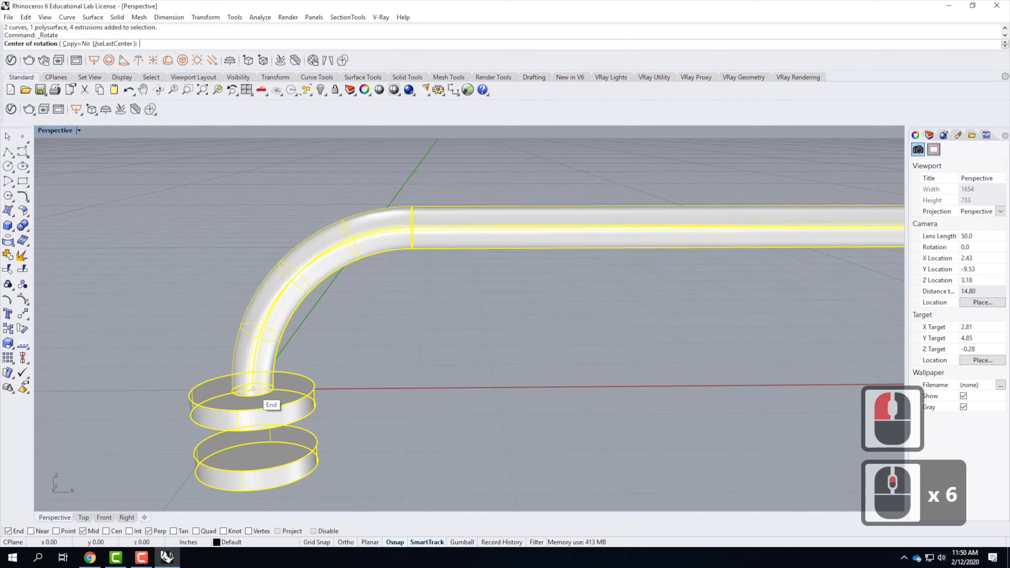
{"action": "left_click", "coordinate": [253, 388]}
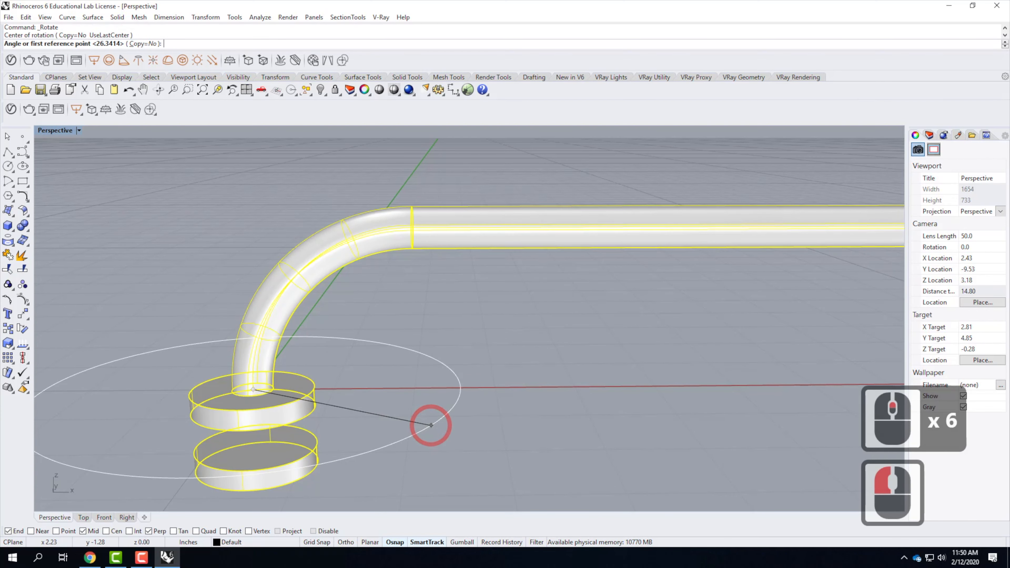
{"action": "scroll", "coordinate": [324, 378], "scroll_direction": "down", "scroll_amount": 5}
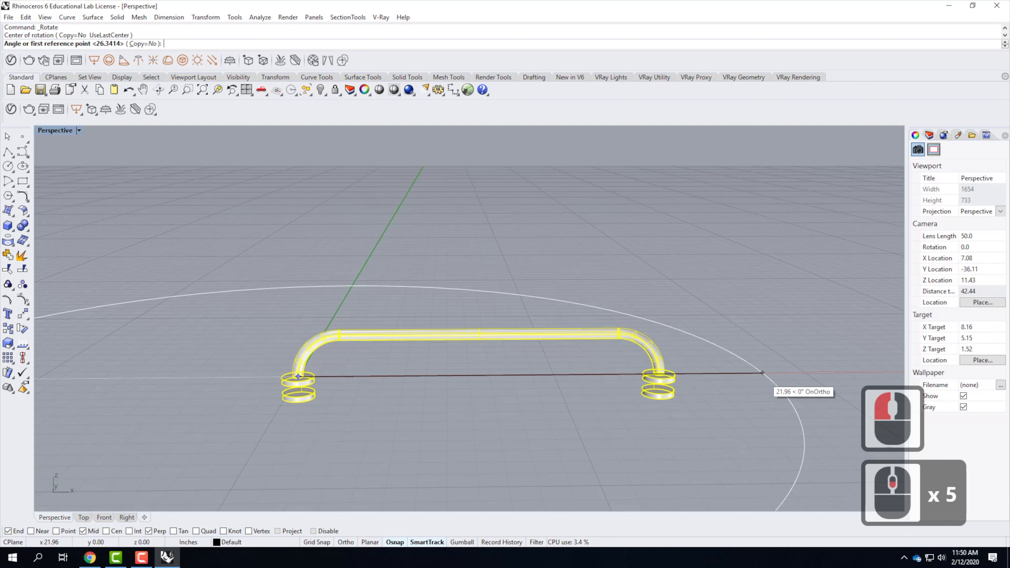
Step: Rotate the whole bar assembly 45 degrees about its end fitting at the origin, taking the X axis as the first reference
{"action": "left_click", "coordinate": [762, 373]}
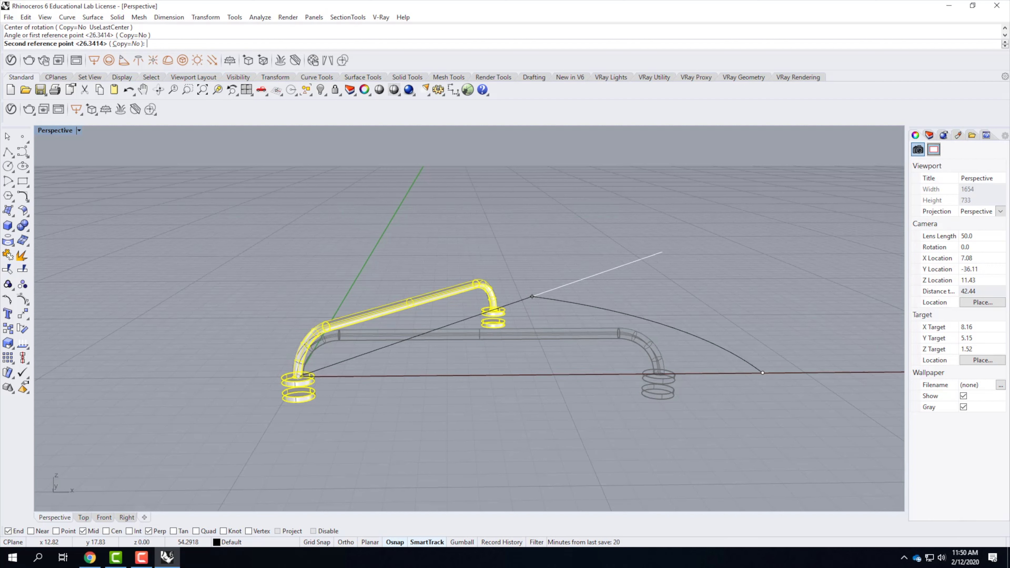
{"action": "type", "text": "45"}
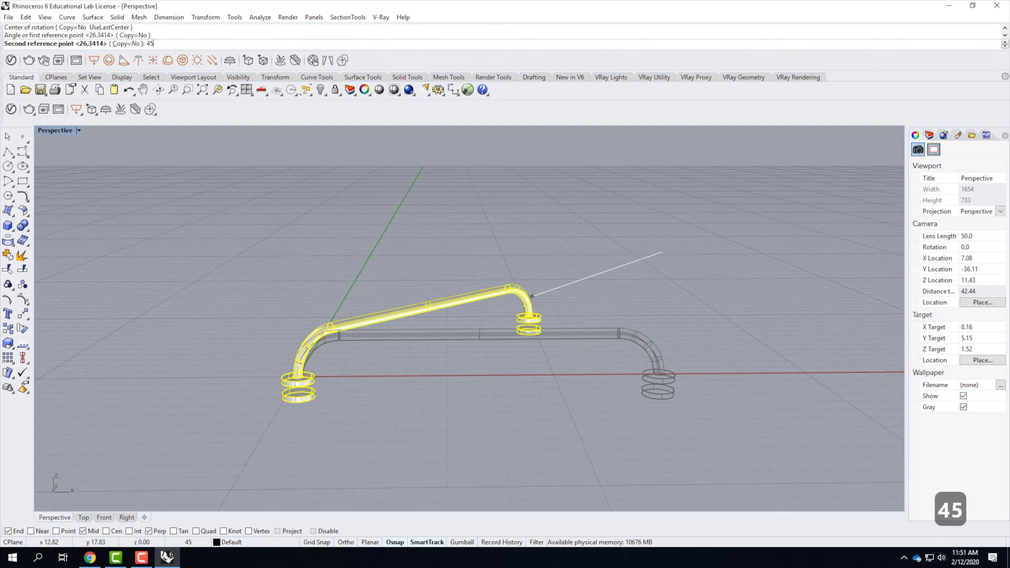
{"action": "key", "text": "Return"}
{"action": "right_click_drag", "start_coordinate": [557, 312], "coordinate": [317, 362]}
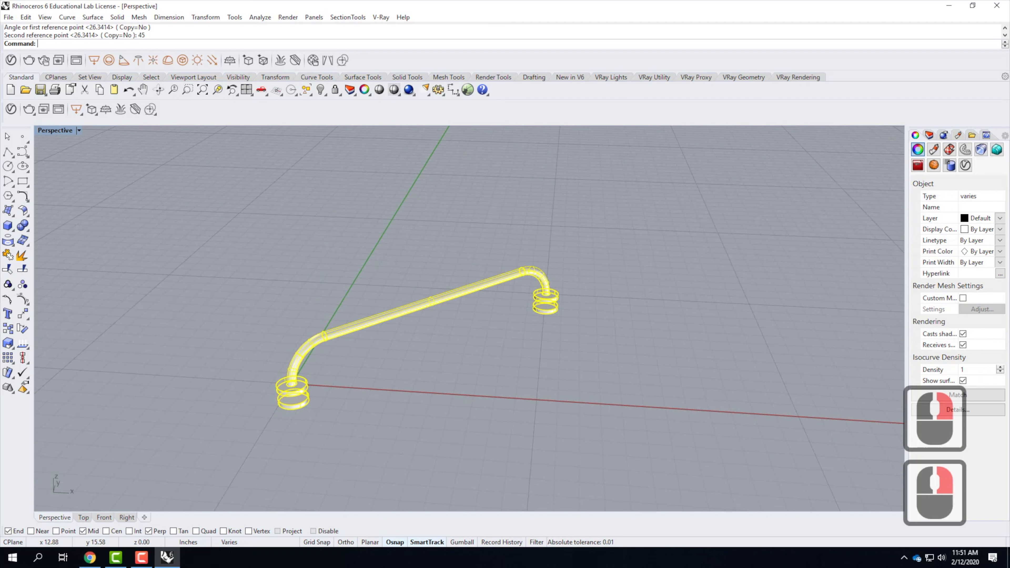
{"action": "left_click", "coordinate": [496, 289]}
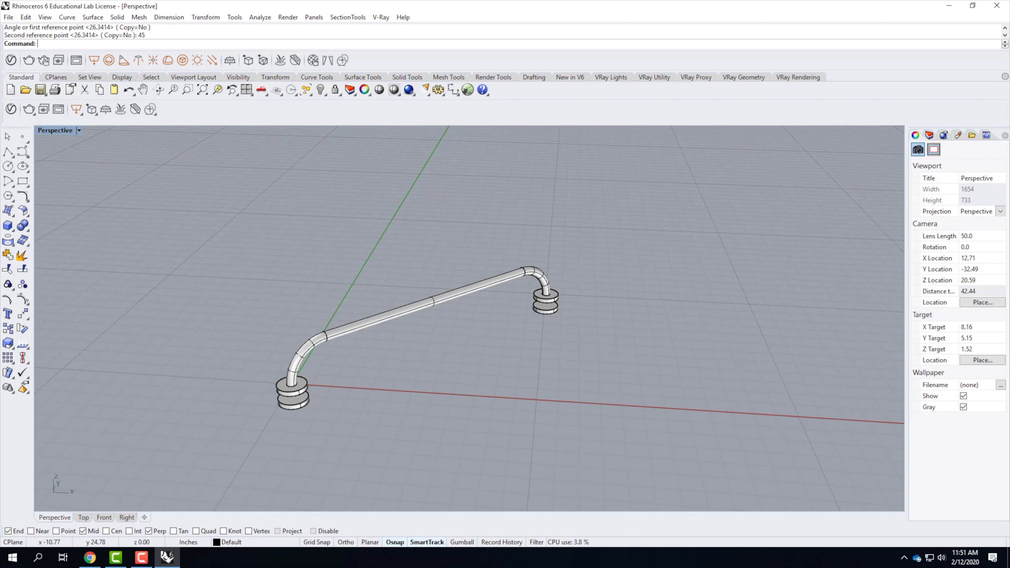
Step: Copy the complete bar assembly with its end discs to the empty area on the negative X side of the original
{"action": "left_click_drag", "start_coordinate": [238, 195], "coordinate": [626, 442]}
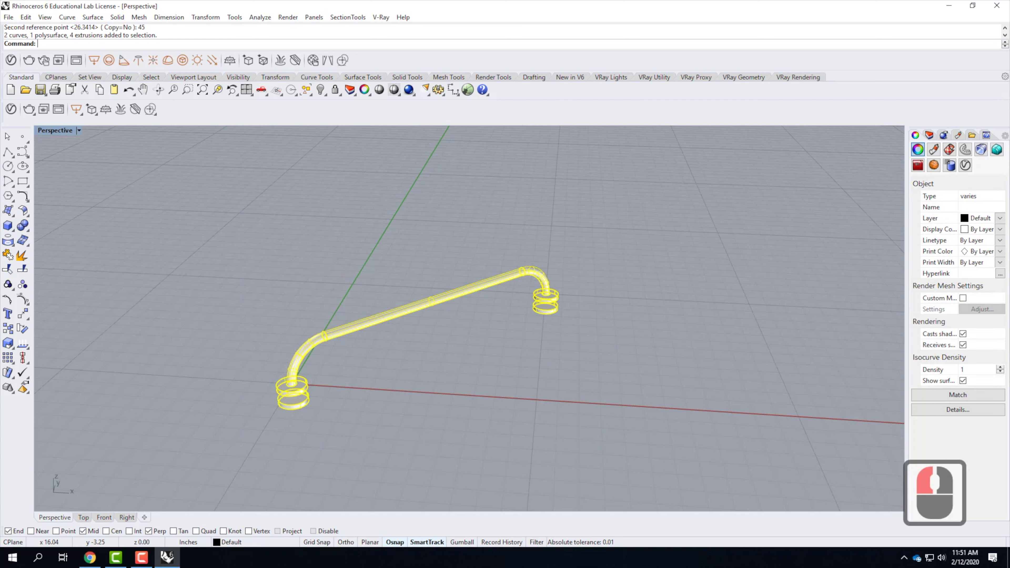
{"action": "left_click", "coordinate": [205, 17]}
{"action": "left_click", "coordinate": [215, 35]}
{"action": "scroll", "coordinate": [746, 306], "scroll_direction": "down", "scroll_amount": 3}
{"action": "scroll", "coordinate": [746, 306], "scroll_direction": "down", "scroll_amount": 1}
{"action": "left_click", "coordinate": [723, 379]}
{"action": "left_click", "coordinate": [513, 372]}
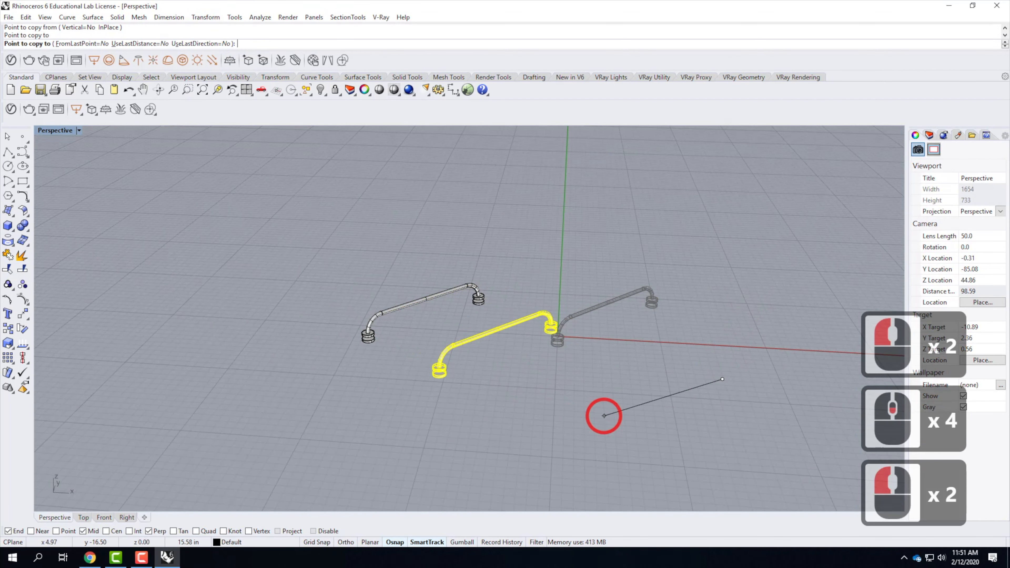
{"action": "key", "text": "Return"}
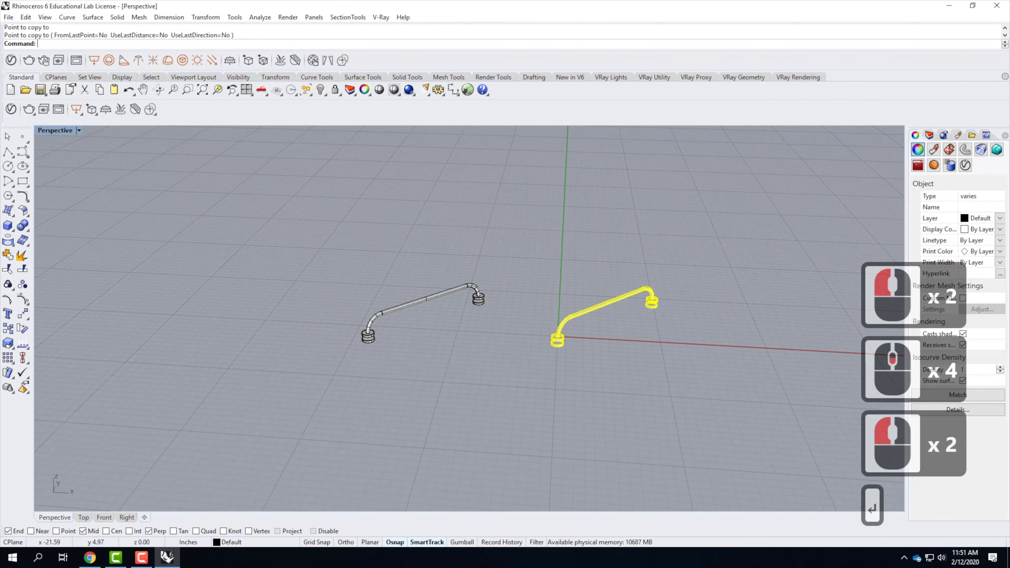
Step: Rotate the copied bar assembly 90 degrees about the midpoint of its bar
{"action": "left_click_drag", "start_coordinate": [326, 201], "coordinate": [528, 397]}
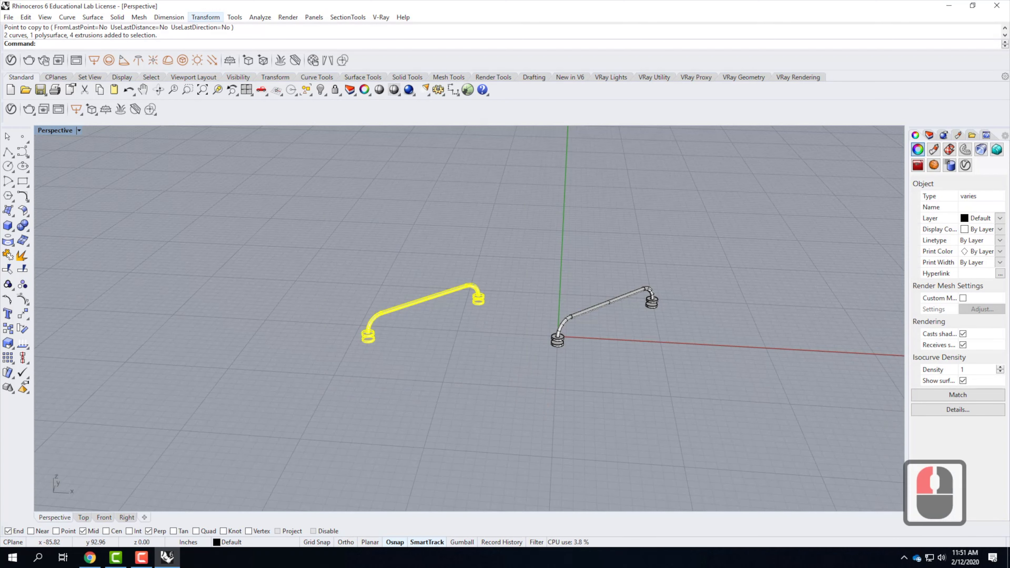
{"action": "left_click", "coordinate": [206, 17]}
{"action": "left_click", "coordinate": [216, 51]}
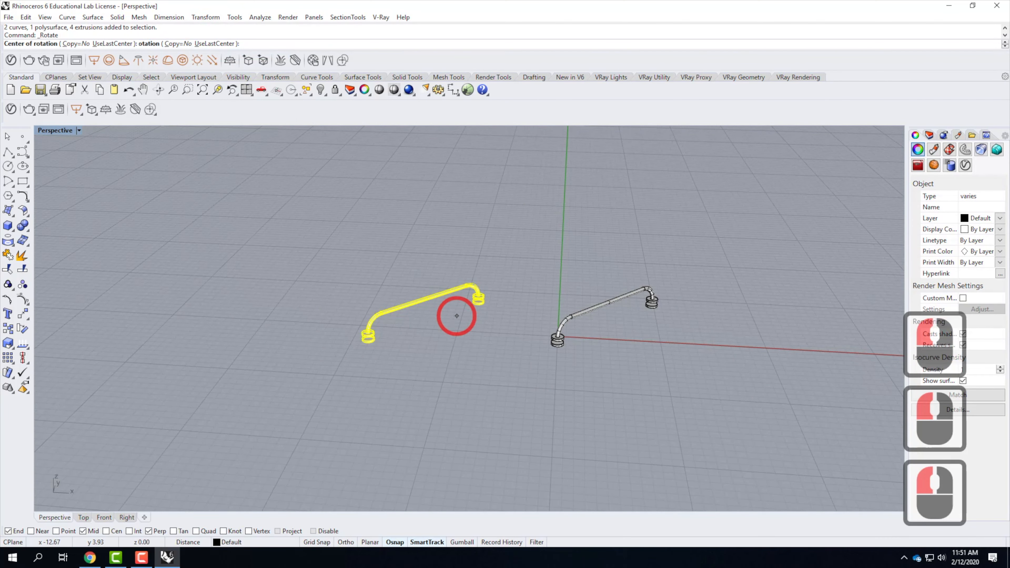
{"action": "scroll", "coordinate": [457, 315], "scroll_direction": "up", "scroll_amount": 5}
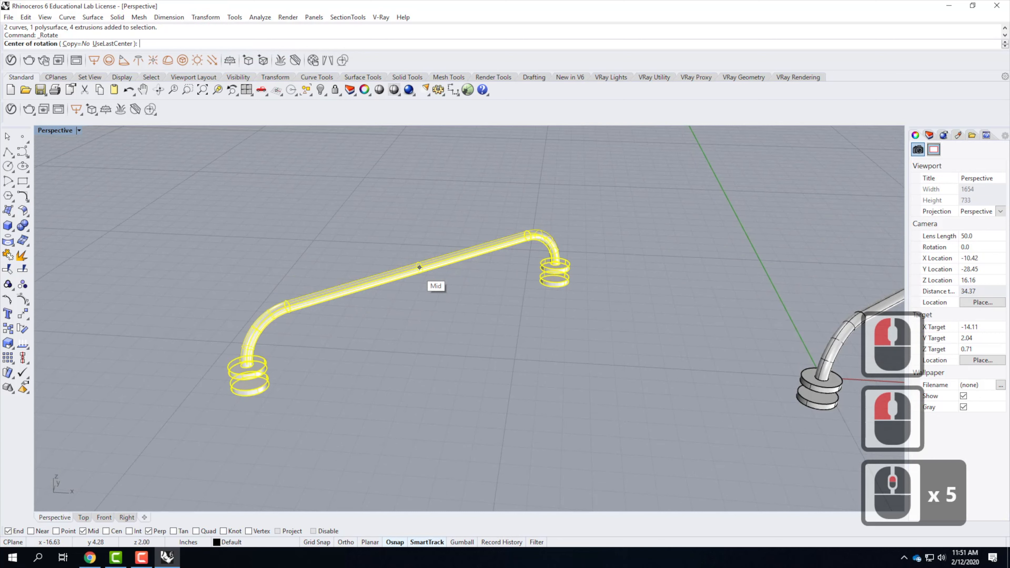
{"action": "left_click", "coordinate": [420, 267]}
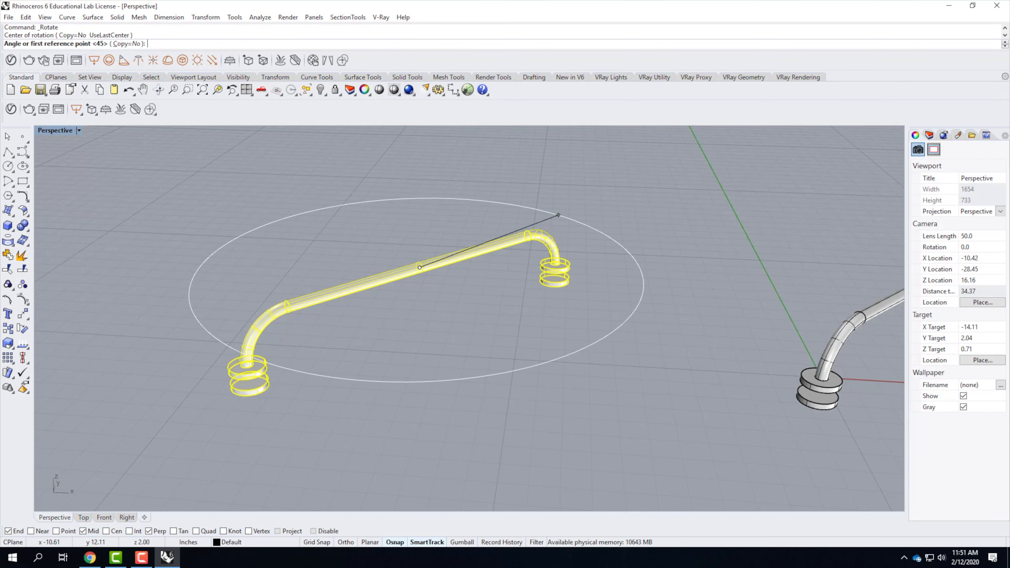
{"action": "type", "text": "90"}
{"action": "key", "text": "Return"}
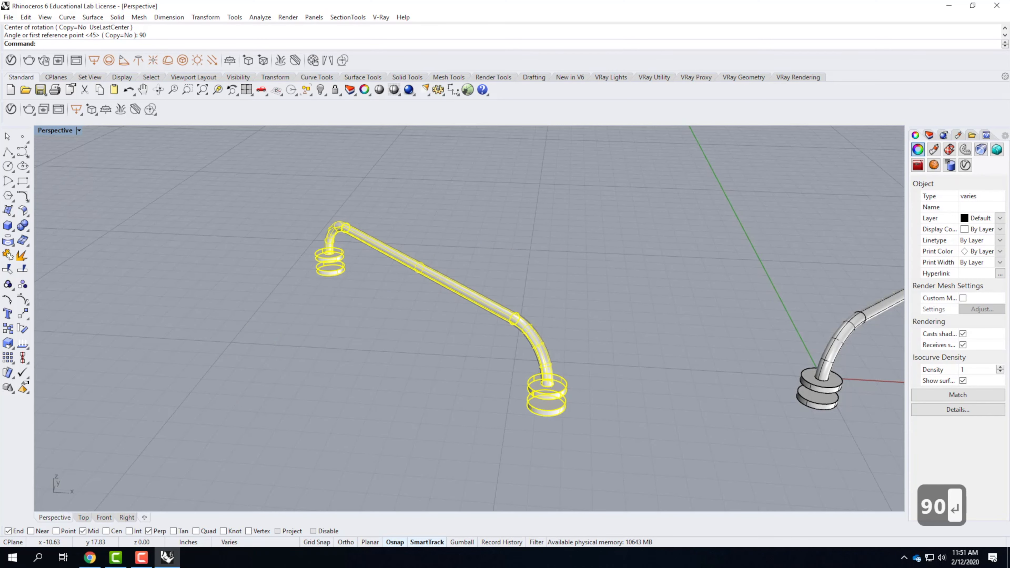
{"action": "scroll", "coordinate": [372, 344], "scroll_direction": "down", "scroll_amount": 4}
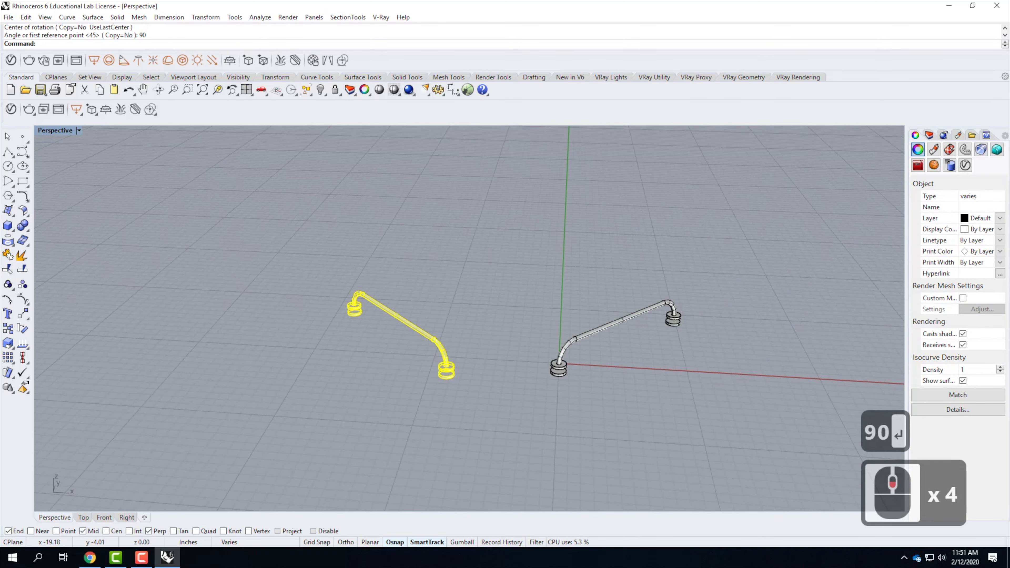
{"action": "scroll", "coordinate": [382, 318], "scroll_direction": "up", "scroll_amount": 5}
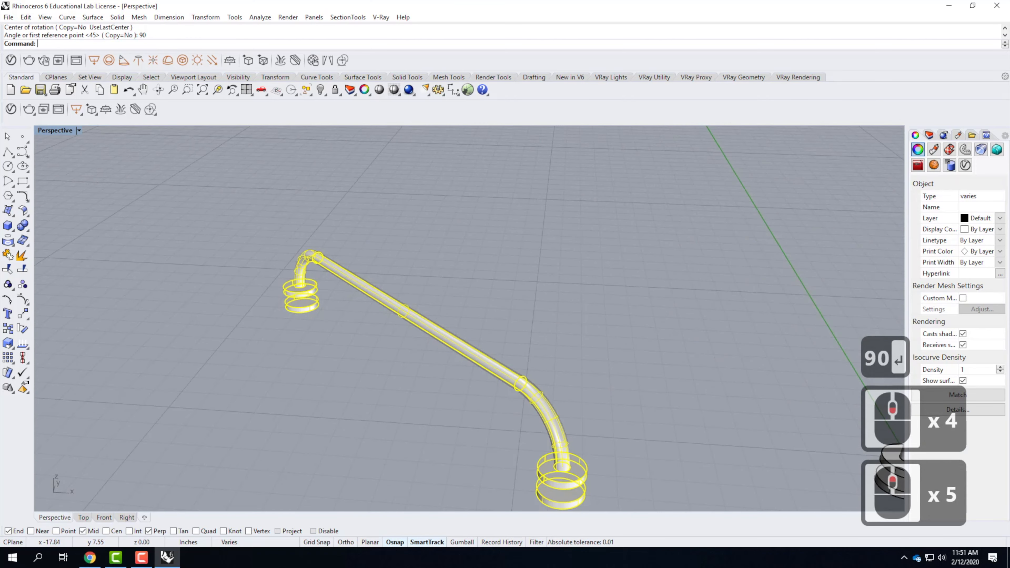
{"action": "type", "text": "move"}
{"action": "key", "text": "Return"}
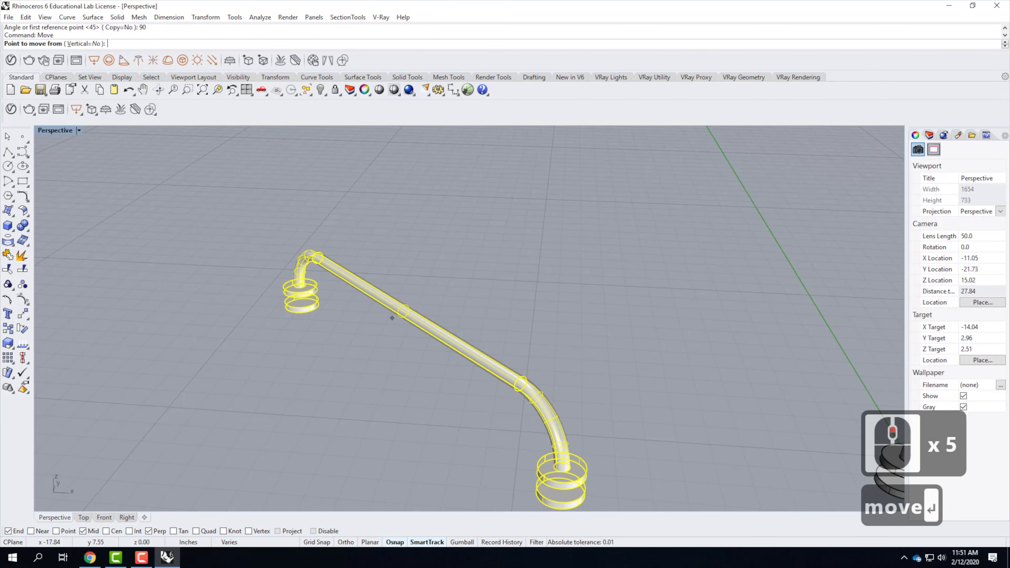
{"action": "left_click", "coordinate": [403, 317]}
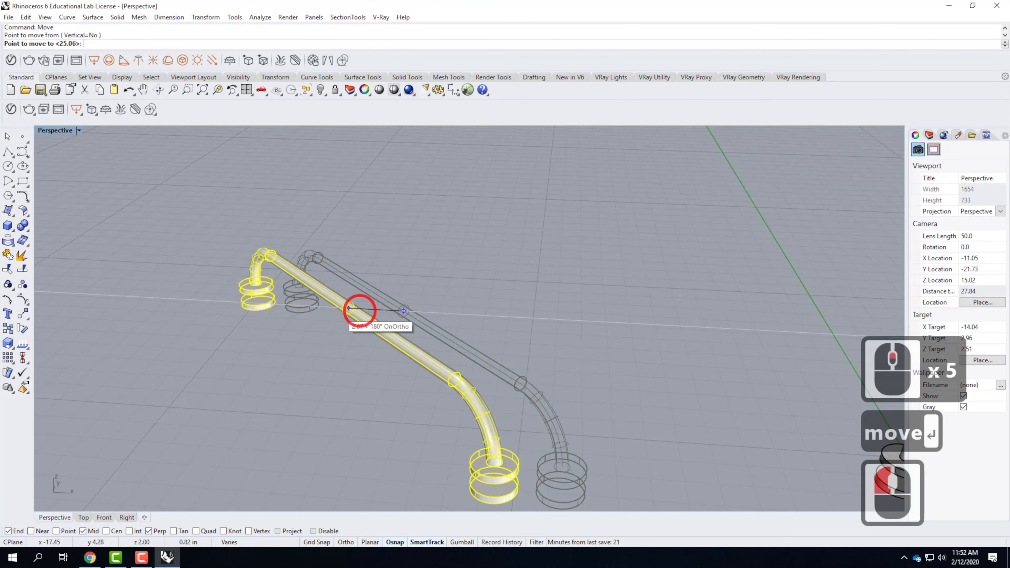
{"action": "scroll", "coordinate": [393, 312], "scroll_direction": "down", "scroll_amount": 5}
{"action": "scroll", "coordinate": [591, 298], "scroll_direction": "up", "scroll_amount": 5}
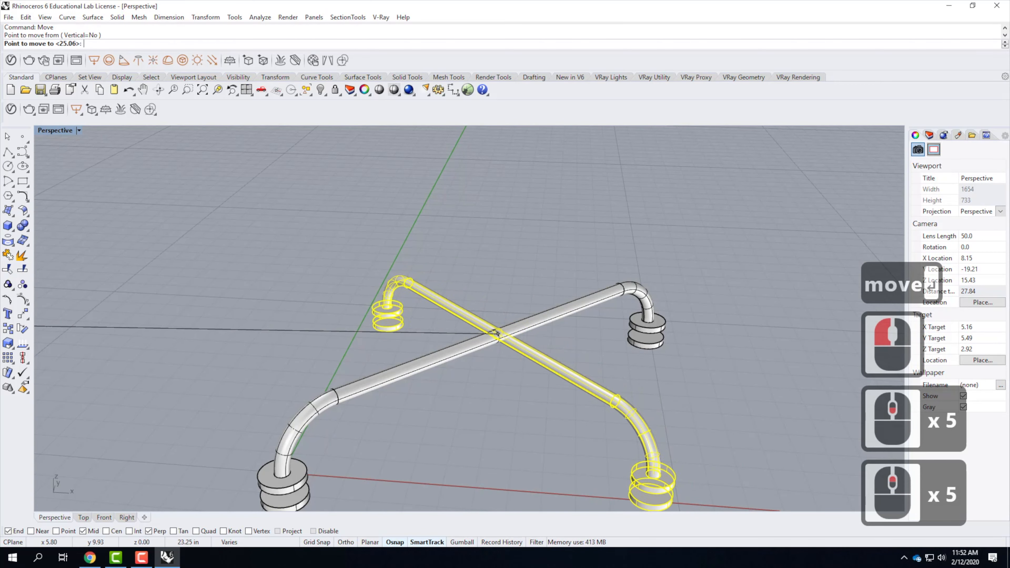
{"action": "scroll", "coordinate": [498, 337], "scroll_direction": "up", "scroll_amount": 5}
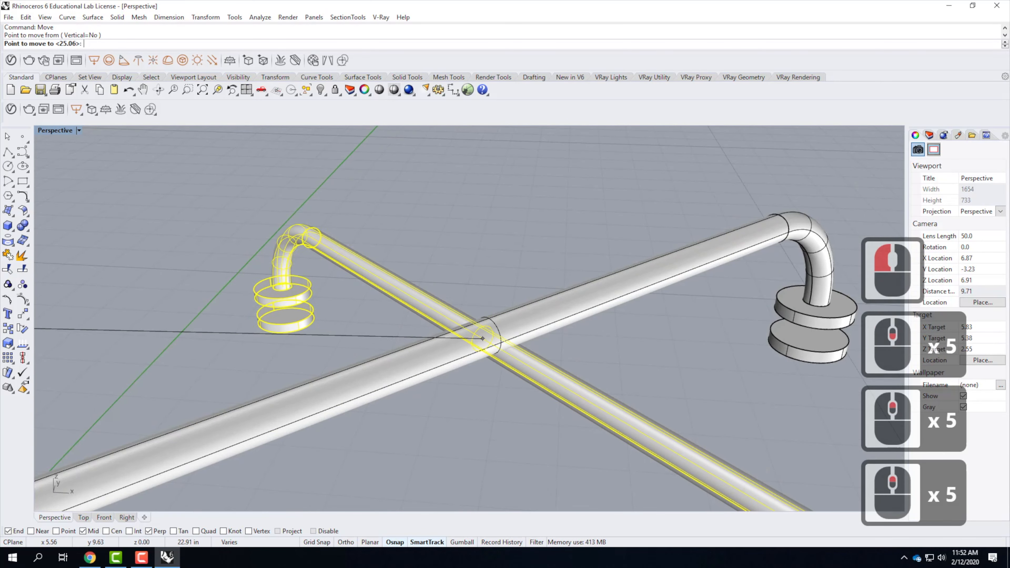
{"action": "scroll", "coordinate": [456, 301], "scroll_direction": "up", "scroll_amount": 3}
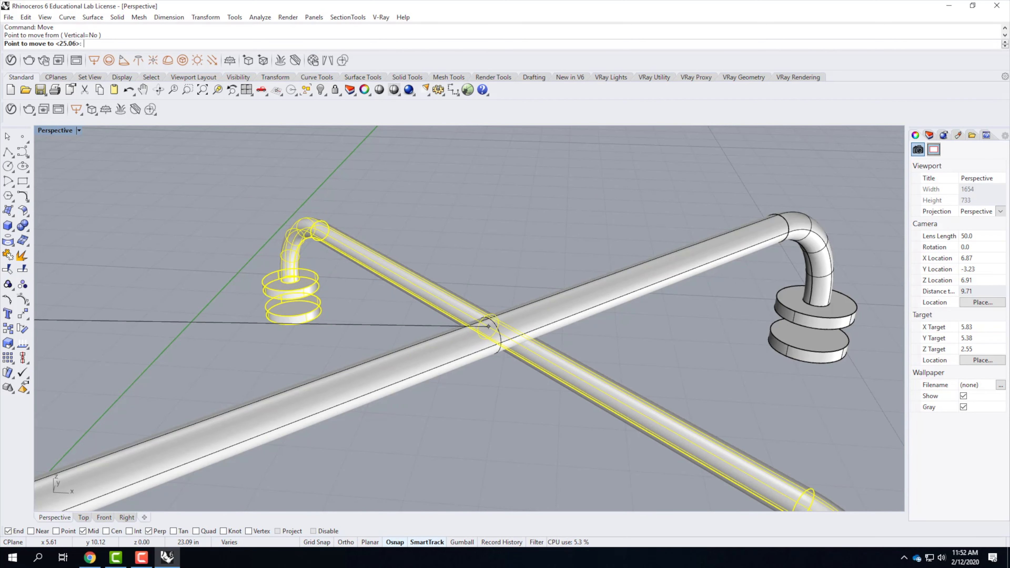
{"action": "key", "text": "Escape"}
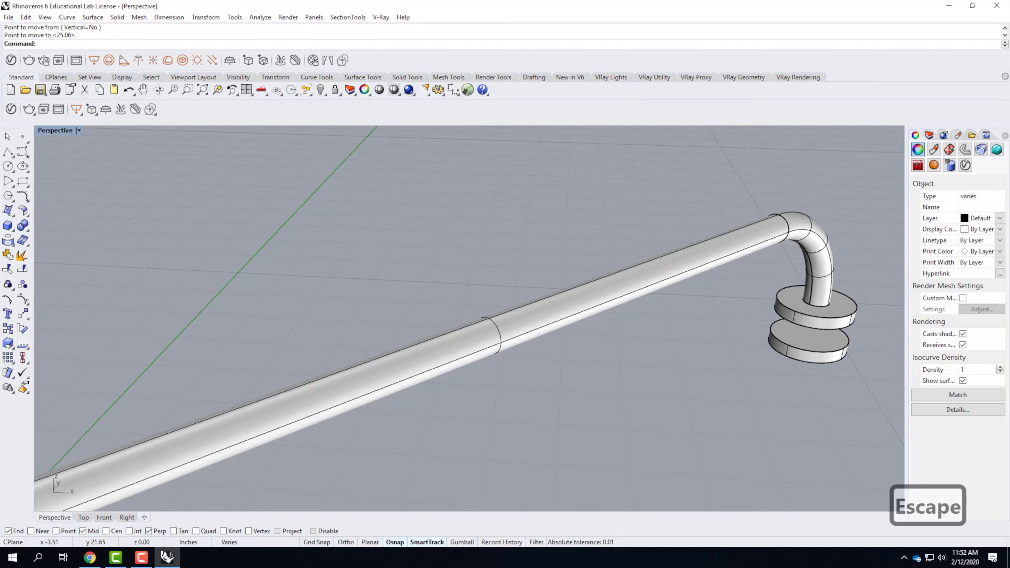
Step: Set the Perspective viewport's display mode to Ghosted
{"action": "left_click", "coordinate": [79, 130]}
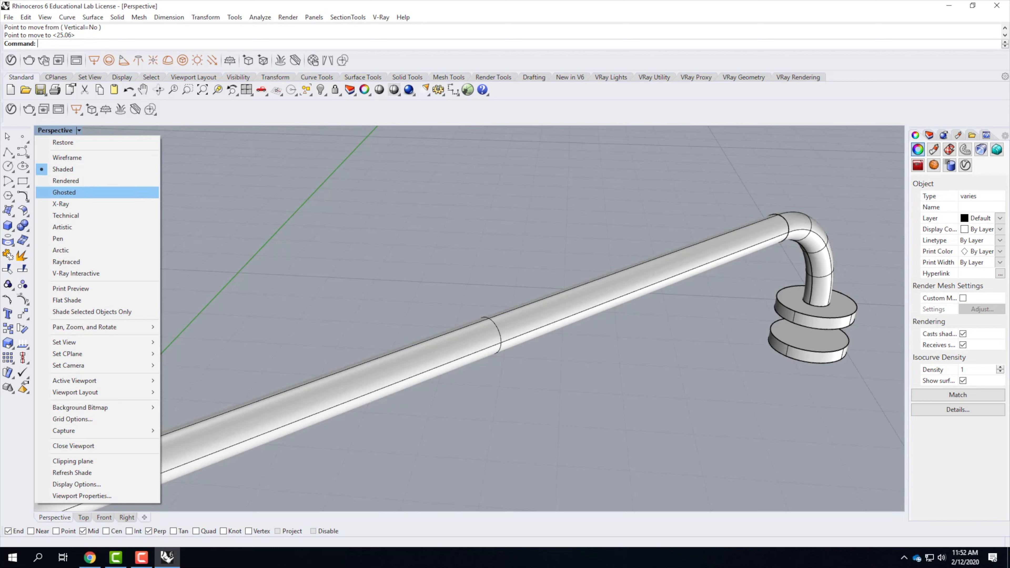
{"action": "left_click", "coordinate": [65, 193]}
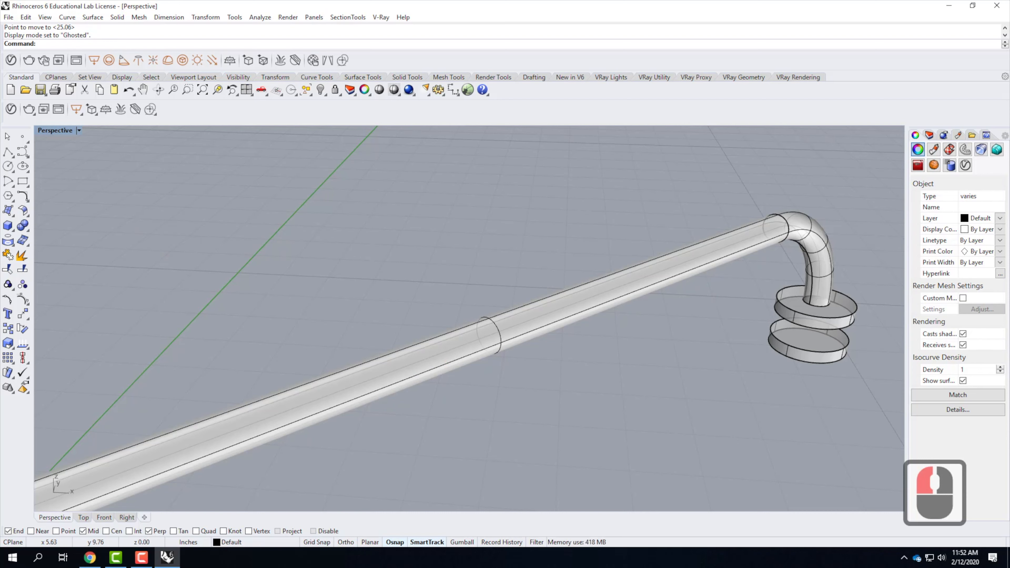
Step: Move the rotated copy from the midpoint of its bar to the midpoint of the original bar so the two cross
{"action": "scroll", "coordinate": [469, 318], "scroll_direction": "down", "scroll_amount": 8}
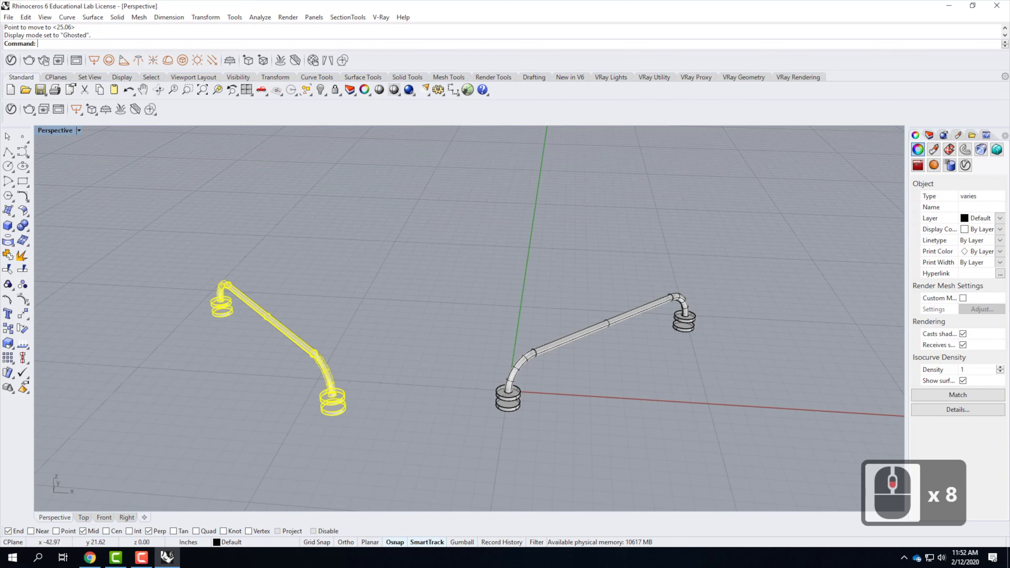
{"action": "type", "text": "move"}
{"action": "key", "text": "Return"}
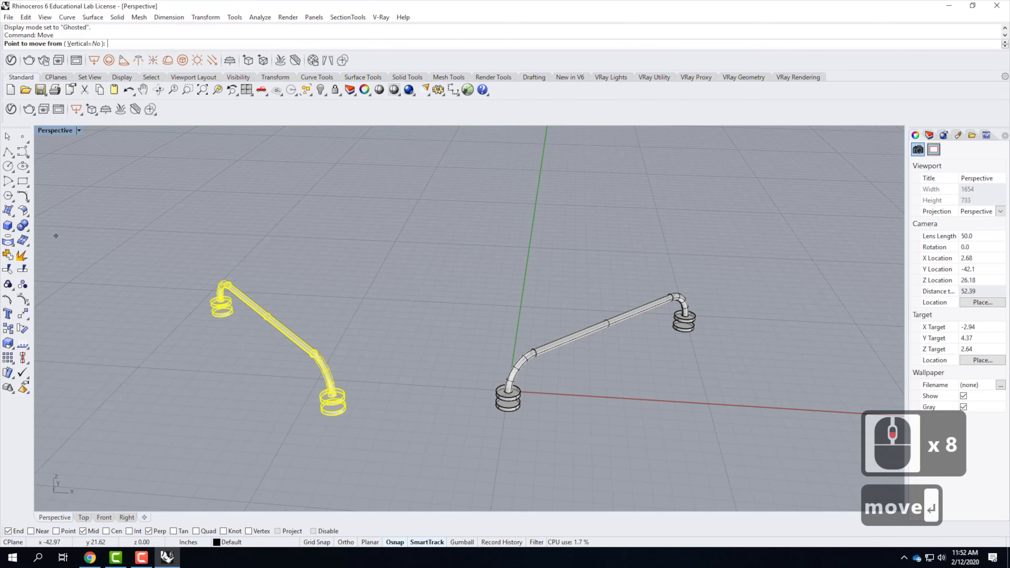
{"action": "left_click", "coordinate": [267, 317]}
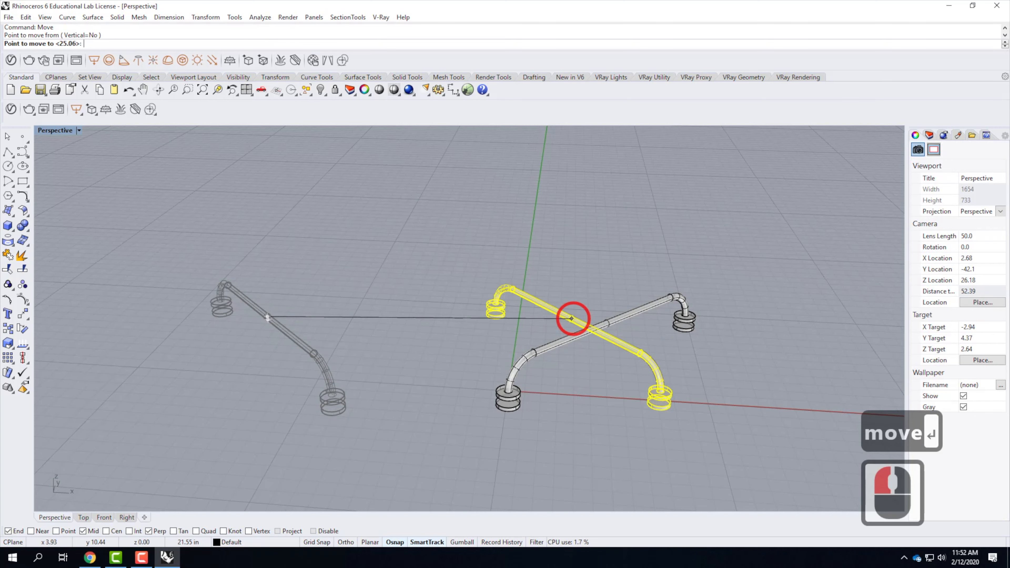
{"action": "scroll", "coordinate": [597, 318], "scroll_direction": "up", "scroll_amount": 6}
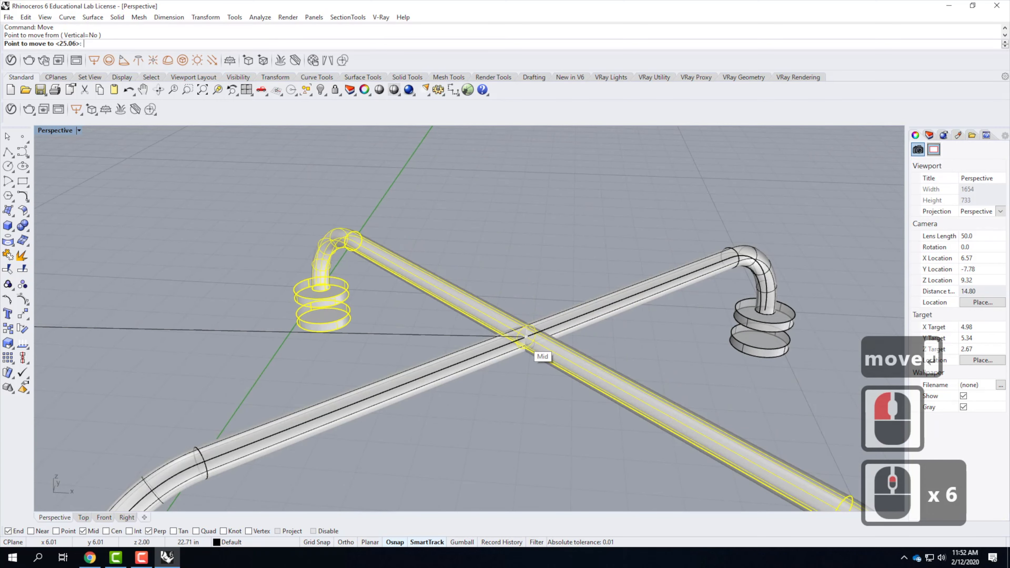
{"action": "left_click", "coordinate": [293, 309]}
{"action": "scroll", "coordinate": [278, 251], "scroll_direction": "down", "scroll_amount": 4}
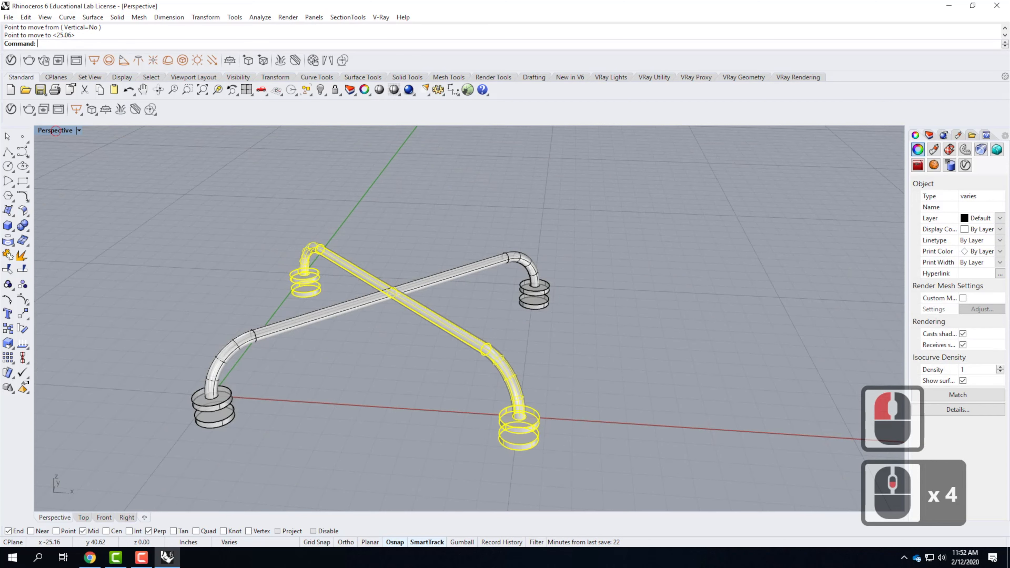
Step: Check the crossed bars in the Top view and delete the rotated copy in the Perspective view
{"action": "double_click", "coordinate": [52, 130]}
{"action": "double_click", "coordinate": [43, 130]}
{"action": "scroll", "coordinate": [216, 394], "scroll_direction": "down", "scroll_amount": 4}
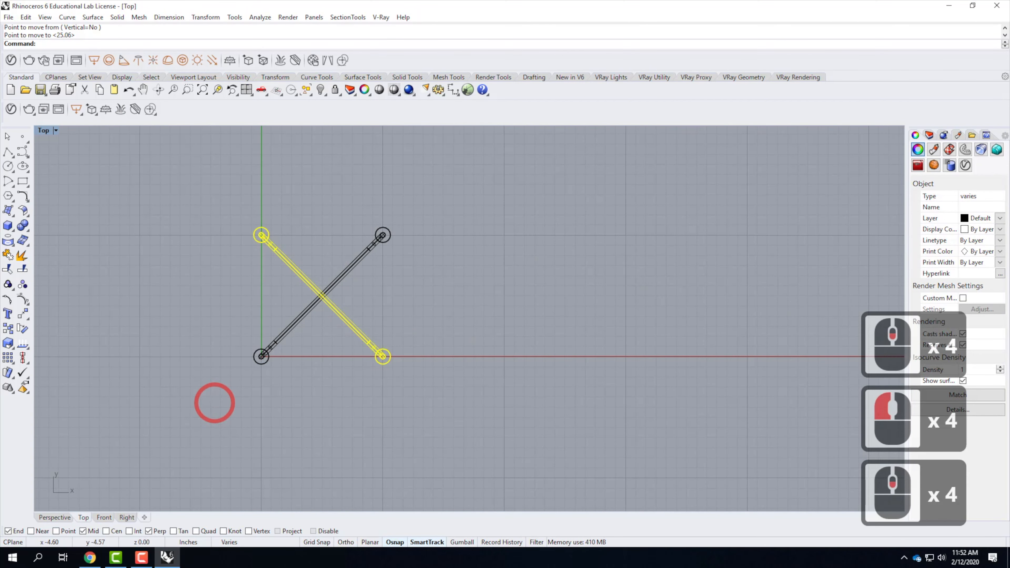
{"action": "scroll", "coordinate": [434, 263], "scroll_direction": "up", "scroll_amount": 1}
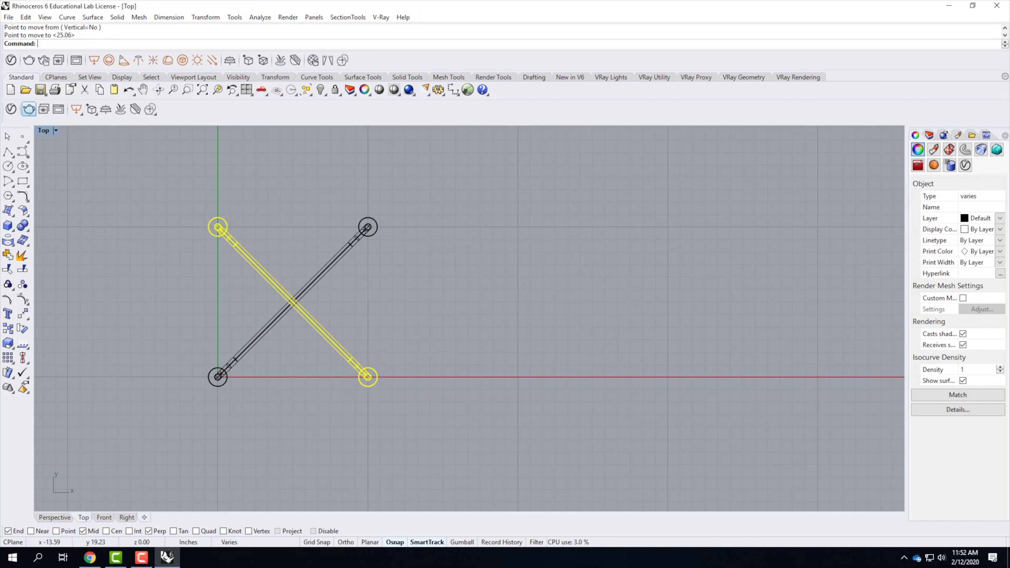
{"action": "double_click", "coordinate": [44, 130]}
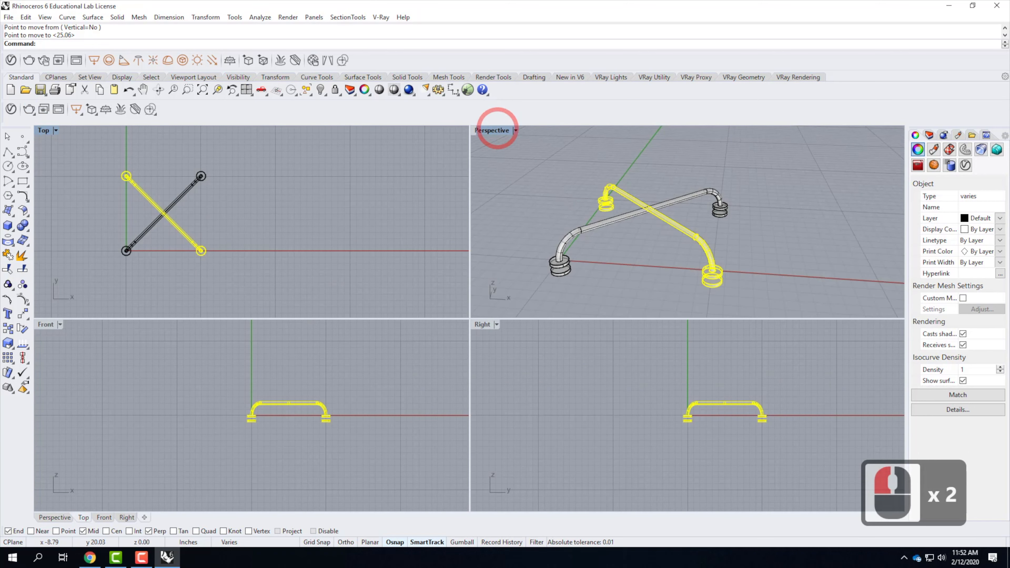
{"action": "double_click", "coordinate": [493, 130]}
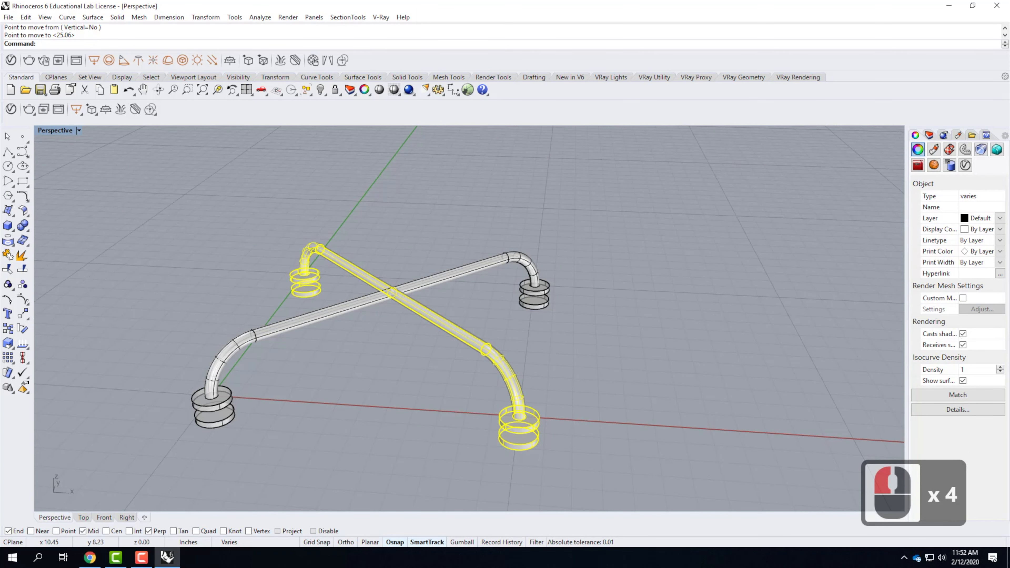
{"action": "key", "text": "Delete"}
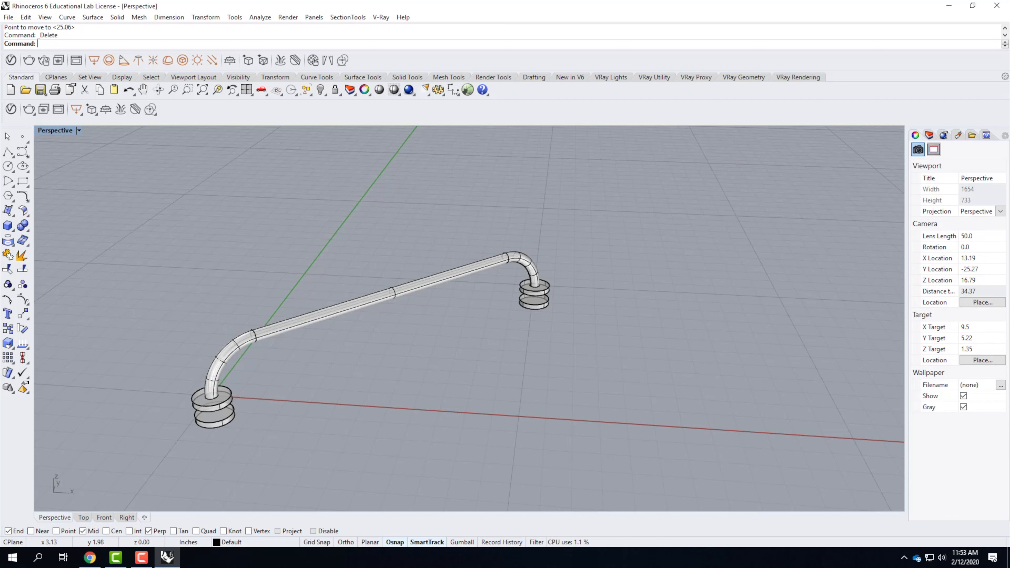
Step: Select the entire tubular bar assembly with its end discs and copy it in place
{"action": "left_click_drag", "start_coordinate": [150, 184], "coordinate": [608, 473]}
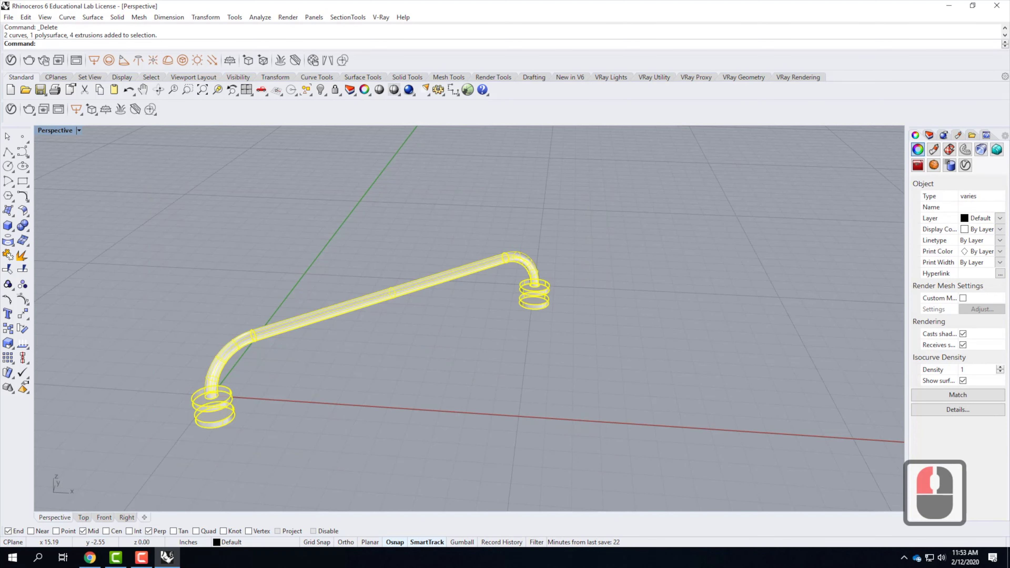
{"action": "left_click", "coordinate": [203, 17]}
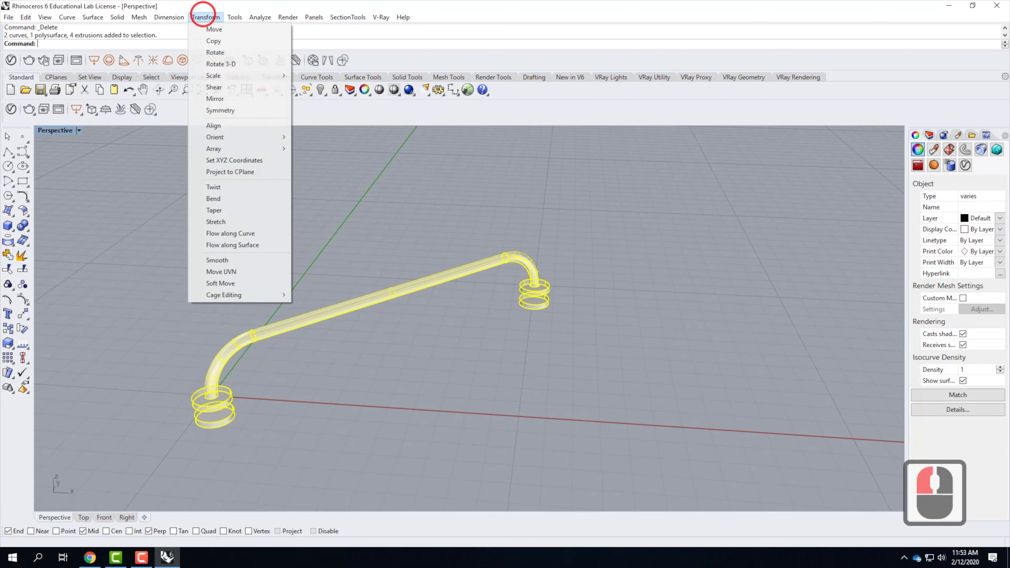
{"action": "left_click", "coordinate": [212, 41]}
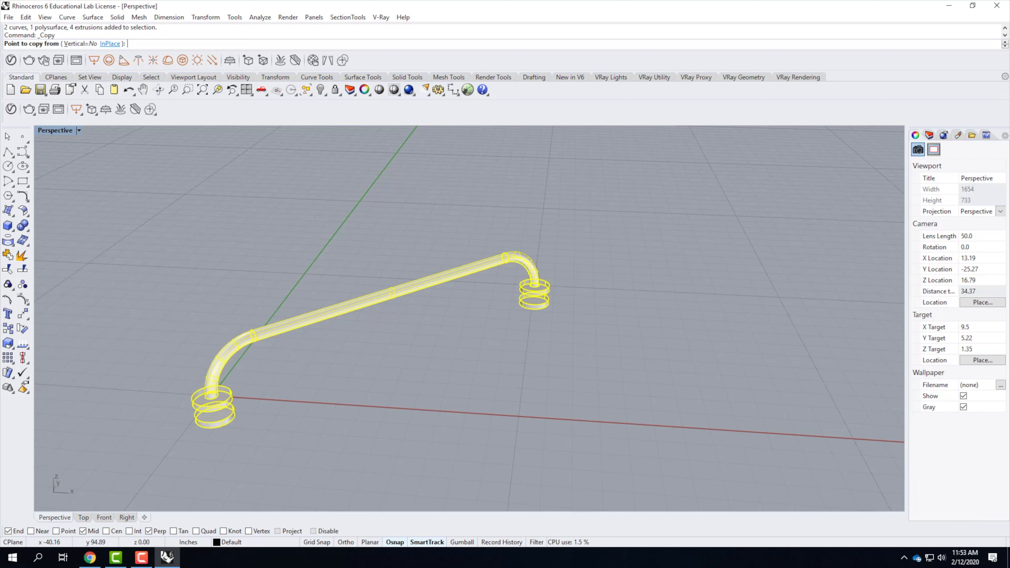
{"action": "left_click", "coordinate": [110, 44]}
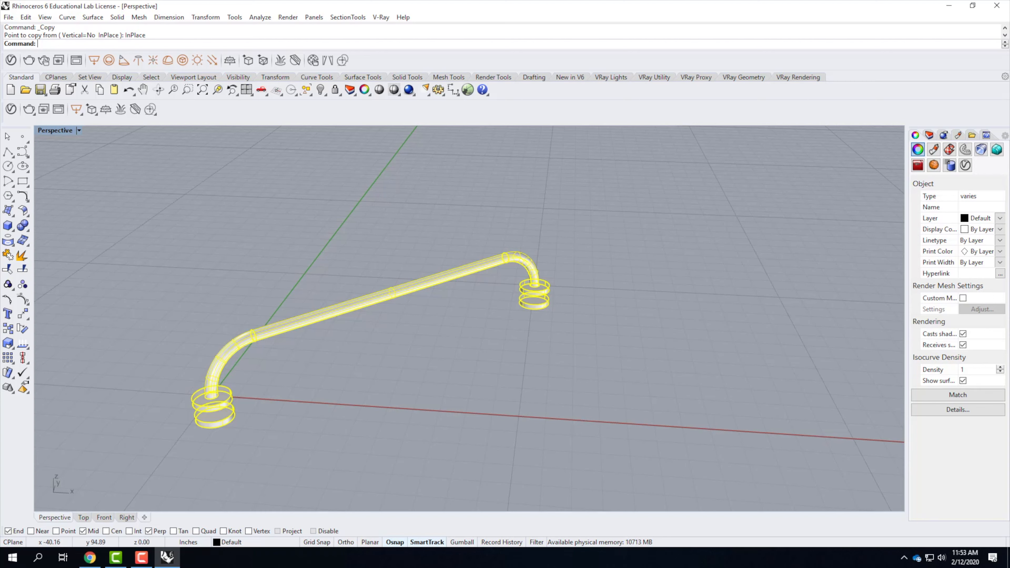
Step: Rotate the in-place copy 90 degrees about the midpoint of its bar to form a cross
{"action": "left_click", "coordinate": [205, 17]}
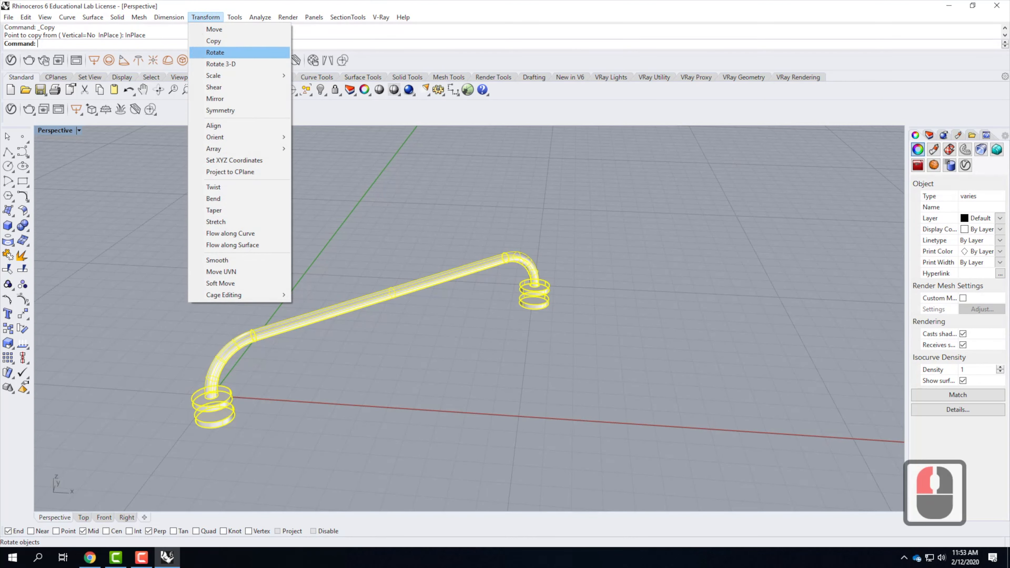
{"action": "left_click", "coordinate": [214, 52]}
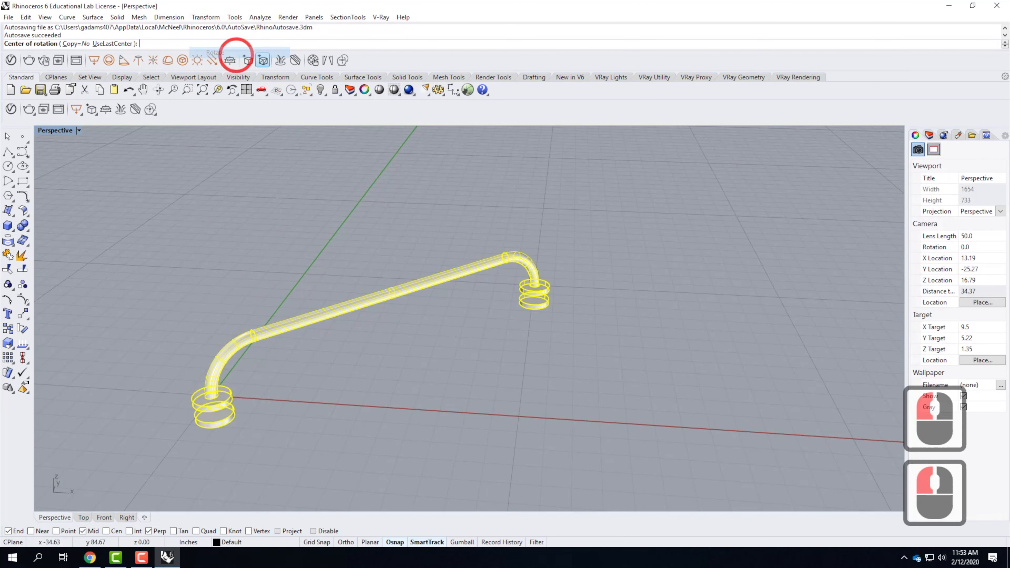
{"action": "left_click", "coordinate": [391, 292]}
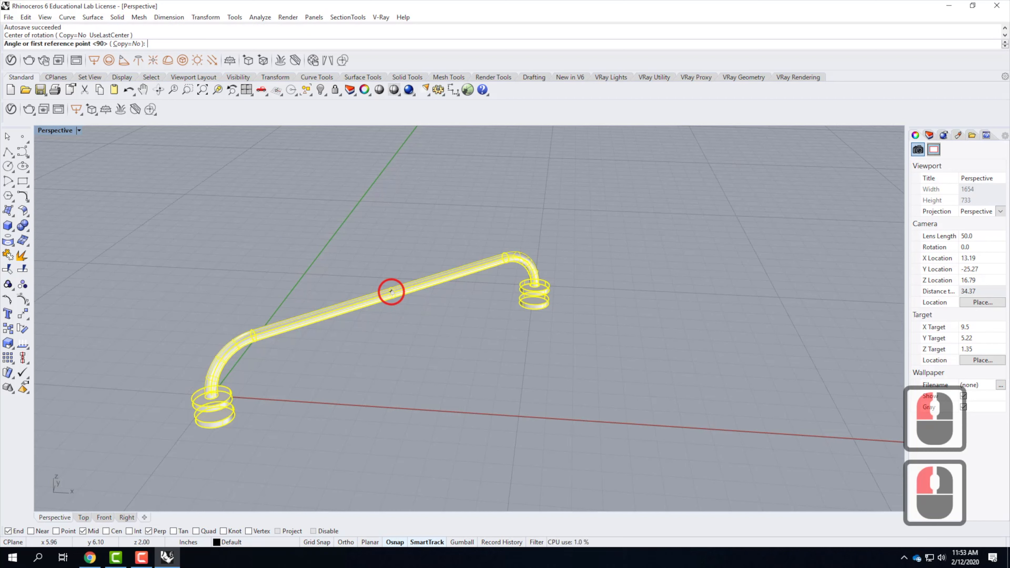
{"action": "type", "text": "90"}
{"action": "key", "text": "Return"}
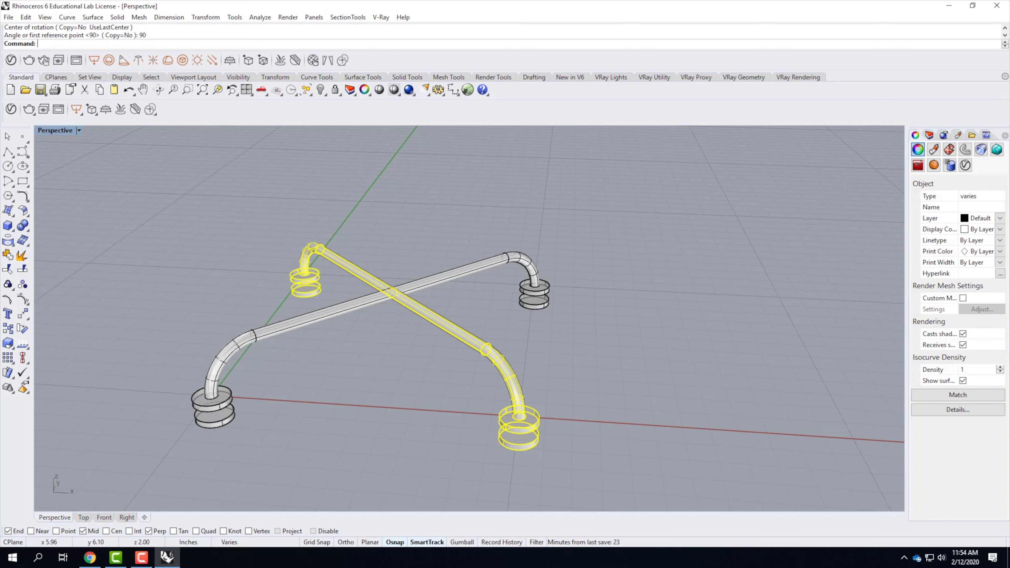
{"action": "left_click", "coordinate": [593, 244]}
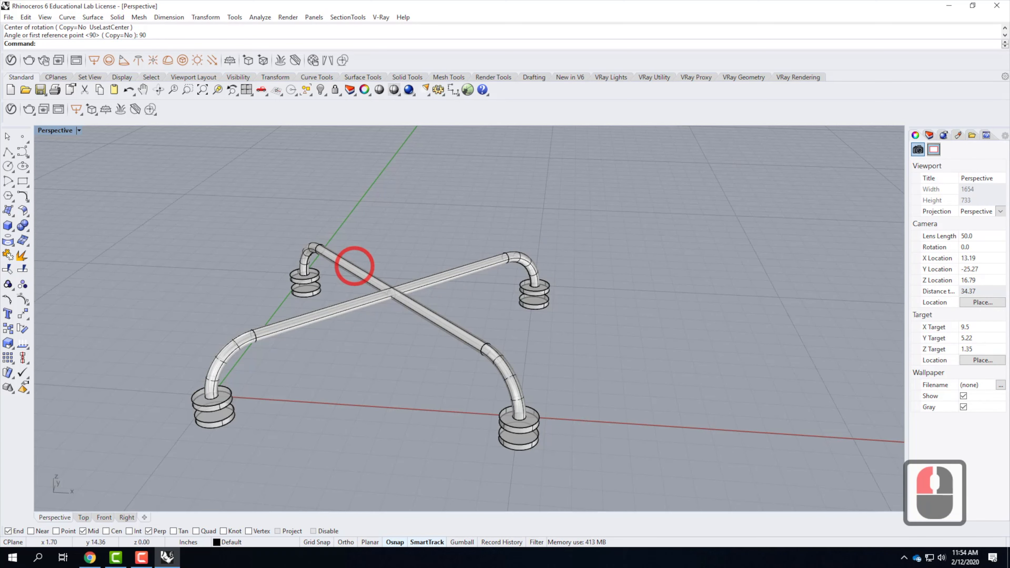
Step: With Ortho on, draw a straight 2' polyline beside the crossed bars, running parallel to the Y axis
{"action": "scroll", "coordinate": [370, 398], "scroll_direction": "down", "scroll_amount": 3}
{"action": "right_click_drag", "start_coordinate": [370, 398], "coordinate": [397, 397]}
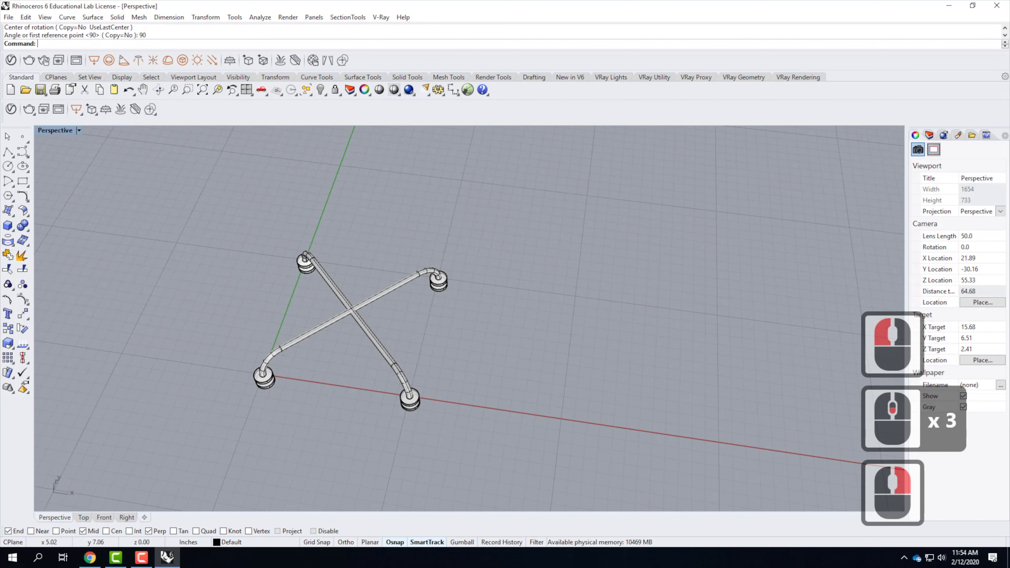
{"action": "scroll", "coordinate": [398, 397], "scroll_direction": "up", "scroll_amount": 2}
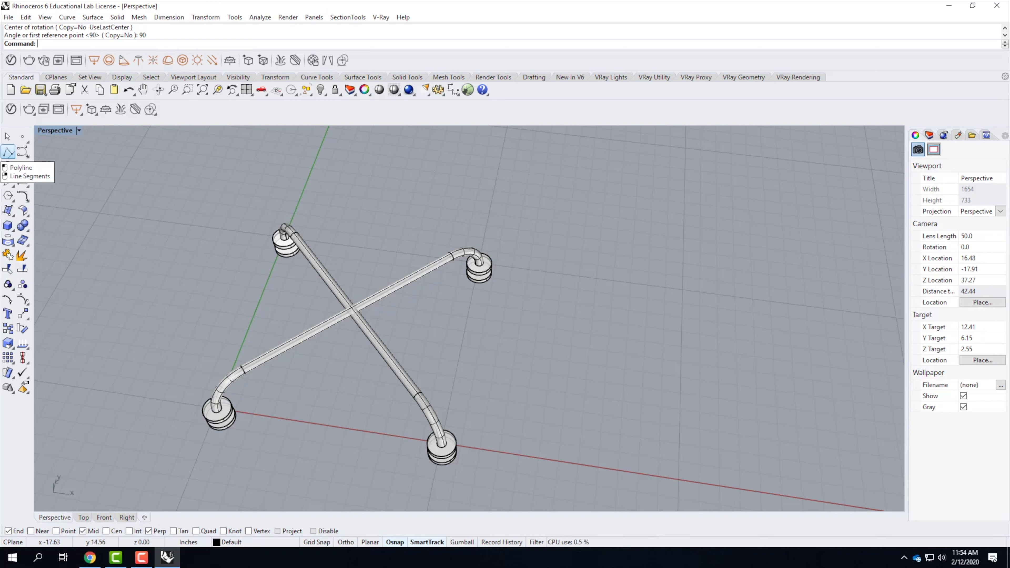
{"action": "left_click", "coordinate": [8, 151]}
{"action": "scroll", "coordinate": [344, 416], "scroll_direction": "down", "scroll_amount": 5}
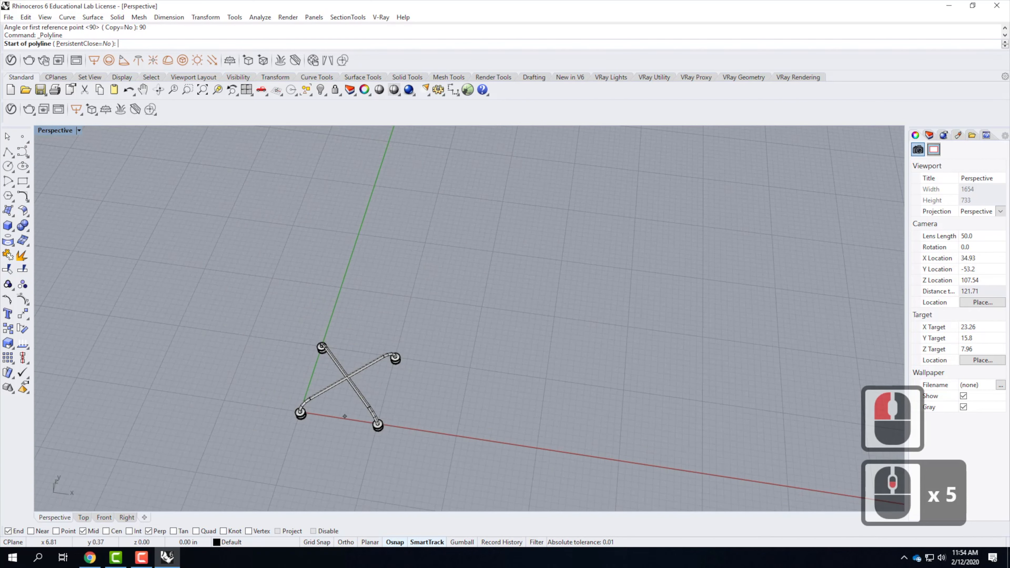
{"action": "left_click", "coordinate": [367, 323]}
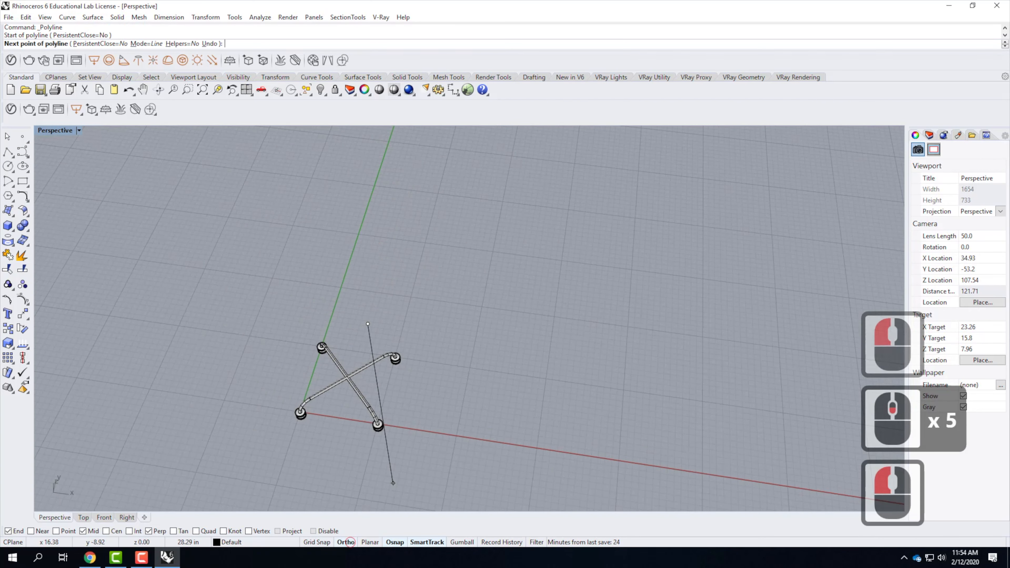
{"action": "left_click", "coordinate": [349, 541]}
{"action": "type", "text": "2'"}
{"action": "key", "text": "Return"}
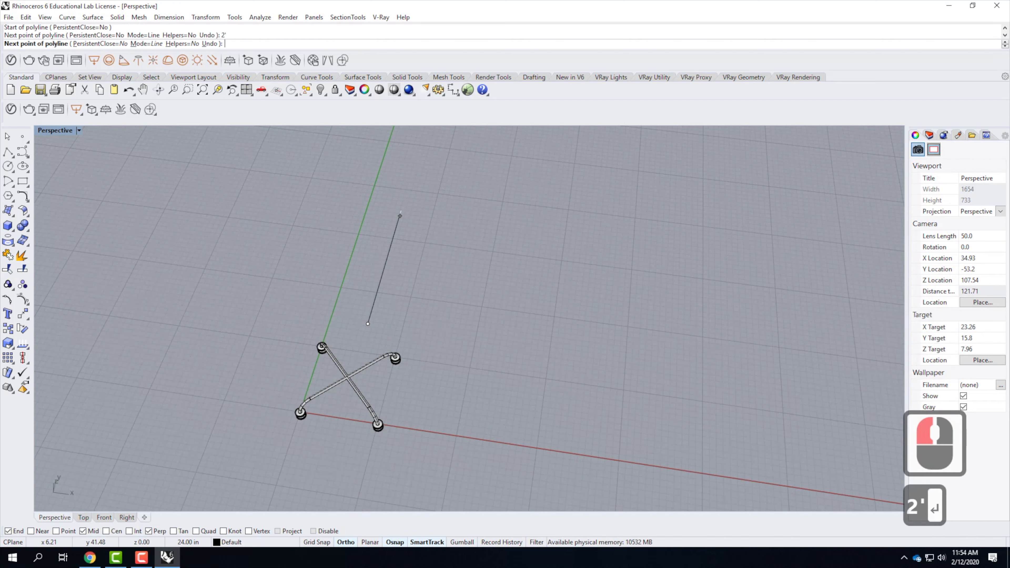
{"action": "left_click", "coordinate": [543, 361]}
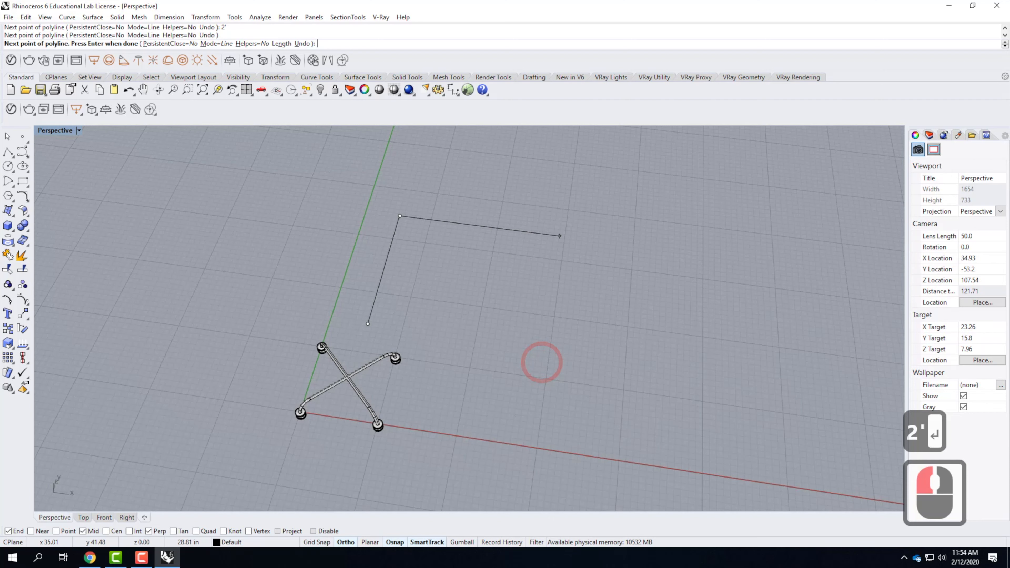
{"action": "key", "text": "Return"}
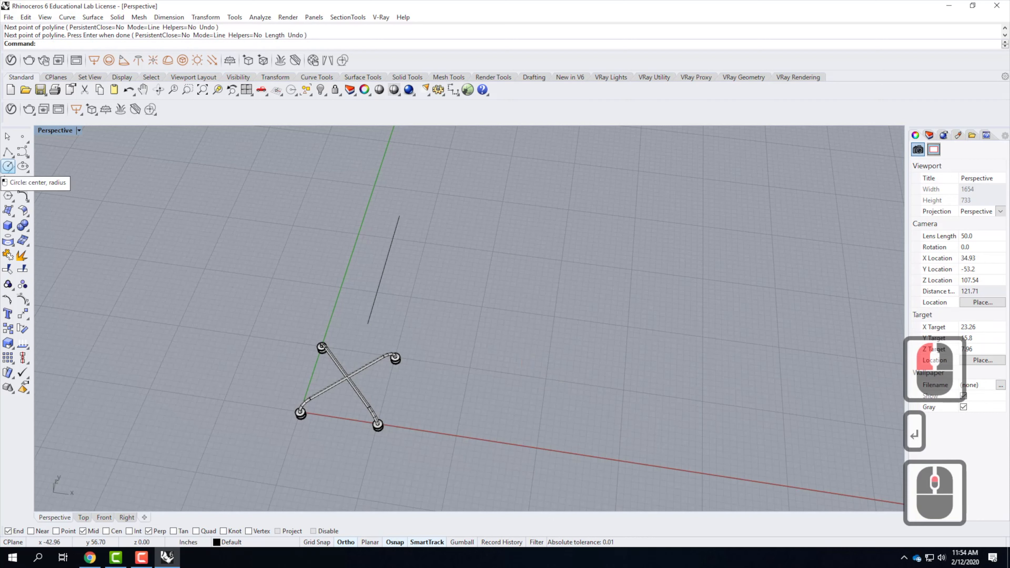
Step: Draw a circle of 0.5 inch diameter centred on the line's end nearest the crossed bars
{"action": "left_click", "coordinate": [7, 166]}
{"action": "scroll", "coordinate": [361, 327], "scroll_direction": "up", "scroll_amount": 5}
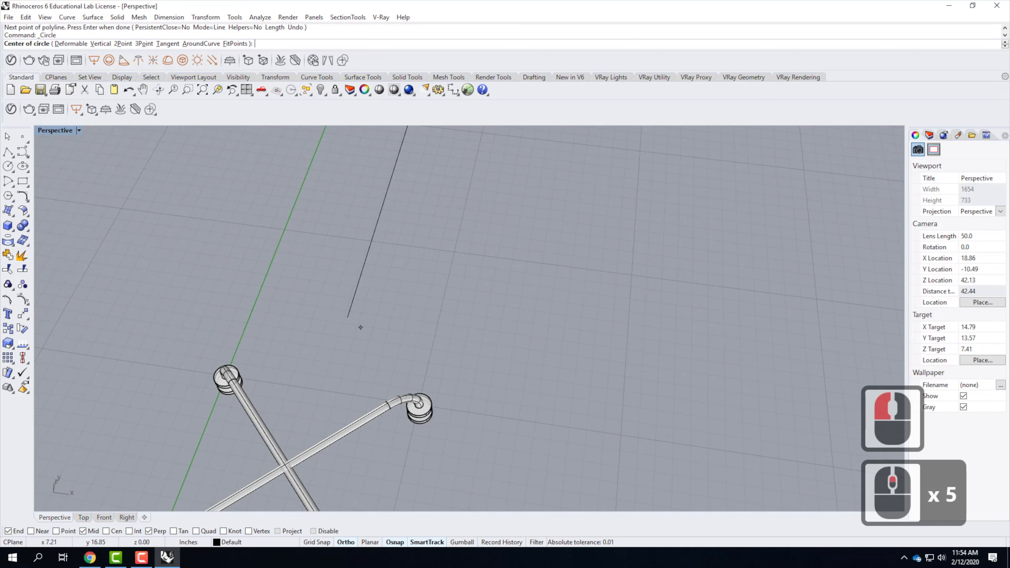
{"action": "left_click", "coordinate": [348, 318]}
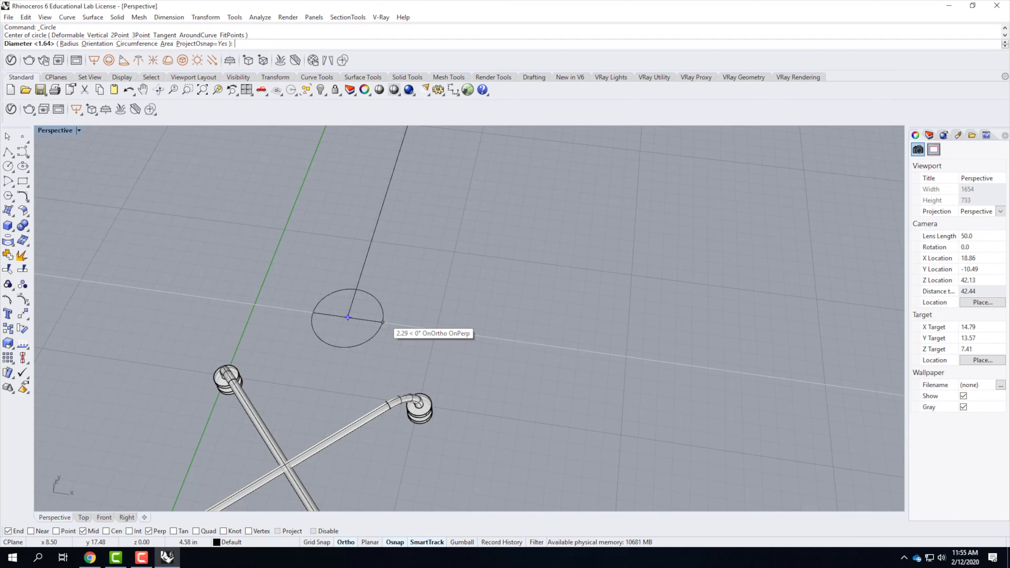
{"action": "type", "text": ".5"}
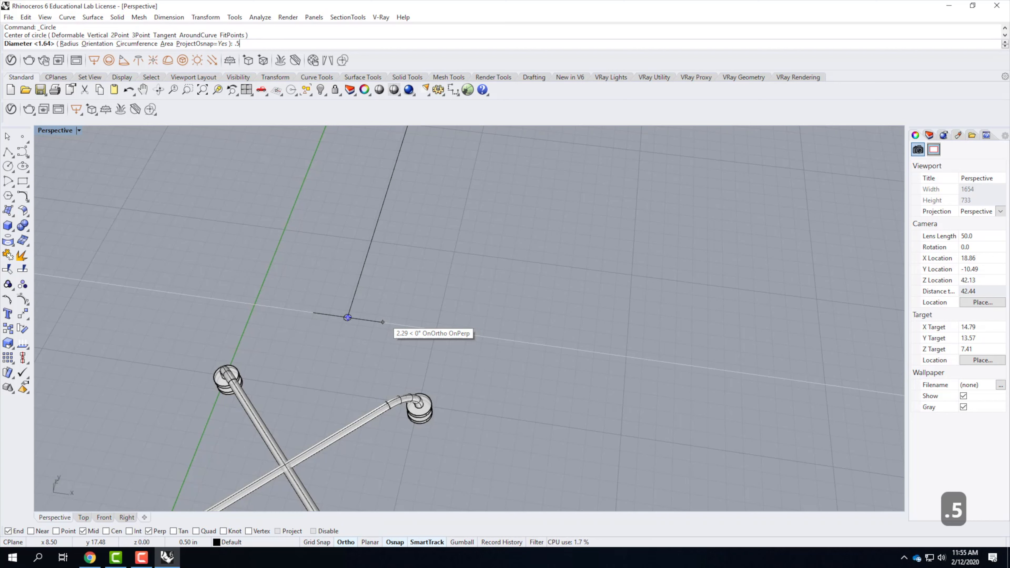
{"action": "key", "text": "Return"}
Step: Rotate the line upright with Rotate3D, using an axis parallel to X through its end at the circle's centre
{"action": "scroll", "coordinate": [353, 312], "scroll_direction": "up", "scroll_amount": 4}
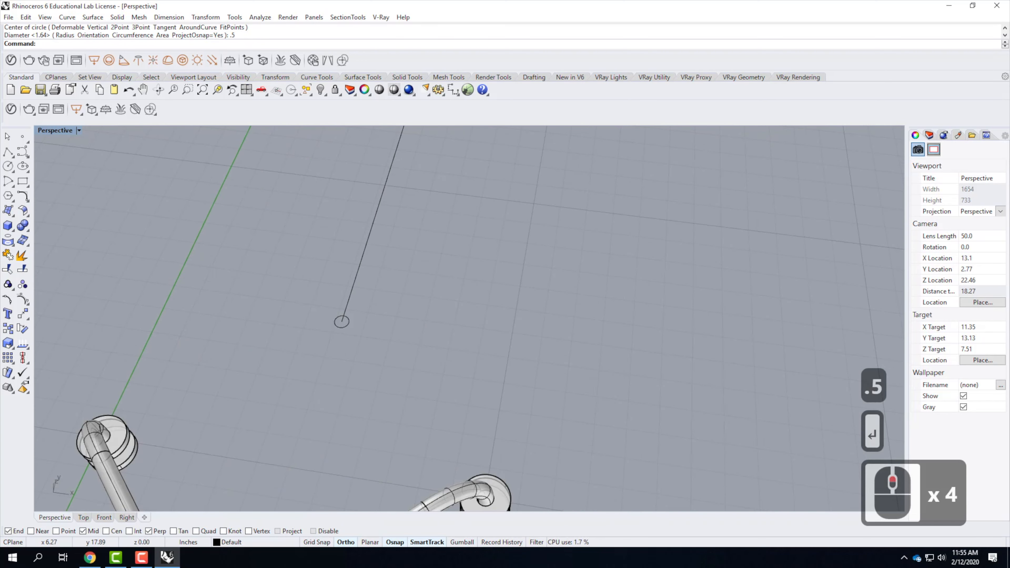
{"action": "left_click", "coordinate": [348, 318]}
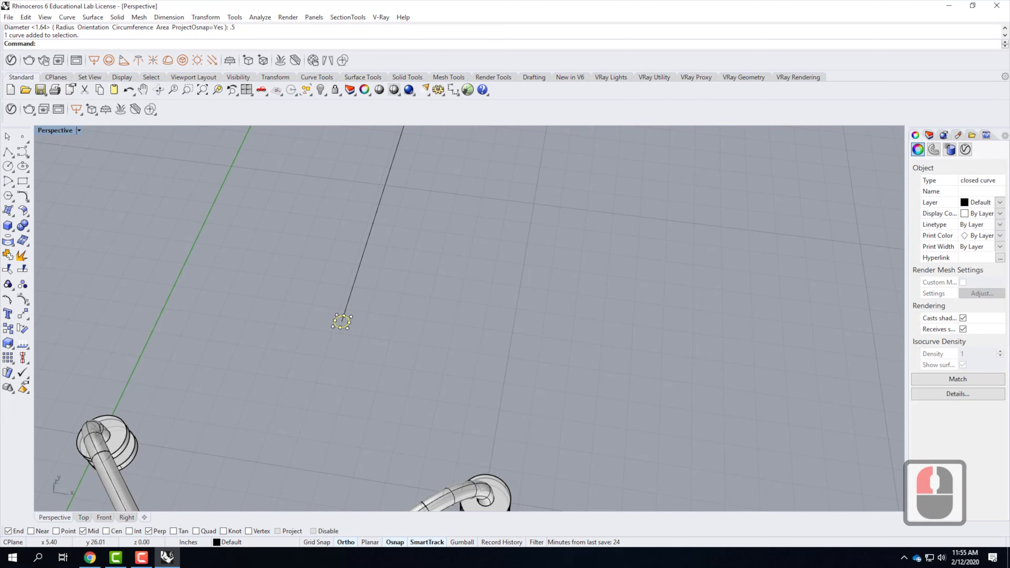
{"action": "key", "text": "Escape"}
{"action": "left_click", "coordinate": [366, 244]}
{"action": "scroll", "coordinate": [323, 402], "scroll_direction": "down", "scroll_amount": 6}
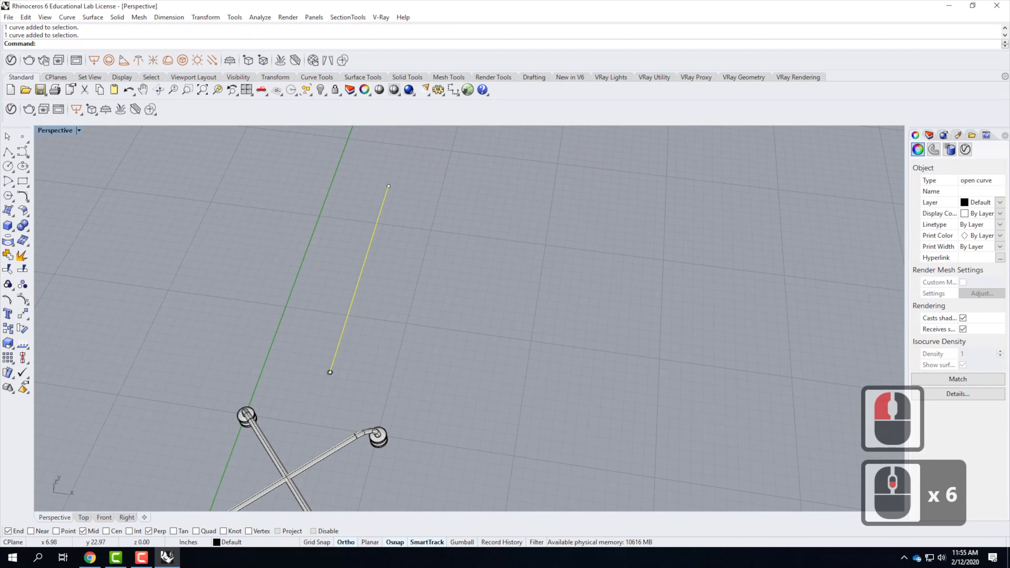
{"action": "type", "text": "rotate3d"}
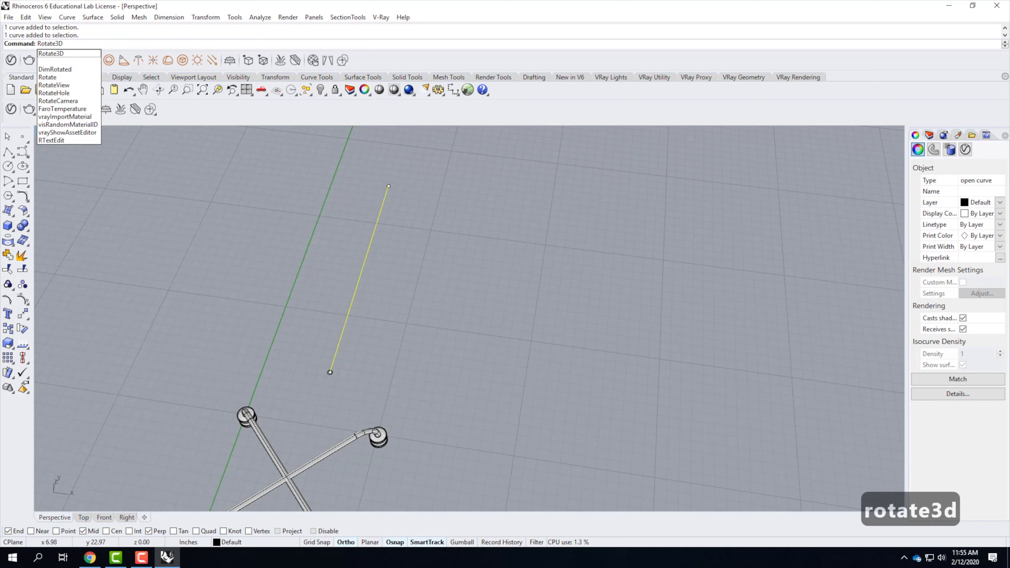
{"action": "key", "text": "Return"}
{"action": "scroll", "coordinate": [338, 319], "scroll_direction": "up", "scroll_amount": 5}
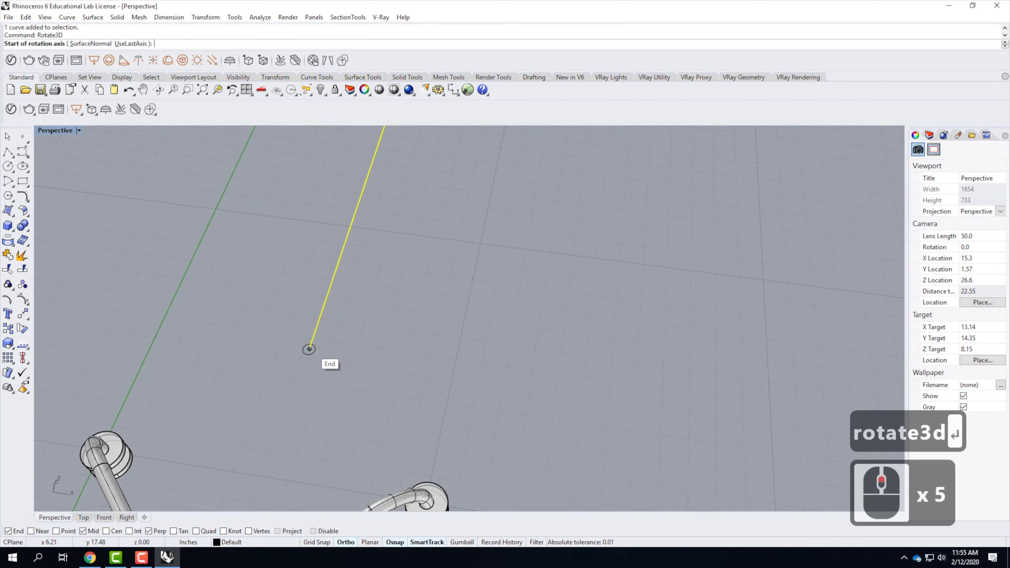
{"action": "left_click", "coordinate": [310, 349]}
{"action": "left_click", "coordinate": [425, 366]}
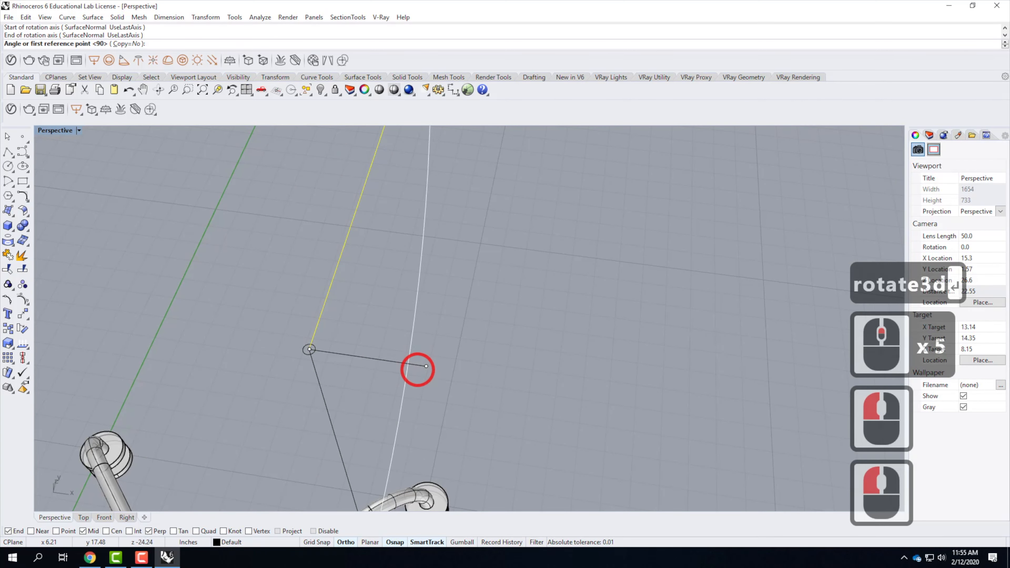
{"action": "scroll", "coordinate": [354, 354], "scroll_direction": "down", "scroll_amount": 5}
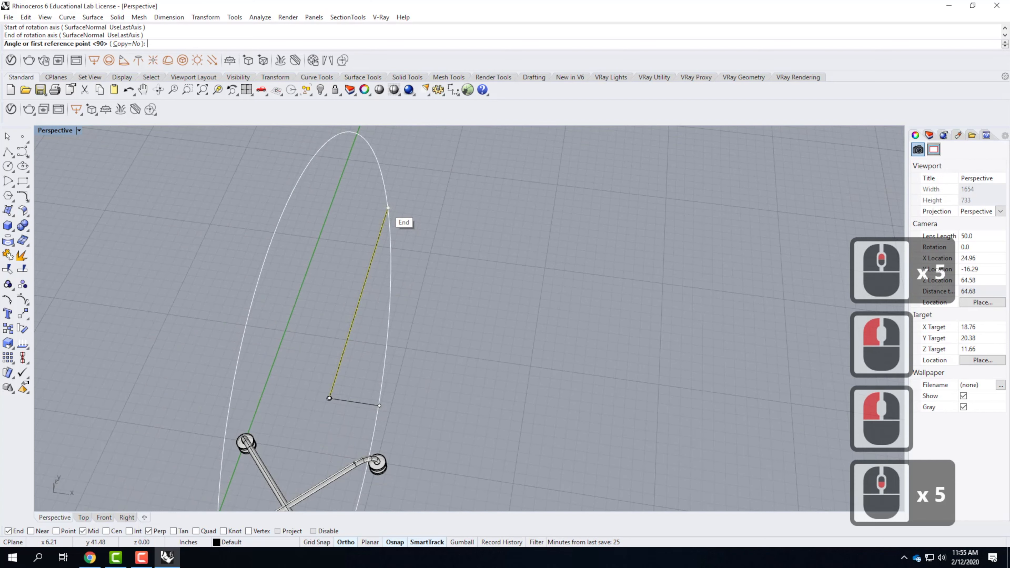
{"action": "left_click", "coordinate": [391, 216]}
{"action": "left_click", "coordinate": [271, 156]}
{"action": "left_click", "coordinate": [399, 383]}
{"action": "left_click", "coordinate": [451, 428]}
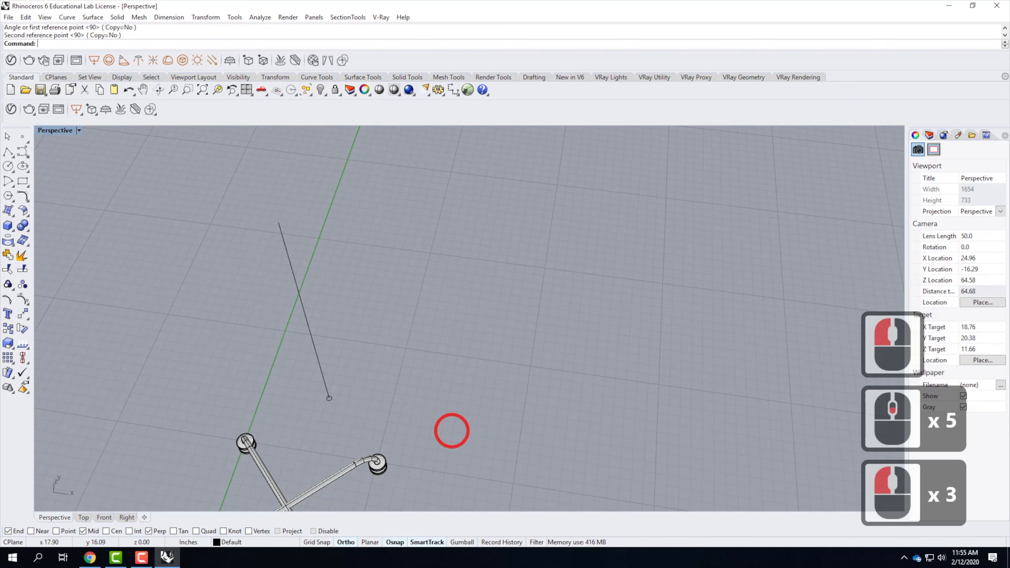
Step: Sweep the circle along the upright line with a one-rail sweep, using the Roadlike frame style and unchanged cross sections
{"action": "scroll", "coordinate": [322, 375], "scroll_direction": "up", "scroll_amount": 4}
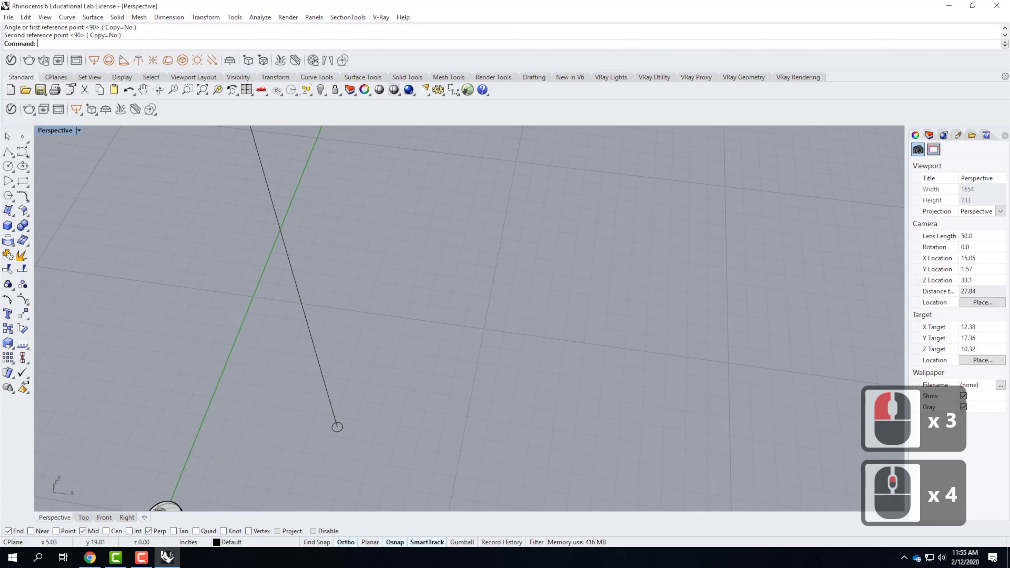
{"action": "left_click", "coordinate": [92, 17]}
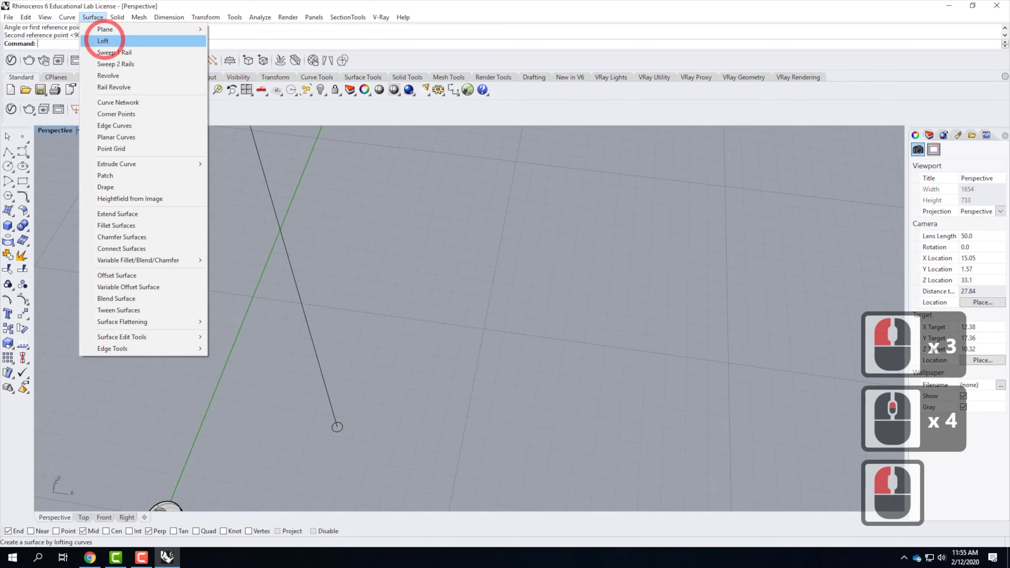
{"action": "left_click", "coordinate": [114, 52]}
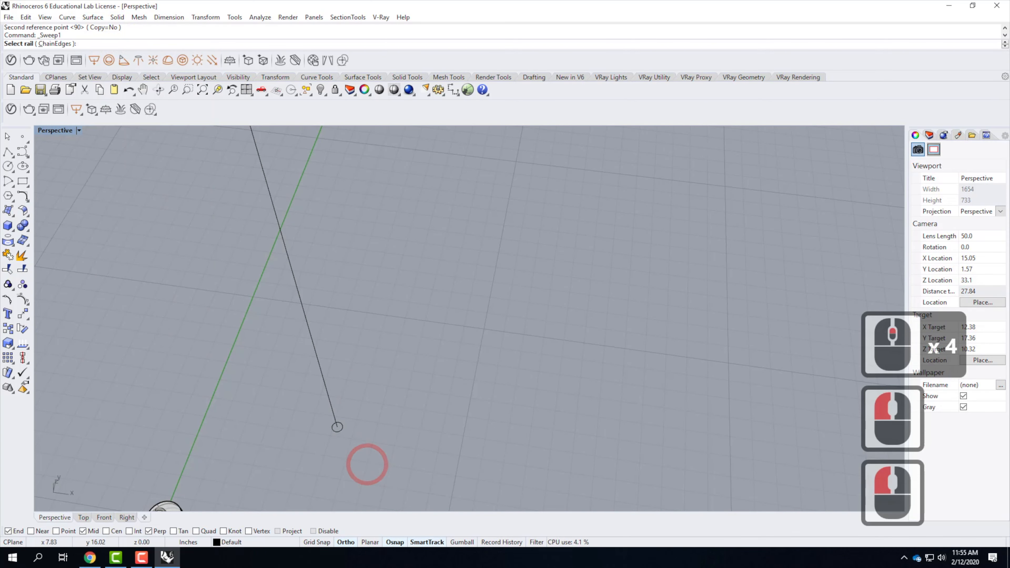
{"action": "left_click", "coordinate": [332, 411]}
{"action": "left_click", "coordinate": [337, 427]}
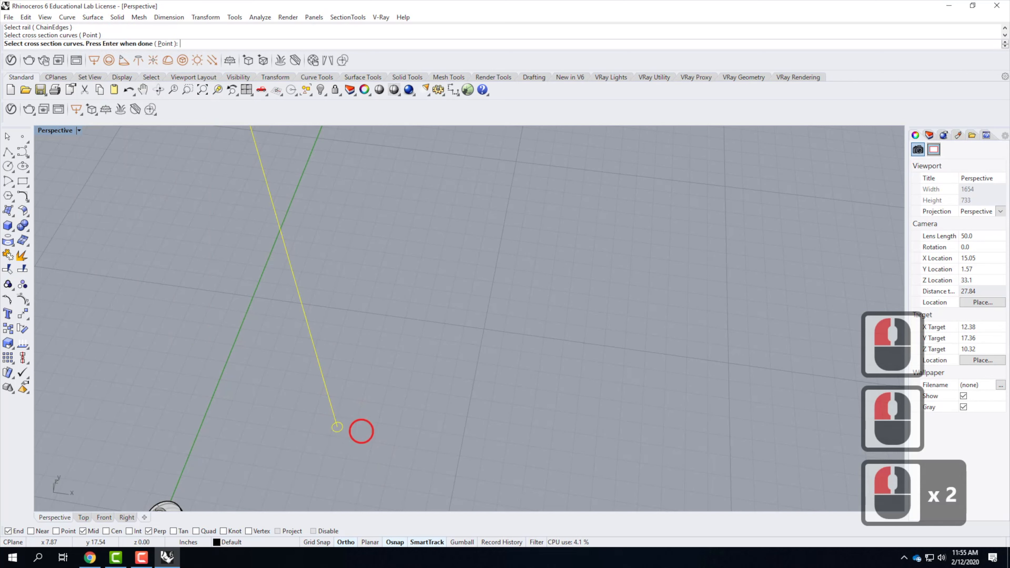
{"action": "key", "text": "Return"}
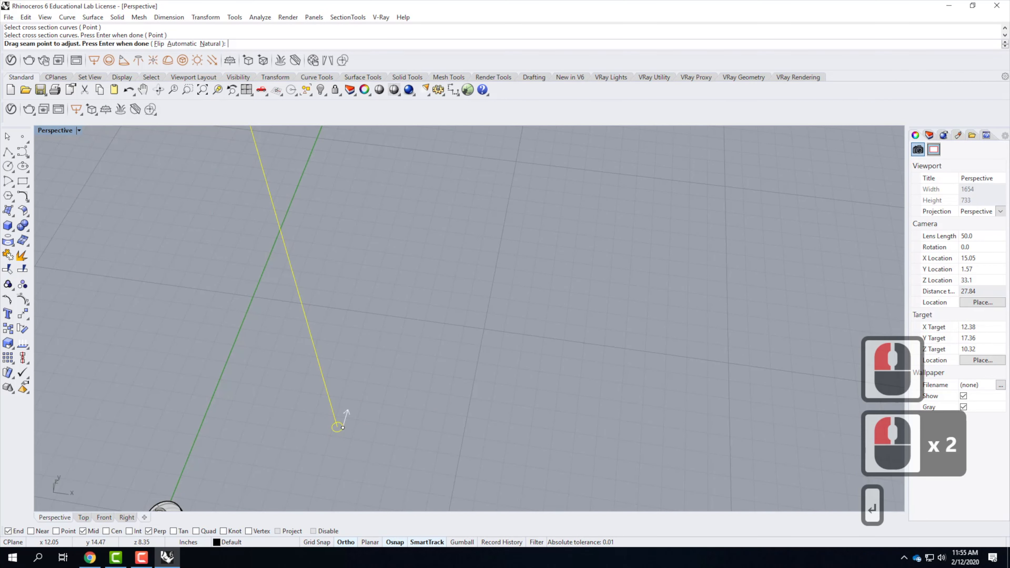
{"action": "key", "text": "Return"}
{"action": "left_click", "coordinate": [428, 419]}
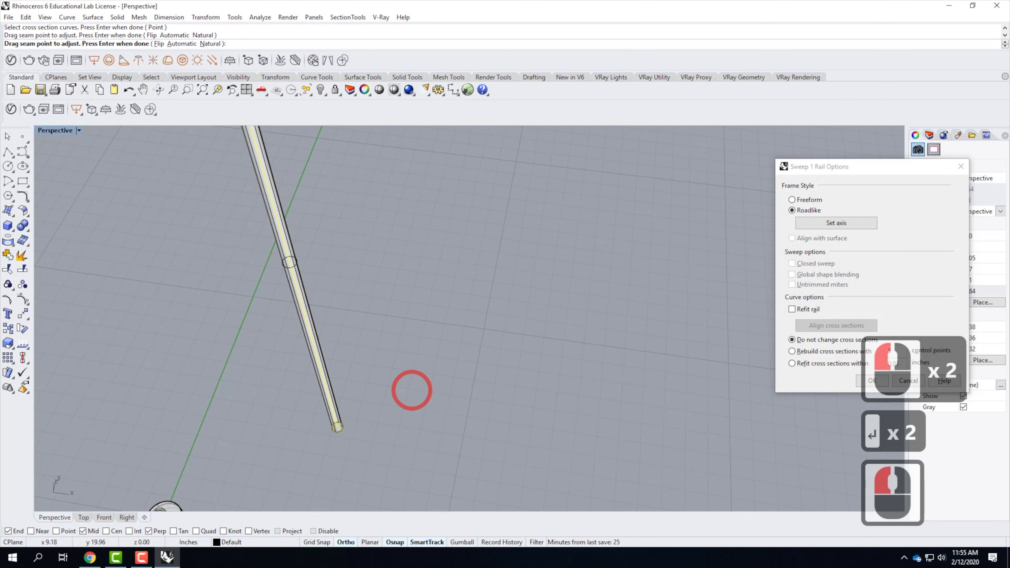
{"action": "key", "text": "Return"}
Step: Create a solid vertical cylinder of 0.5 inch diameter and 2' height beside the swept tube
{"action": "scroll", "coordinate": [469, 318], "scroll_direction": "down", "scroll_amount": 4}
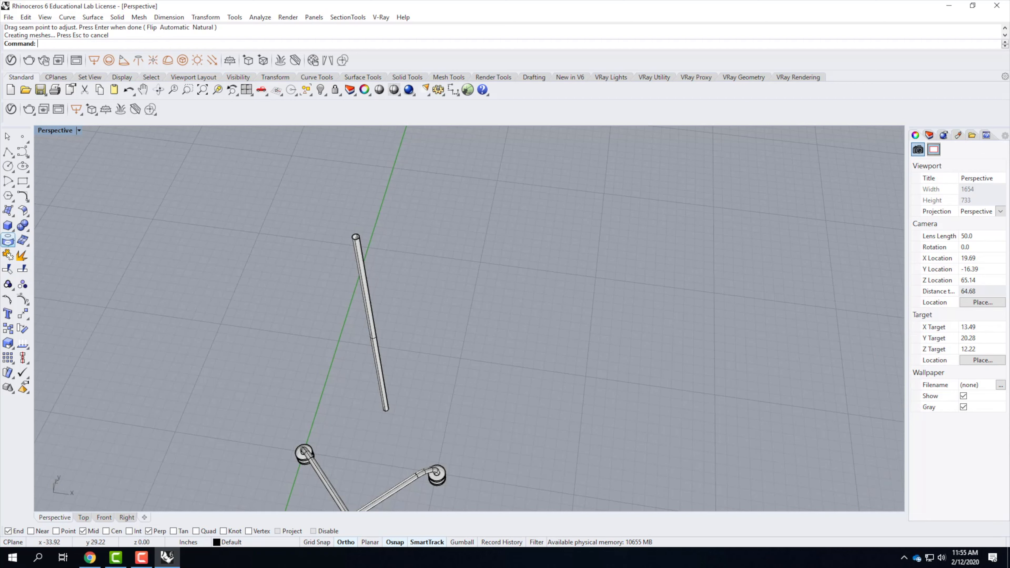
{"action": "left_click", "coordinate": [8, 225]}
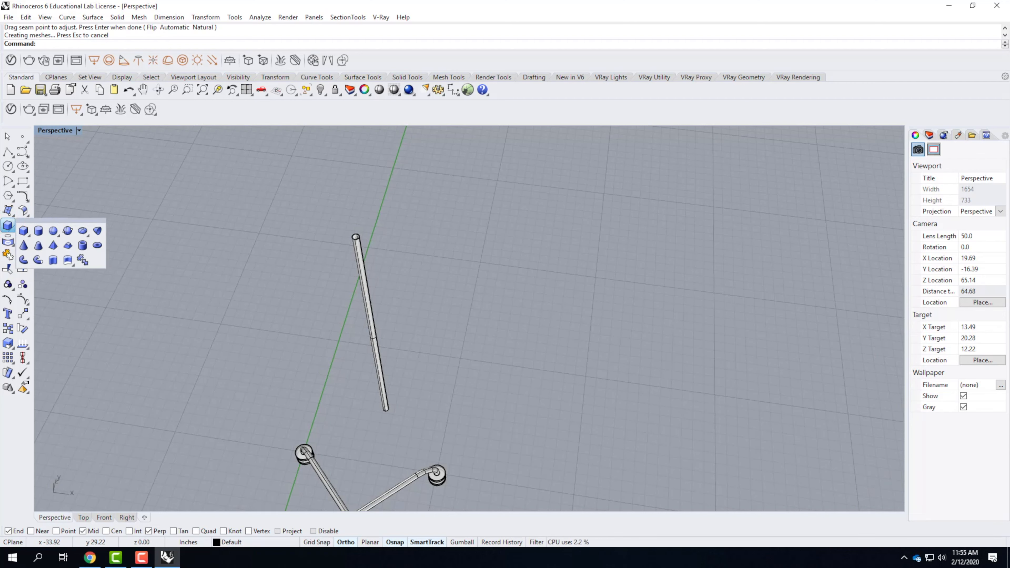
{"action": "left_click", "coordinate": [38, 231]}
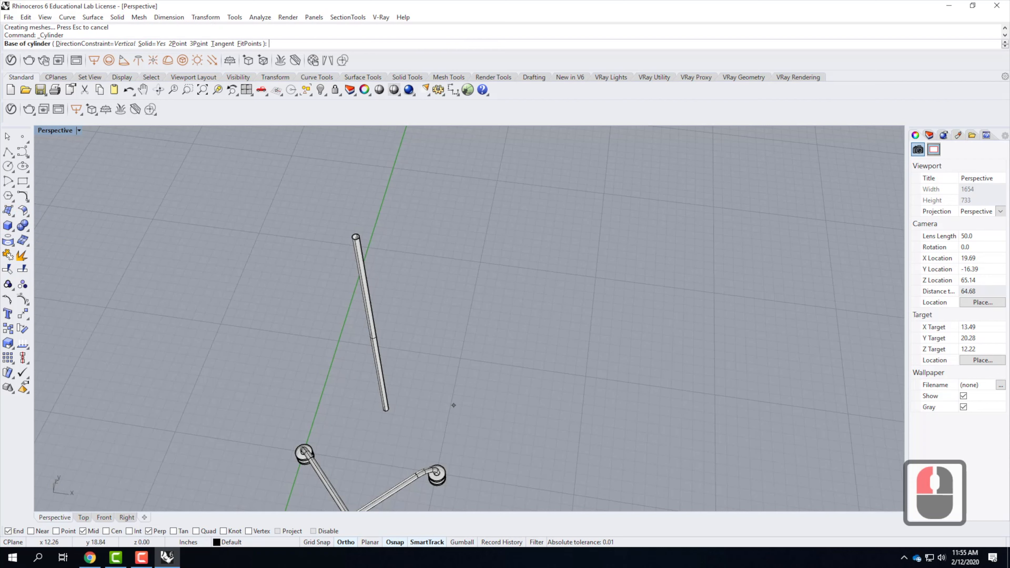
{"action": "left_click", "coordinate": [443, 417]}
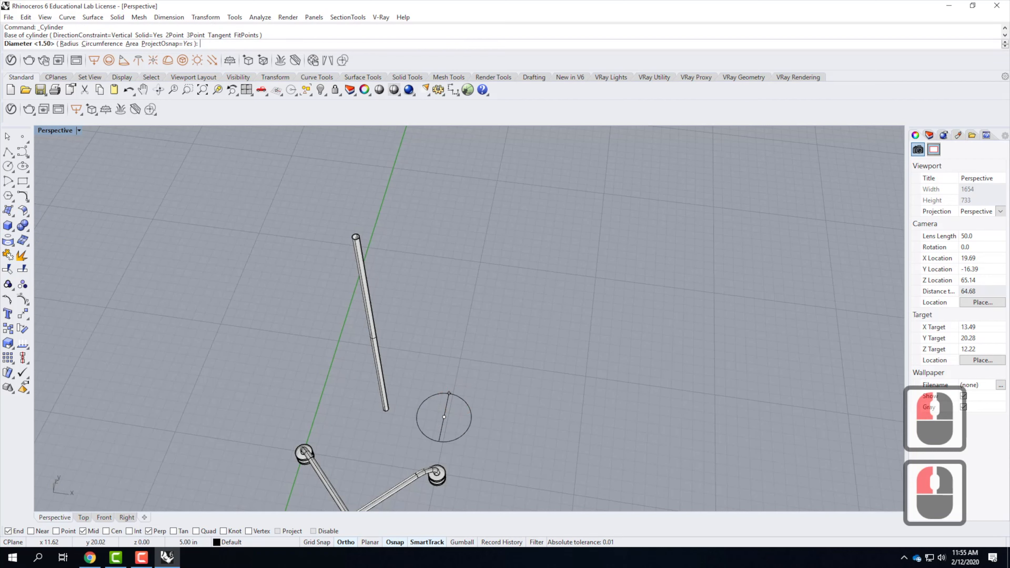
{"action": "type", "text": ".5"}
{"action": "key", "text": "Return"}
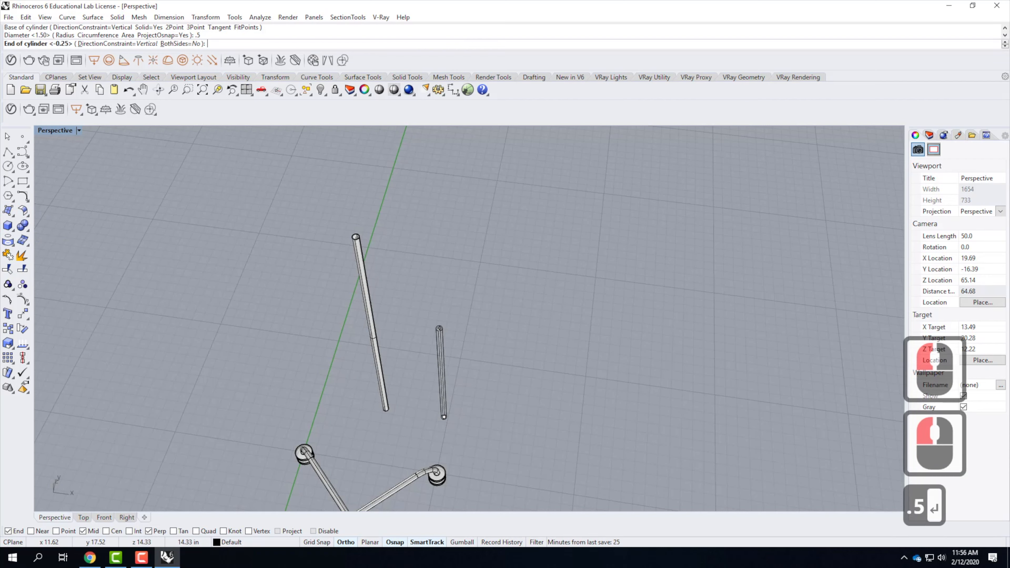
{"action": "type", "text": "2'"}
{"action": "key", "text": "Return"}
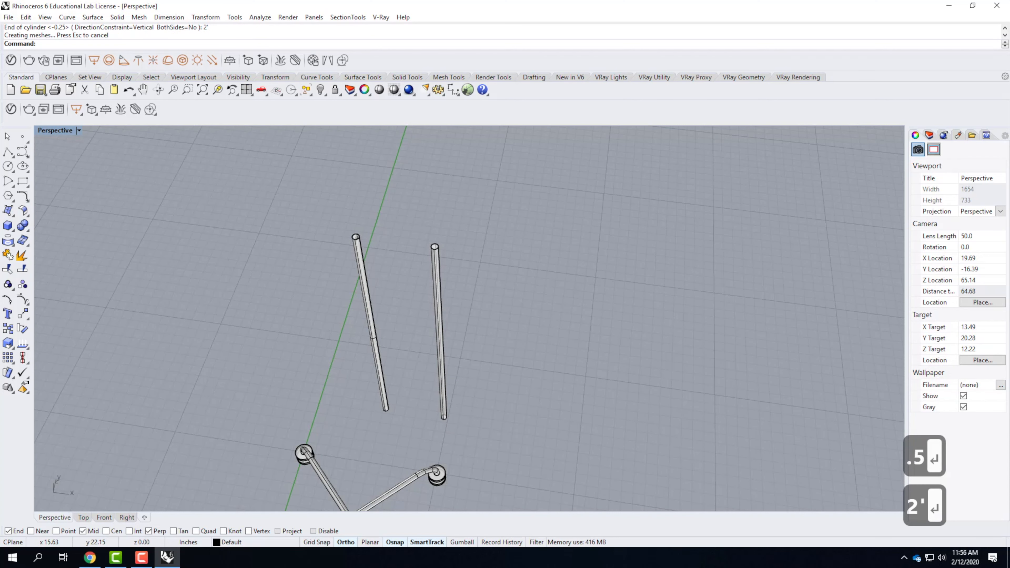
Step: Examine the solid cylinder and the swept tube, comparing their object types and end conditions
{"action": "scroll", "coordinate": [430, 248], "scroll_direction": "up", "scroll_amount": 4}
{"action": "left_click", "coordinate": [467, 349]}
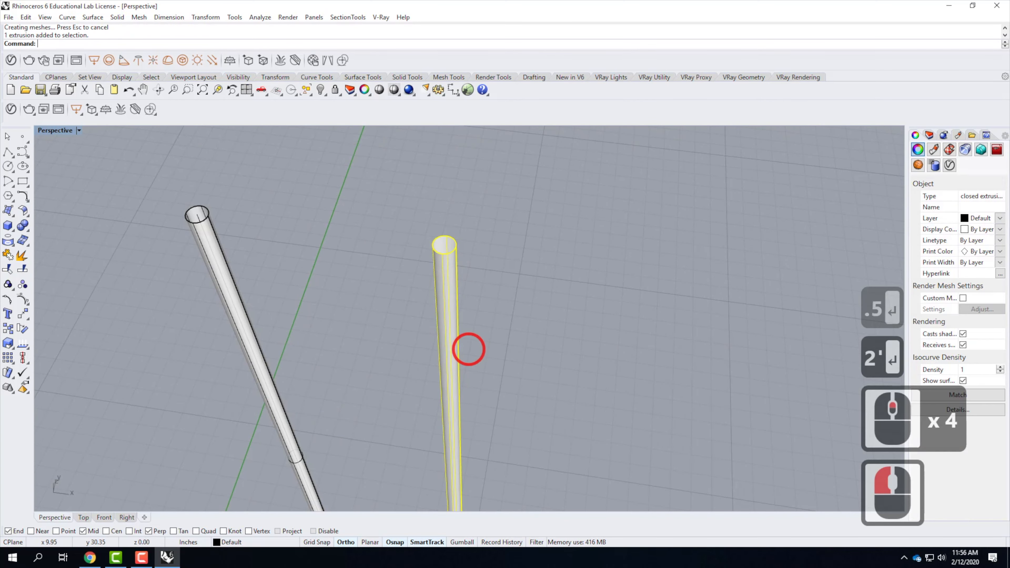
{"action": "left_click", "coordinate": [238, 254]}
{"action": "left_click", "coordinate": [195, 210]}
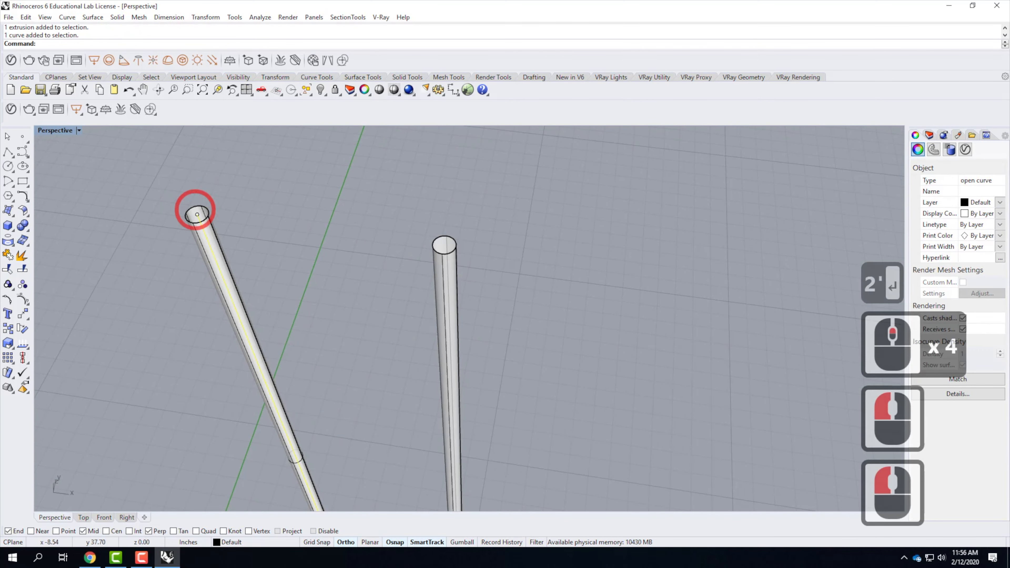
{"action": "left_click", "coordinate": [208, 214]}
{"action": "left_click", "coordinate": [454, 242]}
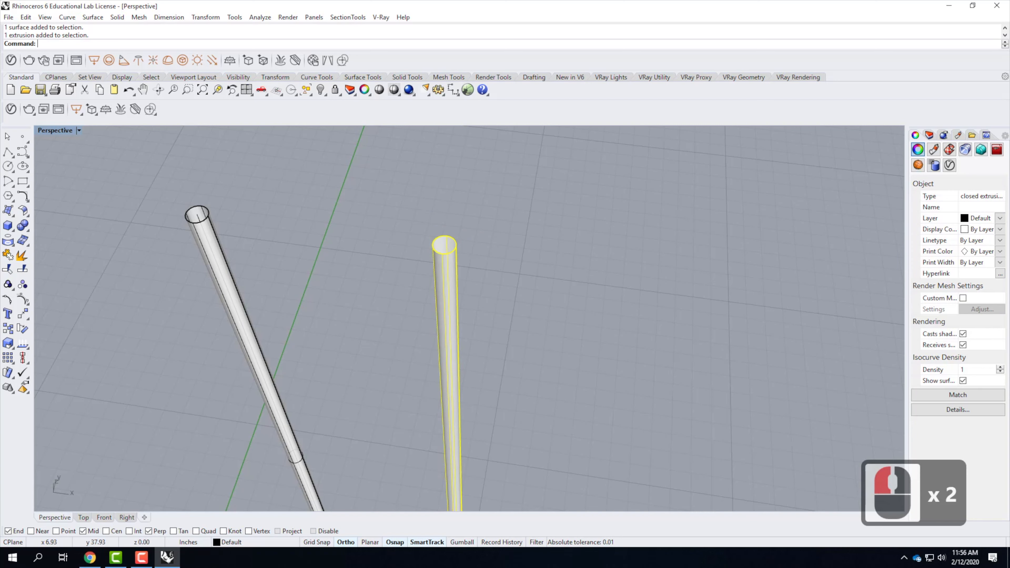
Step: Delete the solid comparison cylinder beside the swept tube
{"action": "scroll", "coordinate": [488, 214], "scroll_direction": "down", "scroll_amount": 3}
{"action": "left_click", "coordinate": [488, 215]}
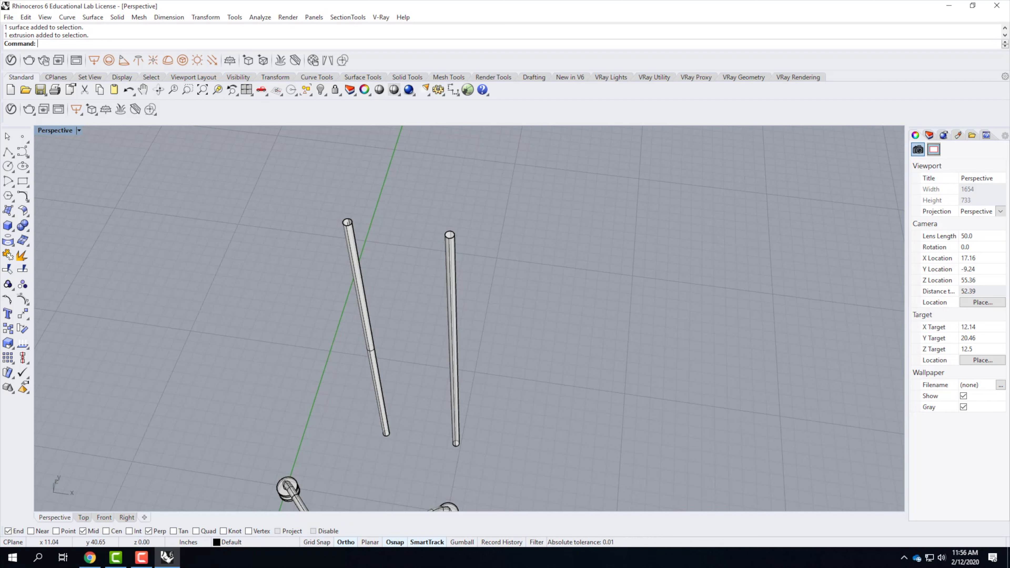
{"action": "left_click", "coordinate": [450, 244]}
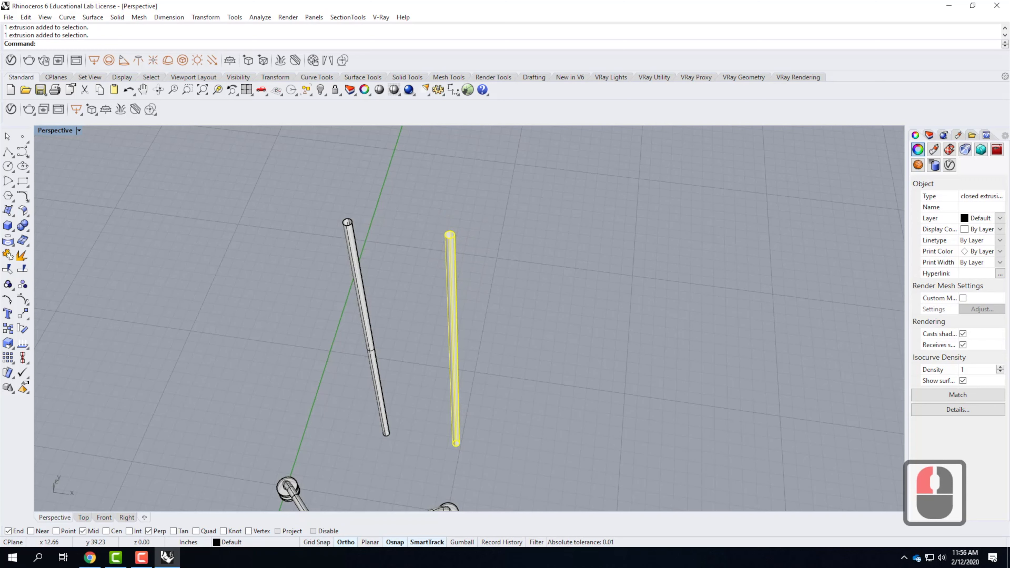
{"action": "key", "text": "Delete"}
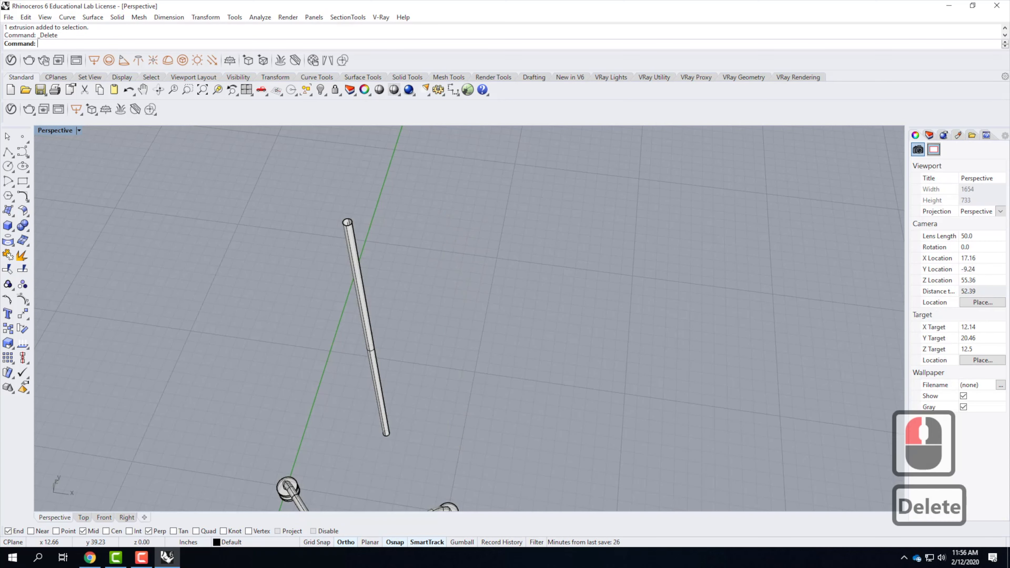
Step: Draw a horizontal circle of 1.75 inch diameter centred on the upper end of the tube's centre line
{"action": "scroll", "coordinate": [359, 230], "scroll_direction": "up", "scroll_amount": 4}
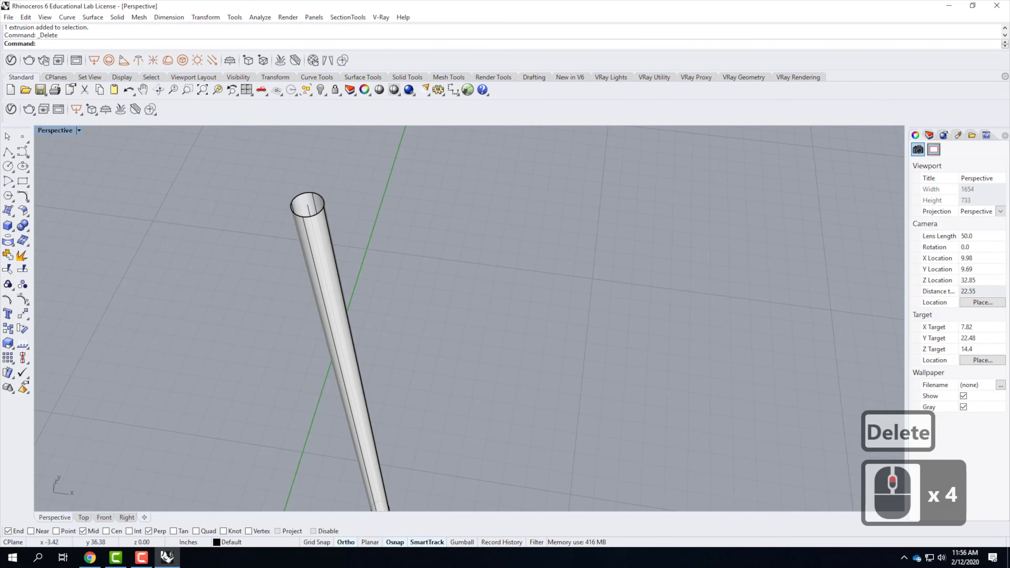
{"action": "left_click", "coordinate": [307, 236]}
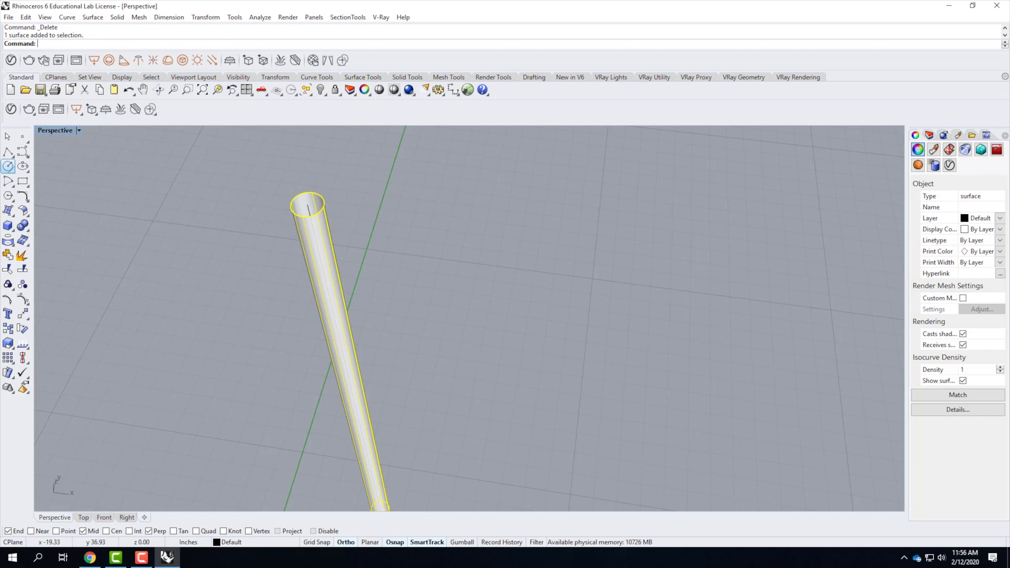
{"action": "left_click", "coordinate": [8, 166]}
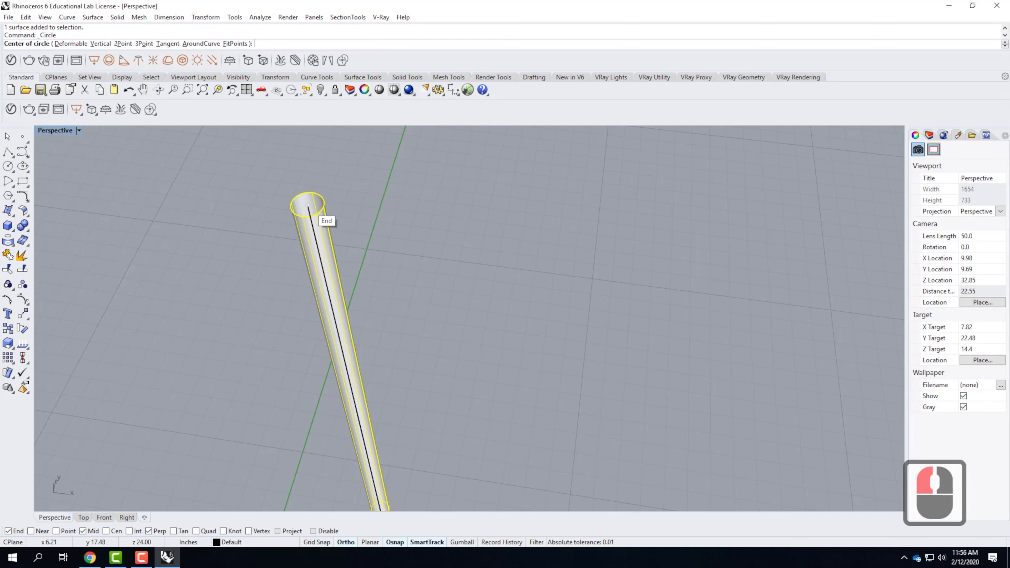
{"action": "left_click", "coordinate": [307, 205]}
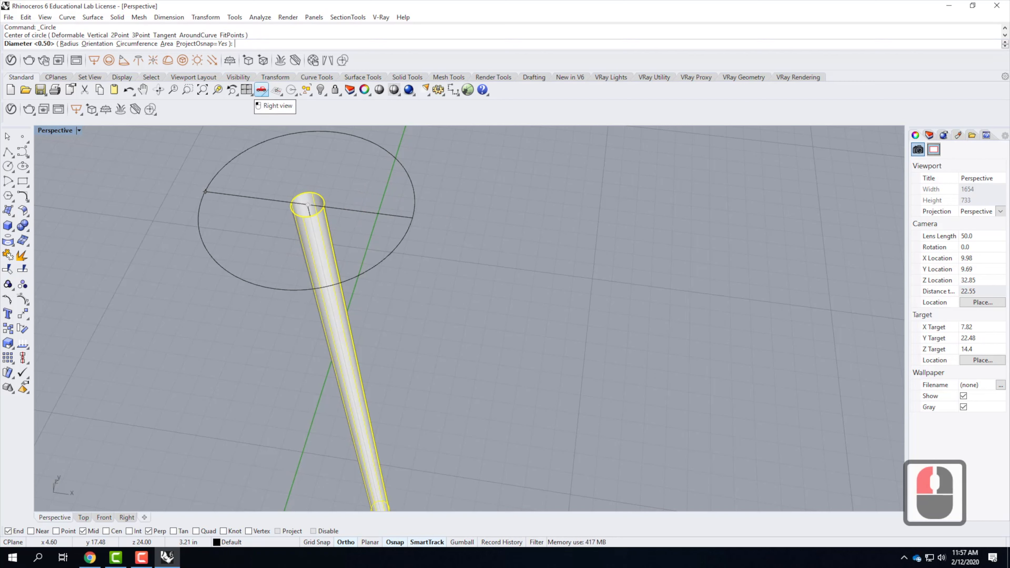
{"action": "type", "text": "1.75"}
{"action": "key", "text": "Return"}
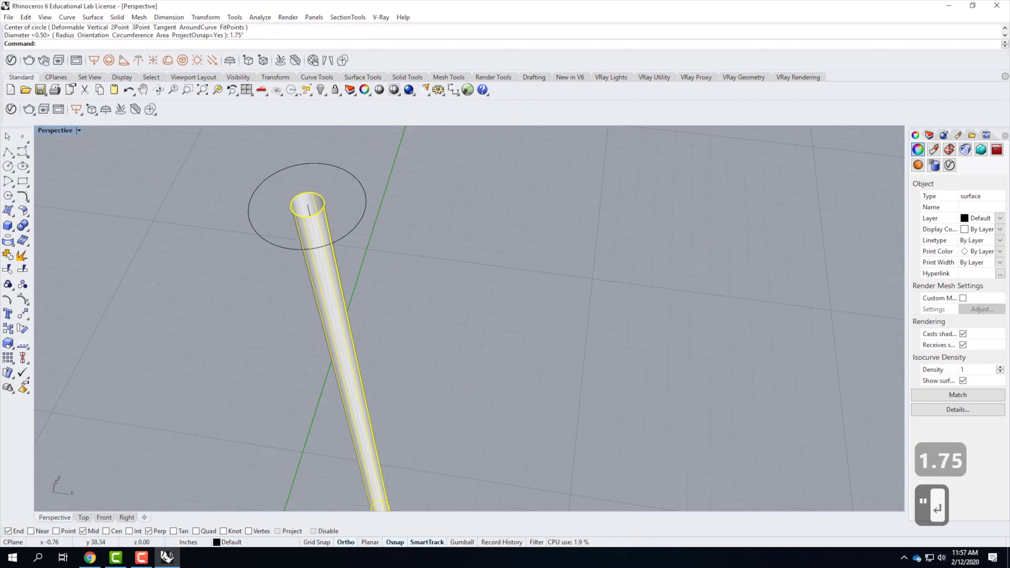
Step: Rotate the 1.75 inch circle upright with Rotate3D, using an axis parallel to X through its opposite control points
{"action": "left_click", "coordinate": [356, 217]}
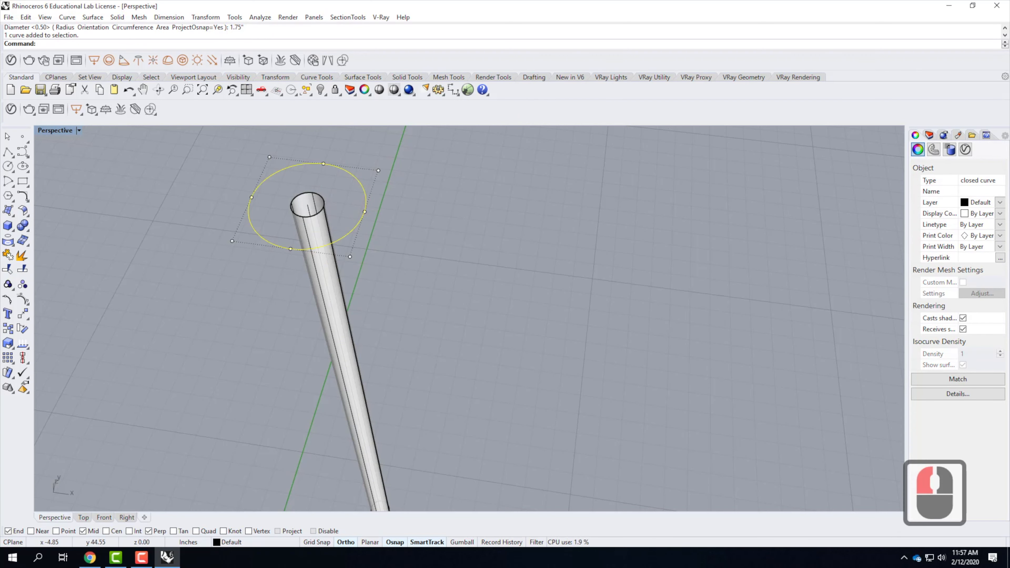
{"action": "left_click", "coordinate": [206, 17]}
{"action": "left_click", "coordinate": [218, 64]}
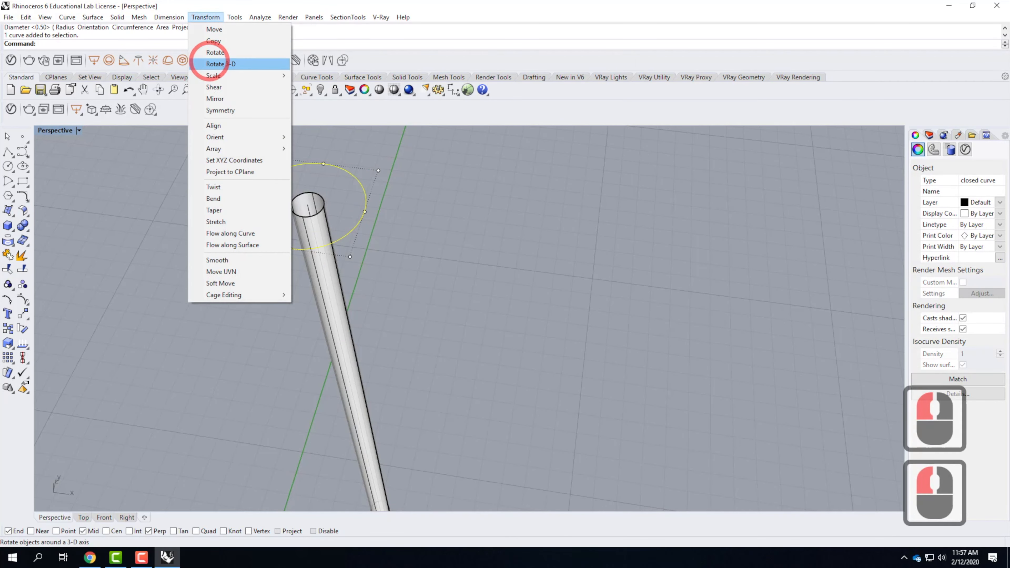
{"action": "left_click", "coordinate": [252, 197]}
{"action": "left_click", "coordinate": [365, 211]}
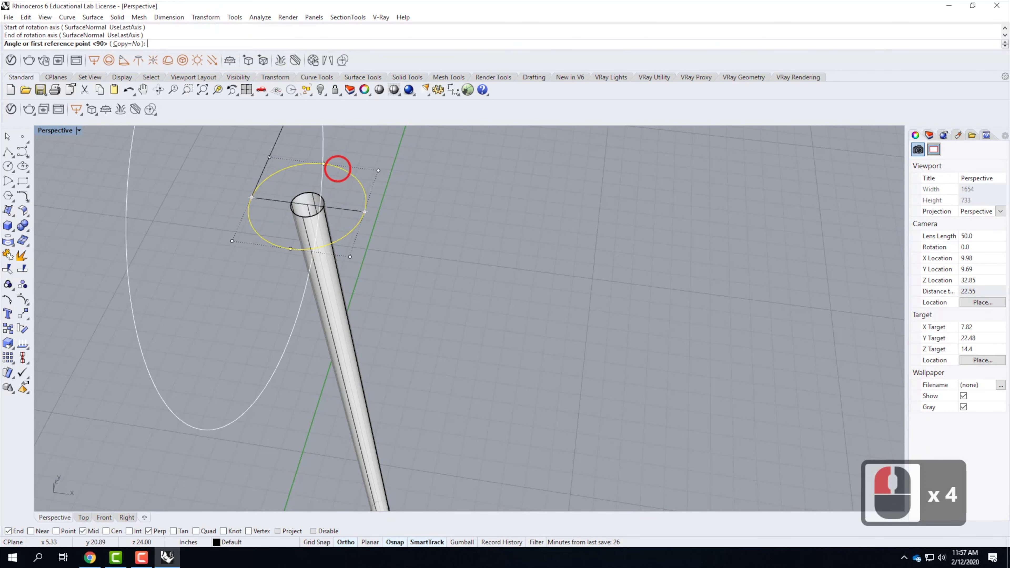
{"action": "scroll", "coordinate": [235, 186], "scroll_direction": "down", "scroll_amount": 3}
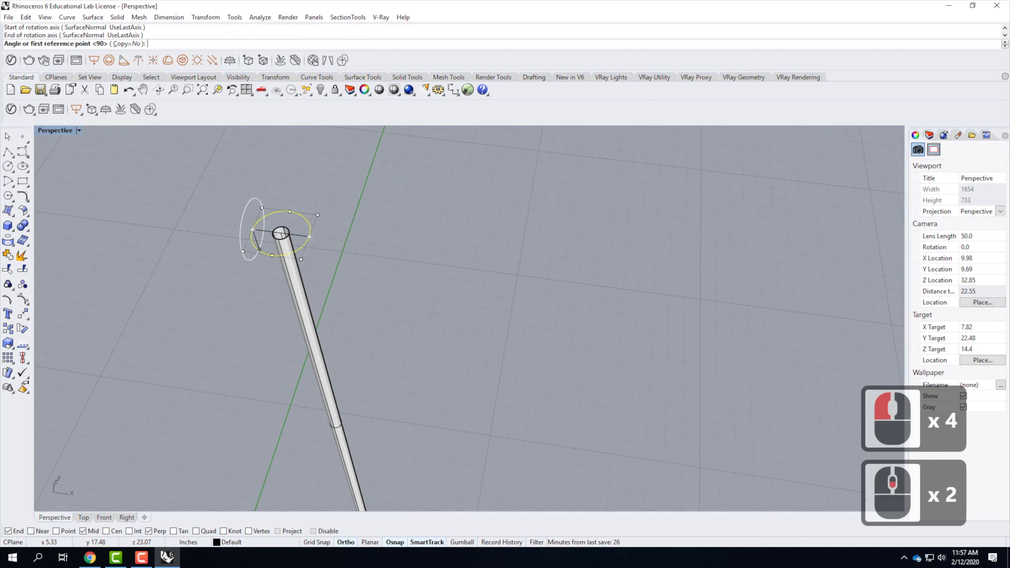
{"action": "left_click", "coordinate": [264, 194]}
{"action": "left_click", "coordinate": [235, 176]}
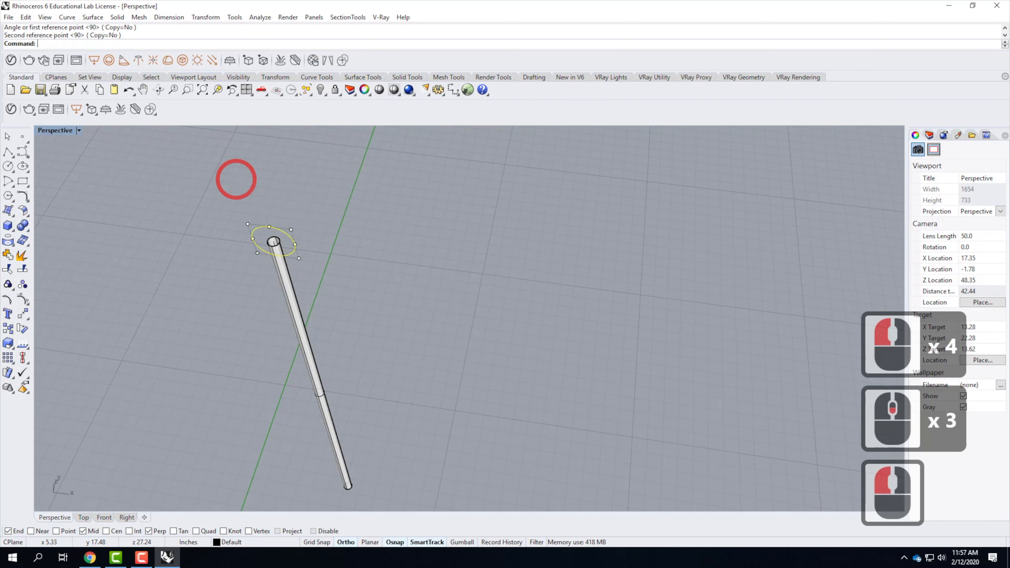
Step: Delete the rotated 1.75 inch circle at the tube's upper end
{"action": "scroll", "coordinate": [310, 270], "scroll_direction": "up", "scroll_amount": 4}
{"action": "left_click", "coordinate": [420, 319]}
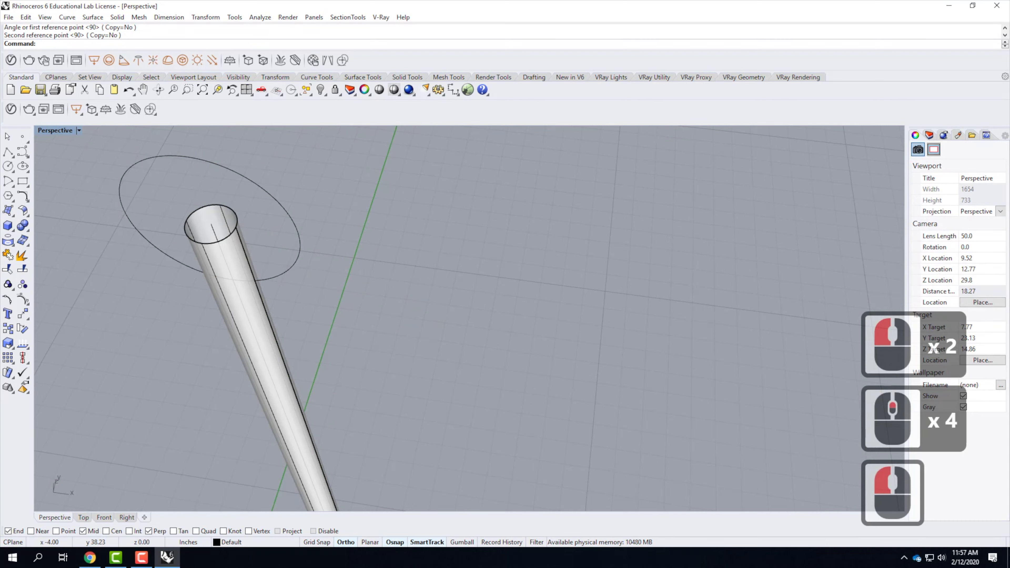
{"action": "left_click", "coordinate": [292, 215]}
{"action": "key", "text": "Delete"}
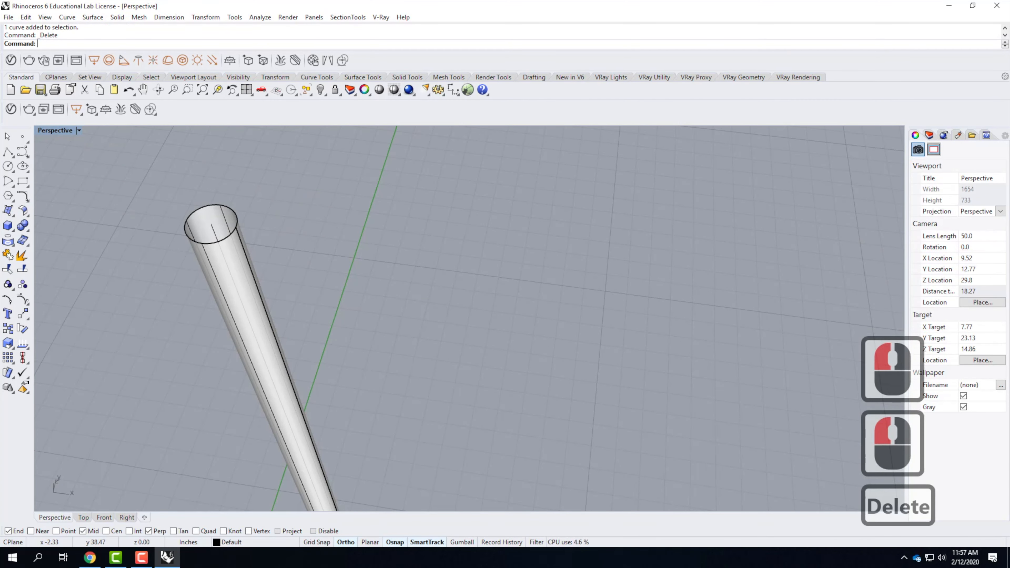
Step: Draw a vertical circle of 1.75" diameter in the Front view plane, centred on the upper end of the tube's centre line
{"action": "left_click", "coordinate": [8, 166]}
{"action": "left_click", "coordinate": [211, 223]}
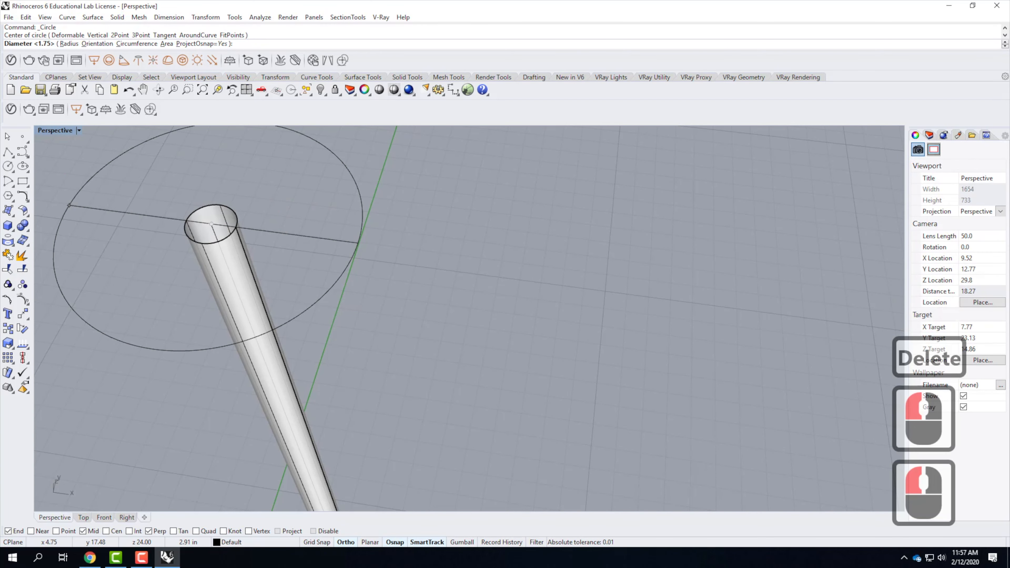
{"action": "double_click", "coordinate": [58, 130]}
{"action": "scroll", "coordinate": [159, 414], "scroll_direction": "down", "scroll_amount": 7}
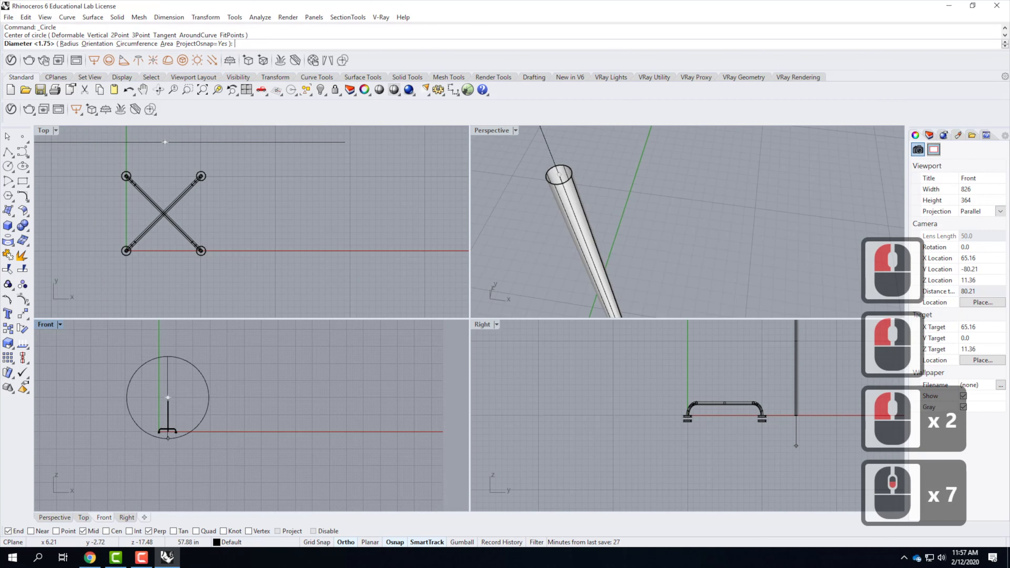
{"action": "scroll", "coordinate": [162, 411], "scroll_direction": "up", "scroll_amount": 5}
{"action": "scroll", "coordinate": [162, 412], "scroll_direction": "up", "scroll_amount": 10}
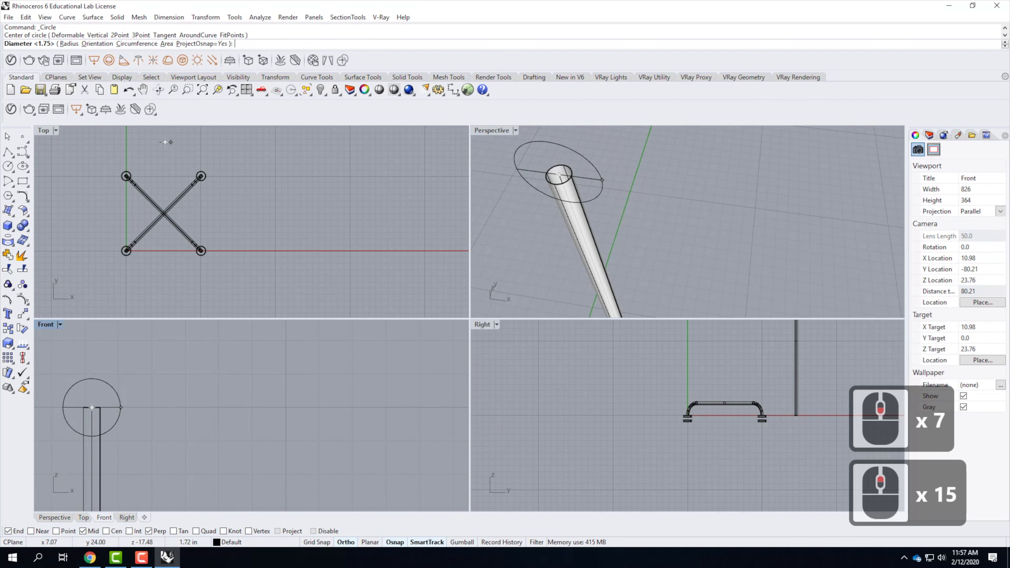
{"action": "scroll", "coordinate": [181, 395], "scroll_direction": "down", "scroll_amount": 5}
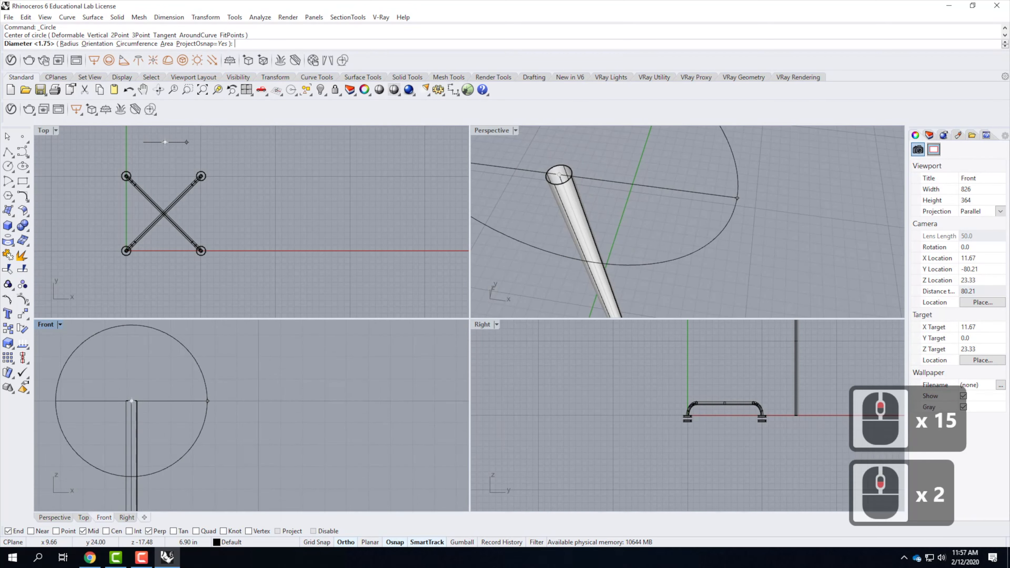
{"action": "scroll", "coordinate": [151, 357], "scroll_direction": "up", "scroll_amount": 5}
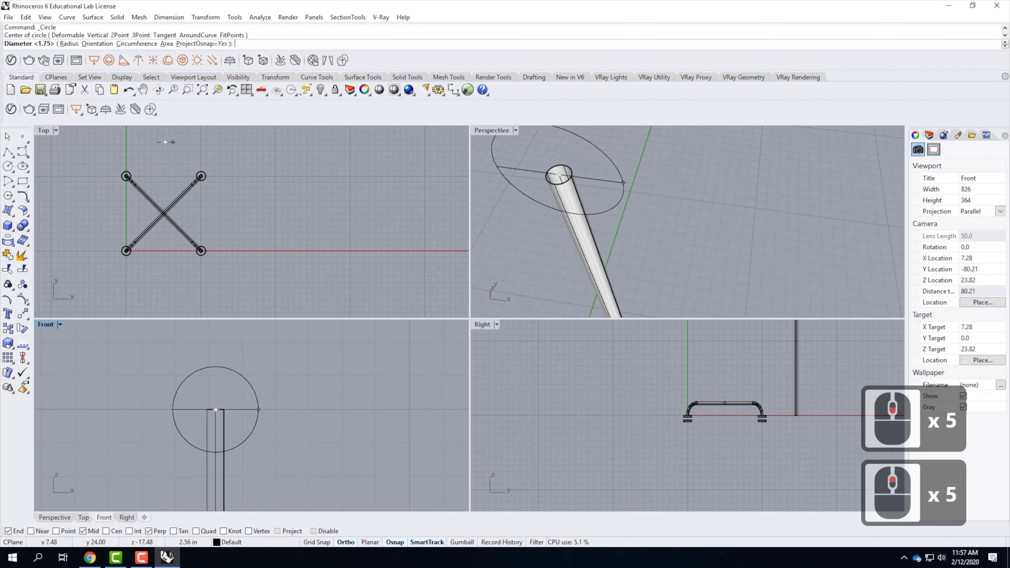
{"action": "type", "text": "1.75\""}
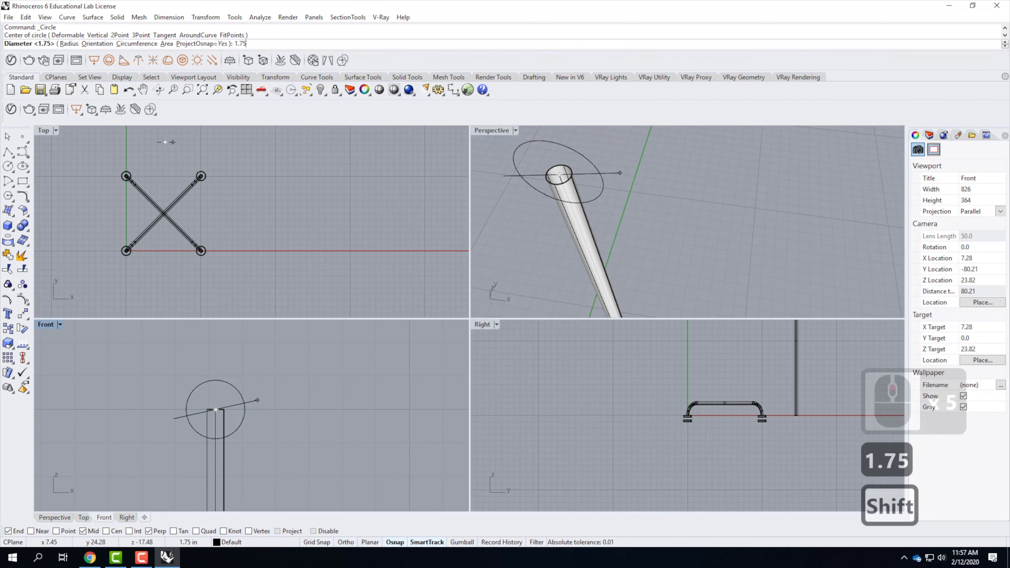
{"action": "key", "text": "Return"}
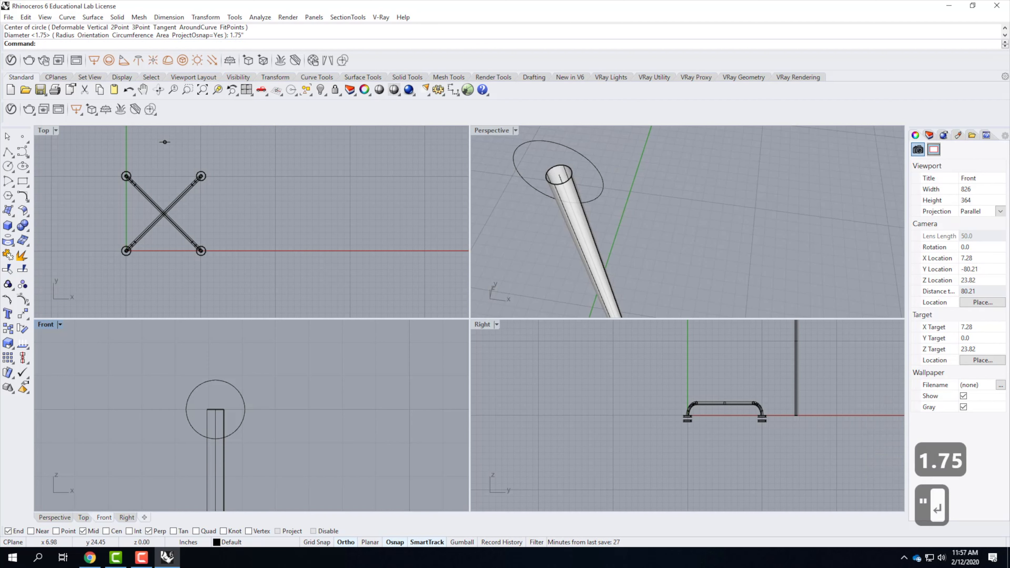
Step: Draw a vertical circle of 3/8" diameter, centred on the upper end of the tube's centre line, concentric with the 1.75" circle
{"action": "left_click", "coordinate": [306, 413]}
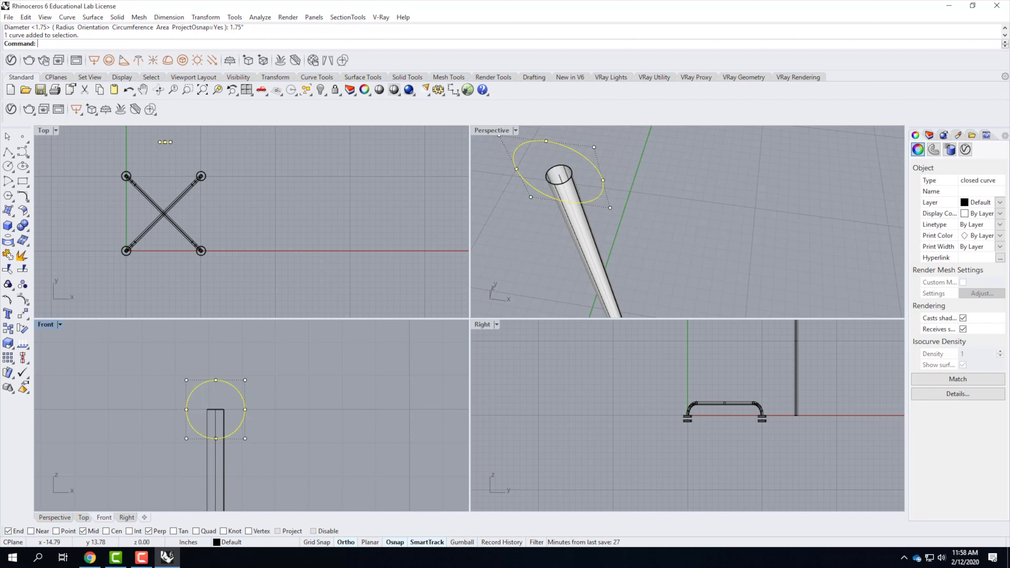
{"action": "left_click", "coordinate": [8, 166]}
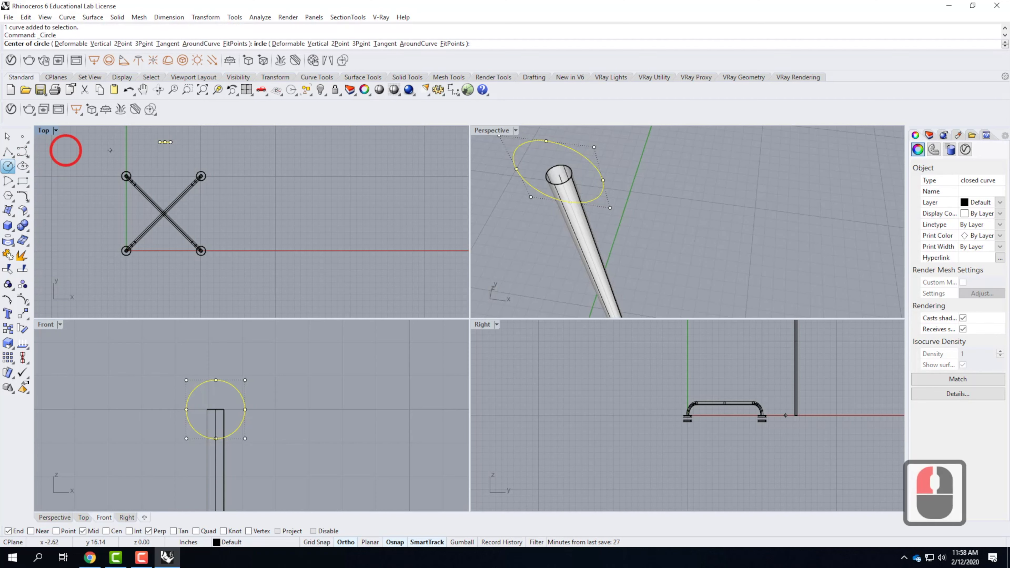
{"action": "left_click", "coordinate": [559, 174]}
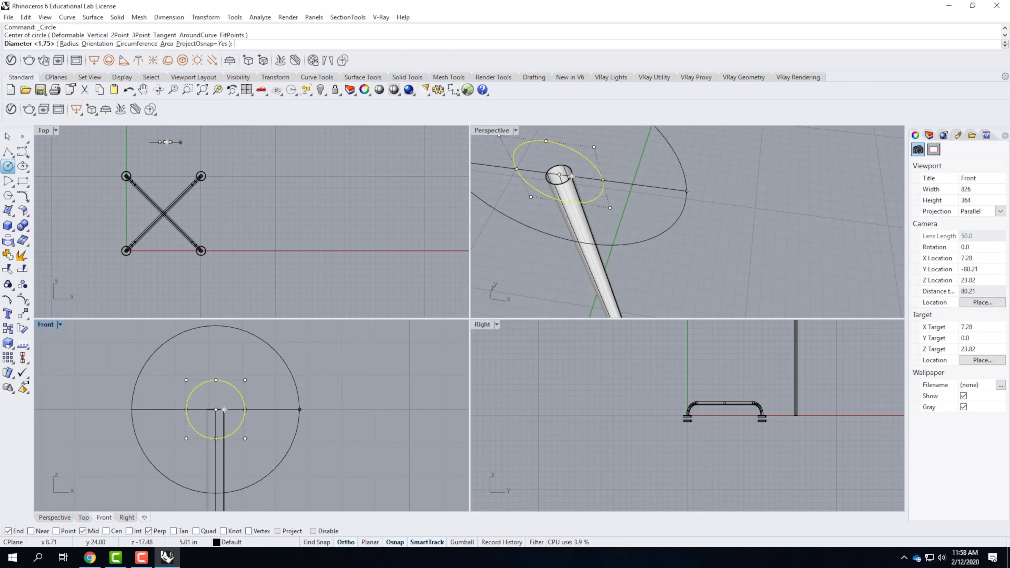
{"action": "type", "text": "3/8"}
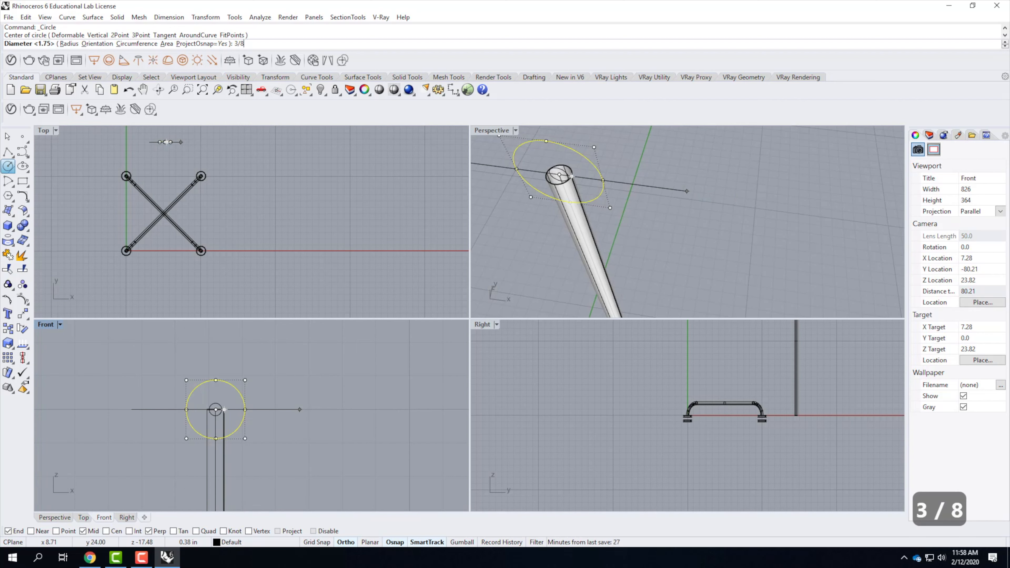
{"action": "type", "text": "\""}
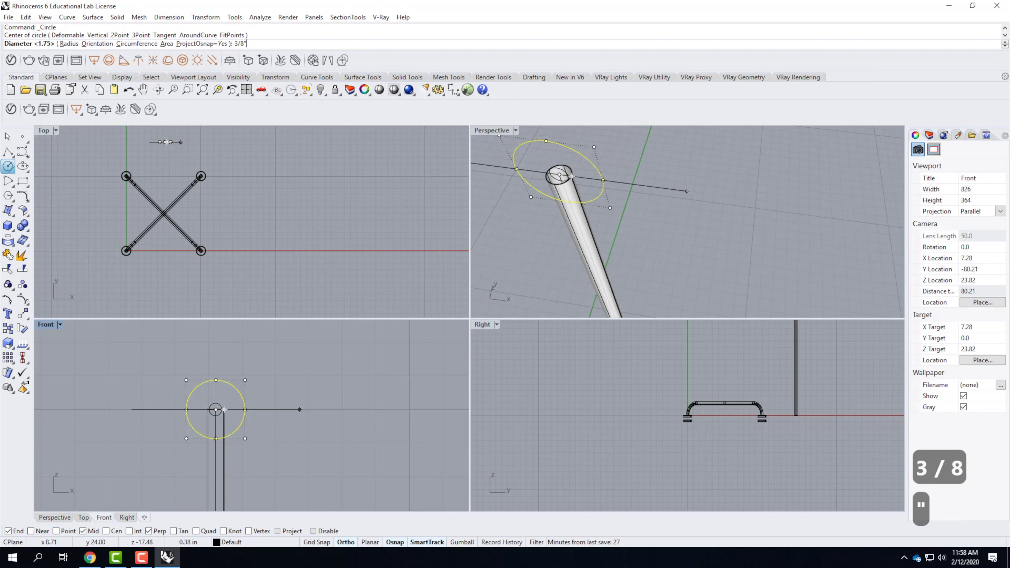
{"action": "key", "text": "Return"}
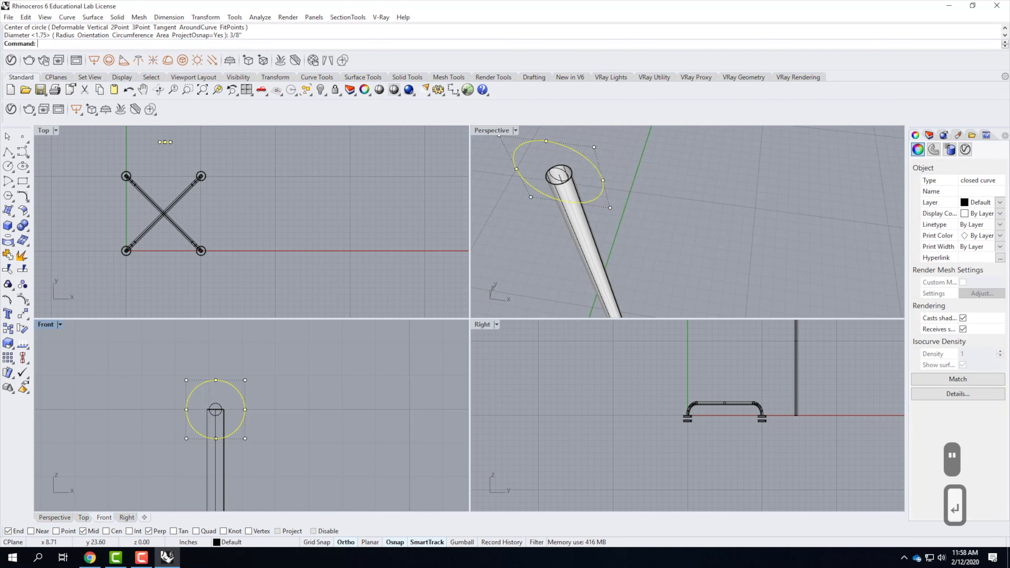
Step: Enlarge the Perspective view and examine the two concentric vertical circles at the tube's upper end
{"action": "scroll", "coordinate": [210, 407], "scroll_direction": "up", "scroll_amount": 3}
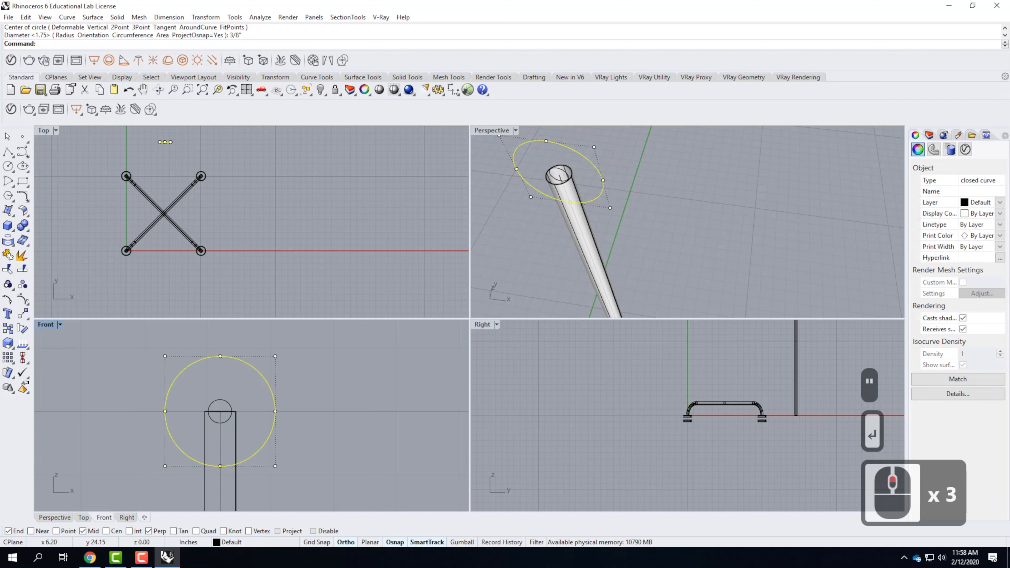
{"action": "left_click", "coordinate": [233, 403]}
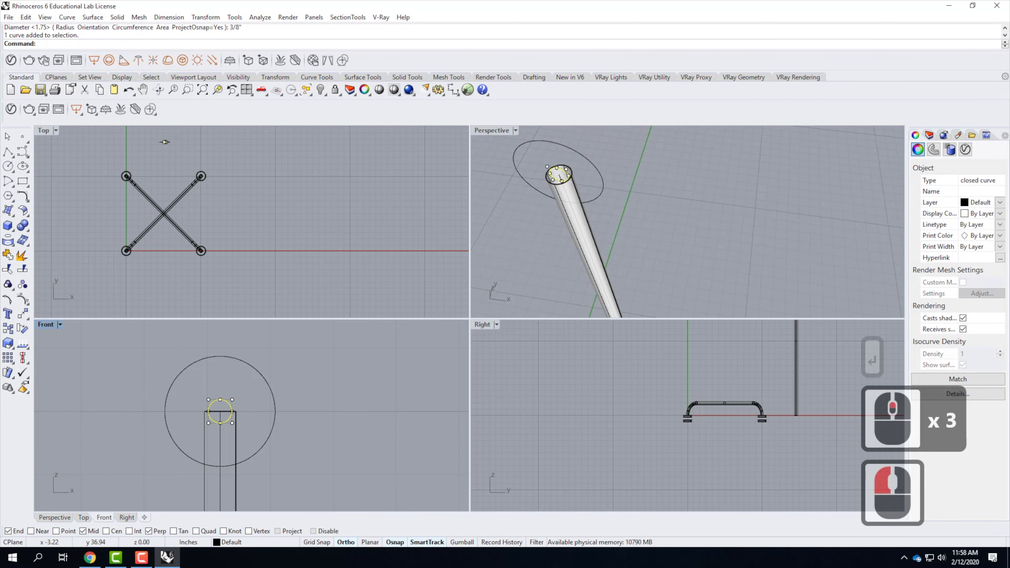
{"action": "double_click", "coordinate": [487, 131]}
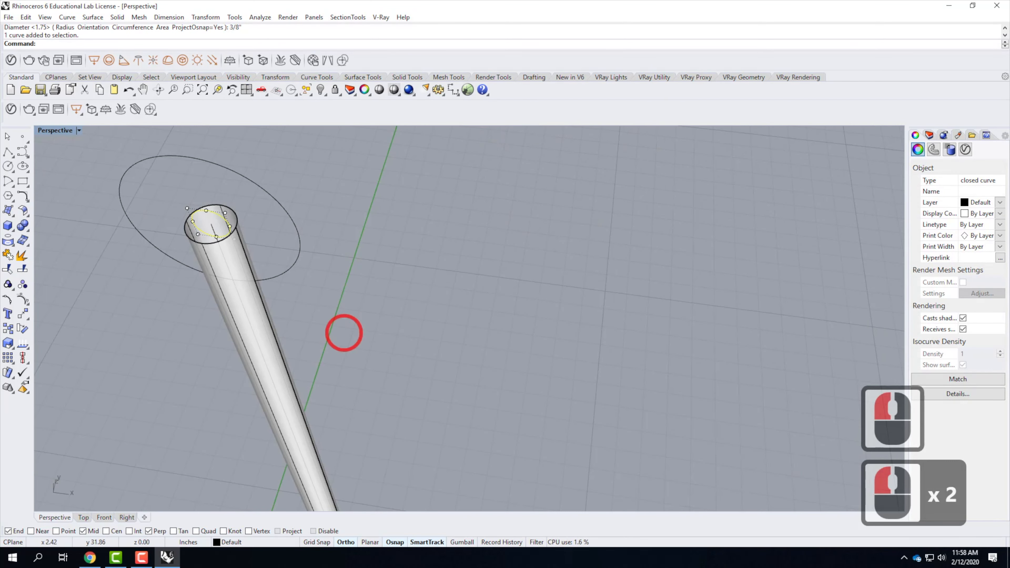
{"action": "left_click", "coordinate": [523, 337]}
{"action": "scroll", "coordinate": [573, 372], "scroll_direction": "down", "scroll_amount": 2}
{"action": "scroll", "coordinate": [422, 314], "scroll_direction": "up", "scroll_amount": 3}
{"action": "scroll", "coordinate": [422, 314], "scroll_direction": "up", "scroll_amount": 1}
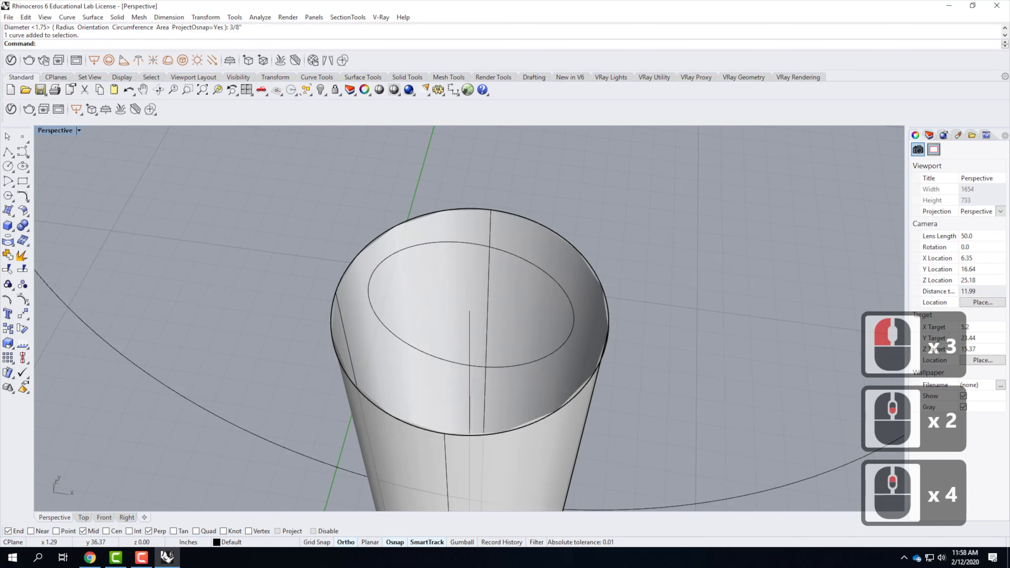
{"action": "left_click", "coordinate": [430, 241]}
{"action": "scroll", "coordinate": [383, 406], "scroll_direction": "down", "scroll_amount": 4}
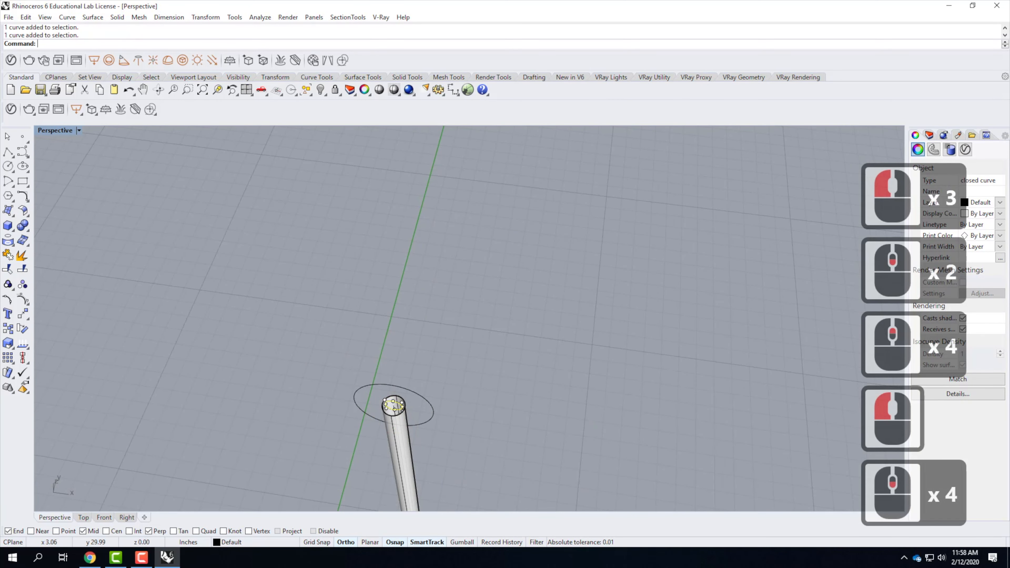
{"action": "left_click", "coordinate": [413, 422]}
{"action": "scroll", "coordinate": [397, 428], "scroll_direction": "up", "scroll_amount": 2}
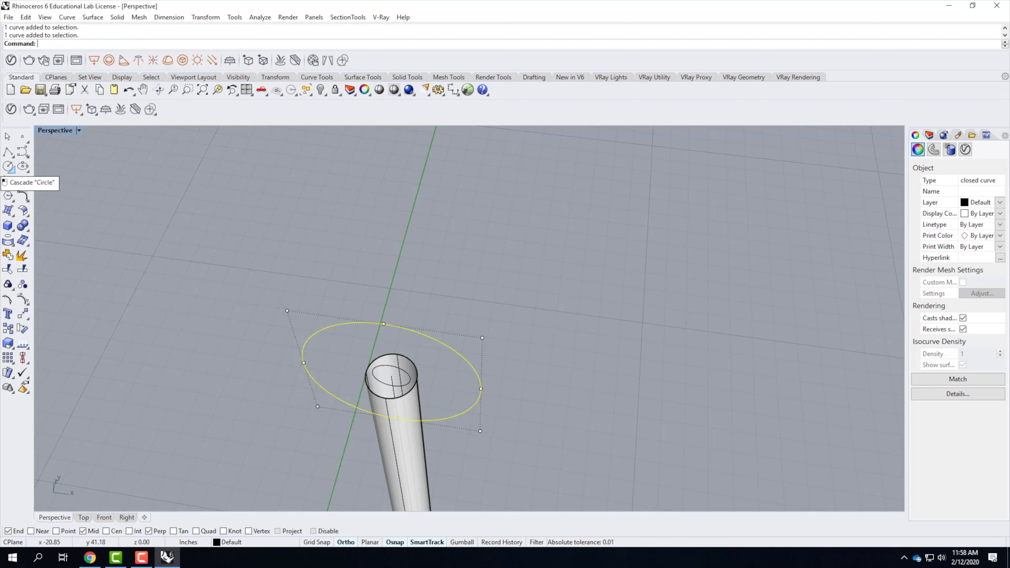
Step: Draw a horizontal two-point circle from the 3/8" circle's side end point to the matching side of the 1.75" circle
{"action": "left_click", "coordinate": [8, 166]}
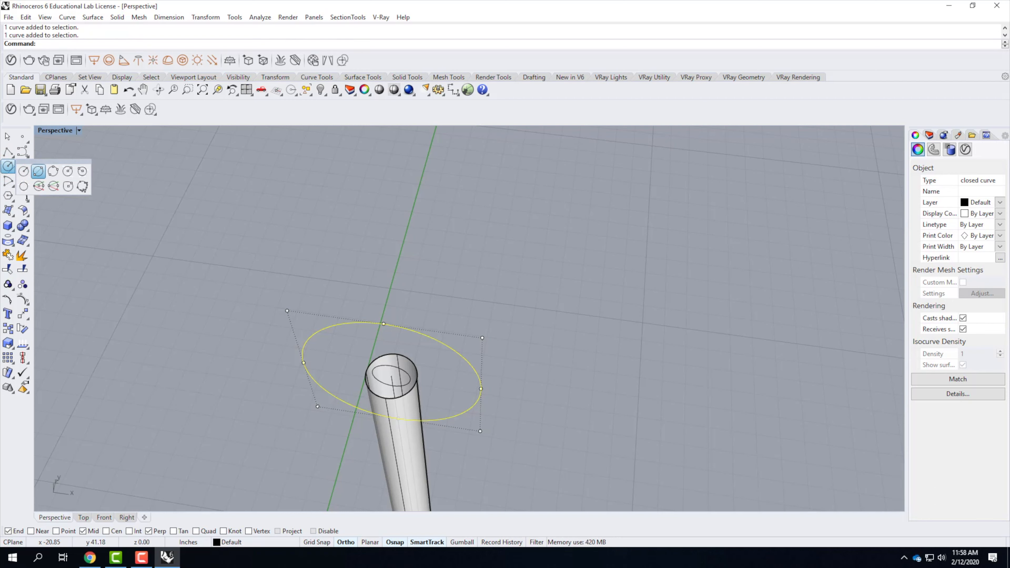
{"action": "left_click", "coordinate": [38, 171]}
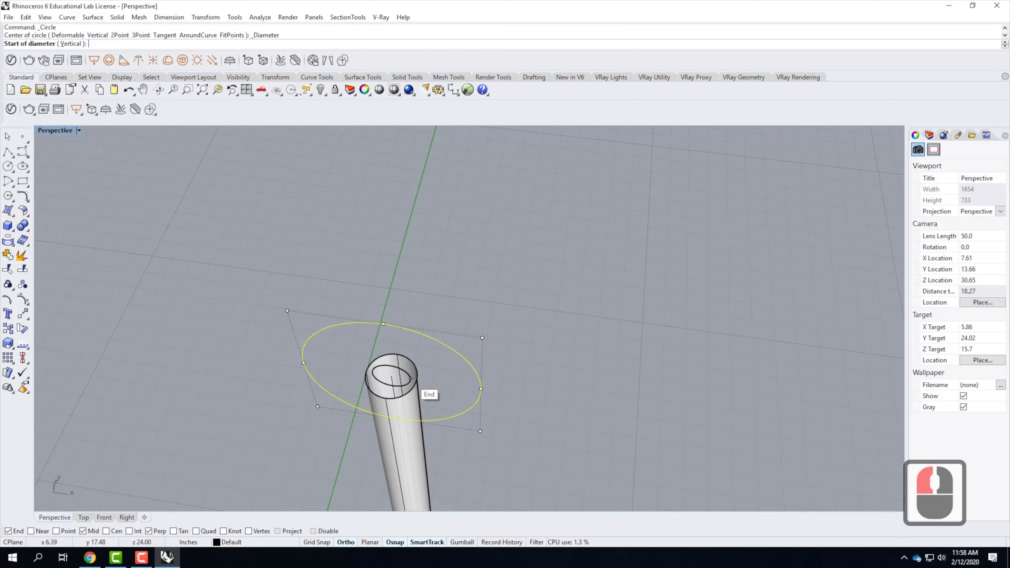
{"action": "left_click", "coordinate": [410, 377]}
{"action": "left_click", "coordinate": [481, 389]}
{"action": "right_click_drag", "start_coordinate": [549, 425], "coordinate": [501, 404]}
{"action": "scroll", "coordinate": [501, 403], "scroll_direction": "down", "scroll_amount": 2}
{"action": "scroll", "coordinate": [351, 277], "scroll_direction": "up", "scroll_amount": 1}
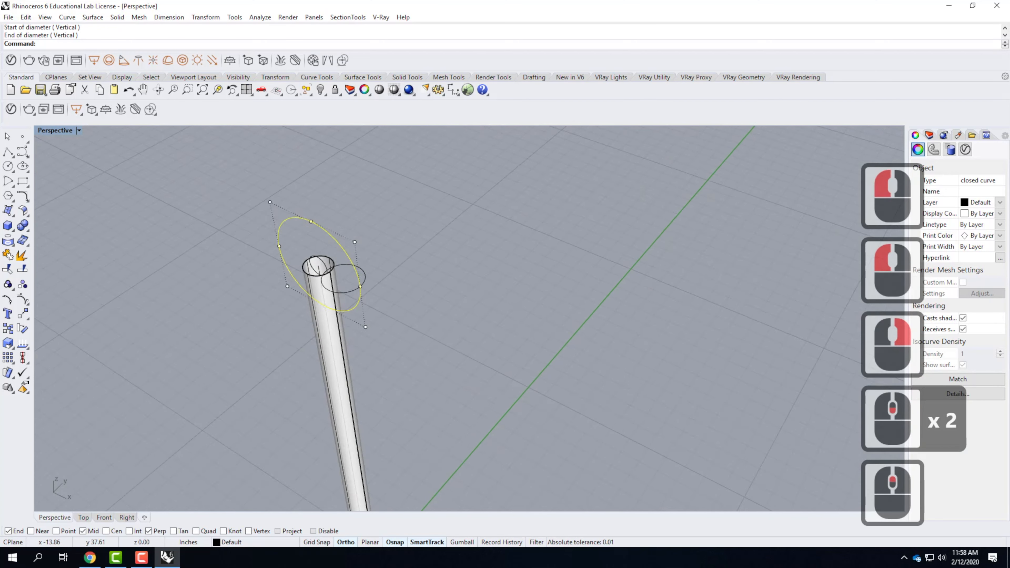
{"action": "scroll", "coordinate": [352, 274], "scroll_direction": "up", "scroll_amount": 3}
{"action": "right_click_drag", "start_coordinate": [338, 294], "coordinate": [314, 286]}
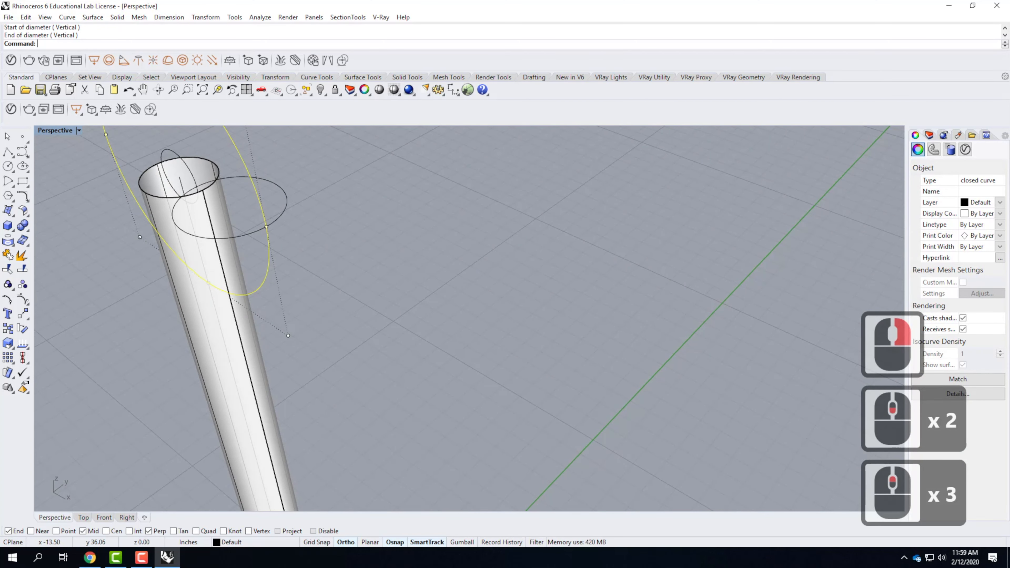
Step: Delete the horizontal circle between the two vertical circles and enable the Quad object snap
{"action": "left_click", "coordinate": [273, 183]}
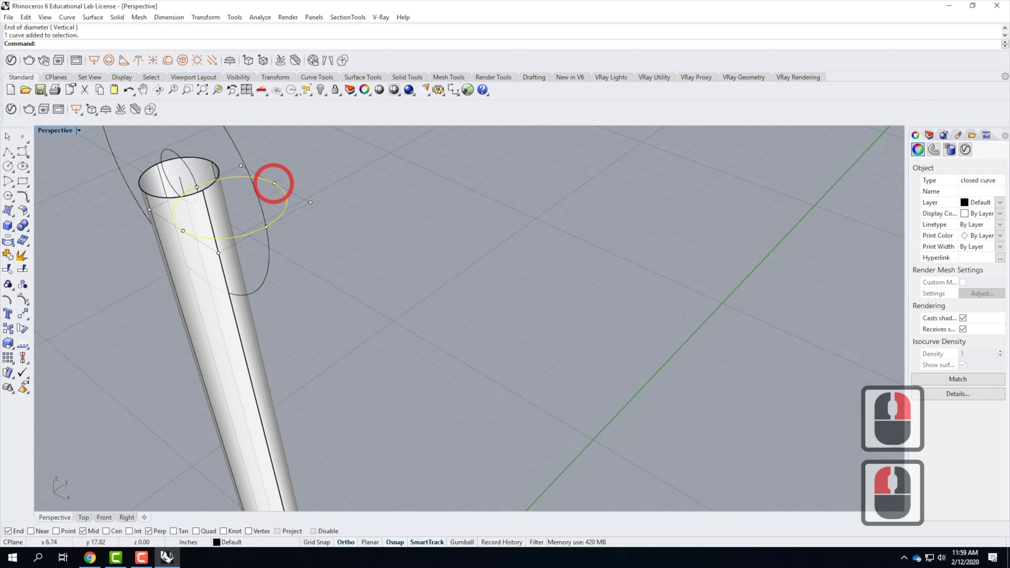
{"action": "key", "text": "Delete"}
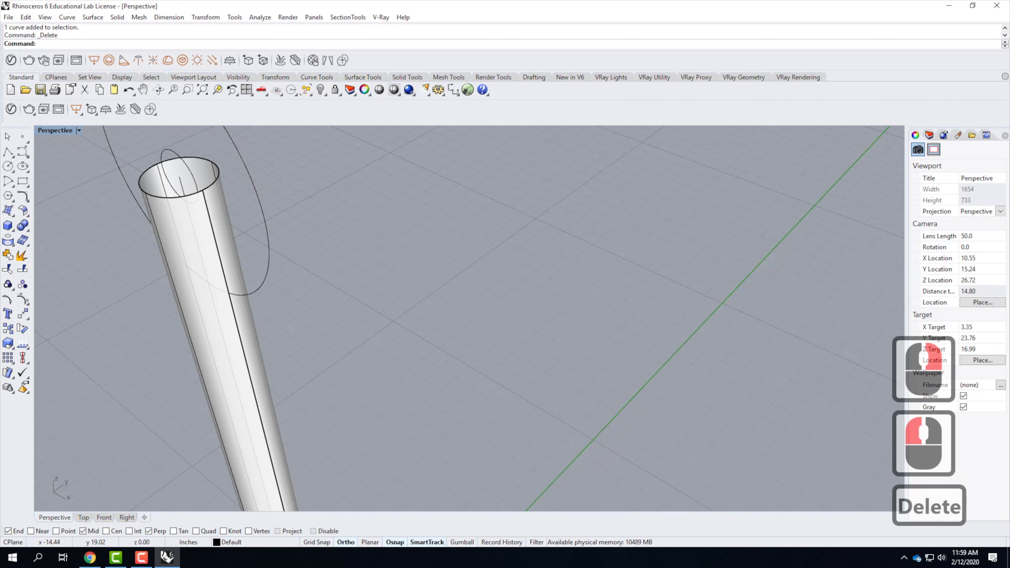
{"action": "left_click", "coordinate": [196, 531]}
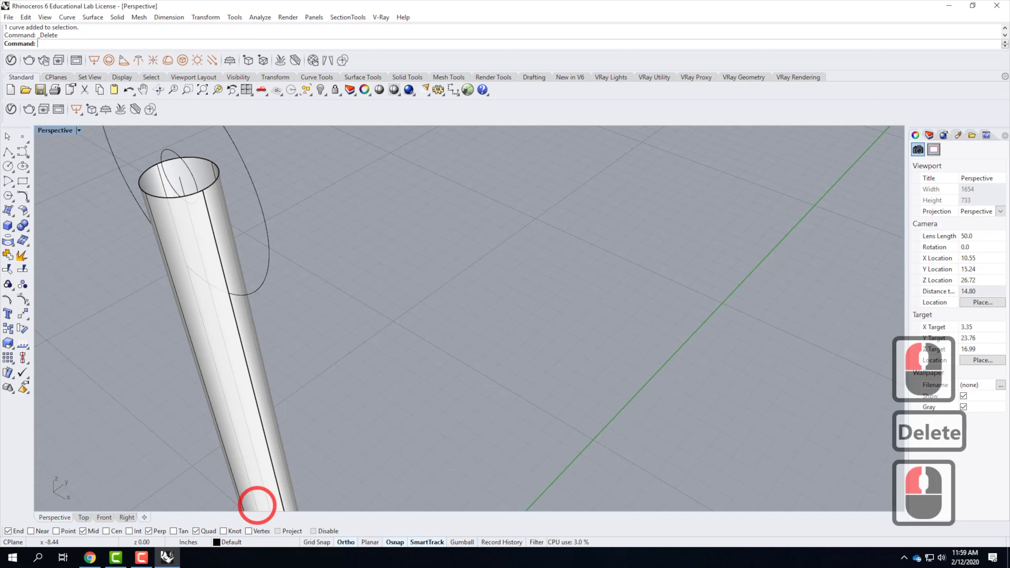
{"action": "left_click", "coordinate": [7, 165]}
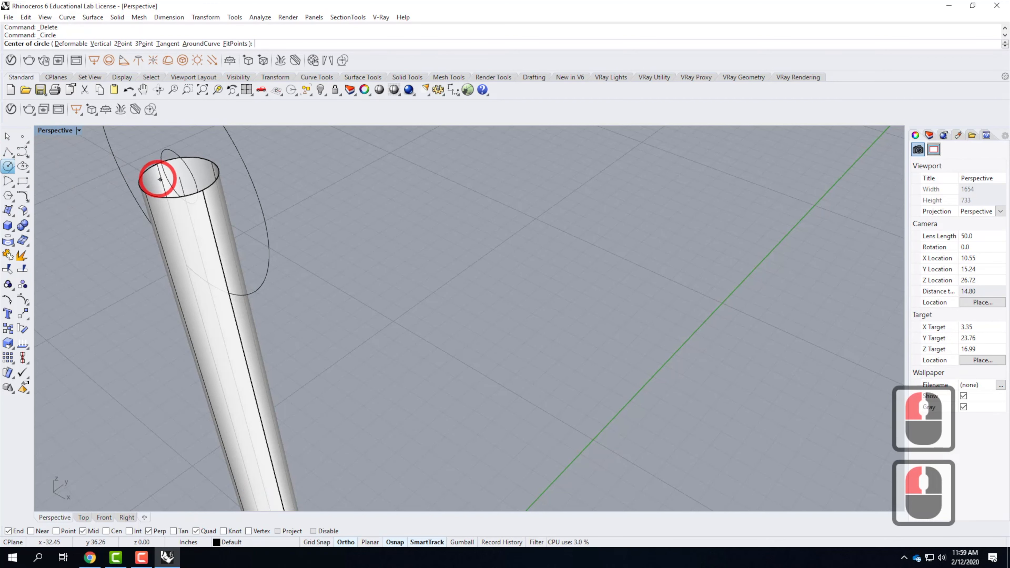
{"action": "left_click", "coordinate": [196, 185]}
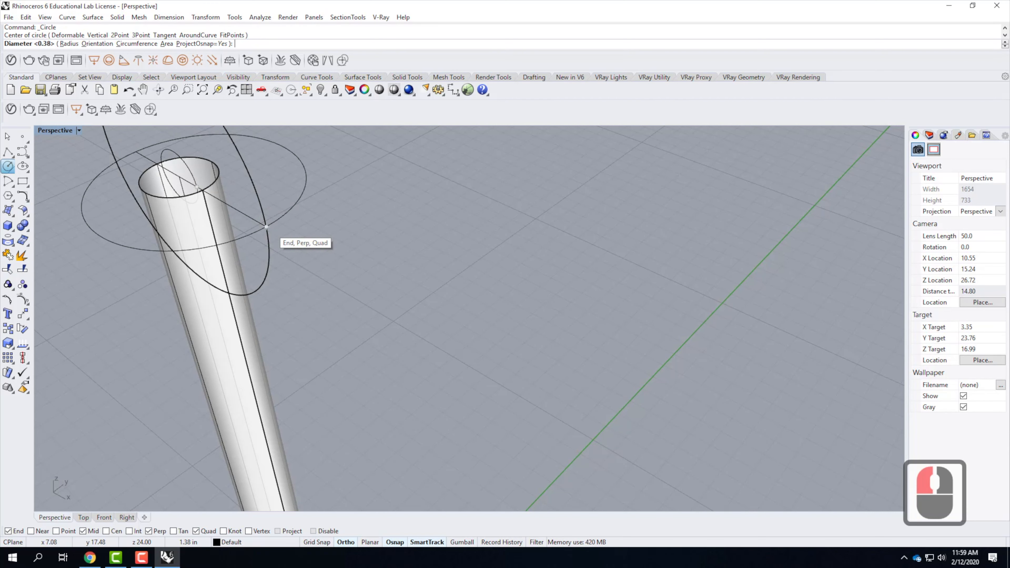
{"action": "key", "text": "Escape"}
Step: Draw a horizontal two-point circle about 0.69 inch in diameter, spanning from the 3/8" circle's side quadrant to the 1.75" circle's side quadrant
{"action": "left_click", "coordinate": [12, 170]}
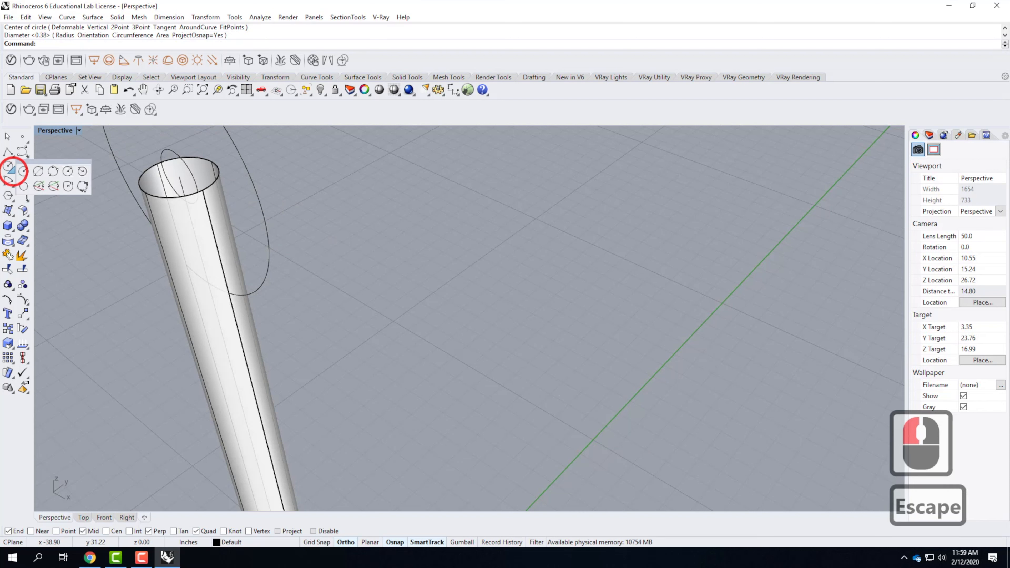
{"action": "left_click", "coordinate": [38, 171]}
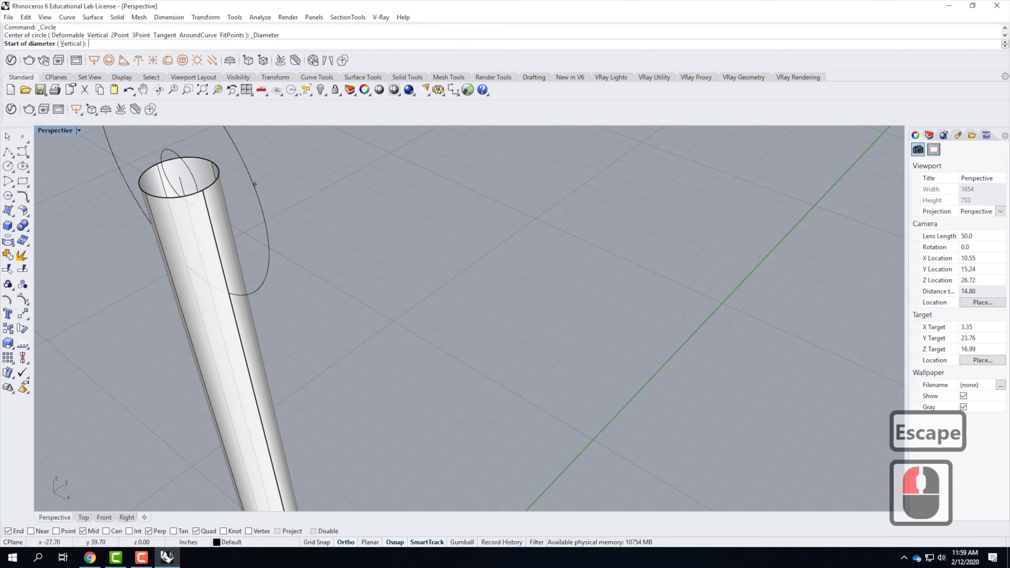
{"action": "left_click", "coordinate": [196, 185]}
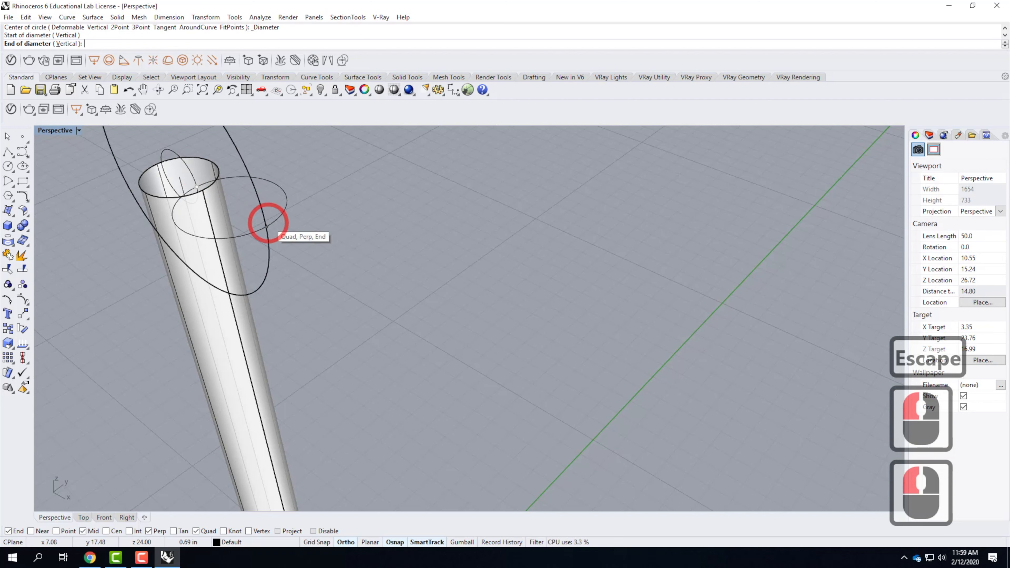
{"action": "left_click", "coordinate": [267, 226]}
Step: Examine the horizontal circle against the outer and inner vertical circles, highlighting each vertical circle in turn
{"action": "left_click", "coordinate": [387, 248]}
{"action": "scroll", "coordinate": [422, 251], "scroll_direction": "down", "scroll_amount": 2}
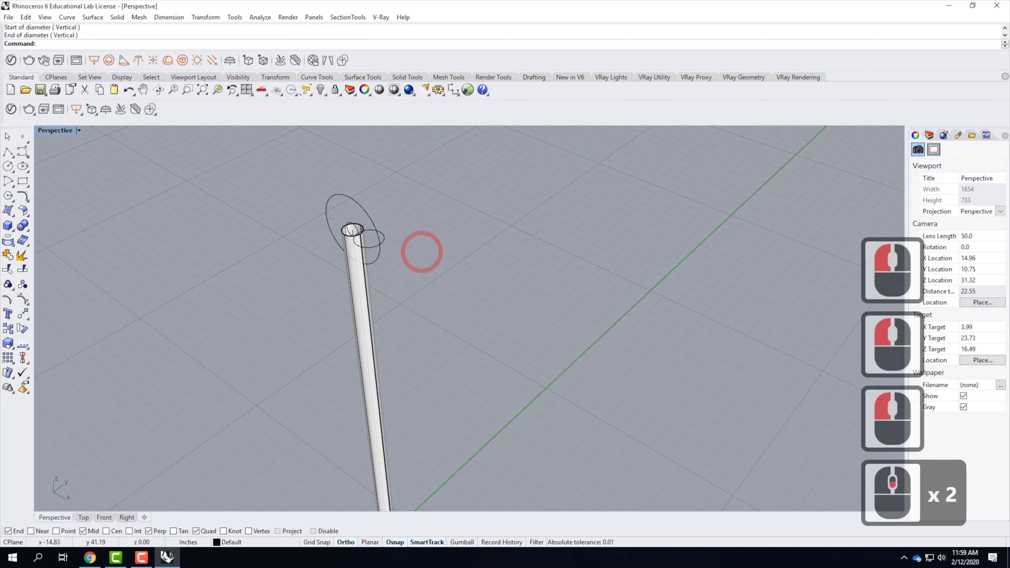
{"action": "right_click_drag", "start_coordinate": [374, 271], "coordinate": [436, 281]}
{"action": "scroll", "coordinate": [437, 281], "scroll_direction": "up", "scroll_amount": 1}
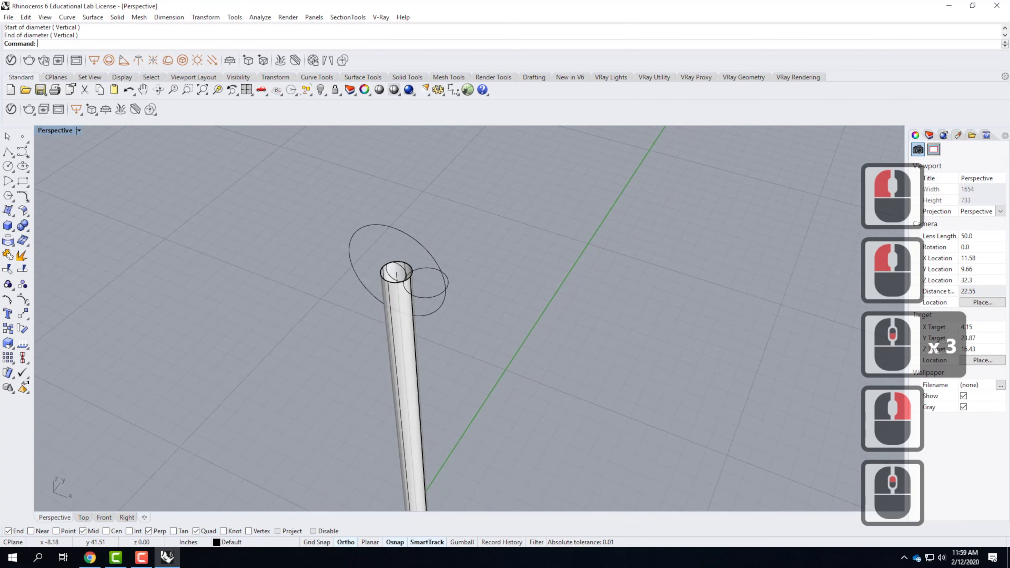
{"action": "scroll", "coordinate": [419, 266], "scroll_direction": "up", "scroll_amount": 3}
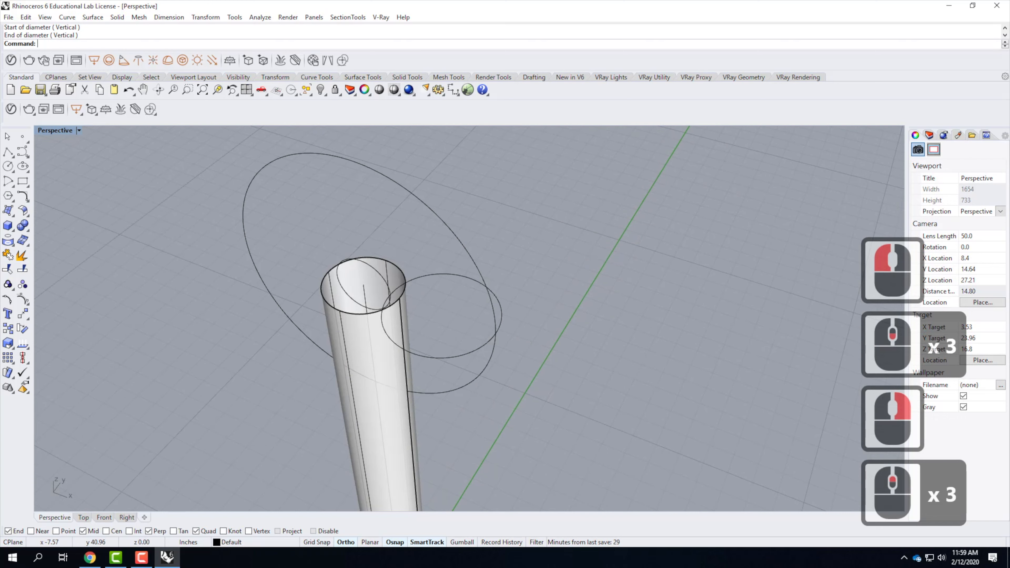
{"action": "left_click", "coordinate": [461, 252]}
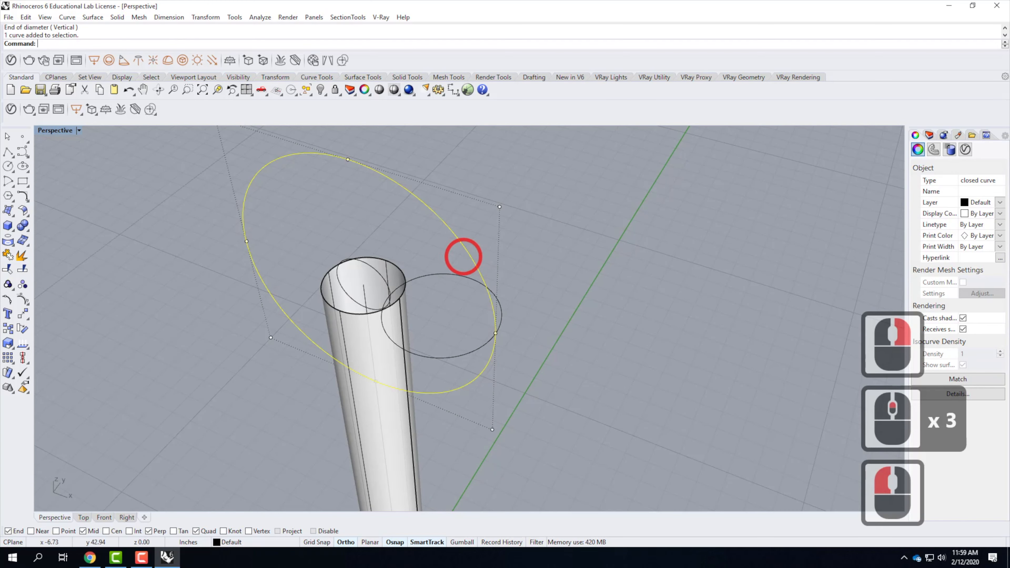
{"action": "left_click", "coordinate": [370, 267]}
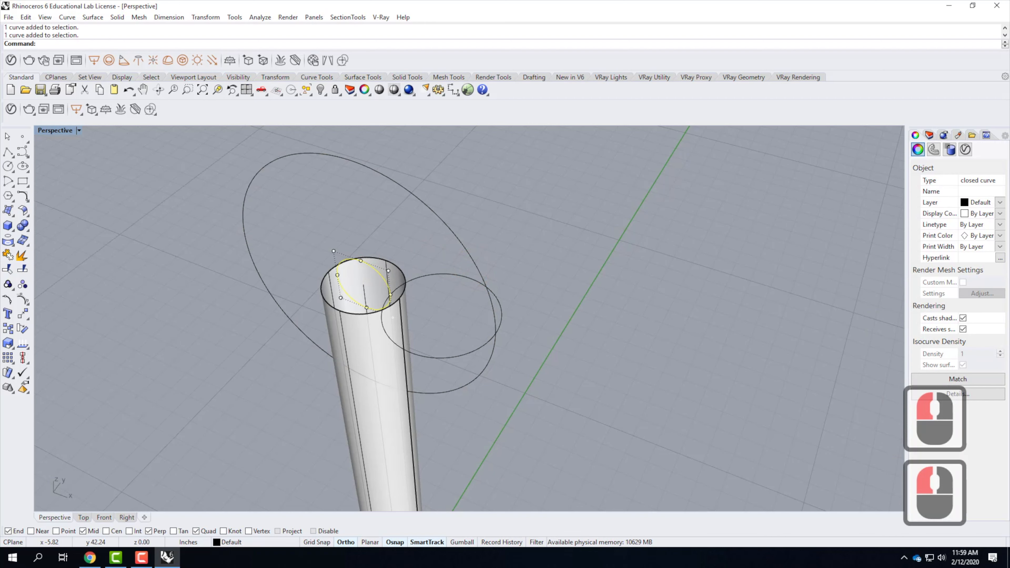
{"action": "left_click", "coordinate": [512, 230]}
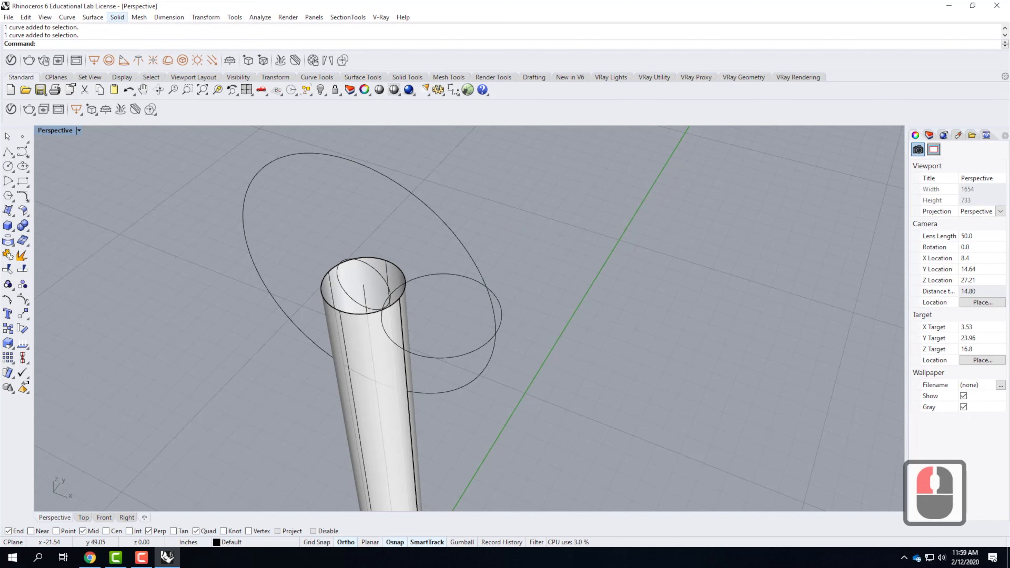
Step: Sweep the horizontal circle along the 3/8" vertical circle with Sweep 1 Rail, using Roadlike frames and unchanged cross sections
{"action": "left_click", "coordinate": [89, 17]}
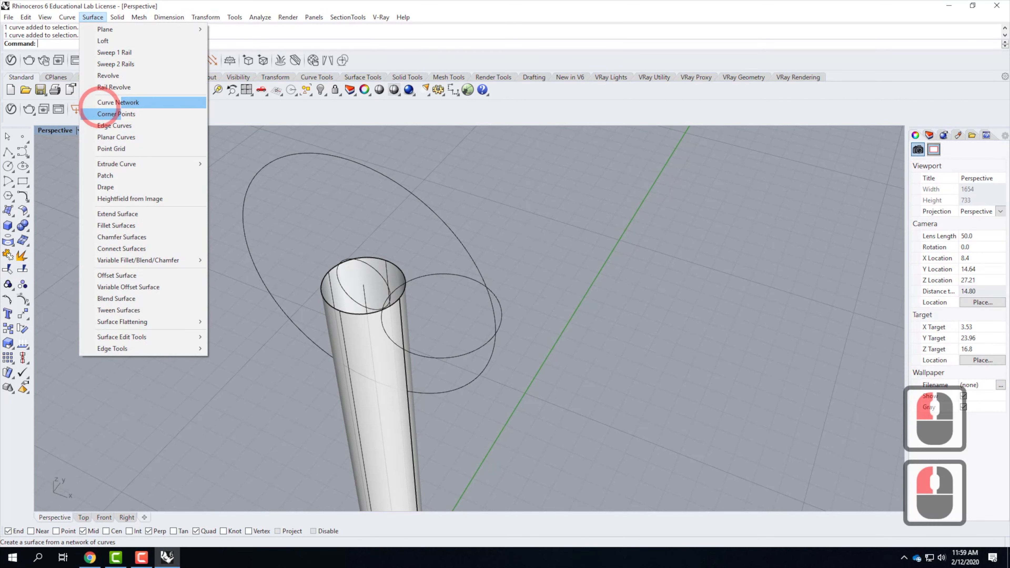
{"action": "left_click", "coordinate": [112, 52]}
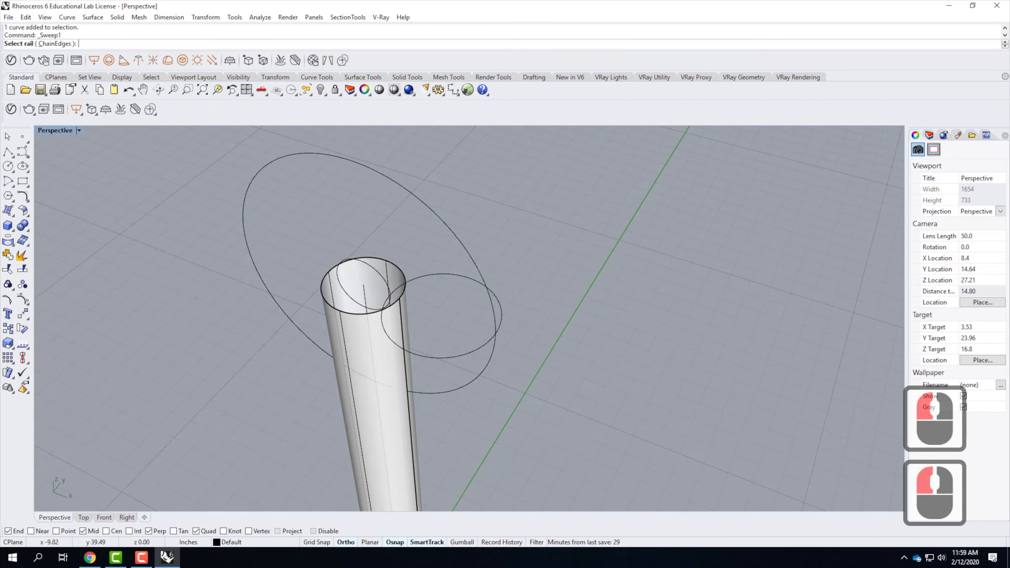
{"action": "left_click", "coordinate": [376, 272]}
{"action": "left_click", "coordinate": [426, 274]}
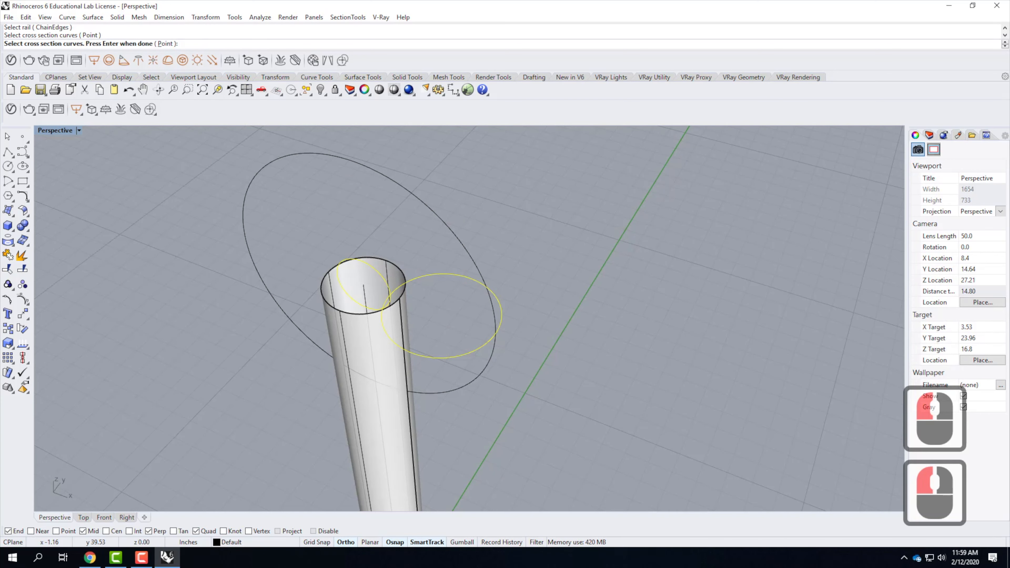
{"action": "key", "text": "Return"}
{"action": "key", "text": "Return"}
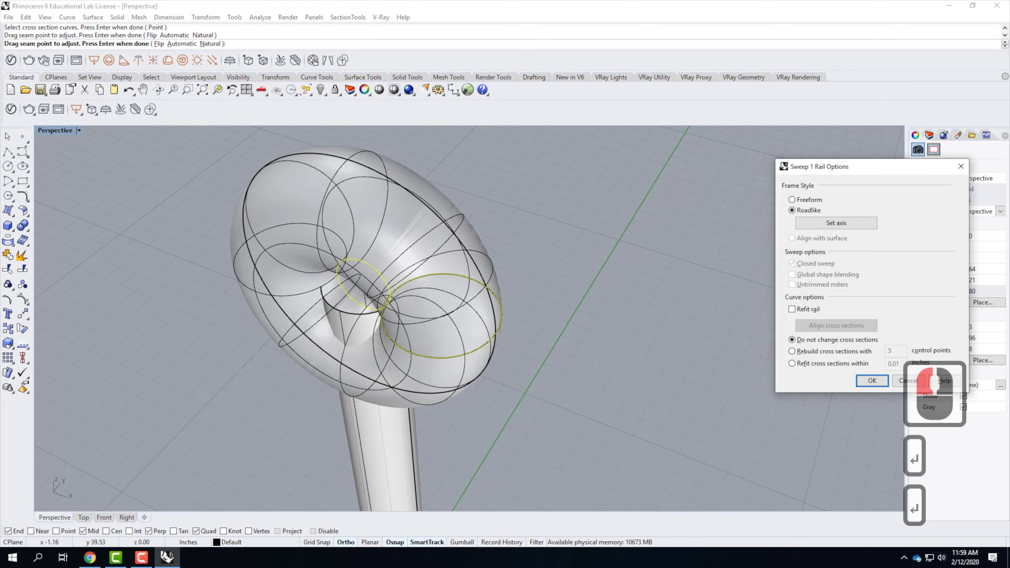
{"action": "left_click", "coordinate": [872, 380]}
{"action": "scroll", "coordinate": [474, 380], "scroll_direction": "down", "scroll_amount": 2}
{"action": "mouse_move", "coordinate": [473, 406]}
{"action": "right_mouse_down"}
{"action": "mouse_move", "coordinate": [488, 380]}
{"action": "mouse_move", "coordinate": [437, 387]}
{"action": "mouse_move", "coordinate": [488, 401]}
{"action": "right_mouse_up"}
{"action": "right_click", "coordinate": [8, 225]}
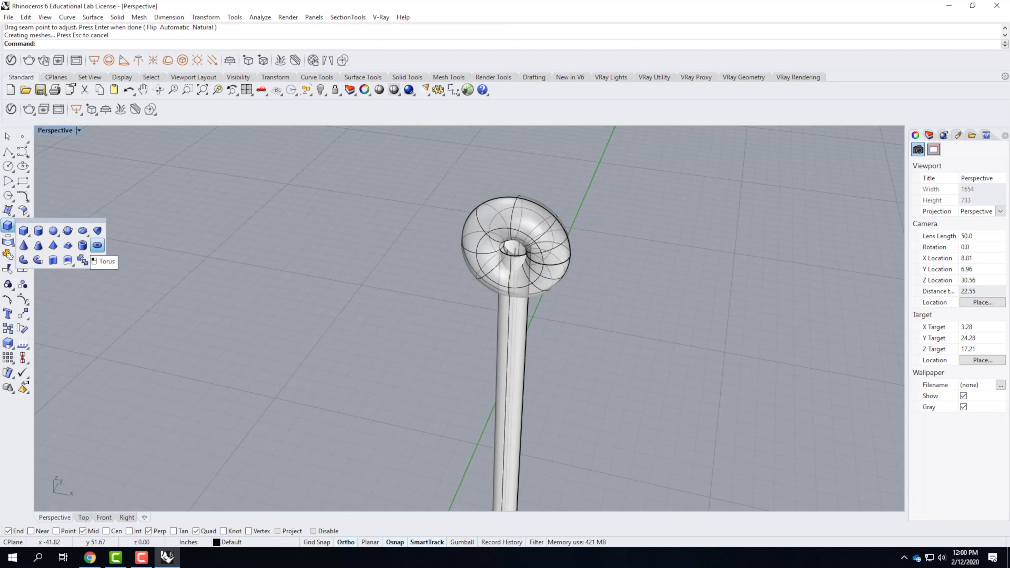
{"action": "left_click", "coordinate": [97, 245]}
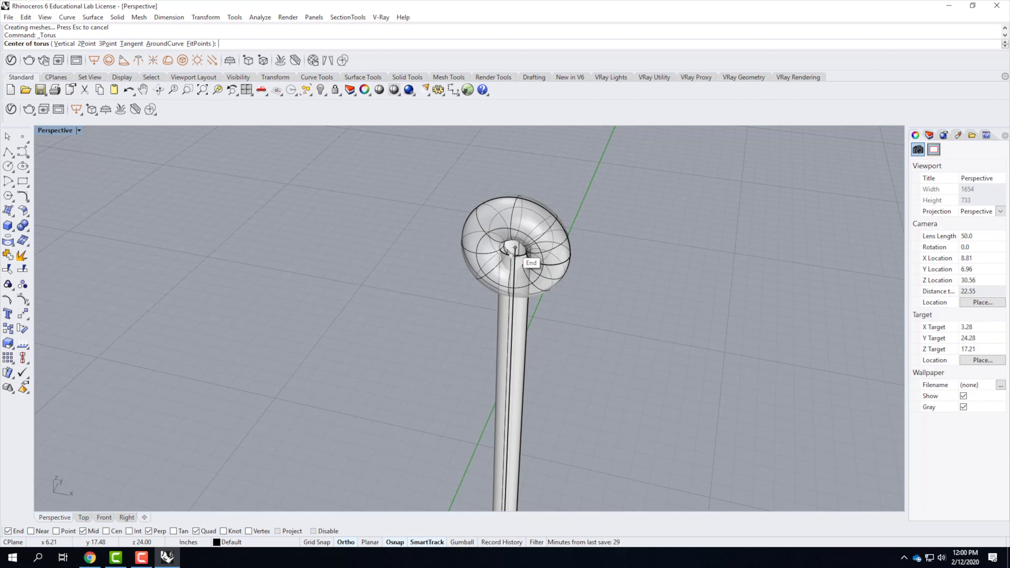
{"action": "key", "text": "Escape"}
{"action": "key", "text": "Escape"}
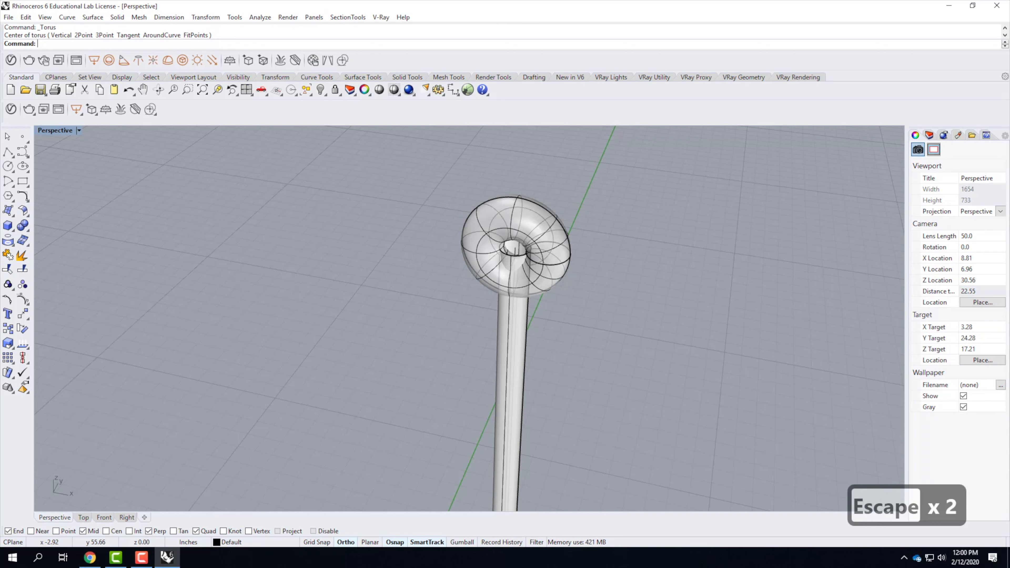
Step: Examine how the upright tube's open end passes into the torus ring, highlighting the tube and ring surfaces in turn
{"action": "scroll", "coordinate": [515, 247], "scroll_direction": "up", "scroll_amount": 3}
{"action": "scroll", "coordinate": [512, 254], "scroll_direction": "down", "scroll_amount": 2}
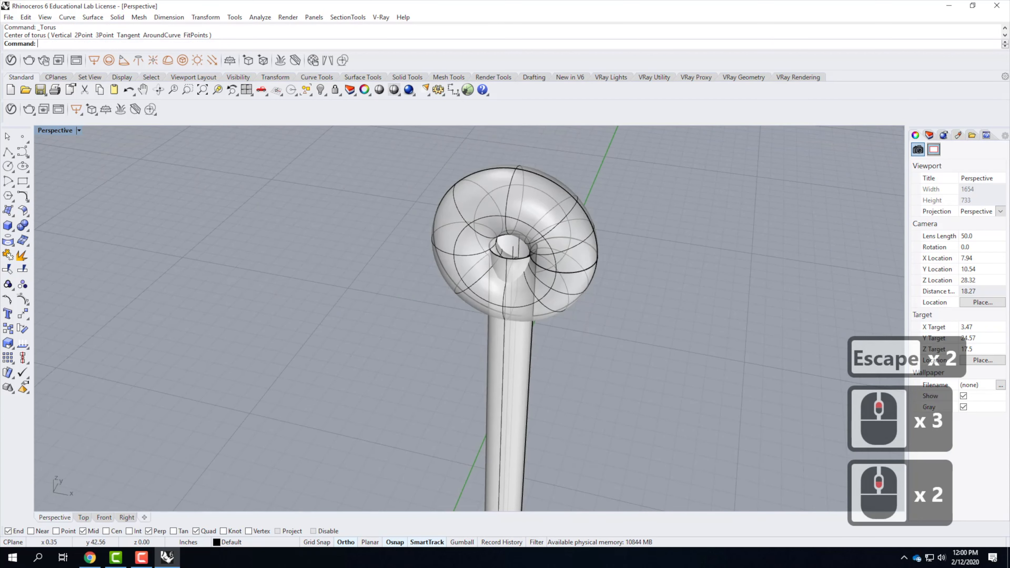
{"action": "left_click", "coordinate": [516, 368]}
{"action": "scroll", "coordinate": [510, 245], "scroll_direction": "up", "scroll_amount": 2}
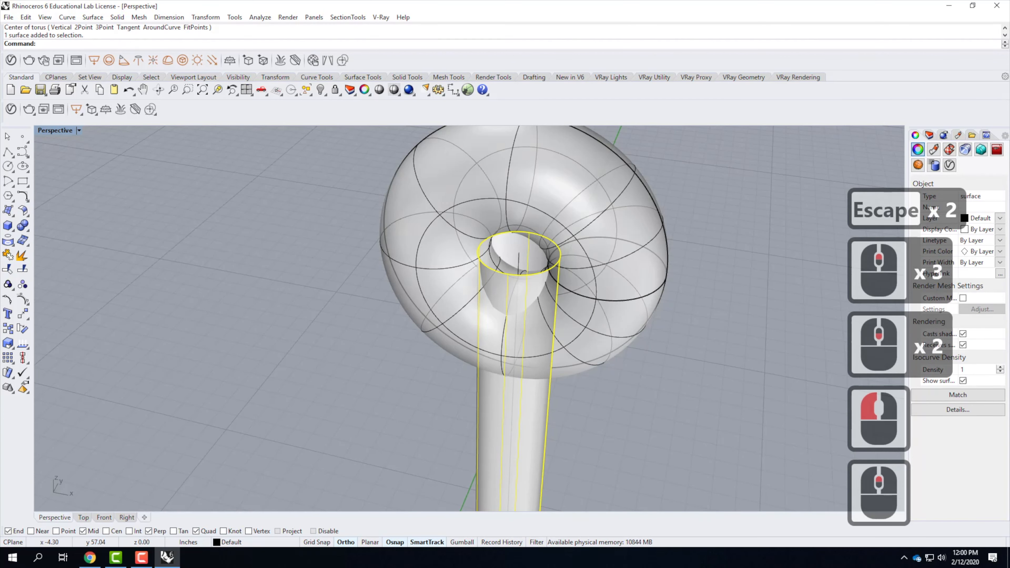
{"action": "left_click", "coordinate": [658, 248]}
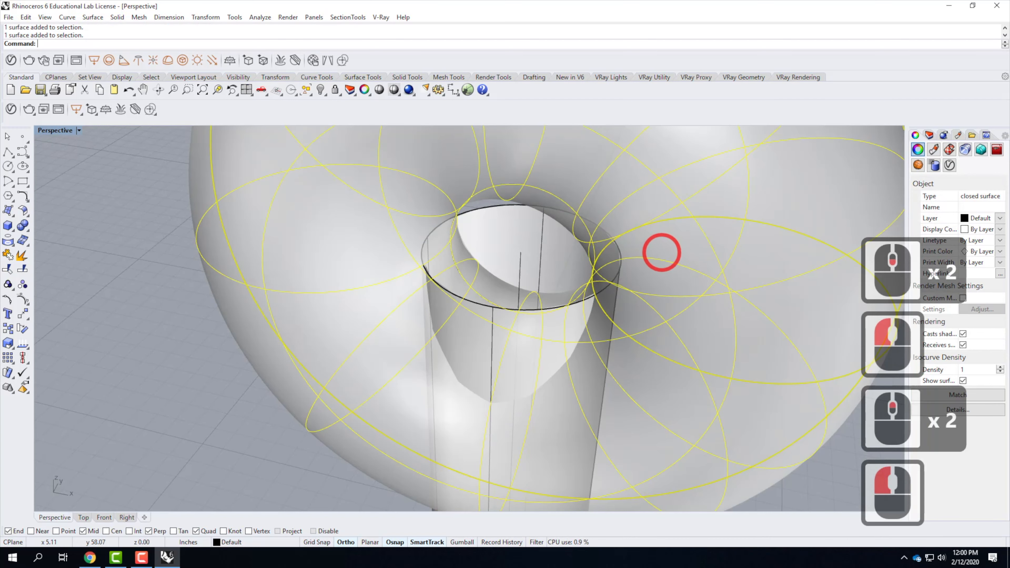
{"action": "scroll", "coordinate": [533, 257], "scroll_direction": "down", "scroll_amount": 3}
{"action": "scroll", "coordinate": [537, 262], "scroll_direction": "up", "scroll_amount": 3}
{"action": "scroll", "coordinate": [480, 286], "scroll_direction": "down", "scroll_amount": 2}
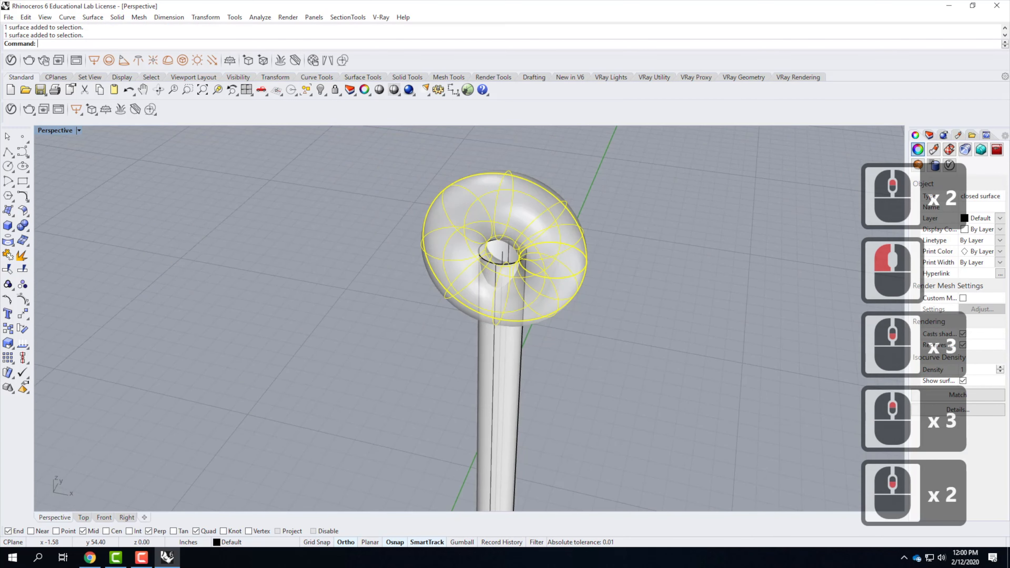
{"action": "right_click_drag", "start_coordinate": [480, 286], "coordinate": [568, 284]}
{"action": "scroll", "coordinate": [568, 284], "scroll_direction": "up", "scroll_amount": 1}
{"action": "scroll", "coordinate": [705, 233], "scroll_direction": "up", "scroll_amount": 2}
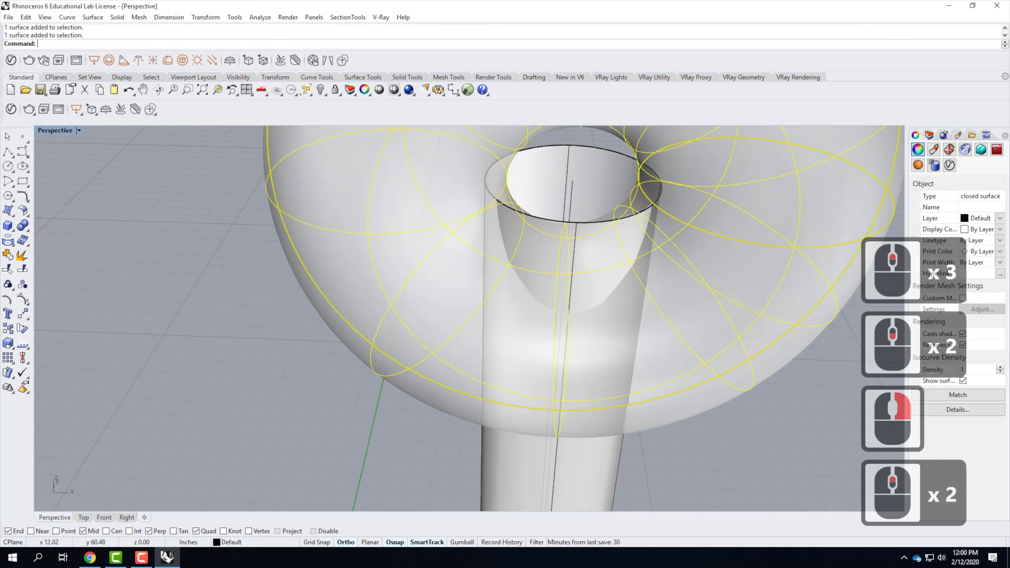
{"action": "scroll", "coordinate": [430, 284], "scroll_direction": "down", "scroll_amount": 2}
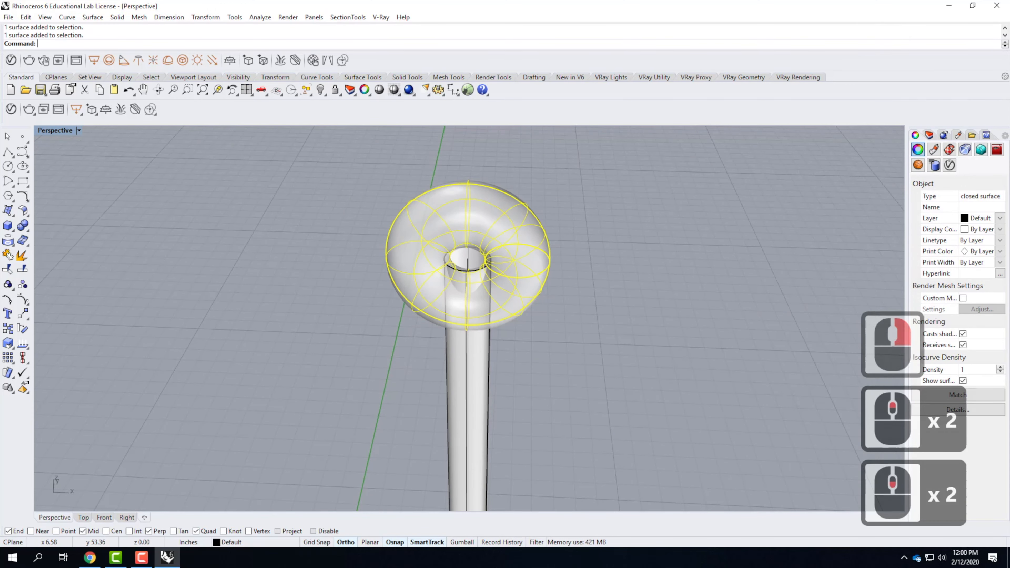
{"action": "key", "text": "Escape"}
{"action": "scroll", "coordinate": [469, 278], "scroll_direction": "up", "scroll_amount": 2}
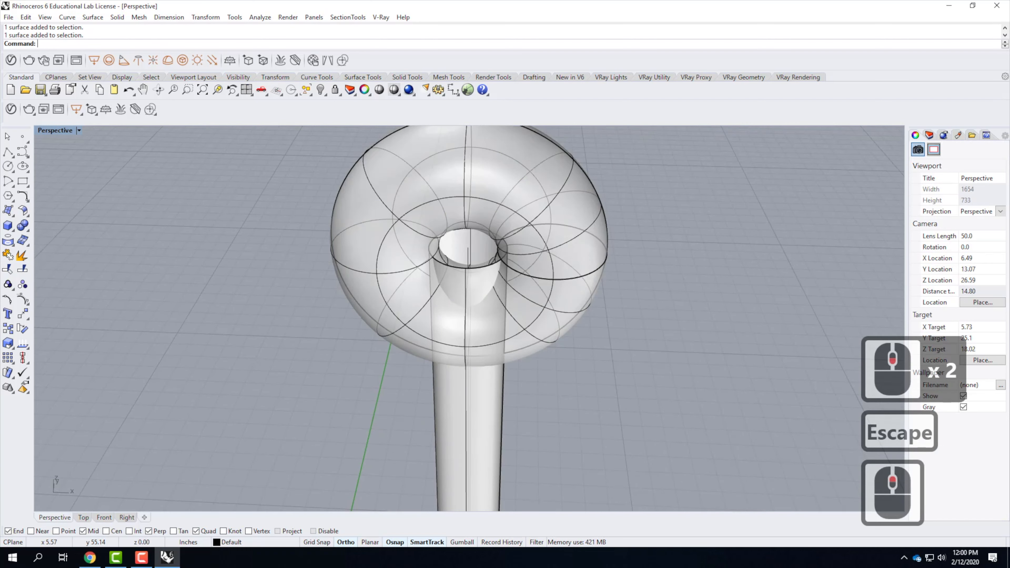
Step: Trim off the tube's end protruding into the ring's hole, using the torus as the cutting object
{"action": "left_click", "coordinate": [25, 18]}
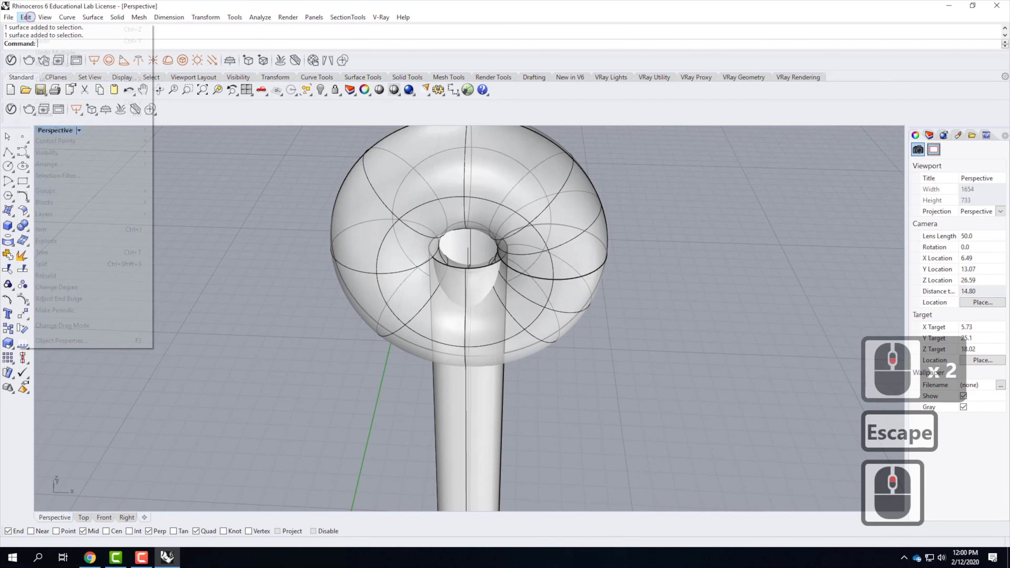
{"action": "left_click", "coordinate": [55, 251]}
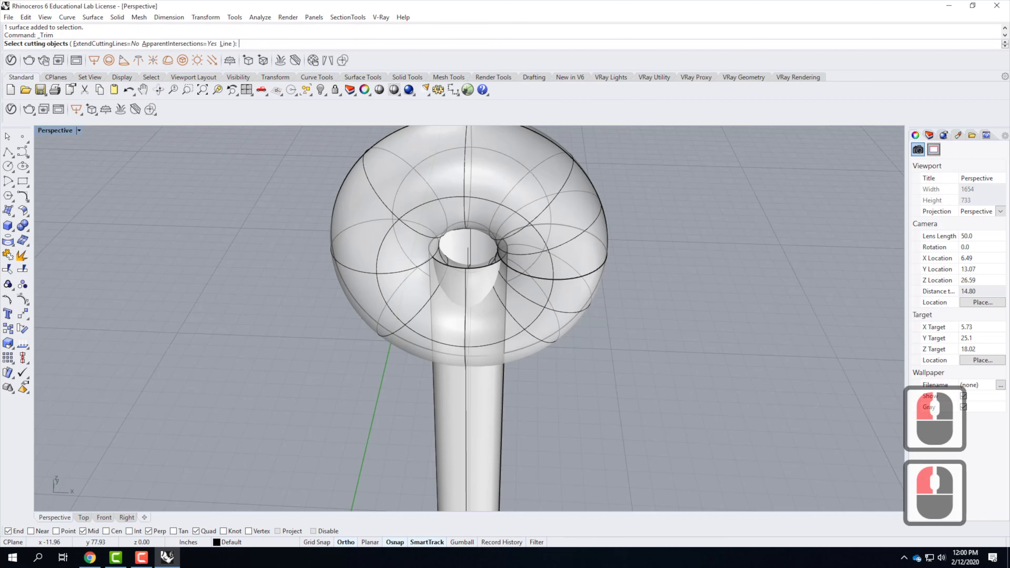
{"action": "left_click", "coordinate": [468, 181]}
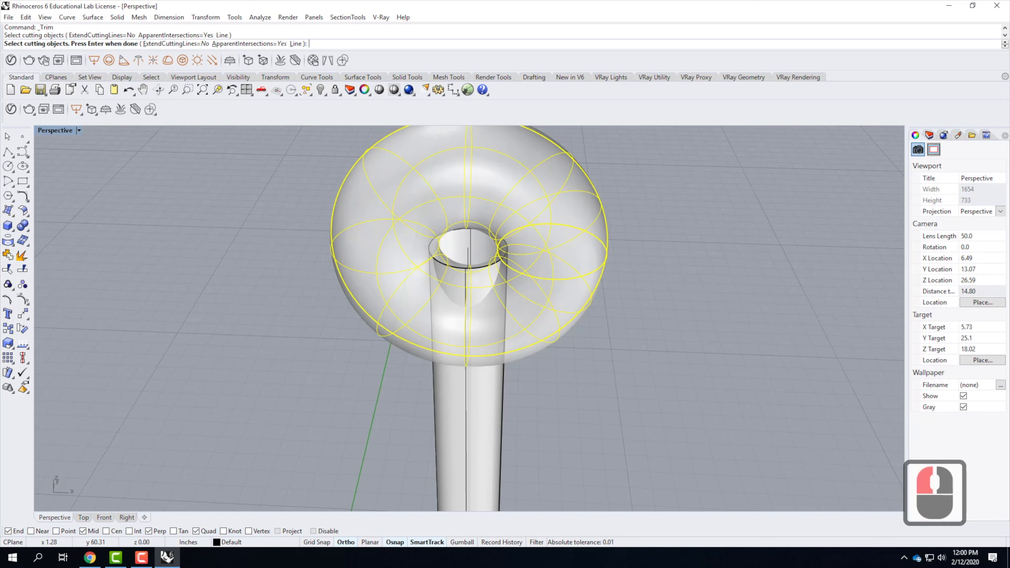
{"action": "key", "text": "Return"}
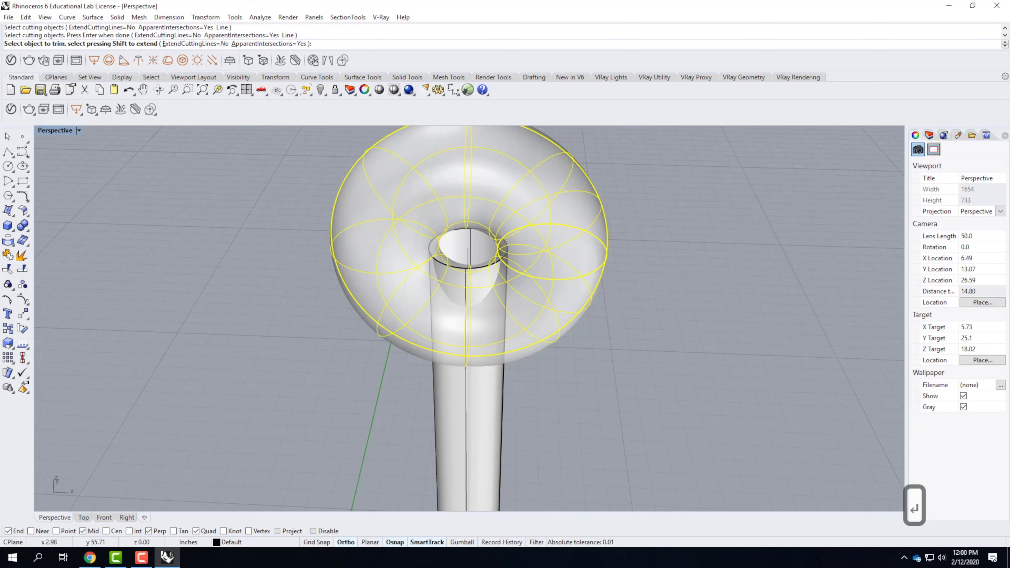
{"action": "left_click", "coordinate": [457, 267]}
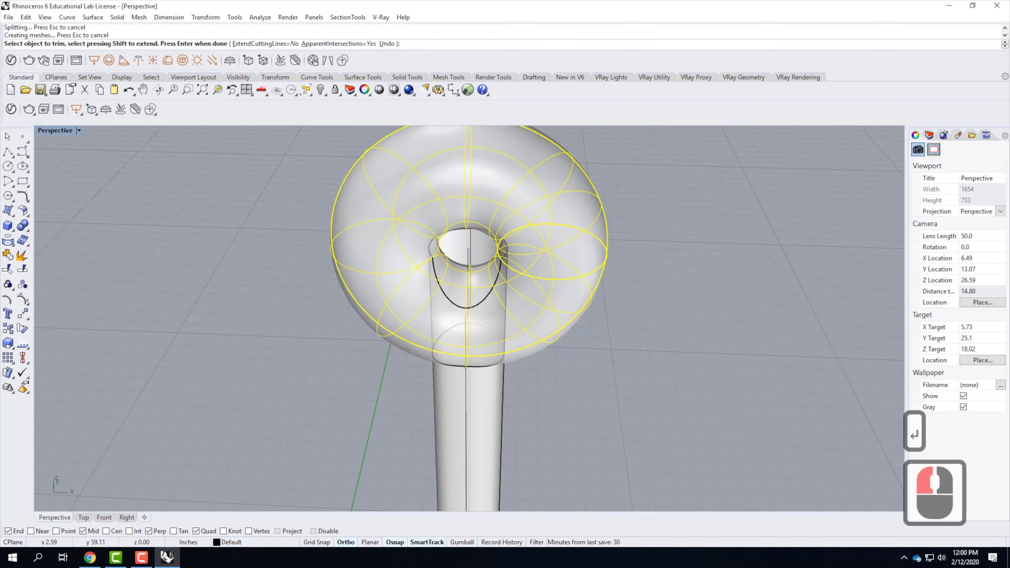
Step: Trim away the remaining piece of tube inside the ring's body so the tube stops at the torus's outer surface
{"action": "left_click", "coordinate": [480, 282]}
{"action": "scroll", "coordinate": [481, 282], "scroll_direction": "down", "scroll_amount": 2}
{"action": "right_click_drag", "start_coordinate": [512, 324], "coordinate": [481, 284]}
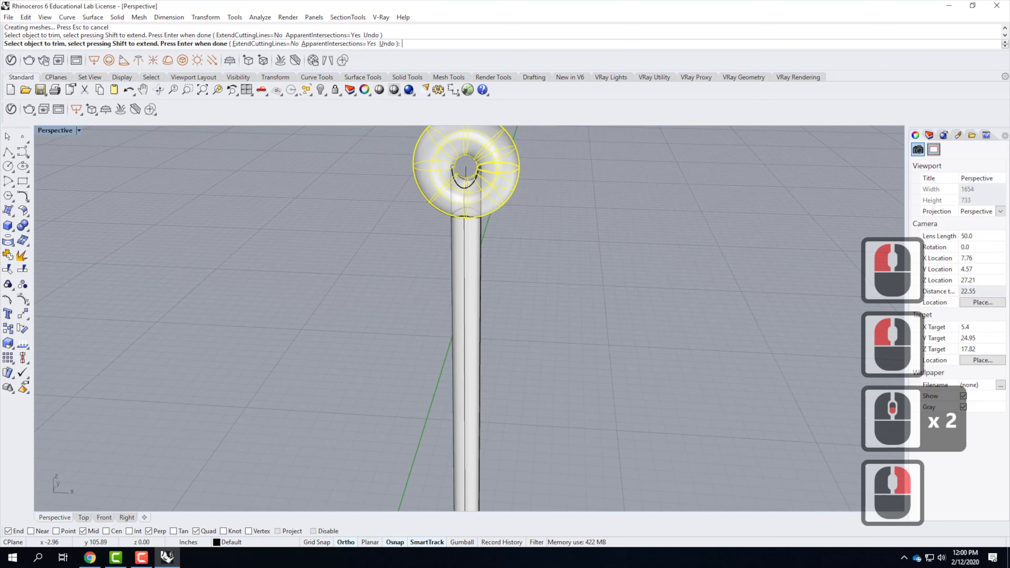
{"action": "scroll", "coordinate": [473, 187], "scroll_direction": "up", "scroll_amount": 2}
{"action": "scroll", "coordinate": [473, 186], "scroll_direction": "down", "scroll_amount": 2}
{"action": "scroll", "coordinate": [493, 223], "scroll_direction": "up", "scroll_amount": 2}
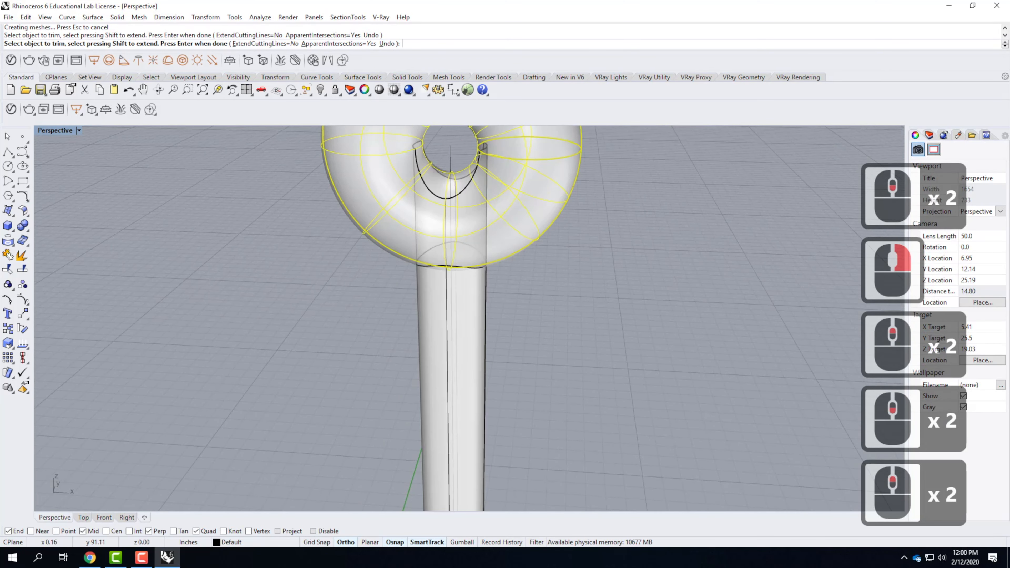
{"action": "scroll", "coordinate": [484, 210], "scroll_direction": "down", "scroll_amount": 1}
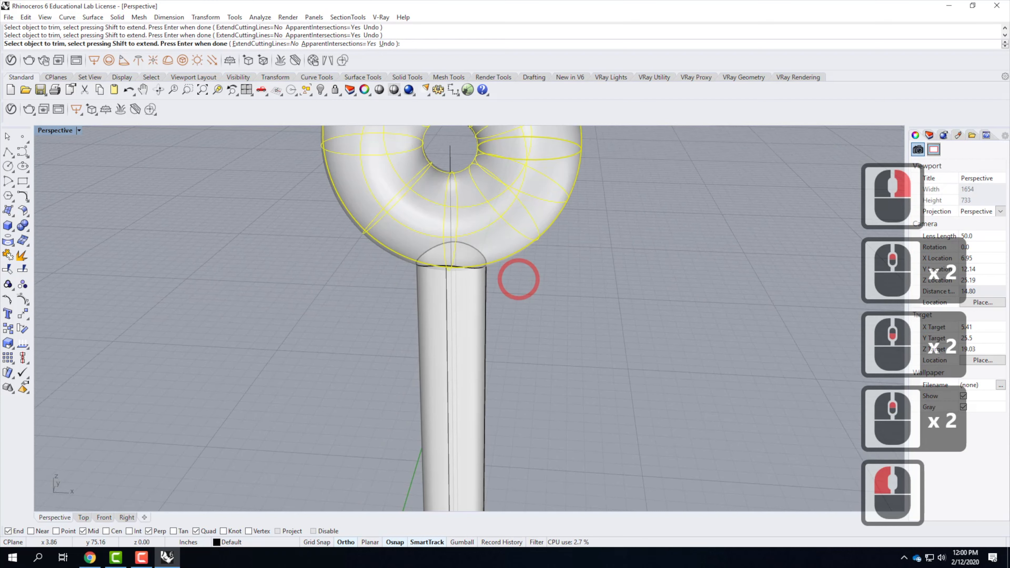
{"action": "scroll", "coordinate": [518, 277], "scroll_direction": "down", "scroll_amount": 2}
{"action": "scroll", "coordinate": [518, 277], "scroll_direction": "up", "scroll_amount": 1}
{"action": "scroll", "coordinate": [469, 262], "scroll_direction": "up", "scroll_amount": 3}
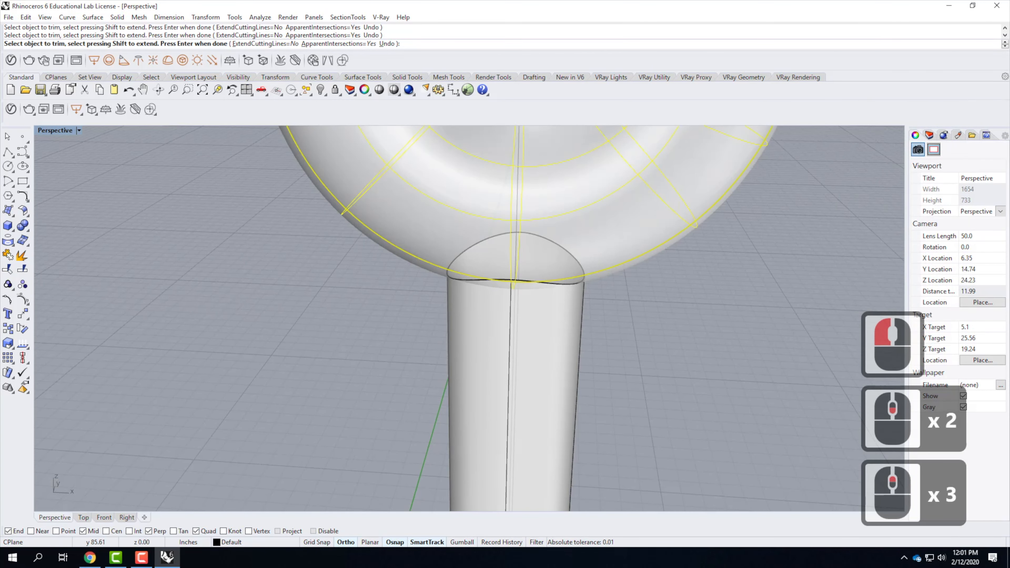
{"action": "scroll", "coordinate": [476, 277], "scroll_direction": "down", "scroll_amount": 3}
{"action": "right_click_drag", "start_coordinate": [516, 277], "coordinate": [488, 279]}
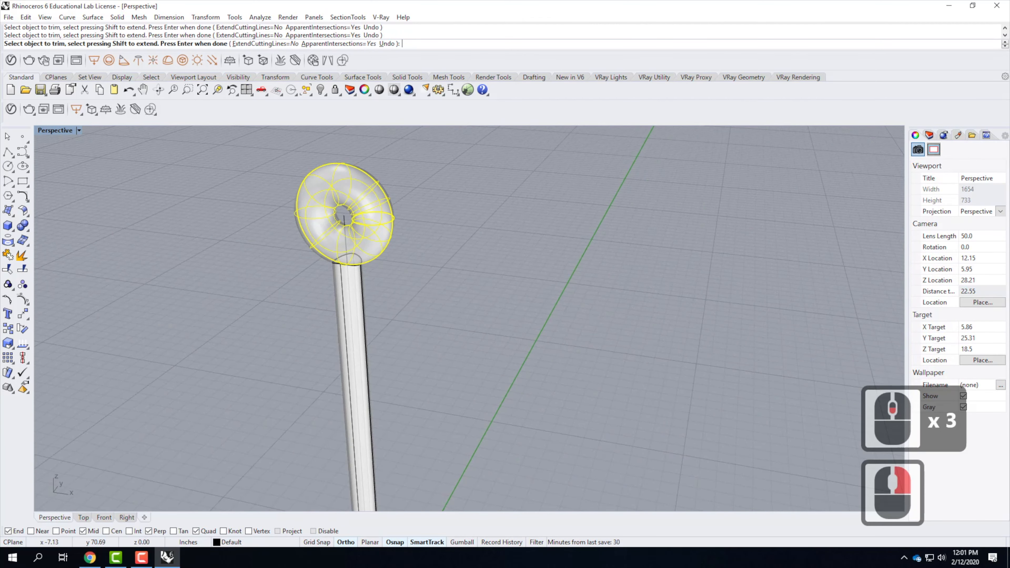
{"action": "key", "text": "Return"}
Step: Trim away the patch of the torus surface enclosed by the tube's end, using the tube as the cutting object
{"action": "left_click", "coordinate": [483, 281]}
{"action": "scroll", "coordinate": [557, 366], "scroll_direction": "down", "scroll_amount": 2}
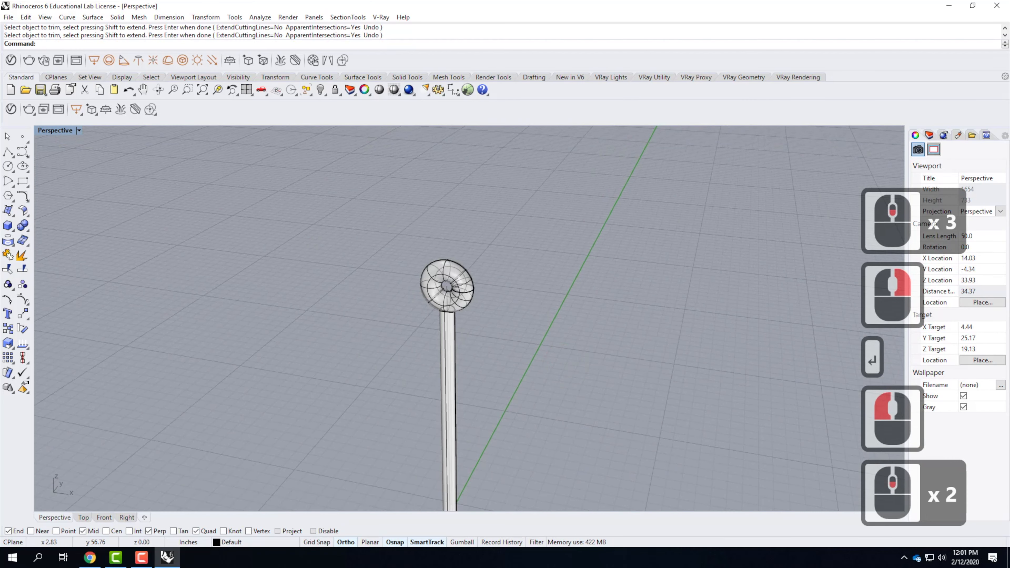
{"action": "scroll", "coordinate": [557, 366], "scroll_direction": "up", "scroll_amount": 4}
{"action": "left_click", "coordinate": [424, 280]}
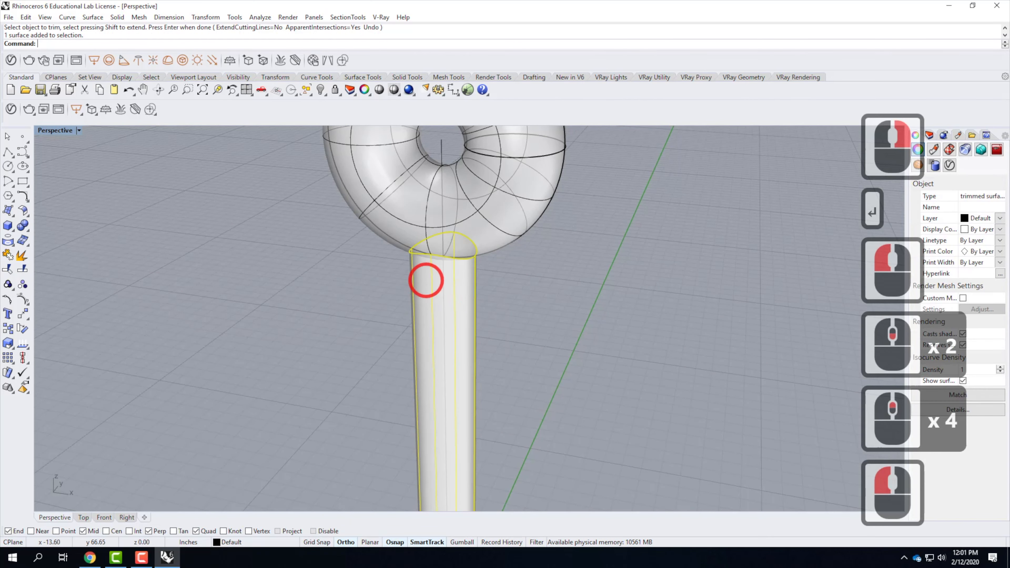
{"action": "type", "text": "trim"}
{"action": "key", "text": "Return"}
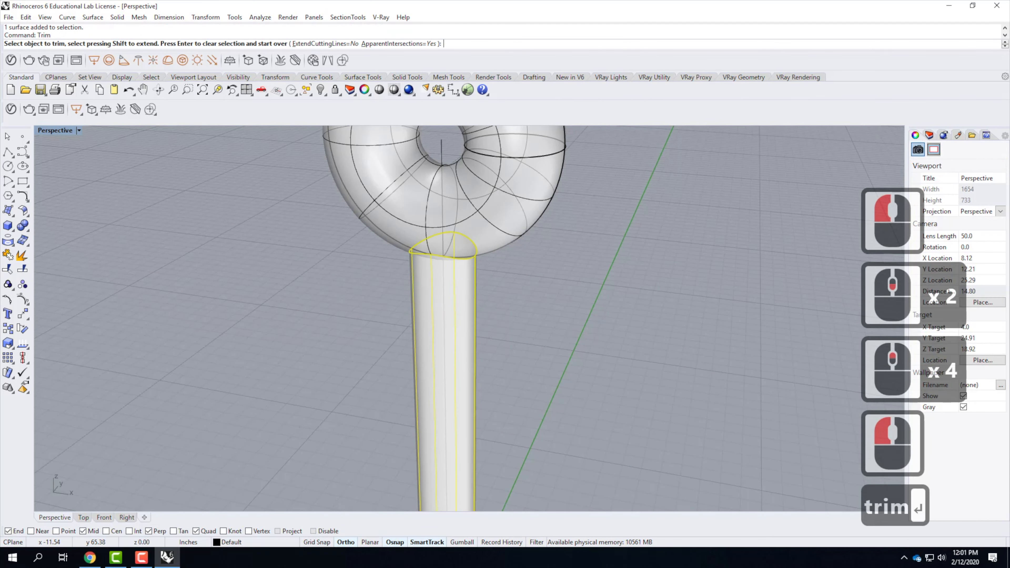
{"action": "left_click", "coordinate": [448, 248]}
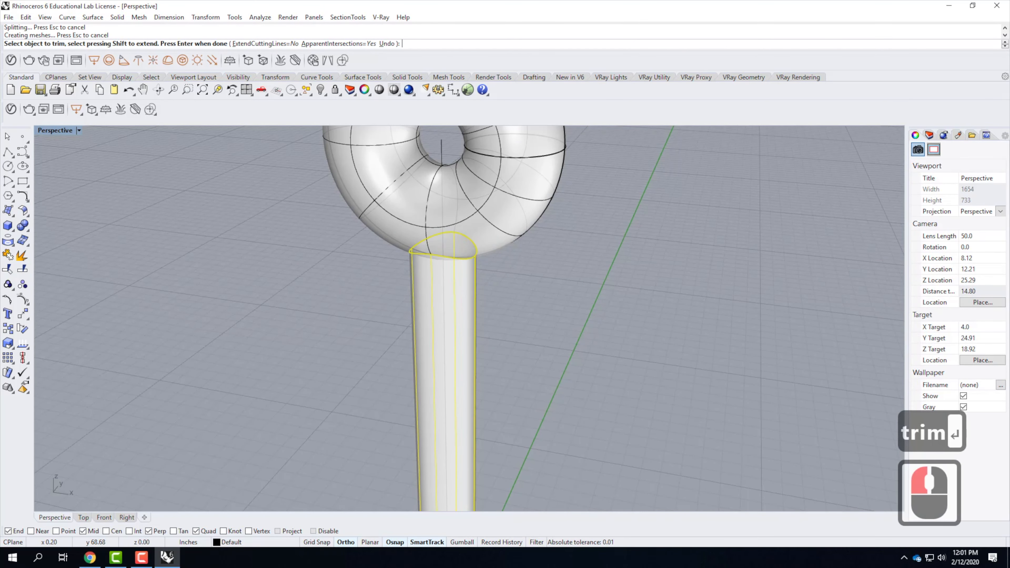
{"action": "key", "text": "Escape"}
{"action": "key", "text": "Escape"}
Step: Examine the joint between ring and tube, and the upright tube's position relative to the four-legged base
{"action": "scroll", "coordinate": [473, 262], "scroll_direction": "up", "scroll_amount": 2}
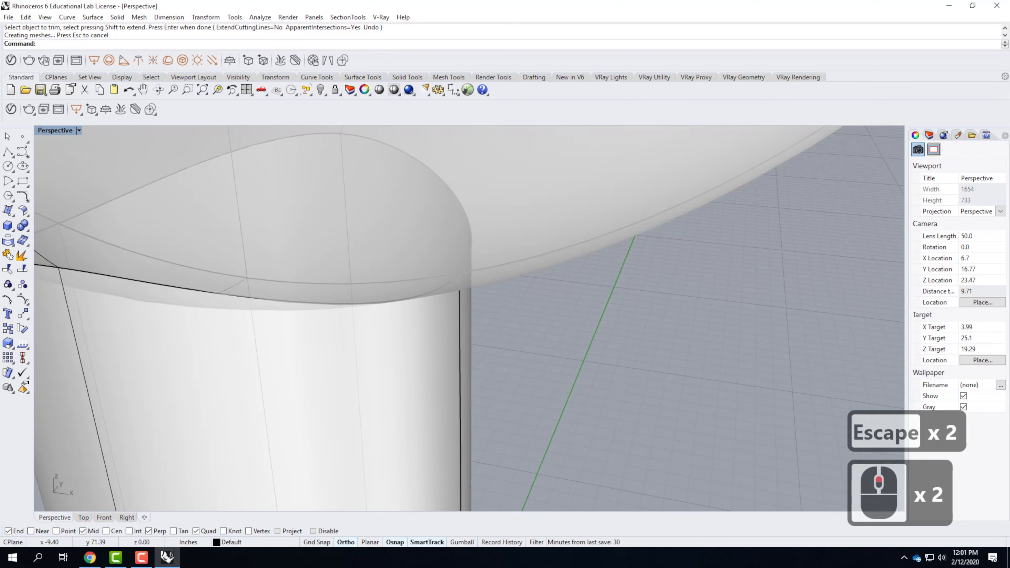
{"action": "scroll", "coordinate": [592, 288], "scroll_direction": "down", "scroll_amount": 5}
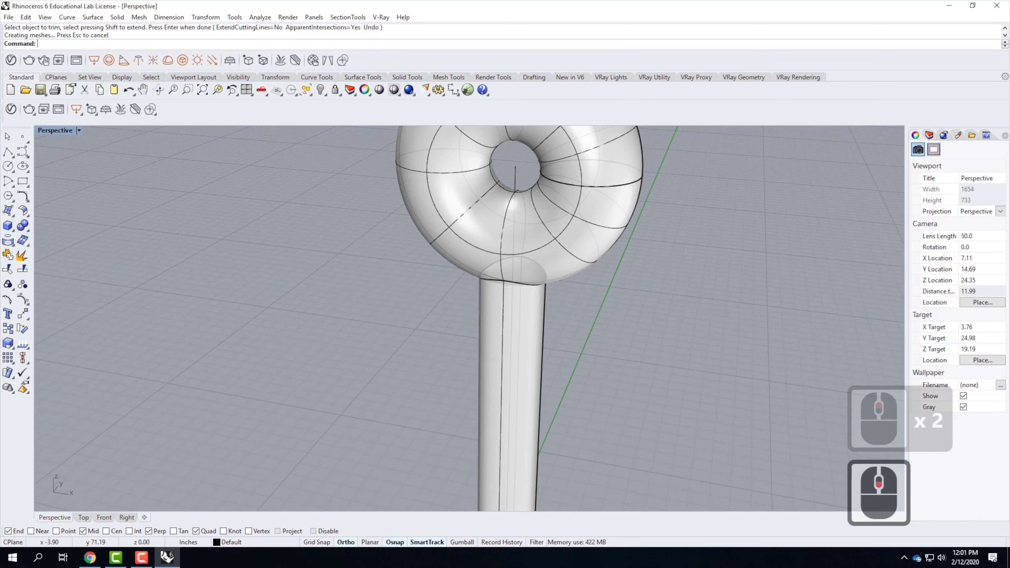
{"action": "right_click_drag", "start_coordinate": [592, 288], "coordinate": [532, 273]}
{"action": "scroll", "coordinate": [532, 273], "scroll_direction": "down", "scroll_amount": 7}
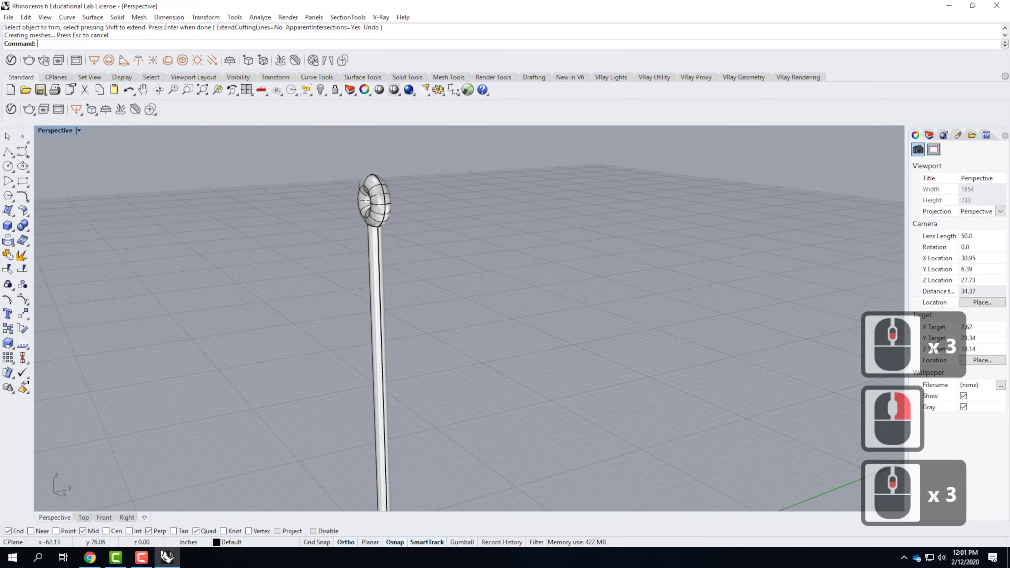
{"action": "scroll", "coordinate": [532, 273], "scroll_direction": "down", "scroll_amount": 4}
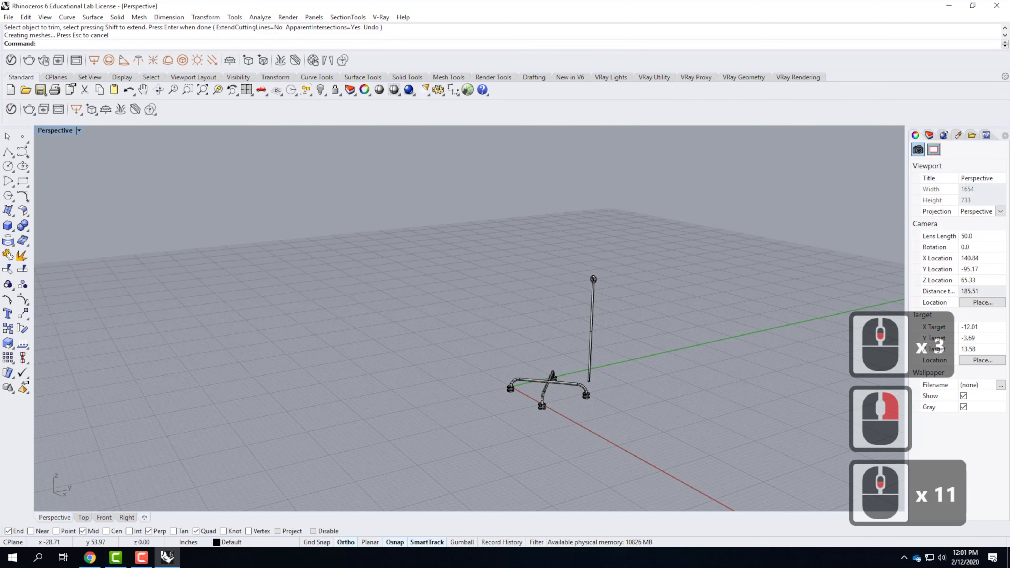
{"action": "scroll", "coordinate": [592, 378], "scroll_direction": "up", "scroll_amount": 5}
{"action": "left_click", "coordinate": [586, 408]}
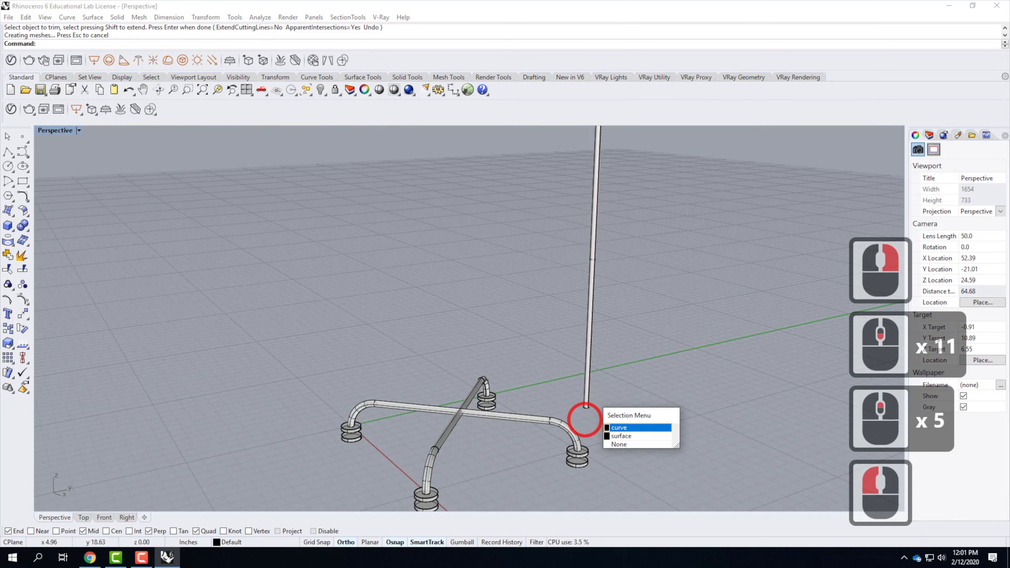
{"action": "scroll", "coordinate": [585, 423], "scroll_direction": "down", "scroll_amount": 3}
{"action": "left_click", "coordinate": [634, 384]}
{"action": "scroll", "coordinate": [592, 401], "scroll_direction": "down", "scroll_amount": 3}
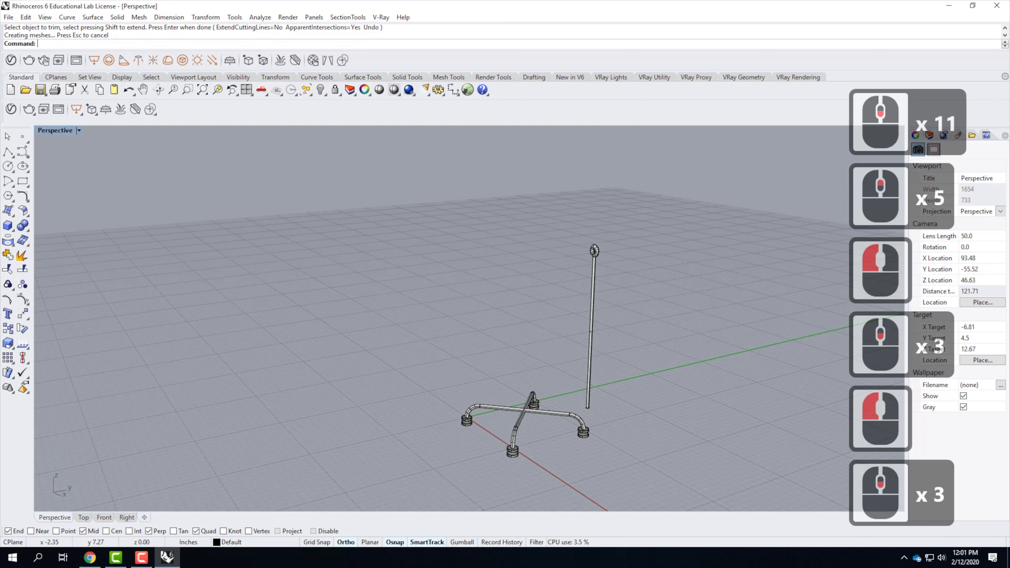
{"action": "scroll", "coordinate": [514, 409], "scroll_direction": "up", "scroll_amount": 6}
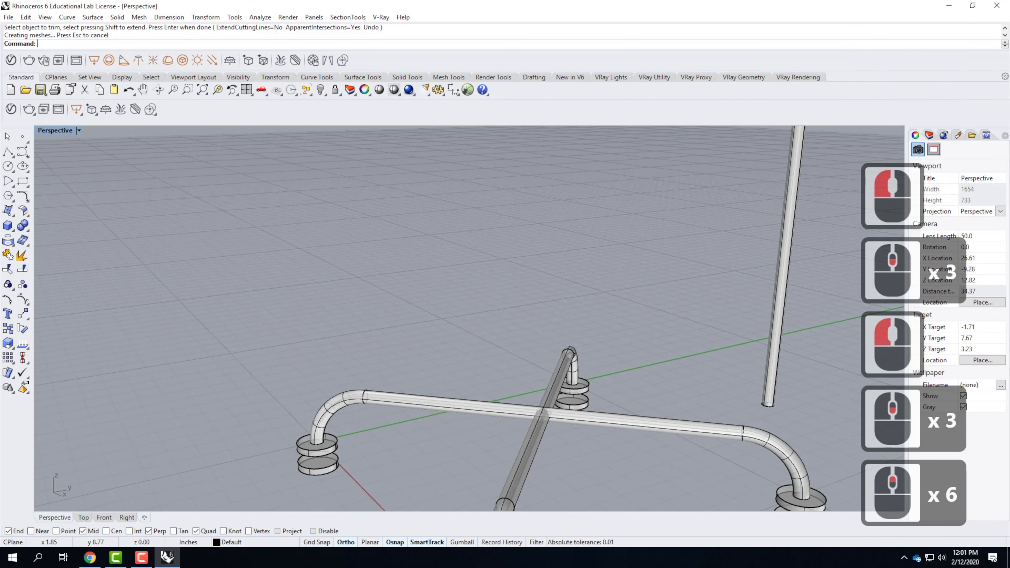
{"action": "scroll", "coordinate": [540, 417], "scroll_direction": "down", "scroll_amount": 5}
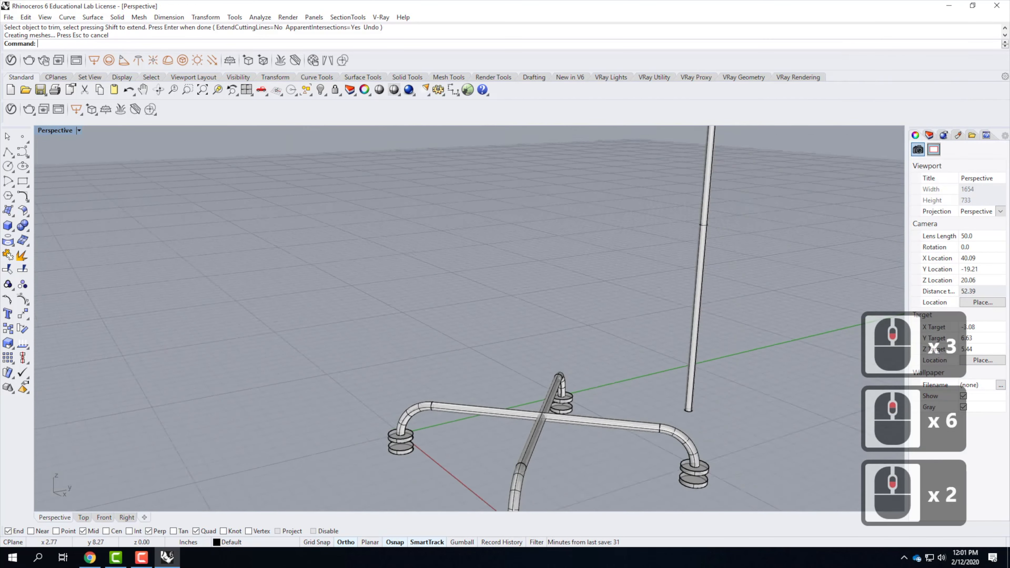
Step: Move the upright tube with its ring from the centre of its lower end to the midpoint where the fitting's arms cross
{"action": "left_click_drag", "start_coordinate": [605, 191], "coordinate": [697, 428]}
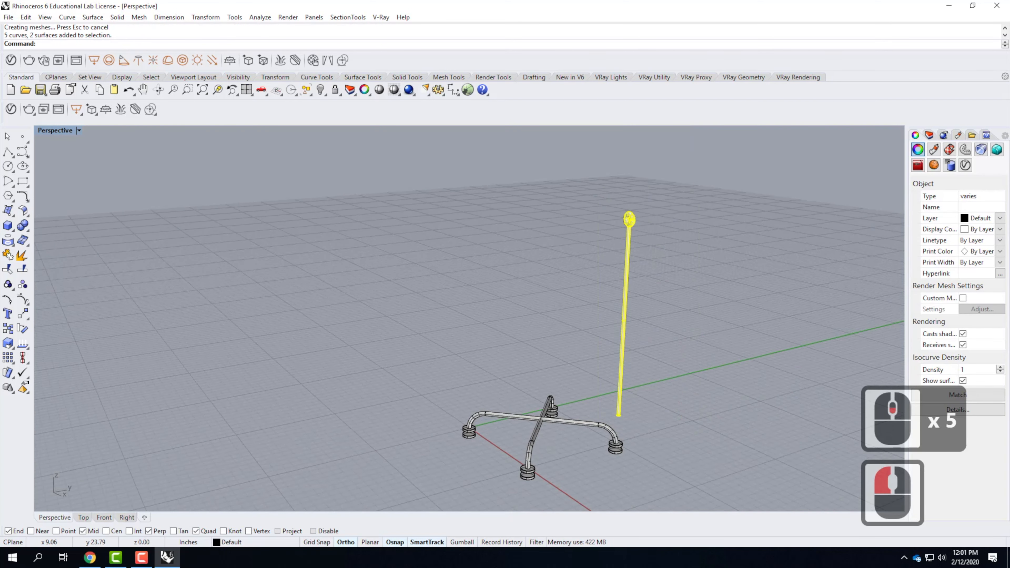
{"action": "left_click", "coordinate": [205, 17]}
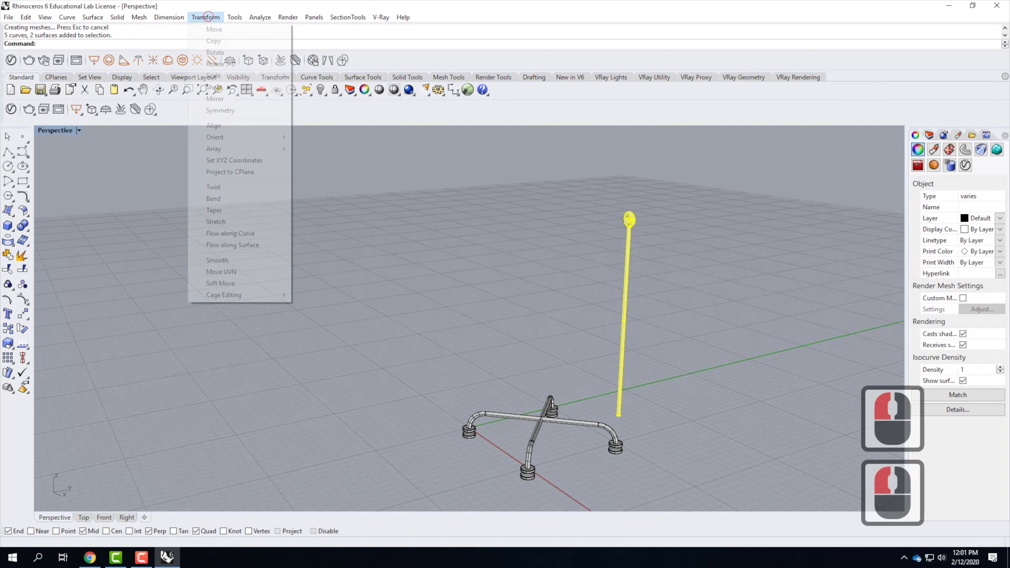
{"action": "left_click", "coordinate": [214, 29]}
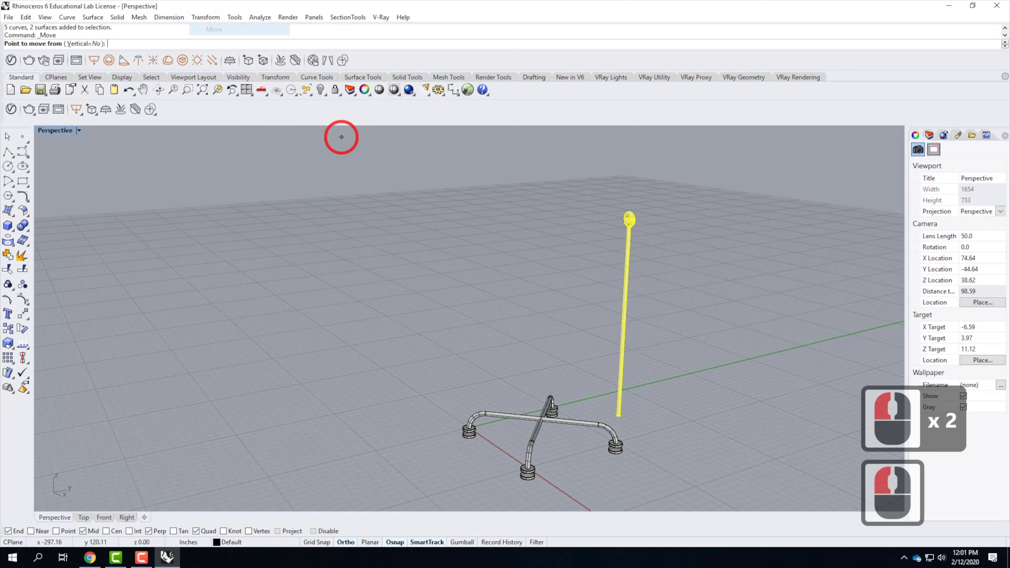
{"action": "scroll", "coordinate": [629, 423], "scroll_direction": "up", "scroll_amount": 5}
{"action": "scroll", "coordinate": [588, 390], "scroll_direction": "up", "scroll_amount": 2}
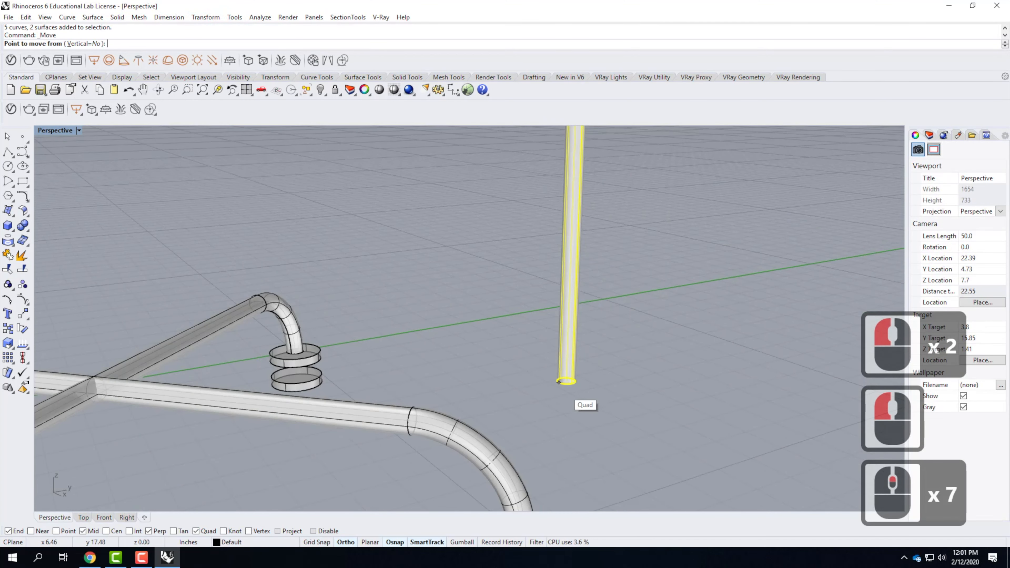
{"action": "left_click", "coordinate": [574, 380]}
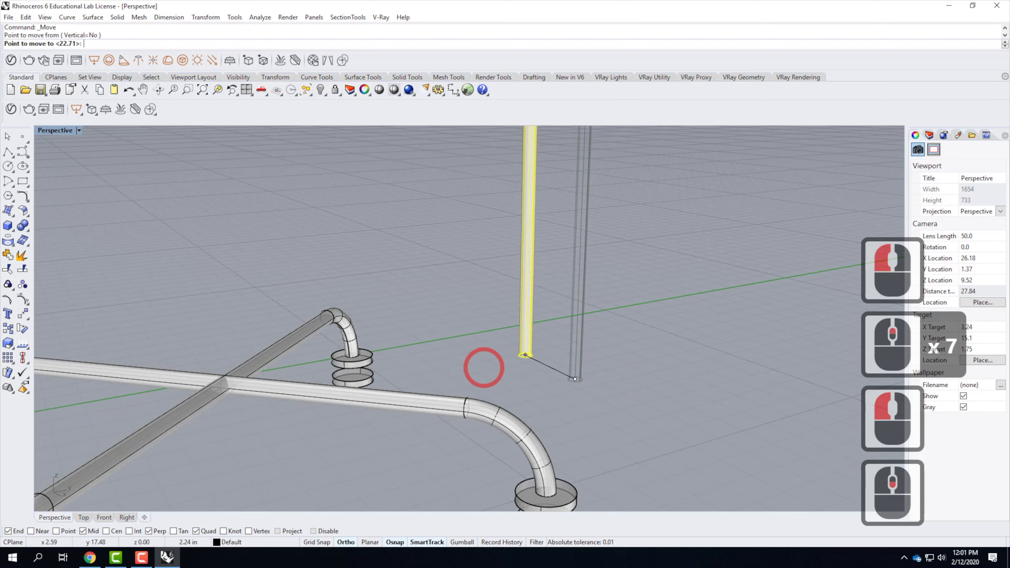
{"action": "scroll", "coordinate": [302, 436], "scroll_direction": "up", "scroll_amount": 5}
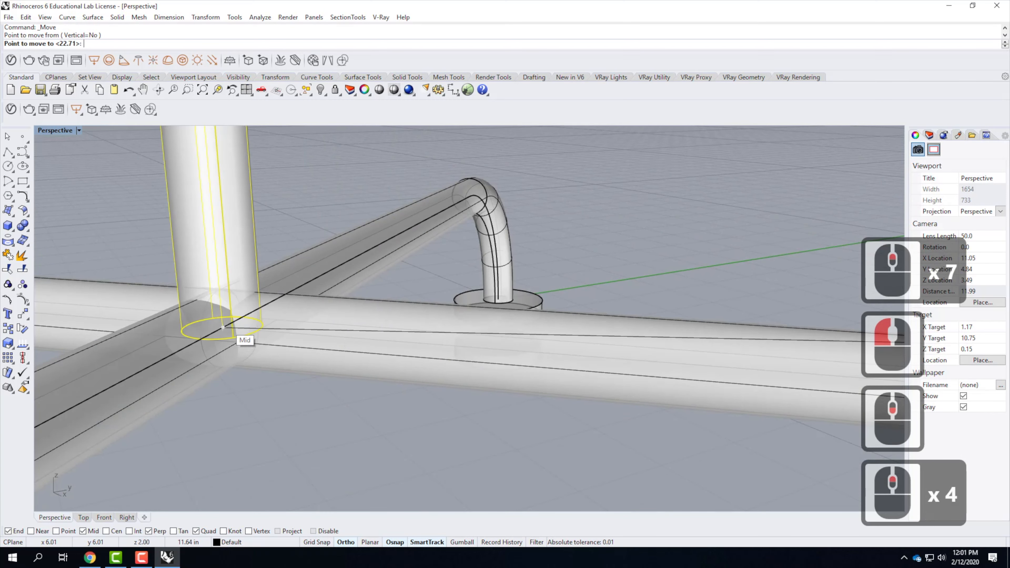
{"action": "left_click", "coordinate": [223, 327]}
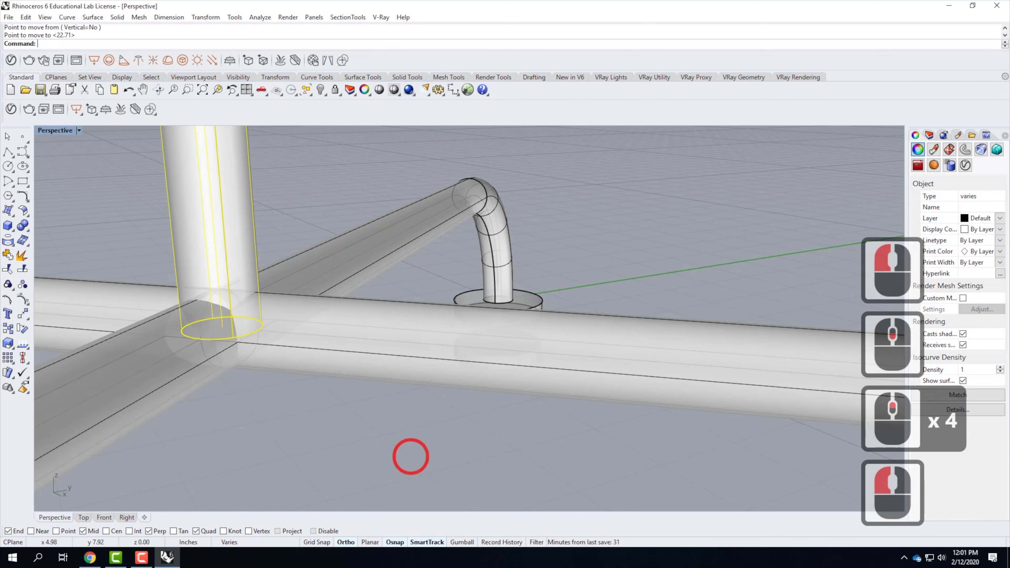
{"action": "scroll", "coordinate": [510, 385], "scroll_direction": "down", "scroll_amount": 8}
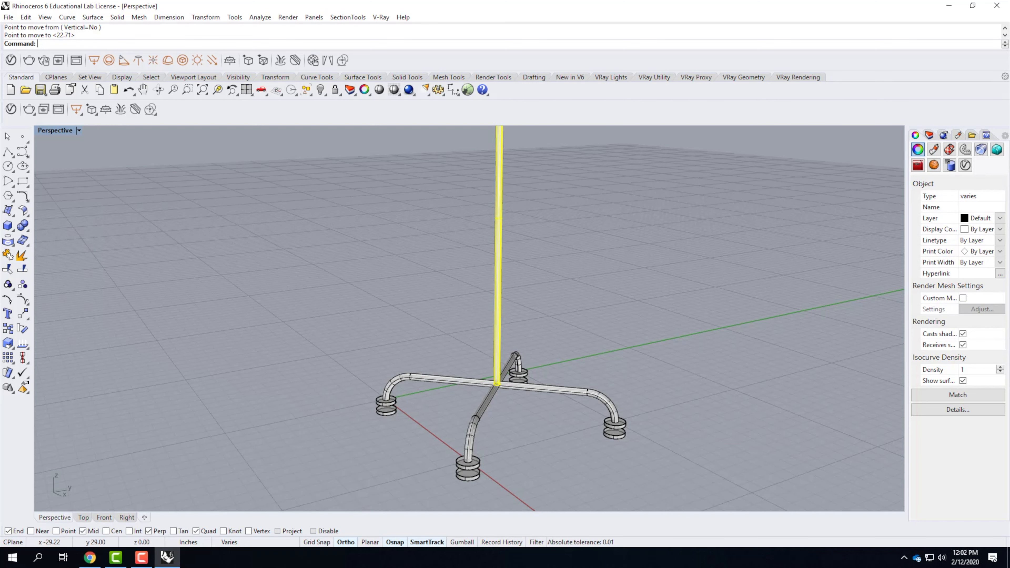
{"action": "scroll", "coordinate": [492, 370], "scroll_direction": "up", "scroll_amount": 3}
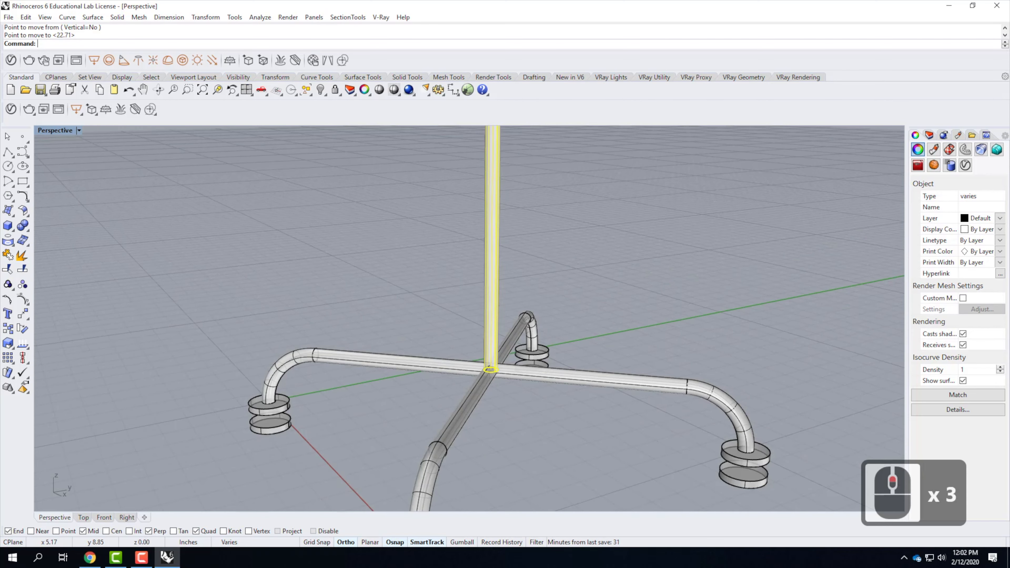
{"action": "scroll", "coordinate": [485, 338], "scroll_direction": "down", "scroll_amount": 2}
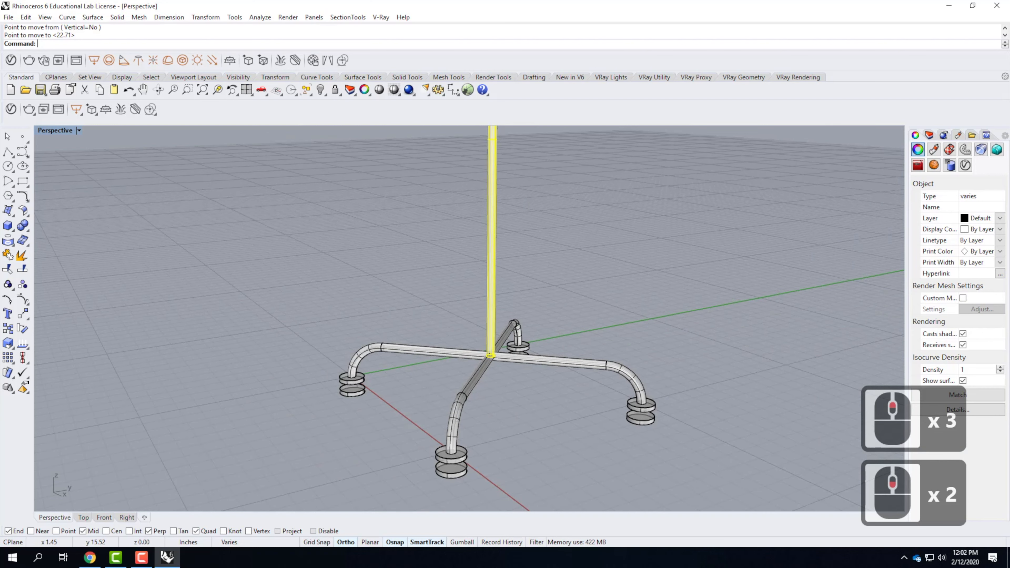
Step: Lower the upright 2 inches with a vertical Move, from the arms' crossing point to the level of the feet's upper discs
{"action": "double_click", "coordinate": [72, 133]}
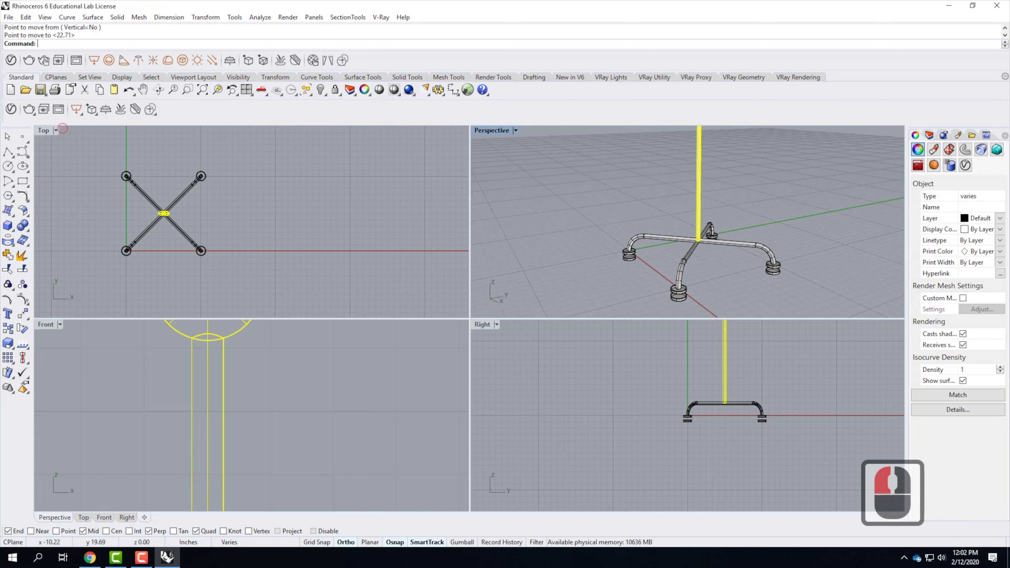
{"action": "scroll", "coordinate": [260, 357], "scroll_direction": "down", "scroll_amount": 7}
{"action": "scroll", "coordinate": [259, 356], "scroll_direction": "down", "scroll_amount": 5}
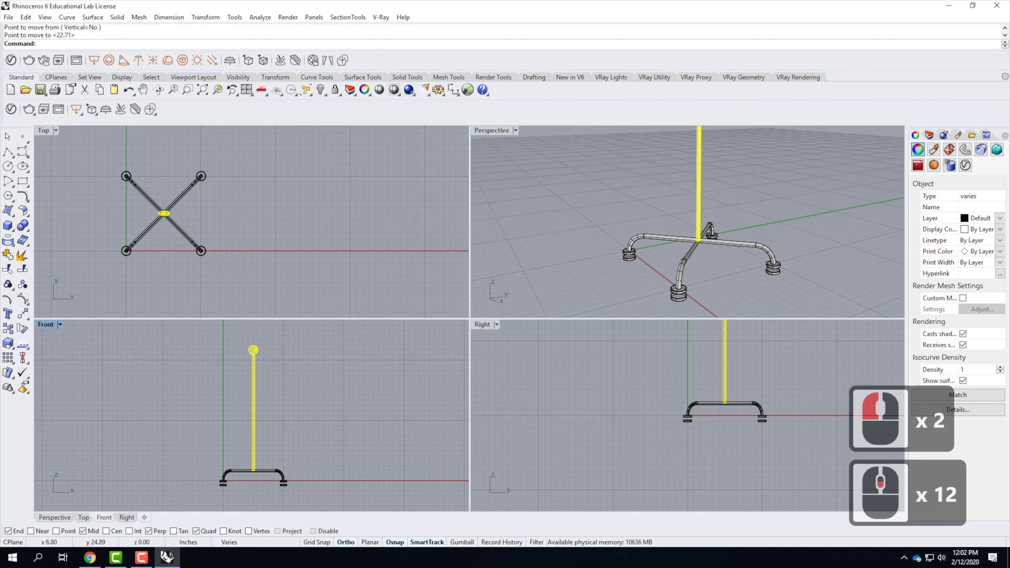
{"action": "scroll", "coordinate": [266, 491], "scroll_direction": "up", "scroll_amount": 6}
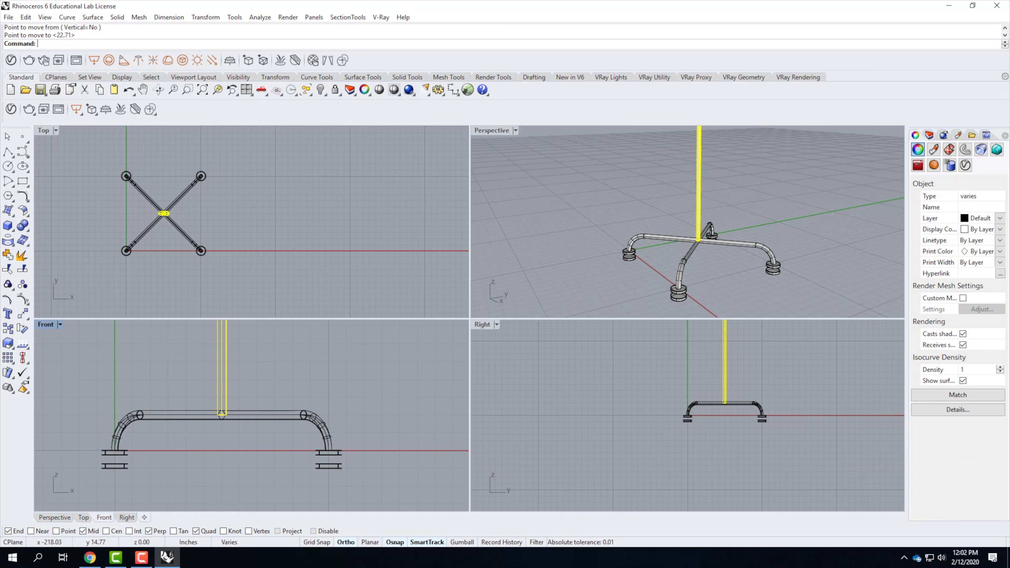
{"action": "left_click", "coordinate": [504, 129]}
{"action": "type", "text": "Move"}
{"action": "key", "text": "Return"}
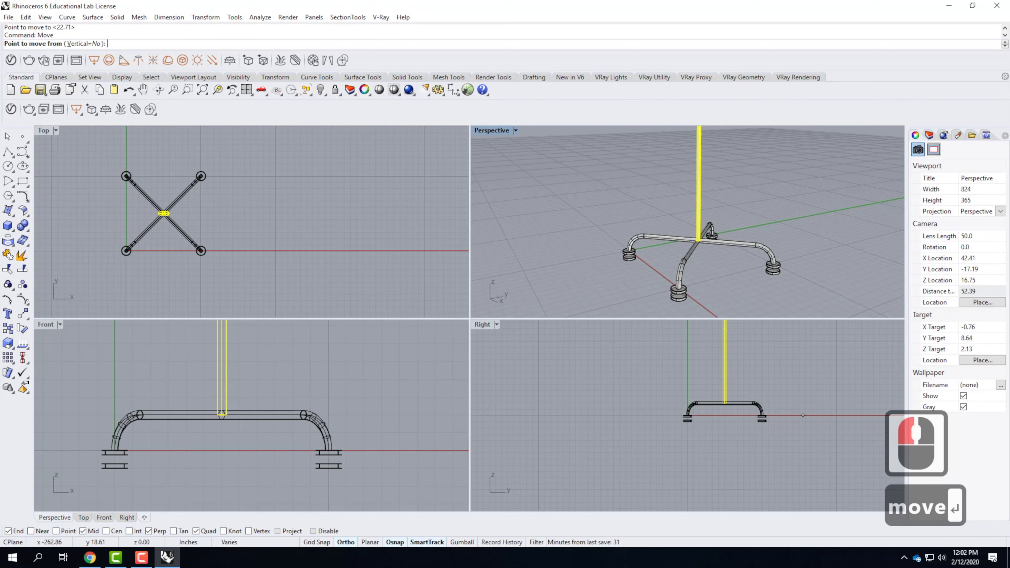
{"action": "left_click", "coordinate": [83, 43]}
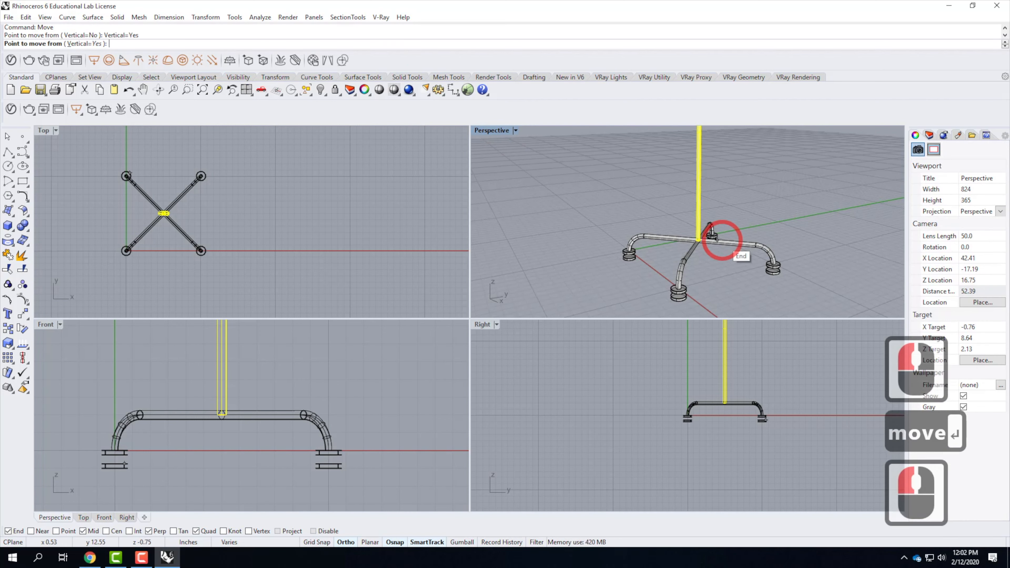
{"action": "scroll", "coordinate": [698, 241], "scroll_direction": "up", "scroll_amount": 3}
{"action": "scroll", "coordinate": [696, 241], "scroll_direction": "up", "scroll_amount": 6}
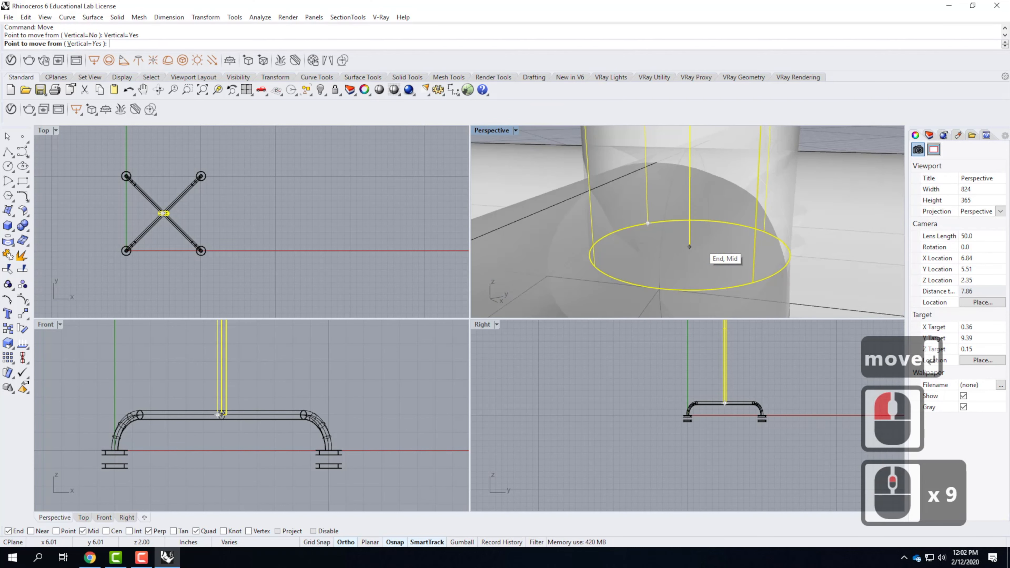
{"action": "left_click", "coordinate": [692, 244]}
{"action": "scroll", "coordinate": [716, 198], "scroll_direction": "down", "scroll_amount": 5}
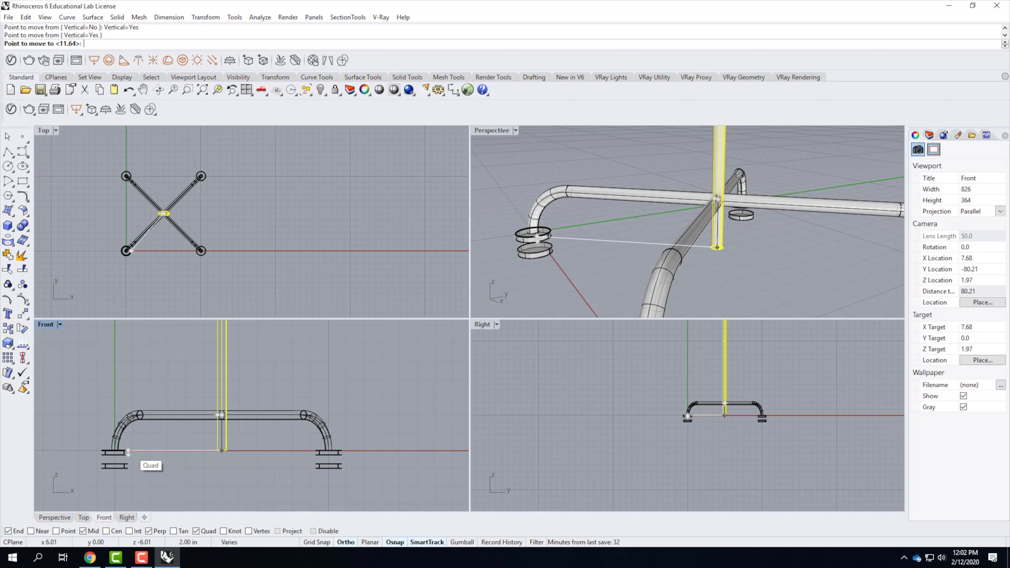
{"action": "left_click", "coordinate": [128, 452]}
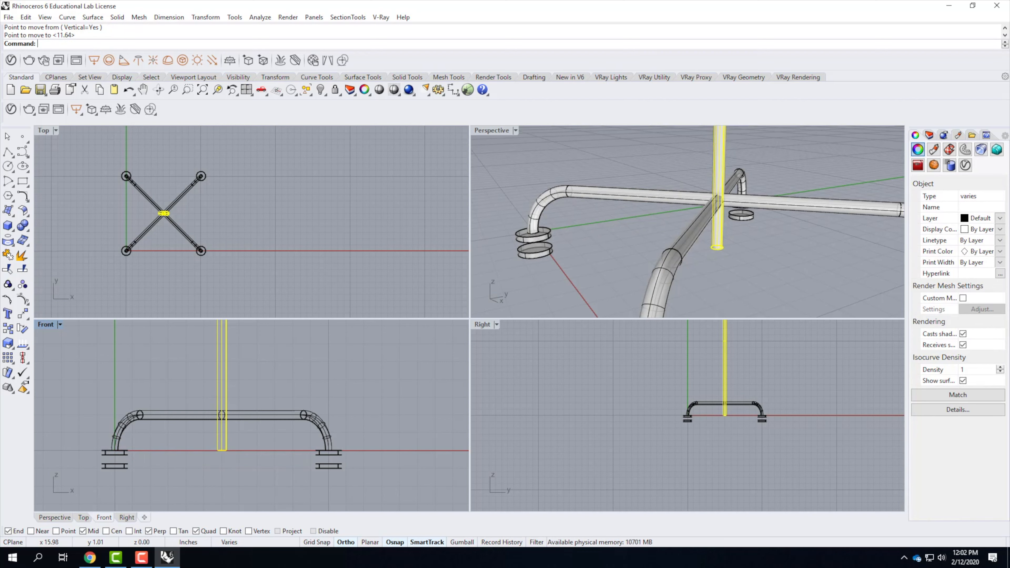
Step: Maximize the Perspective view on the crossing of the arms and deselect the upright
{"action": "double_click", "coordinate": [491, 131]}
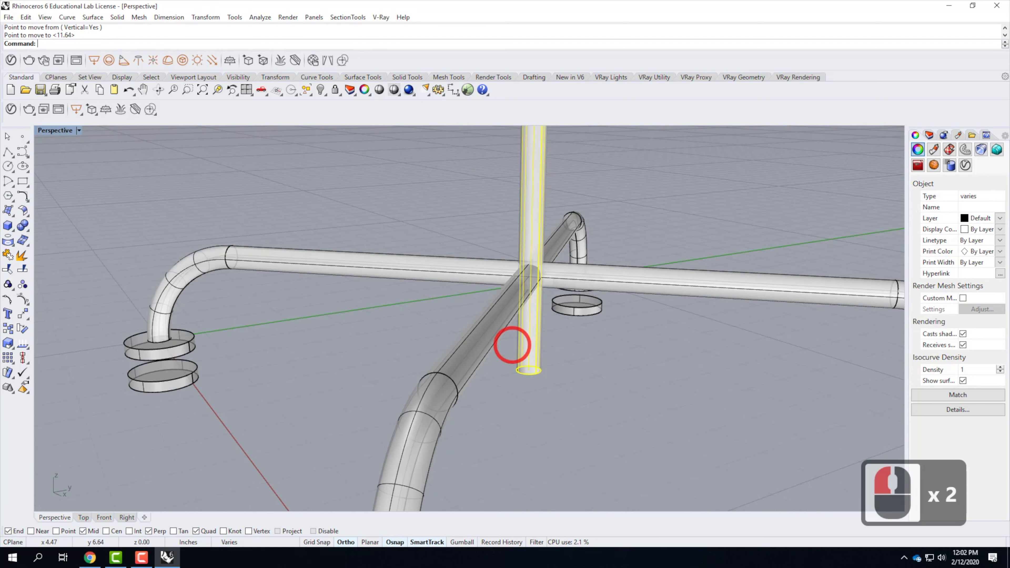
{"action": "left_click", "coordinate": [706, 413]}
{"action": "scroll", "coordinate": [541, 248], "scroll_direction": "up", "scroll_amount": 3}
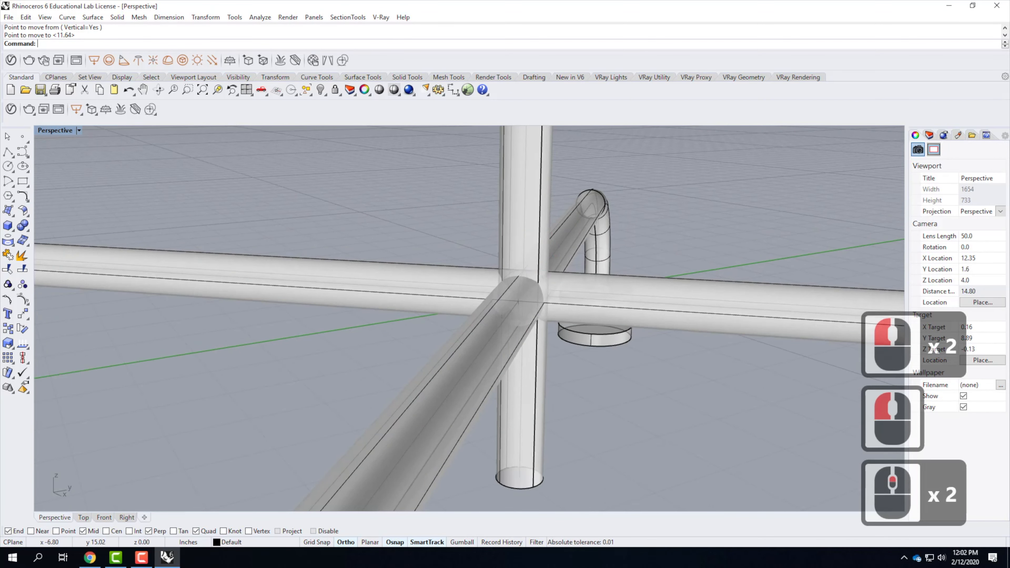
{"action": "left_click", "coordinate": [519, 312]}
{"action": "left_click", "coordinate": [458, 359]}
{"action": "left_click", "coordinate": [593, 304]}
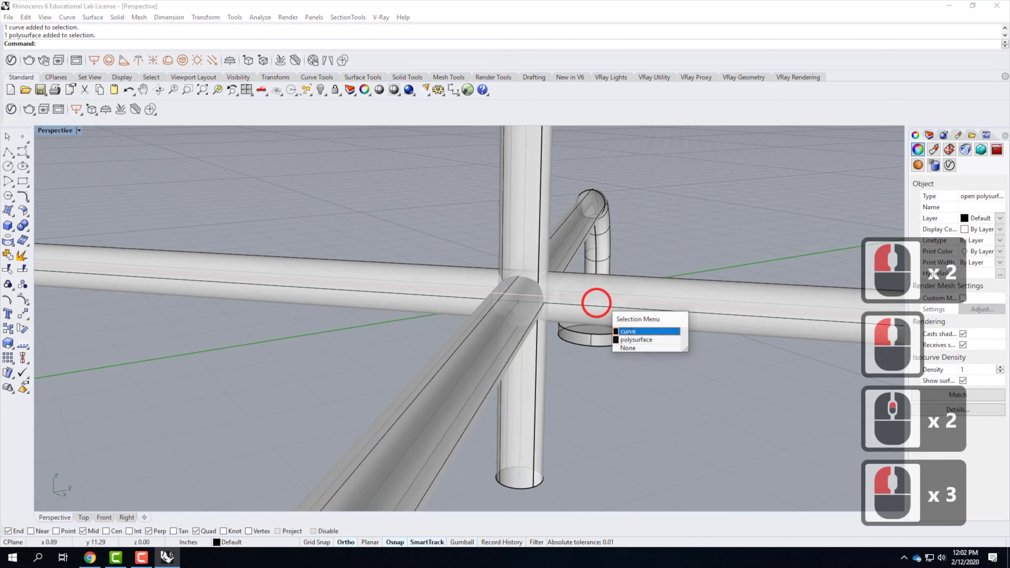
{"action": "left_click", "coordinate": [636, 339]}
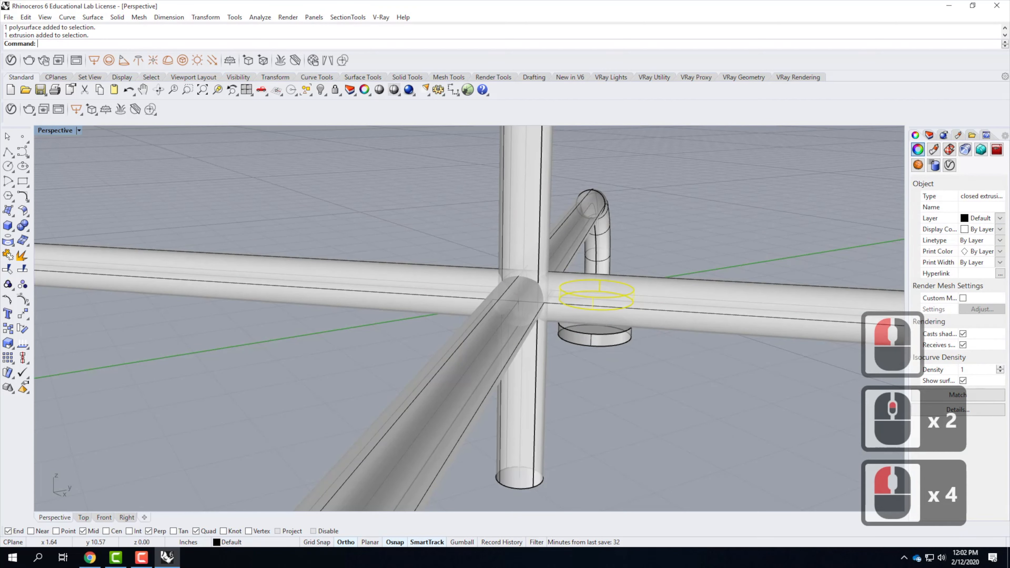
{"action": "key", "text": "Escape"}
{"action": "key", "text": "Escape"}
Step: Trim off the upright's portion below the crossing, using only the continuous diagonal arm tube as the cutting object
{"action": "type", "text": "trim"}
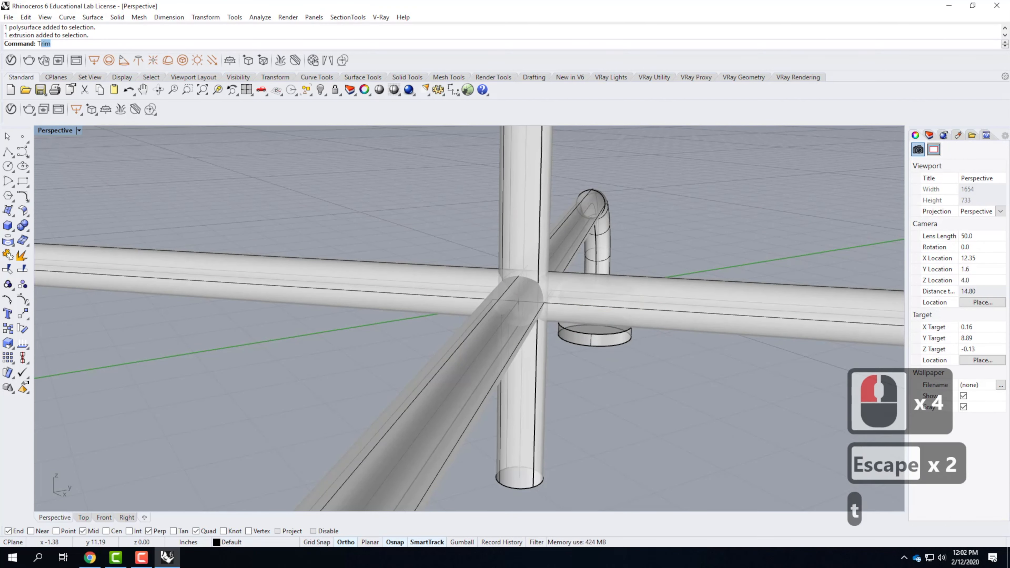
{"action": "key", "text": "Return"}
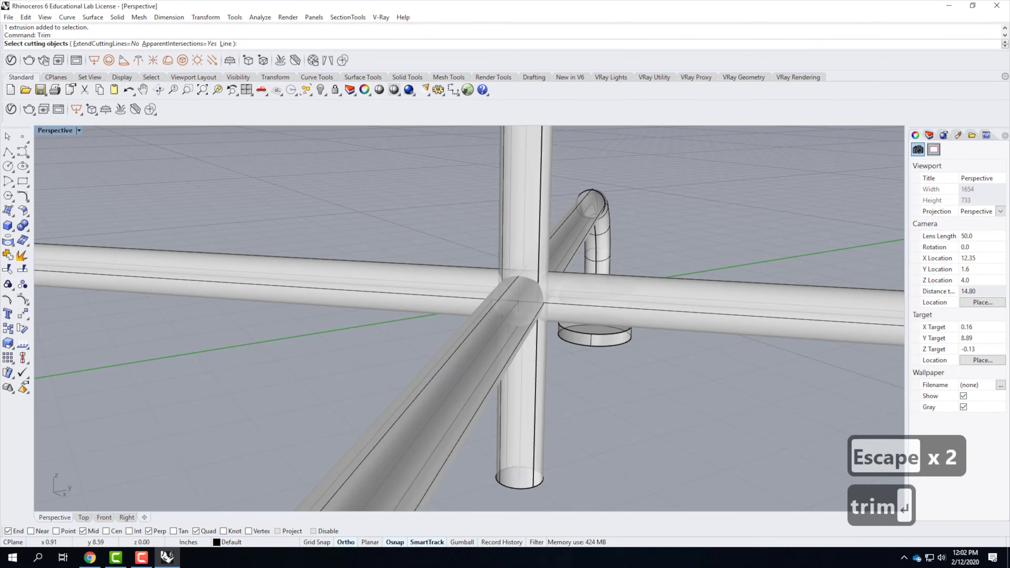
{"action": "left_click", "coordinate": [473, 327]}
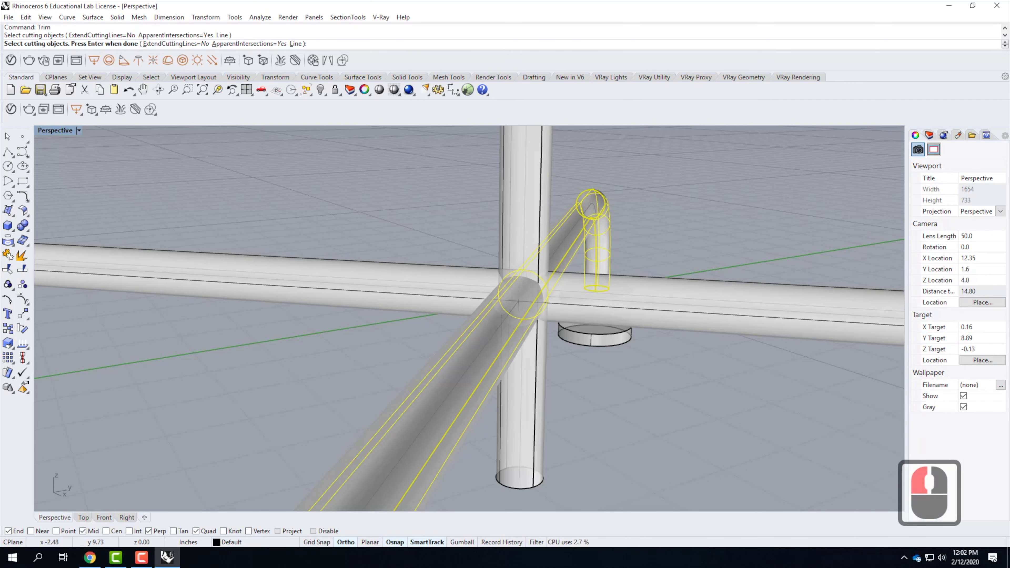
{"action": "left_click", "coordinate": [439, 278]}
{"action": "left_click", "coordinate": [440, 278], "text": "ctrl"}
{"action": "left_click", "coordinate": [577, 408], "text": "ctrl"}
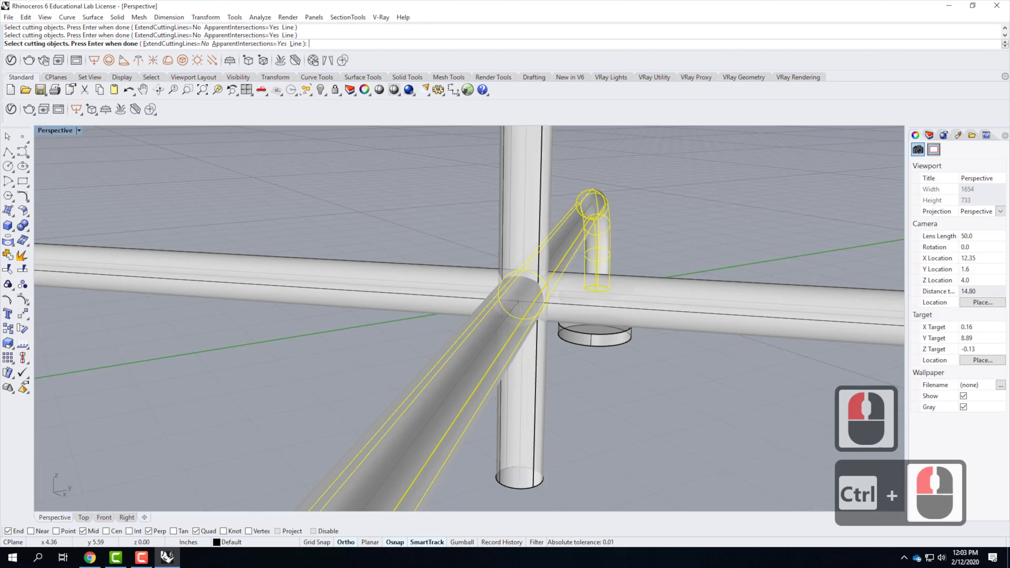
{"action": "key", "text": "Return"}
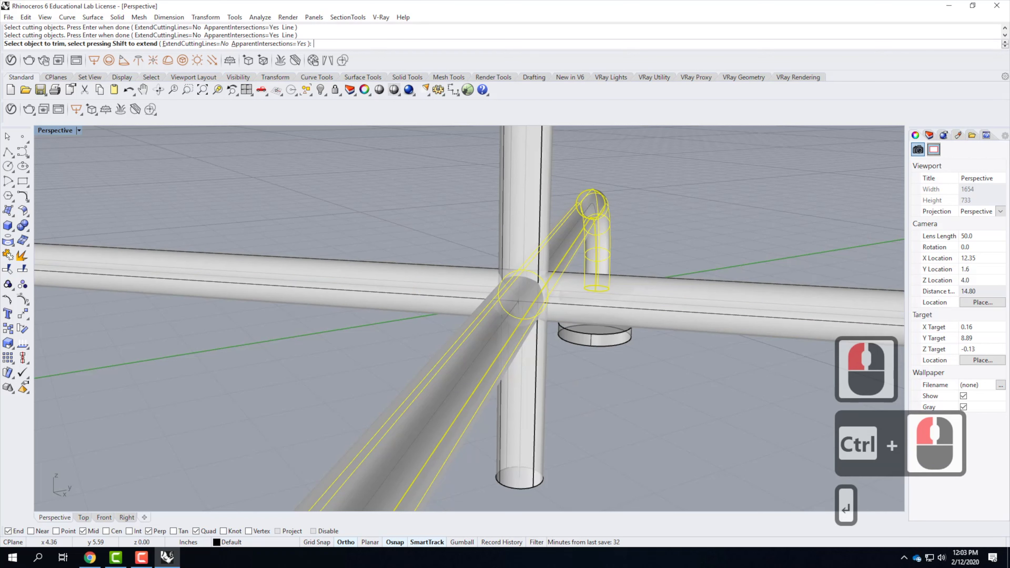
{"action": "left_click", "coordinate": [521, 450]}
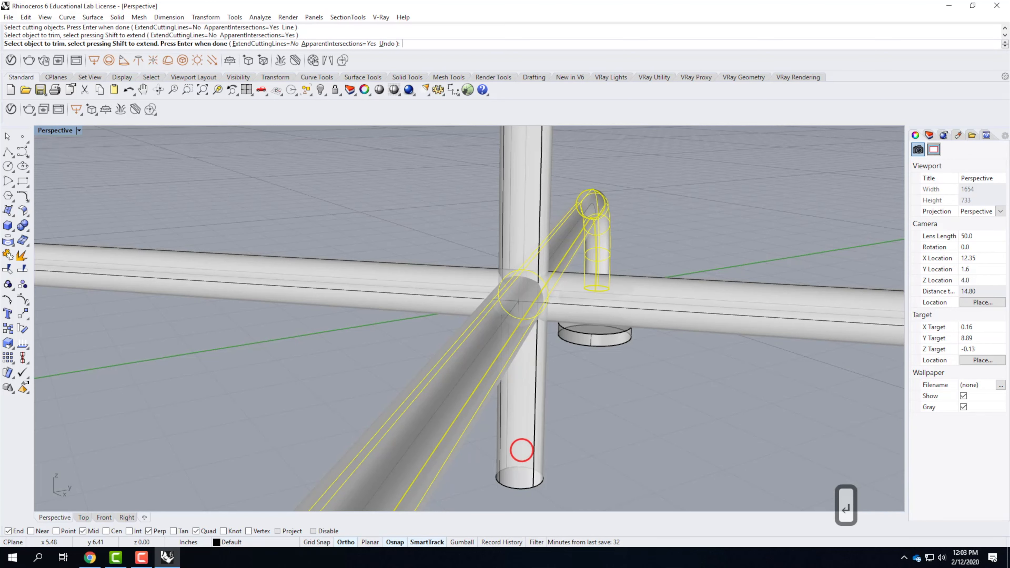
{"action": "left_click", "coordinate": [536, 458]}
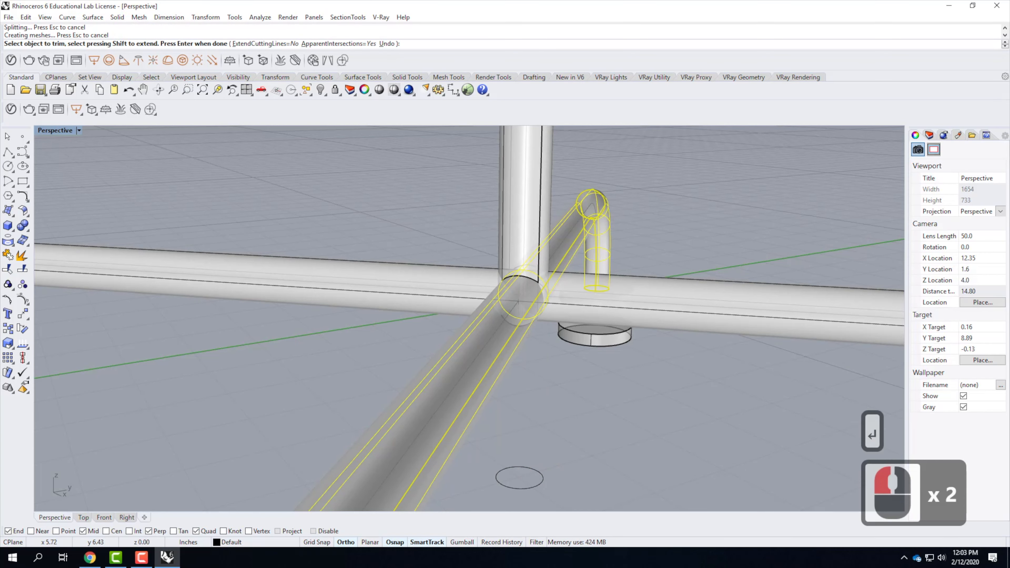
Step: Examine the joint between the upright and the crossing arms from several sides for the trimmed edges and remaining inner surfaces
{"action": "scroll", "coordinate": [566, 332], "scroll_direction": "up", "scroll_amount": 2}
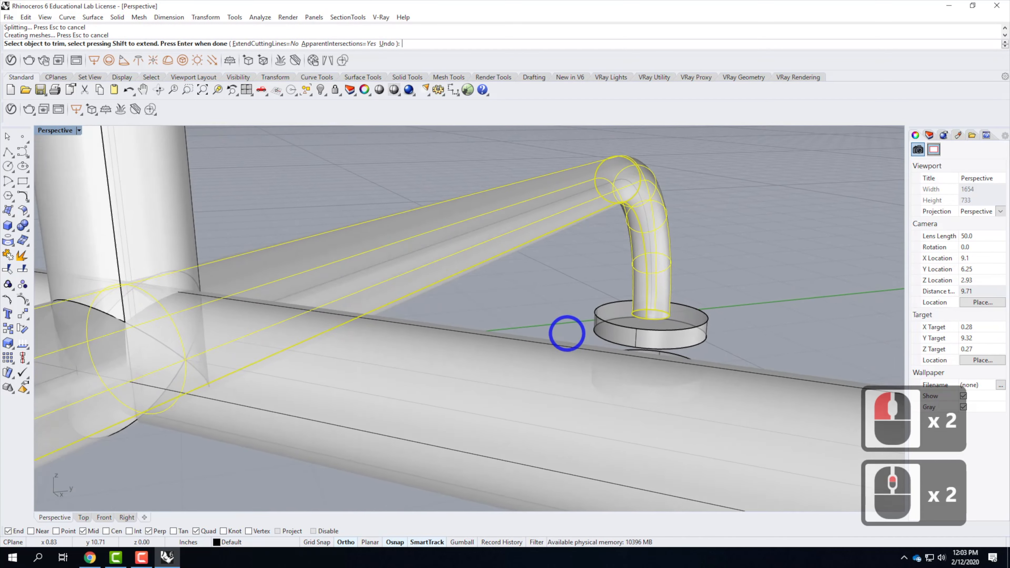
{"action": "right_click_drag", "start_coordinate": [566, 333], "coordinate": [541, 338]}
{"action": "scroll", "coordinate": [592, 344], "scroll_direction": "down", "scroll_amount": 3}
{"action": "scroll", "coordinate": [383, 335], "scroll_direction": "up", "scroll_amount": 3}
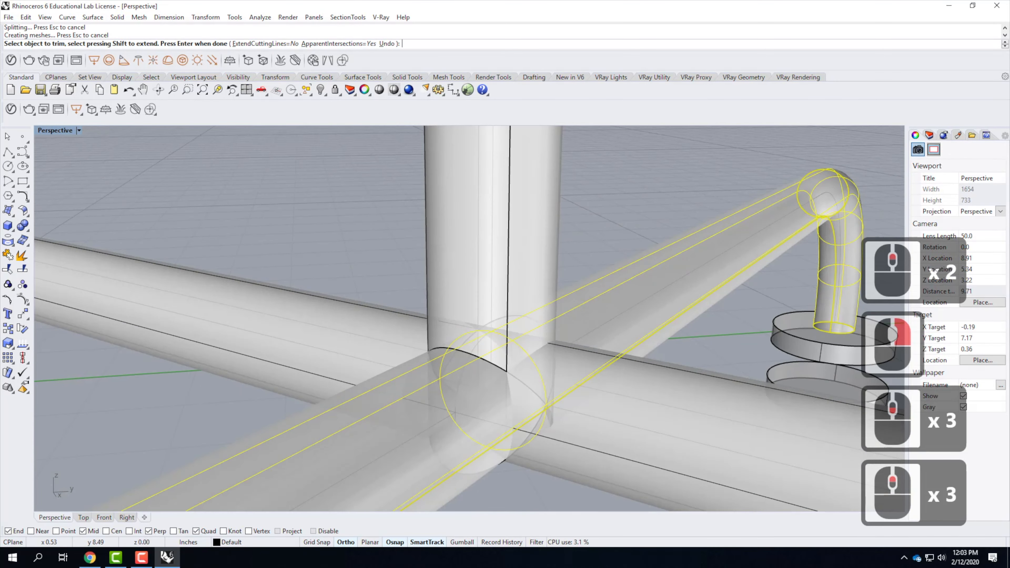
{"action": "right_click_drag", "start_coordinate": [592, 358], "coordinate": [559, 362]}
{"action": "scroll", "coordinate": [559, 362], "scroll_direction": "down", "scroll_amount": 3}
{"action": "scroll", "coordinate": [417, 414], "scroll_direction": "up", "scroll_amount": 3}
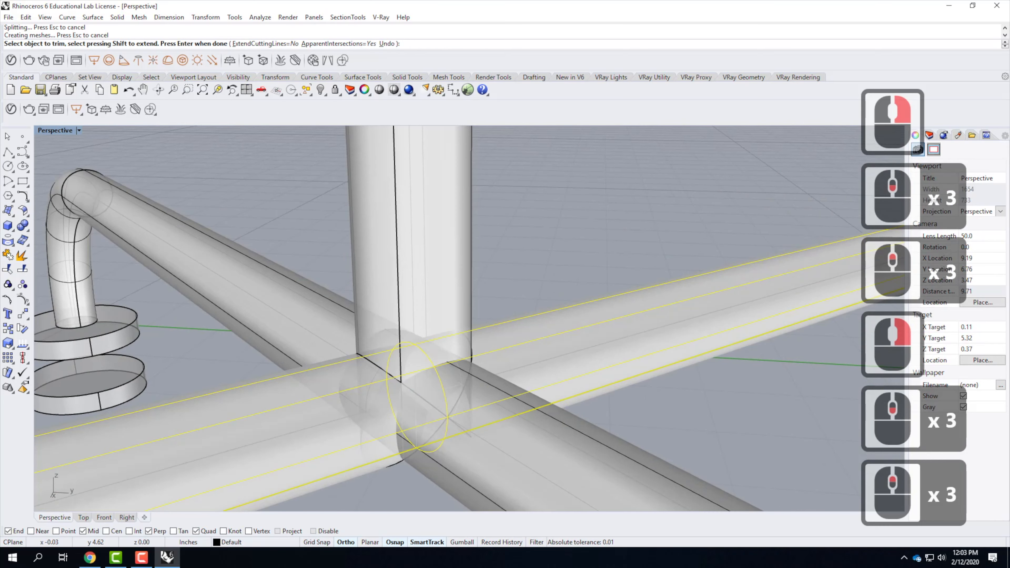
{"action": "scroll", "coordinate": [444, 397], "scroll_direction": "up", "scroll_amount": 3}
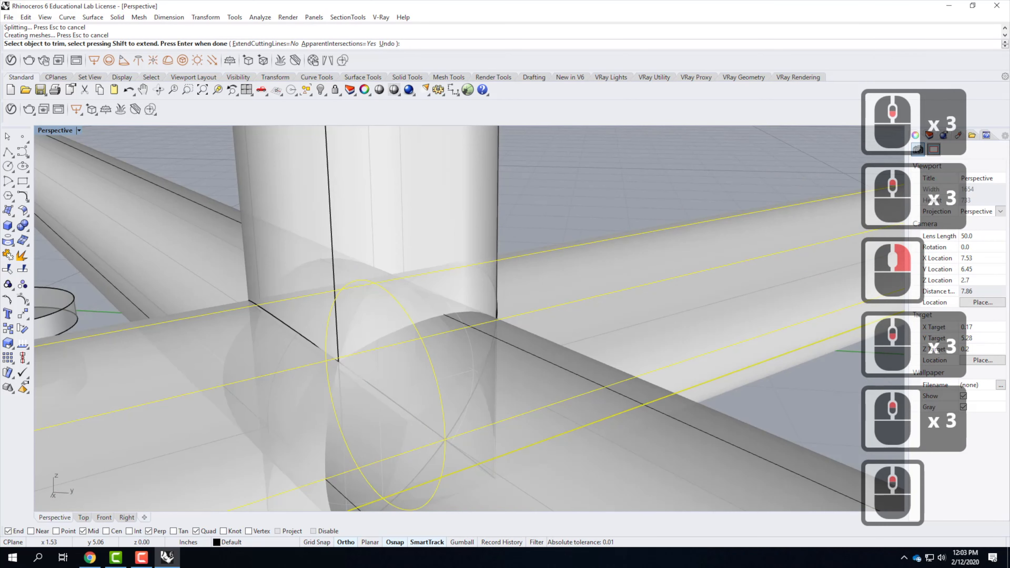
{"action": "scroll", "coordinate": [562, 375], "scroll_direction": "down", "scroll_amount": 2}
{"action": "right_click_drag", "start_coordinate": [572, 373], "coordinate": [594, 361]}
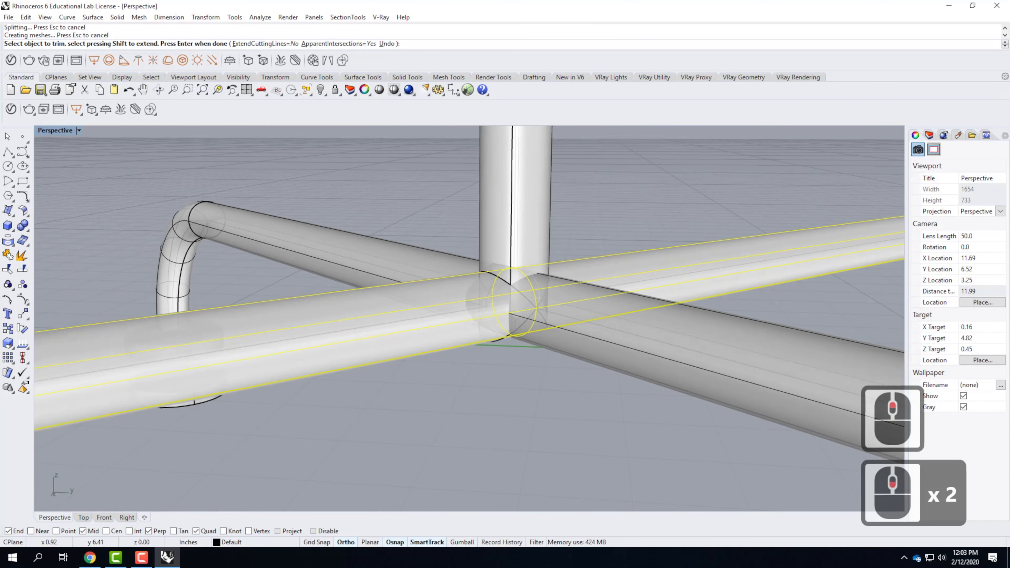
{"action": "scroll", "coordinate": [531, 301], "scroll_direction": "up", "scroll_amount": 2}
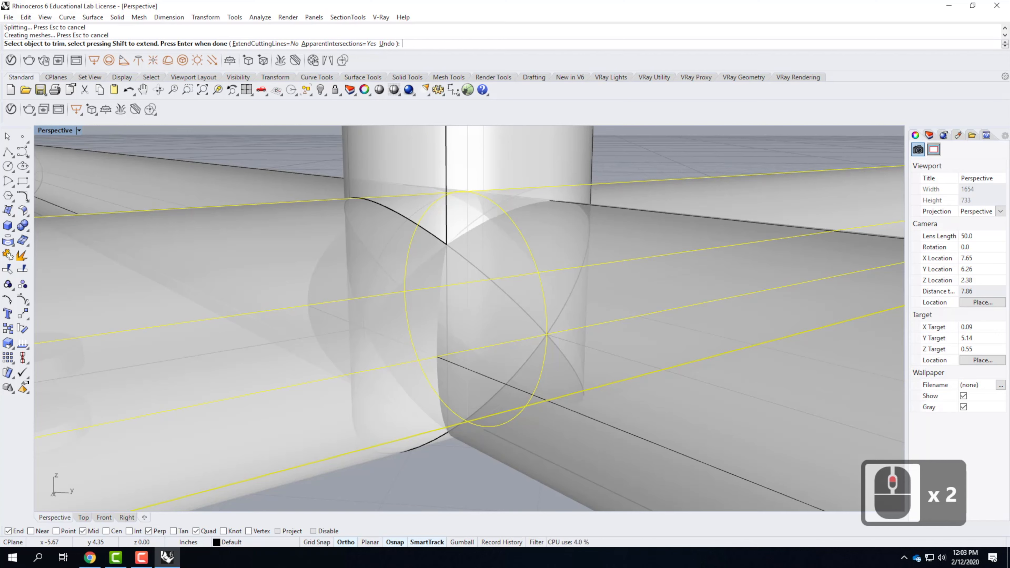
Step: Trim away the upright's remaining surface piece below the crossing, and undo the extra cut that removed the upper tube
{"action": "left_click", "coordinate": [476, 267]}
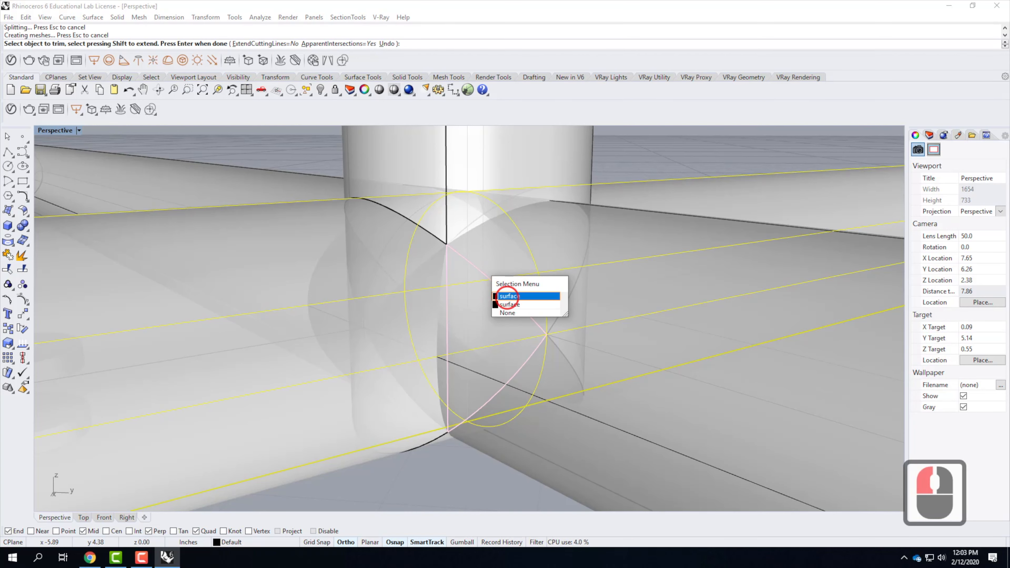
{"action": "left_click", "coordinate": [507, 296]}
{"action": "left_click", "coordinate": [552, 345]}
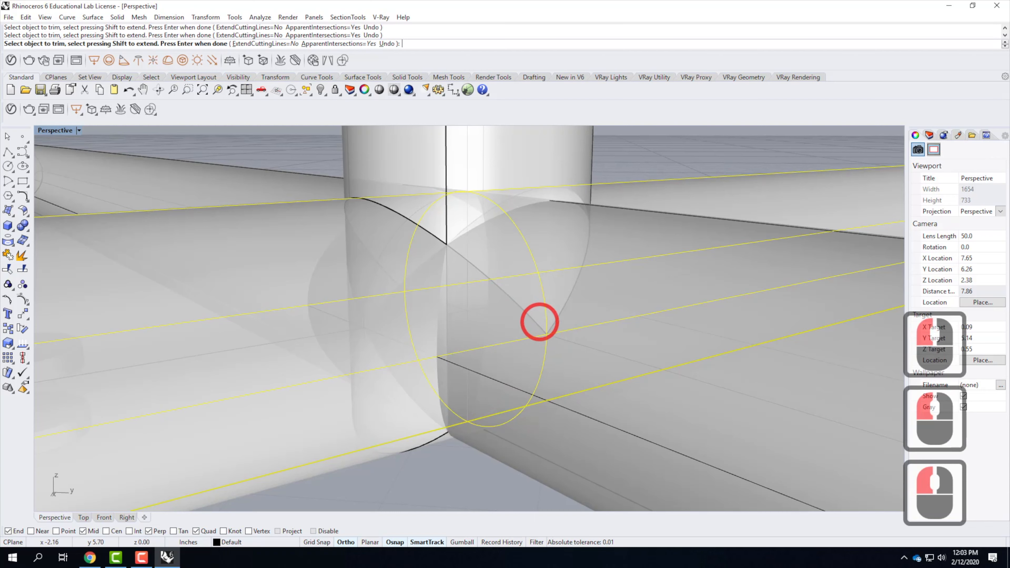
{"action": "left_click", "coordinate": [528, 314]}
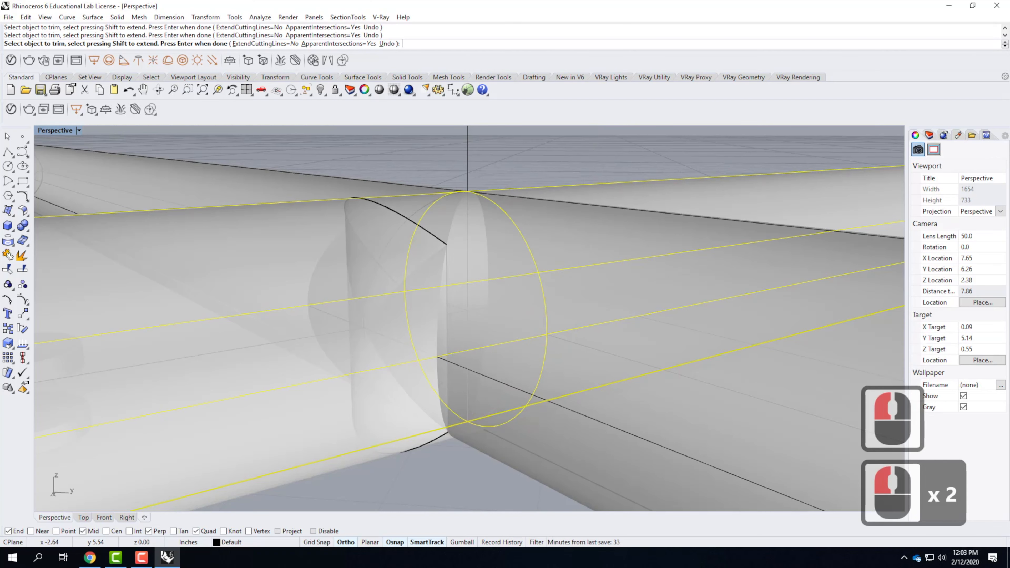
{"action": "key", "text": "ctrl+z"}
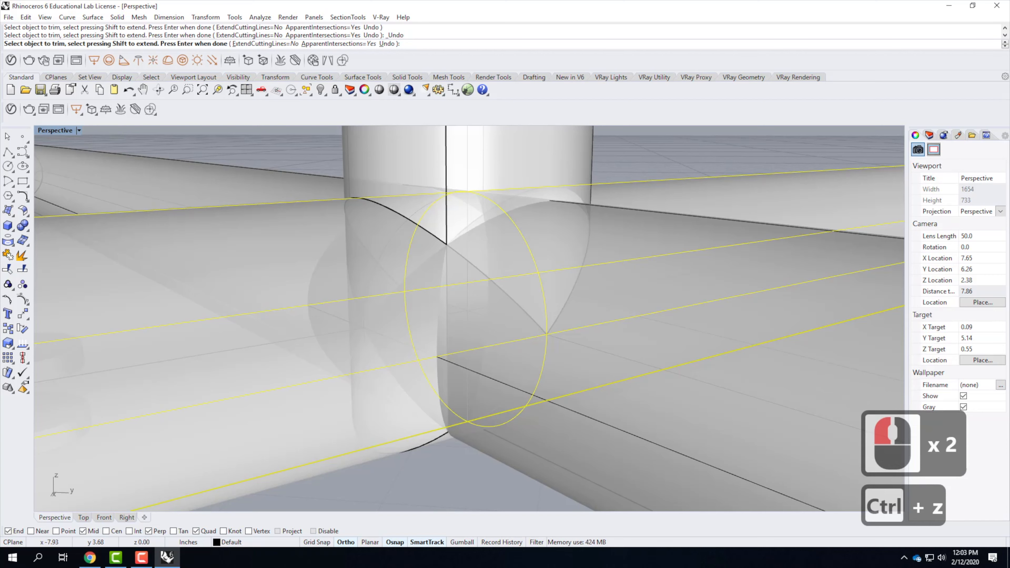
{"action": "key", "text": "Escape"}
{"action": "key", "text": "Escape"}
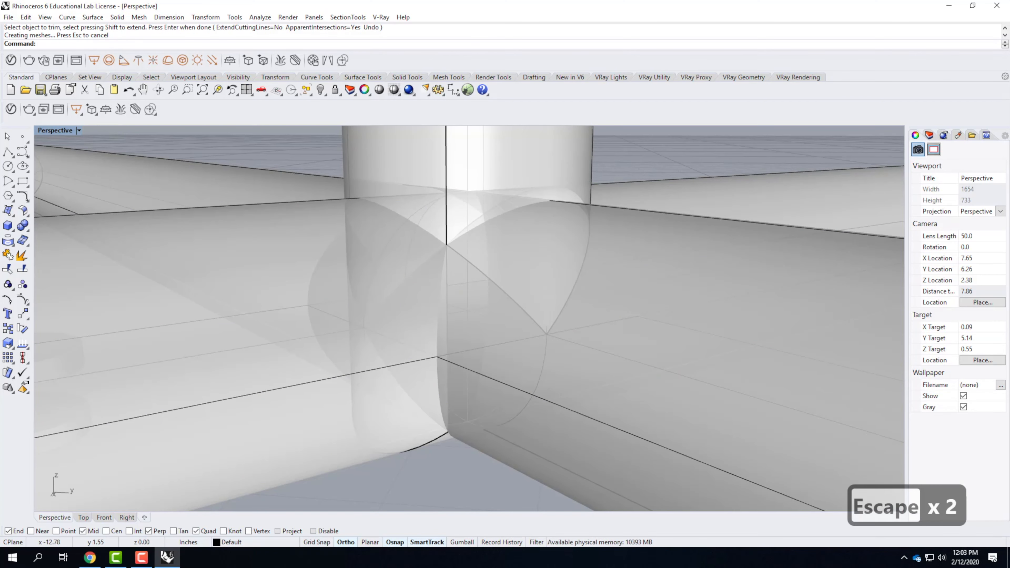
Step: Hide the arm tube that was not used as the cutting object in the last trim
{"action": "left_click", "coordinate": [773, 364]}
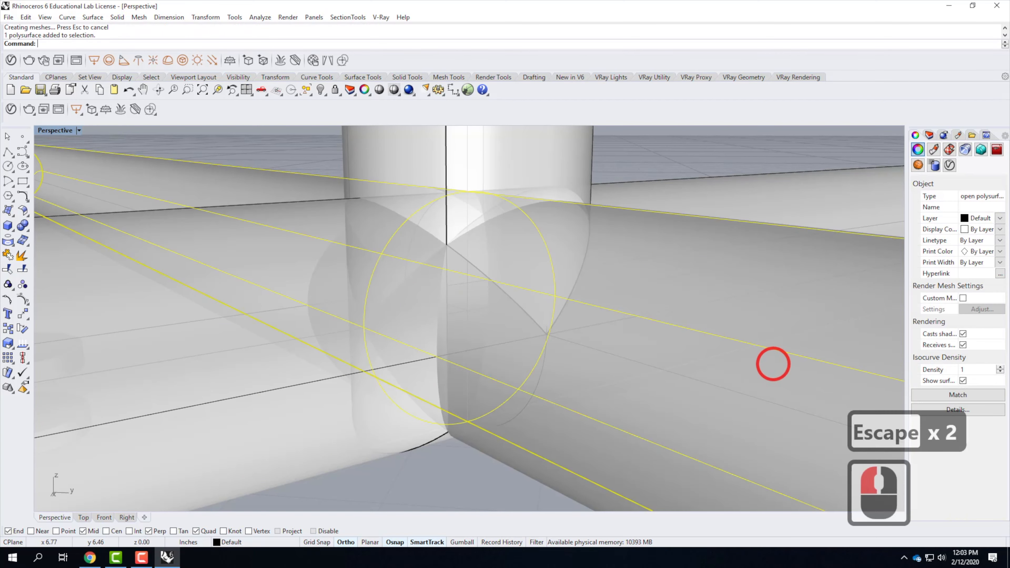
{"action": "type", "text": "hide"}
{"action": "key", "text": "Return"}
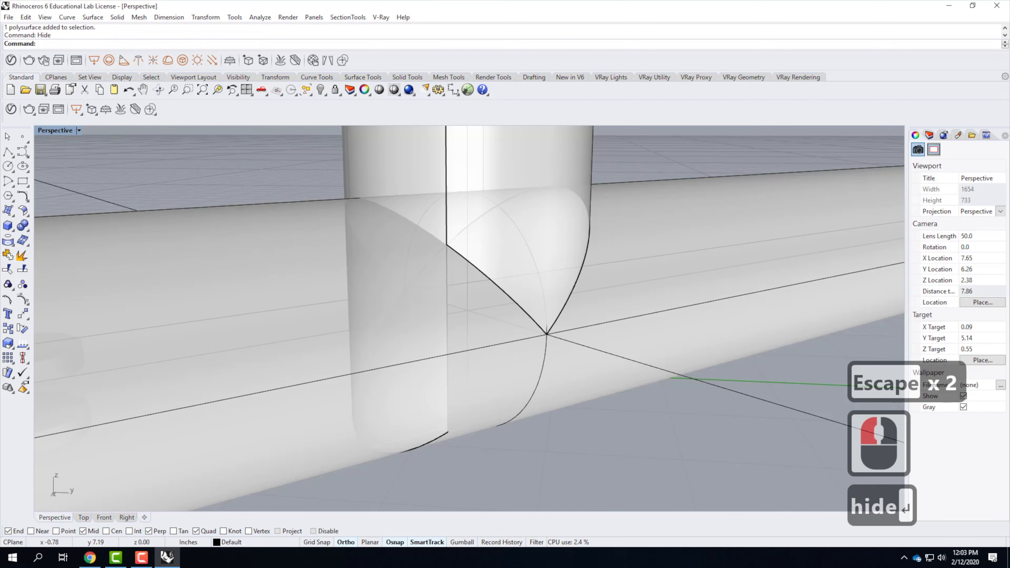
Step: Trim off the upright's leftover sliver beyond the visible arm tube, using that arm as the cutting object
{"action": "left_click", "coordinate": [706, 214]}
{"action": "scroll", "coordinate": [678, 255], "scroll_direction": "down", "scroll_amount": 4}
{"action": "right_click_drag", "start_coordinate": [689, 264], "coordinate": [457, 278]}
{"action": "scroll", "coordinate": [457, 279], "scroll_direction": "up", "scroll_amount": 5}
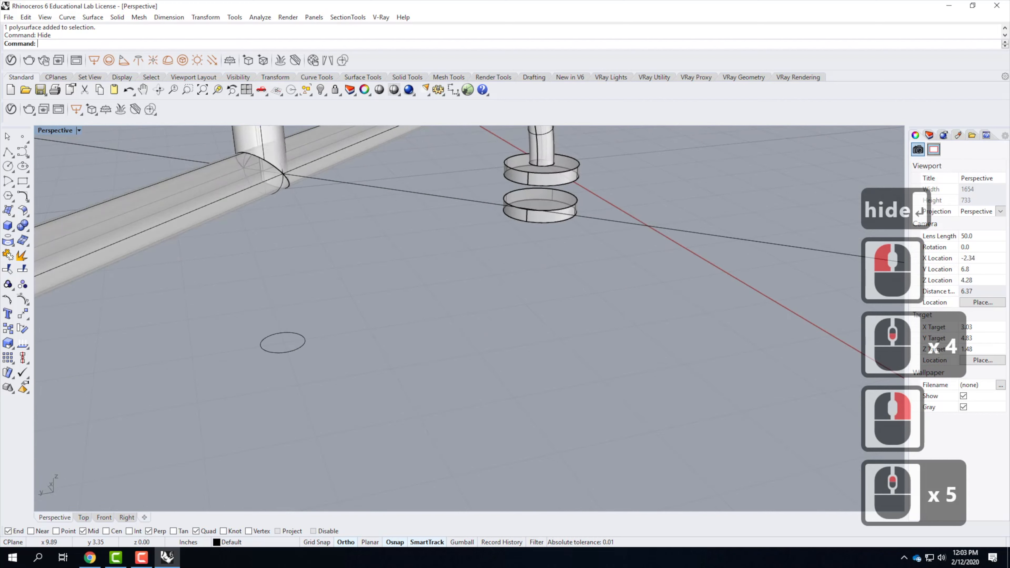
{"action": "scroll", "coordinate": [457, 279], "scroll_direction": "up", "scroll_amount": 2}
{"action": "scroll", "coordinate": [457, 278], "scroll_direction": "down", "scroll_amount": 4}
{"action": "scroll", "coordinate": [457, 279], "scroll_direction": "up", "scroll_amount": 2}
{"action": "scroll", "coordinate": [457, 278], "scroll_direction": "down", "scroll_amount": 4}
{"action": "scroll", "coordinate": [457, 279], "scroll_direction": "up", "scroll_amount": 1}
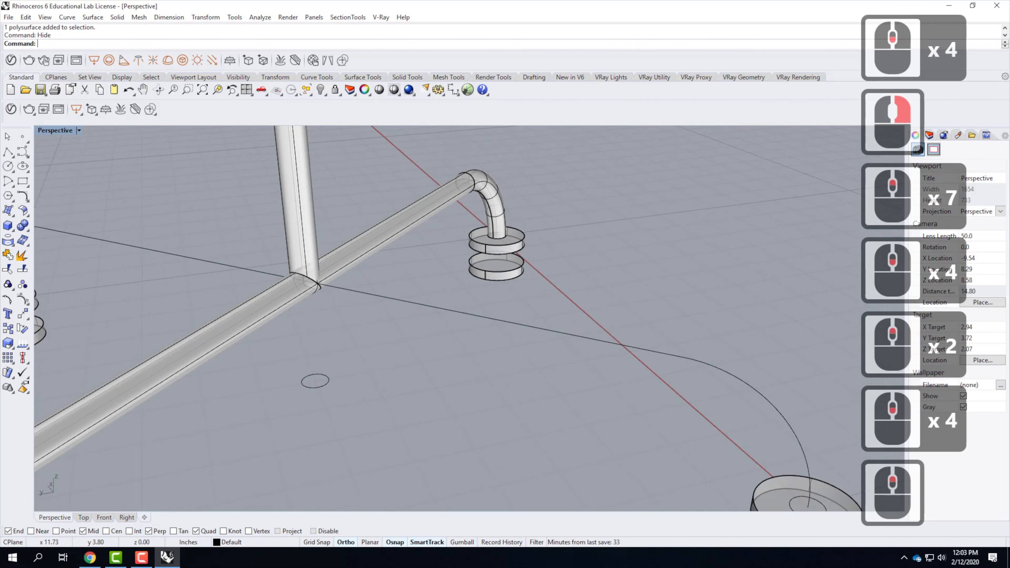
{"action": "scroll", "coordinate": [320, 300], "scroll_direction": "up", "scroll_amount": 9}
{"action": "left_click", "coordinate": [320, 301]}
{"action": "type", "text": "t"}
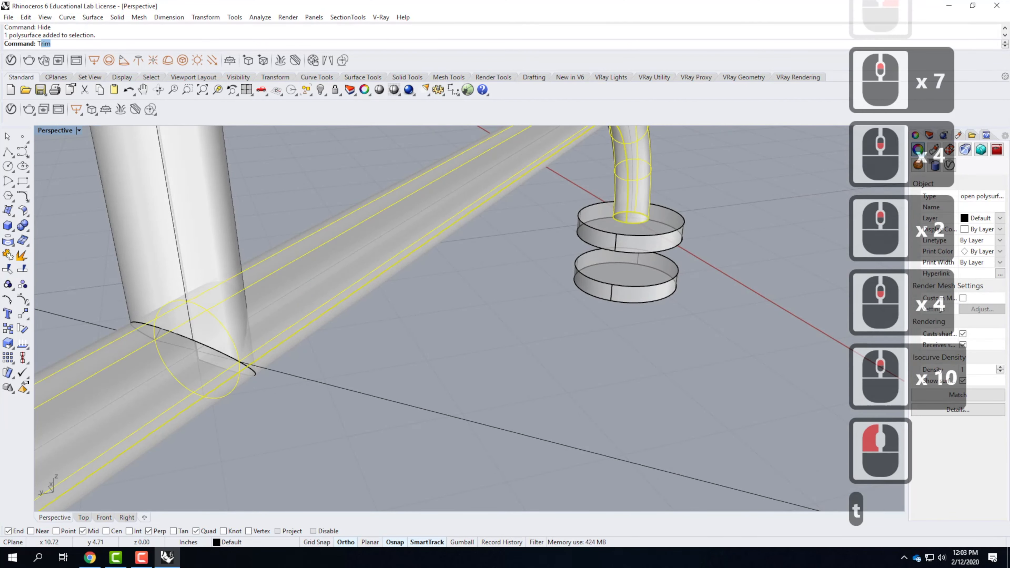
{"action": "type", "text": "rim"}
{"action": "key", "text": "Return"}
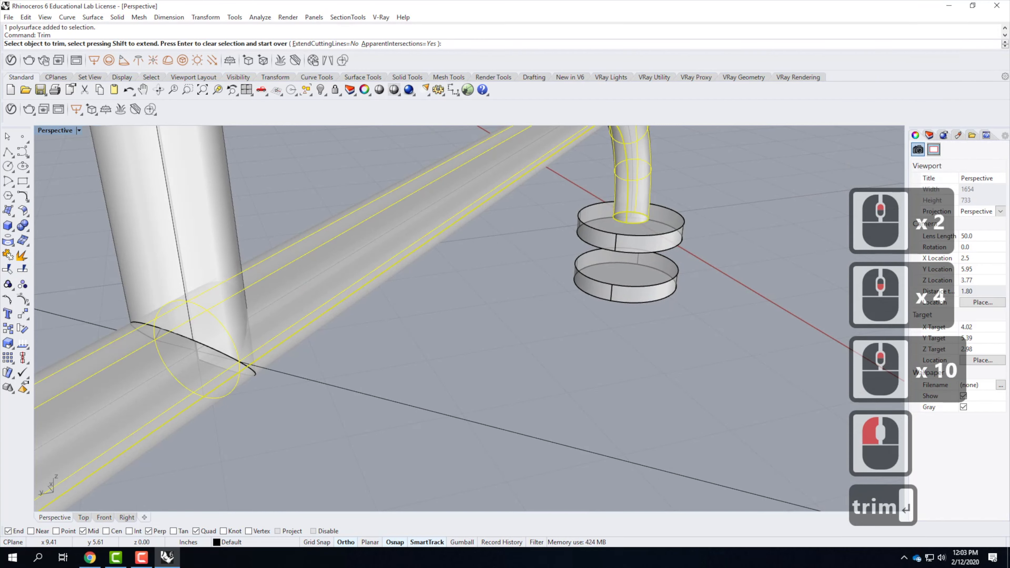
{"action": "left_click", "coordinate": [247, 365]}
{"action": "scroll", "coordinate": [383, 332], "scroll_direction": "down", "scroll_amount": 4}
{"action": "key", "text": "Escape"}
{"action": "key", "text": "Escape"}
Step: Show the hidden arm tube again and hide the other diagonal arm instead
{"action": "scroll", "coordinate": [333, 469], "scroll_direction": "down", "scroll_amount": 3}
{"action": "right_click_drag", "start_coordinate": [334, 469], "coordinate": [512, 255]}
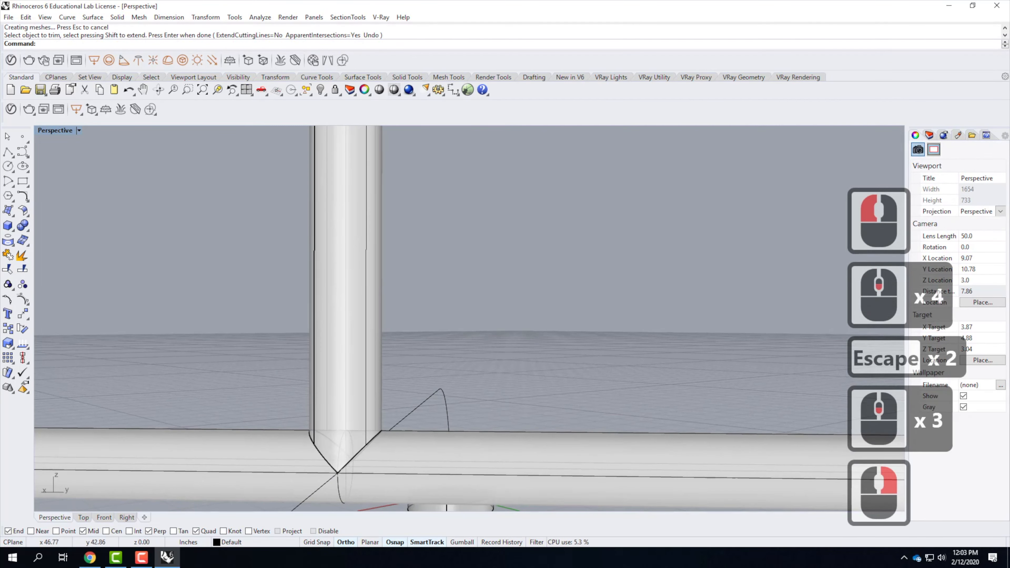
{"action": "type", "text": "show"}
{"action": "key", "text": "Return"}
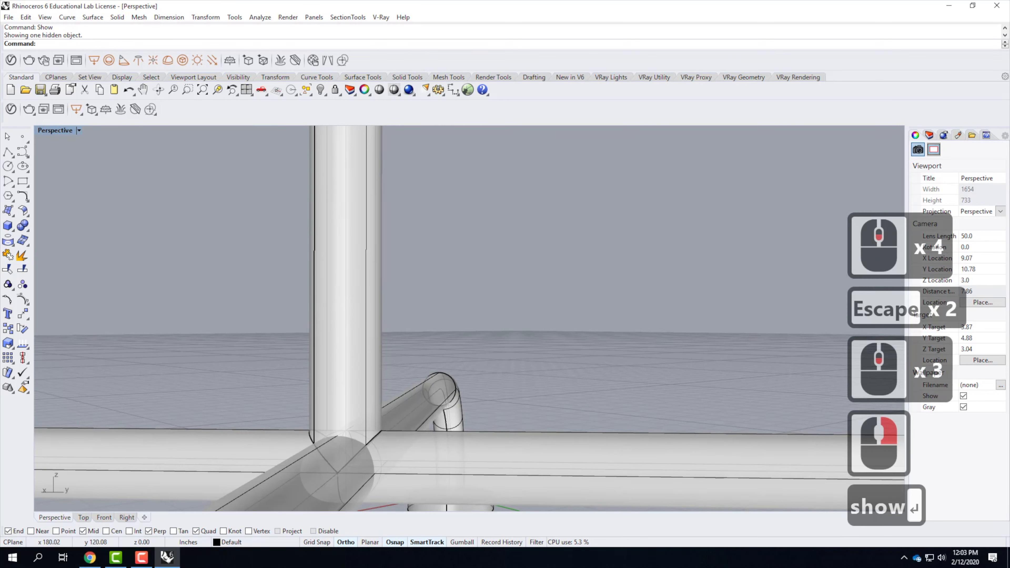
{"action": "left_click", "coordinate": [487, 455]}
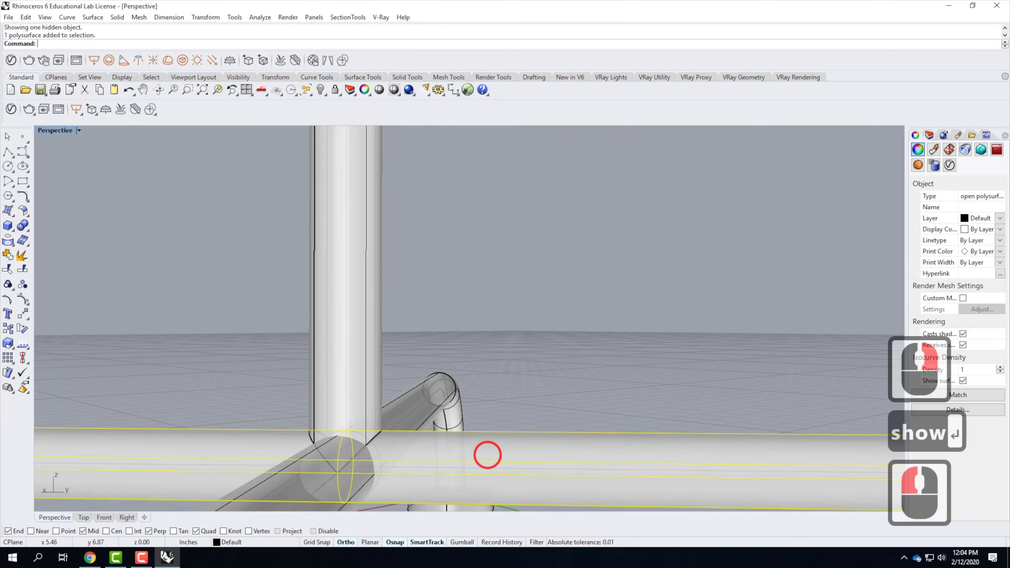
{"action": "type", "text": "hide"}
{"action": "key", "text": "Return"}
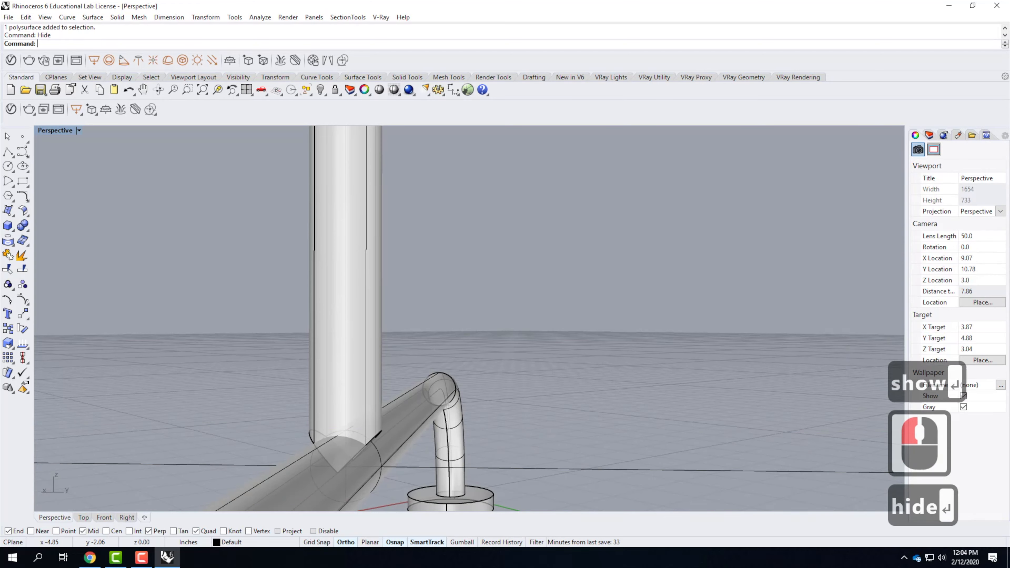
Step: Trim off the upright's leftover tip inside the arm tube still visible, using that arm as the cutting object
{"action": "scroll", "coordinate": [514, 415], "scroll_direction": "down", "scroll_amount": 3}
{"action": "mouse_move", "coordinate": [514, 415]}
{"action": "right_mouse_down"}
{"action": "mouse_move", "coordinate": [358, 408]}
{"action": "mouse_move", "coordinate": [560, 415]}
{"action": "mouse_move", "coordinate": [507, 421]}
{"action": "right_mouse_up"}
{"action": "scroll", "coordinate": [507, 419], "scroll_direction": "up", "scroll_amount": 5}
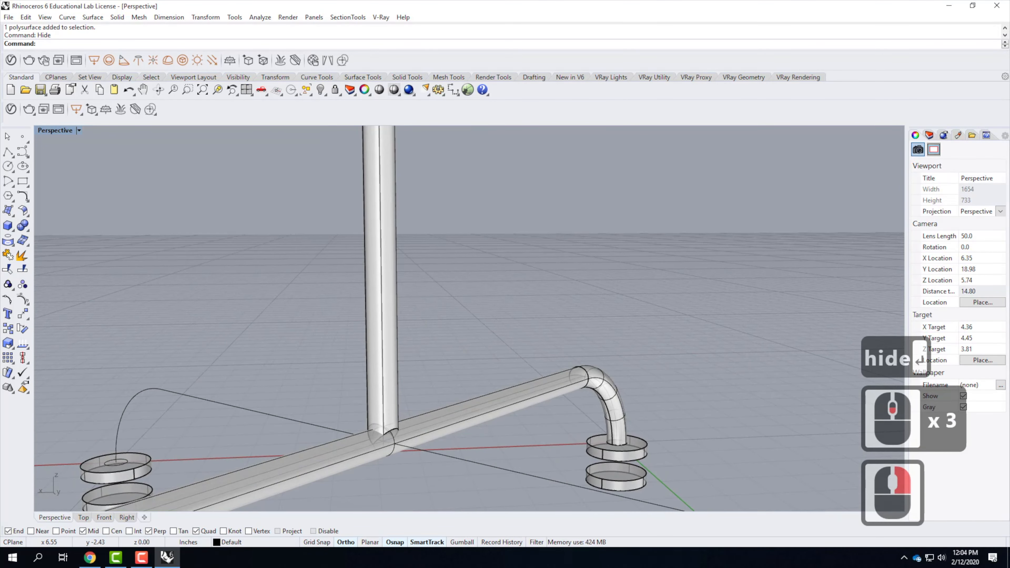
{"action": "left_click", "coordinate": [506, 419]}
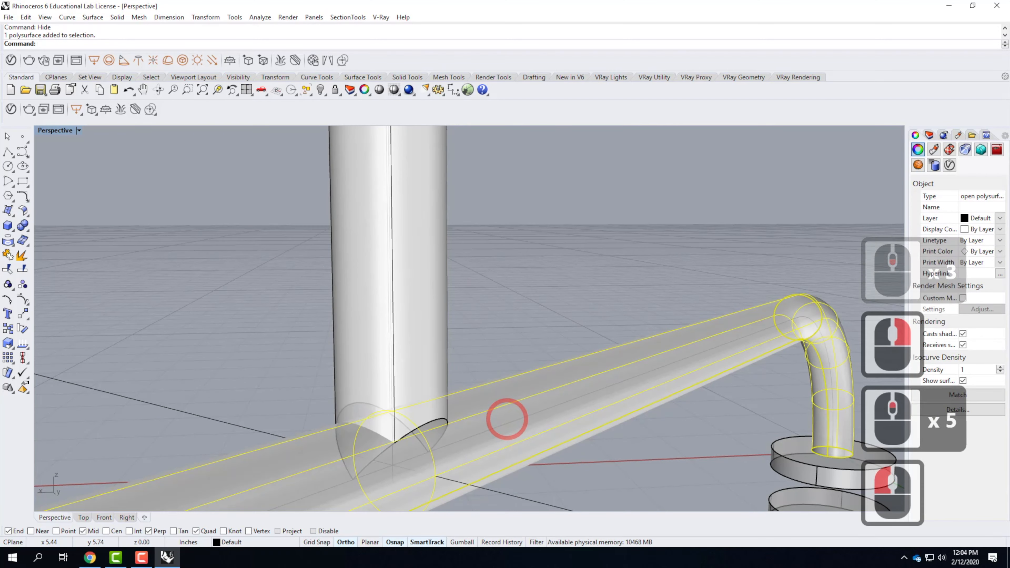
{"action": "type", "text": "trim"}
{"action": "key", "text": "Return"}
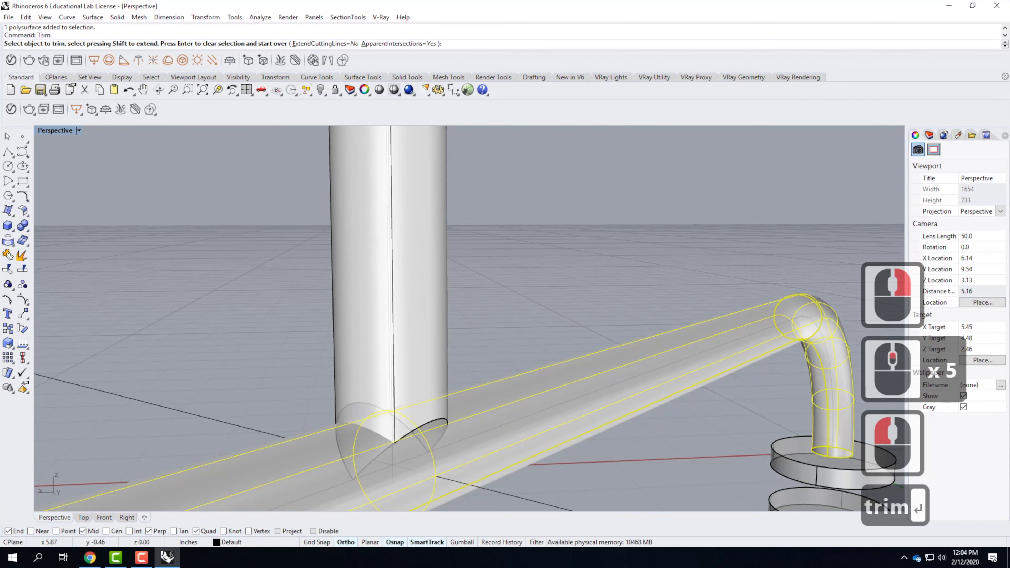
{"action": "left_click", "coordinate": [376, 456]}
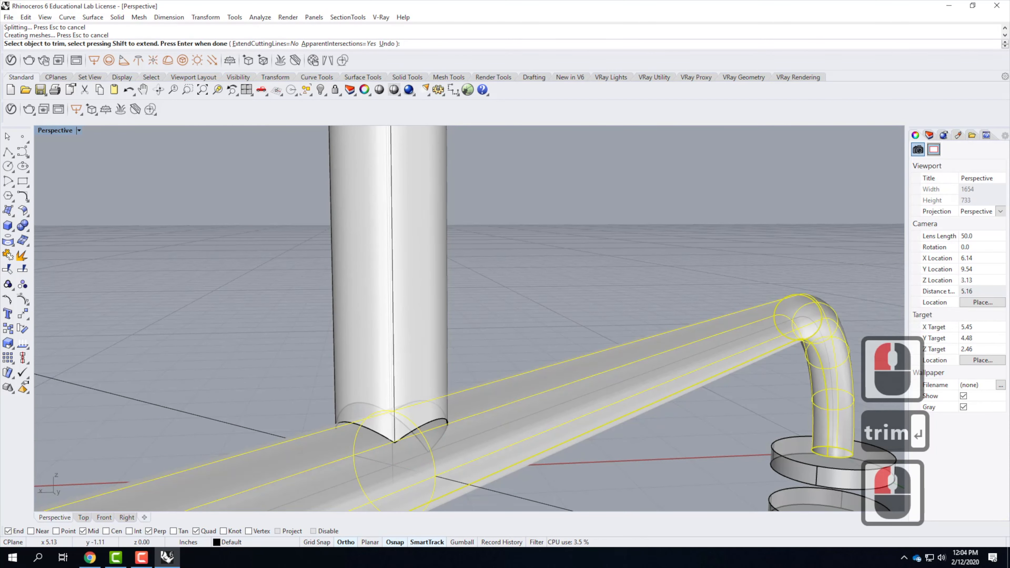
{"action": "left_click", "coordinate": [485, 440]}
{"action": "left_click", "coordinate": [539, 430]}
{"action": "key", "text": "Escape"}
{"action": "key", "text": "Escape"}
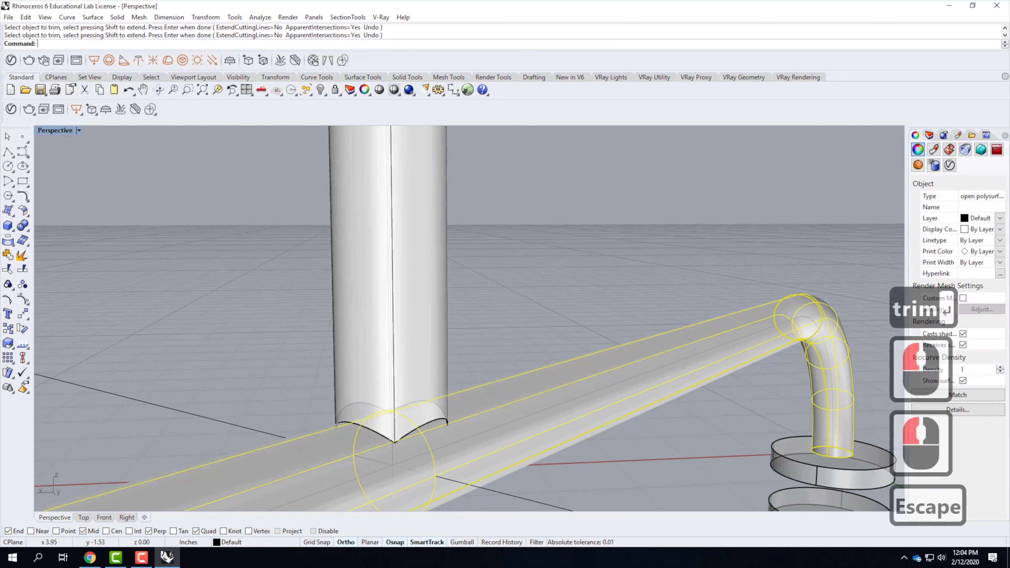
Step: Show the hidden arm tube so both crossing arms are displayed
{"action": "scroll", "coordinate": [469, 318], "scroll_direction": "down", "scroll_amount": 4}
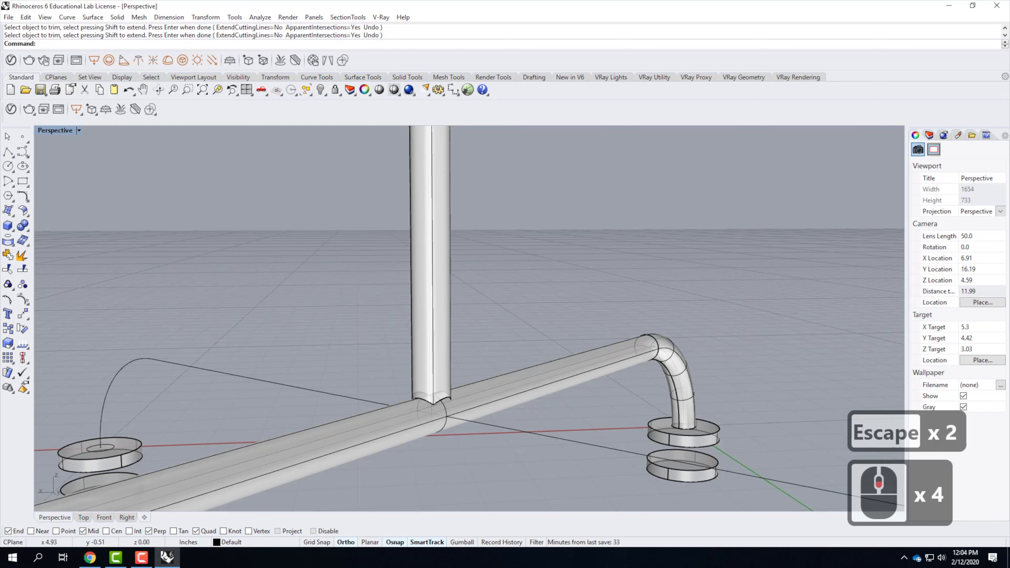
{"action": "type", "text": "show"}
{"action": "key", "text": "Return"}
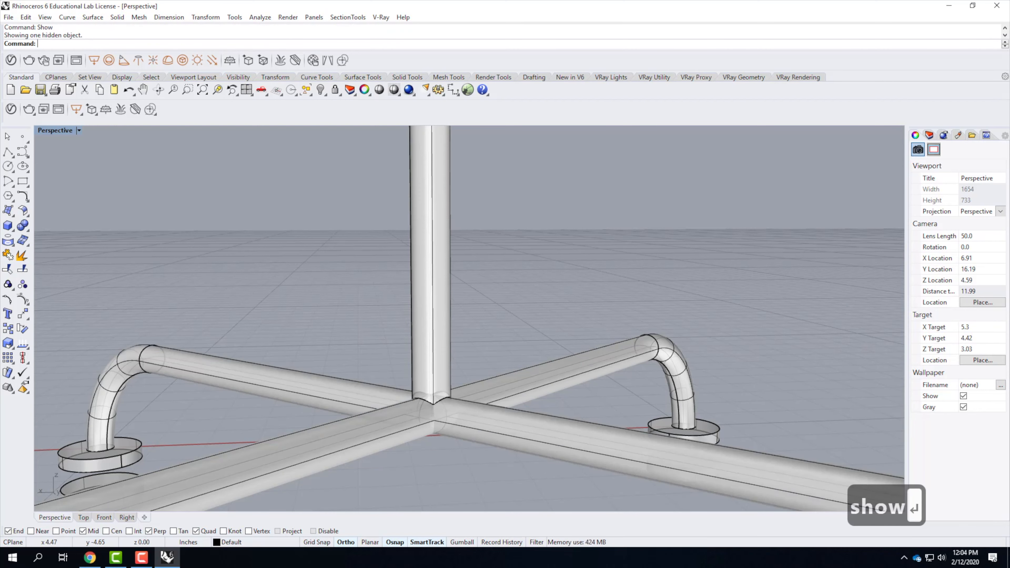
Step: Trim away the inner section of one arm tube at the crossing, using only the other arm as the cutting object
{"action": "scroll", "coordinate": [497, 268], "scroll_direction": "down", "scroll_amount": 3}
{"action": "right_click_drag", "start_coordinate": [517, 278], "coordinate": [516, 398]}
{"action": "scroll", "coordinate": [513, 446], "scroll_direction": "up", "scroll_amount": 6}
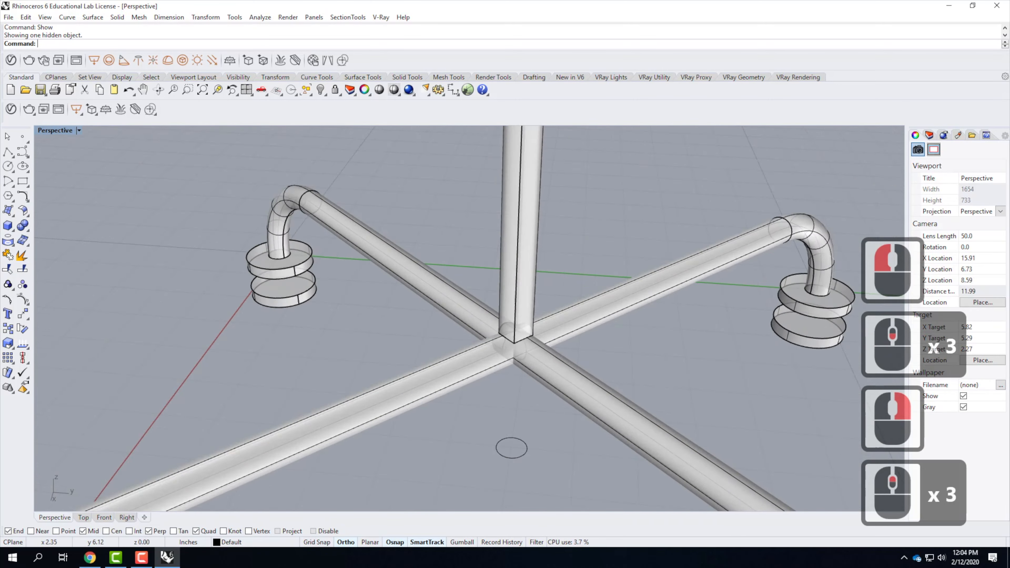
{"action": "left_click", "coordinate": [574, 403]}
{"action": "left_click", "coordinate": [582, 326]}
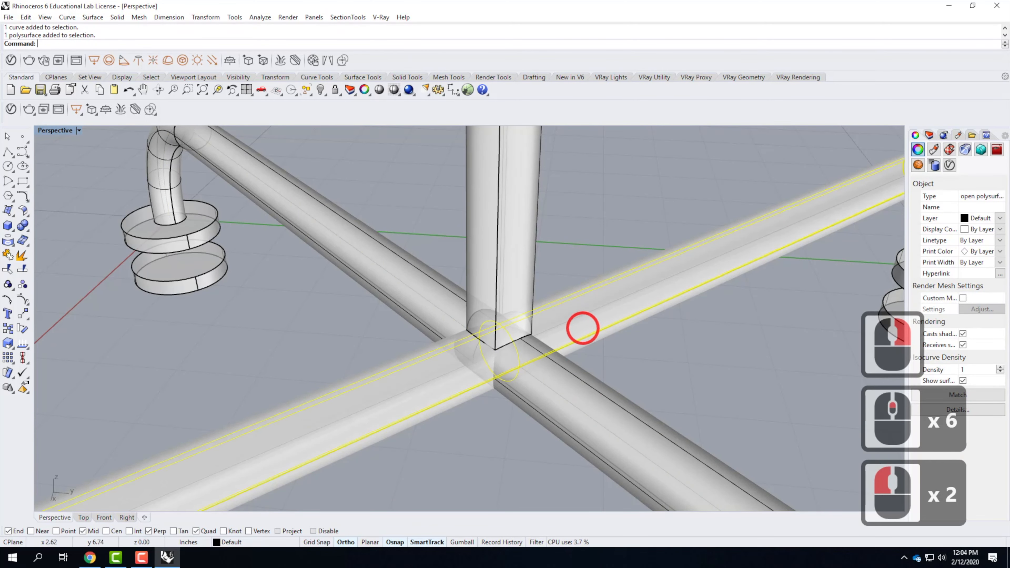
{"action": "left_click", "coordinate": [567, 412]}
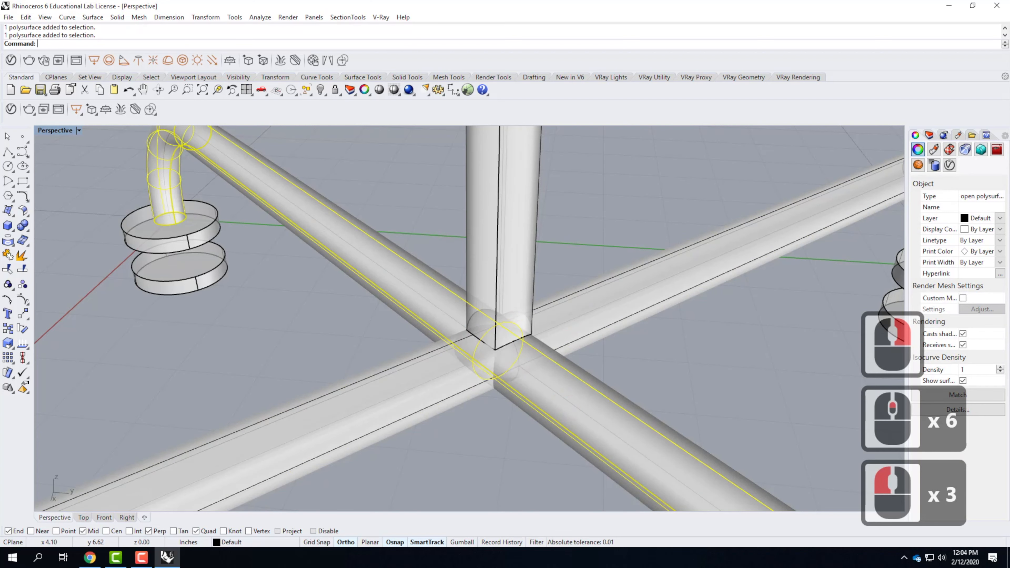
{"action": "right_click_drag", "start_coordinate": [567, 411], "coordinate": [586, 399]}
{"action": "scroll", "coordinate": [586, 399], "scroll_direction": "up", "scroll_amount": 3}
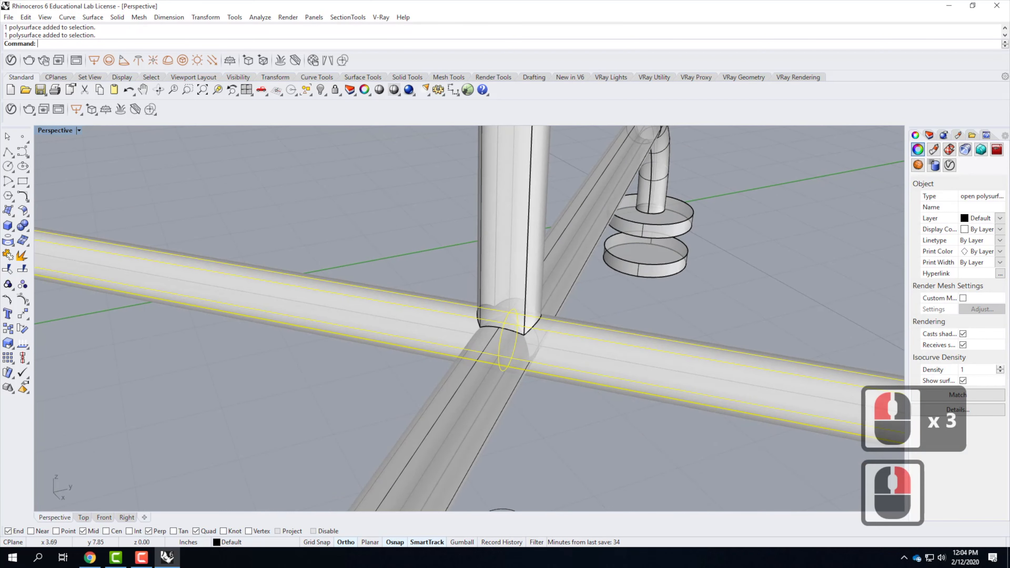
{"action": "type", "text": "trim"}
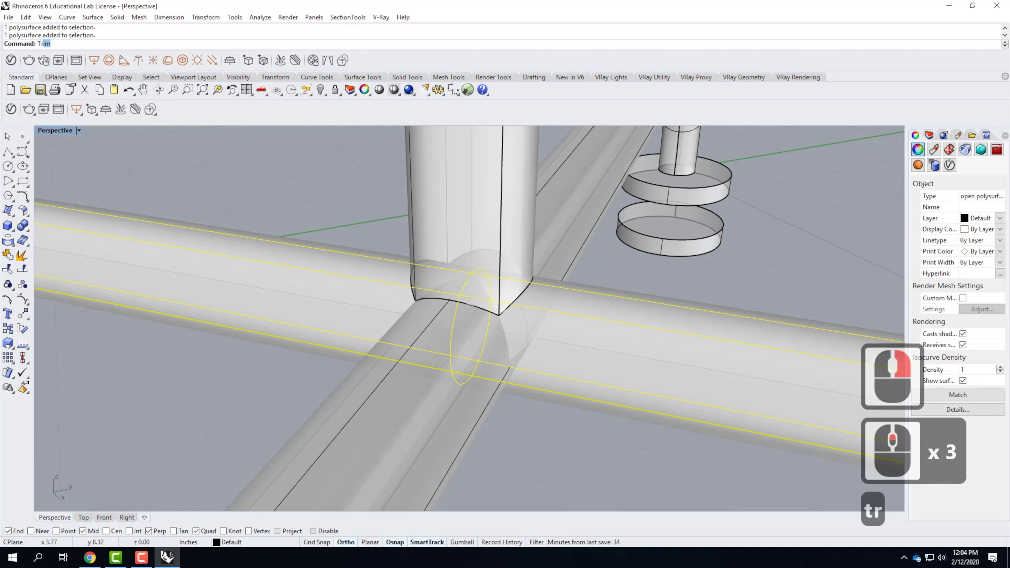
{"action": "key", "text": "Return"}
{"action": "right_click_drag", "start_coordinate": [557, 350], "coordinate": [521, 326]}
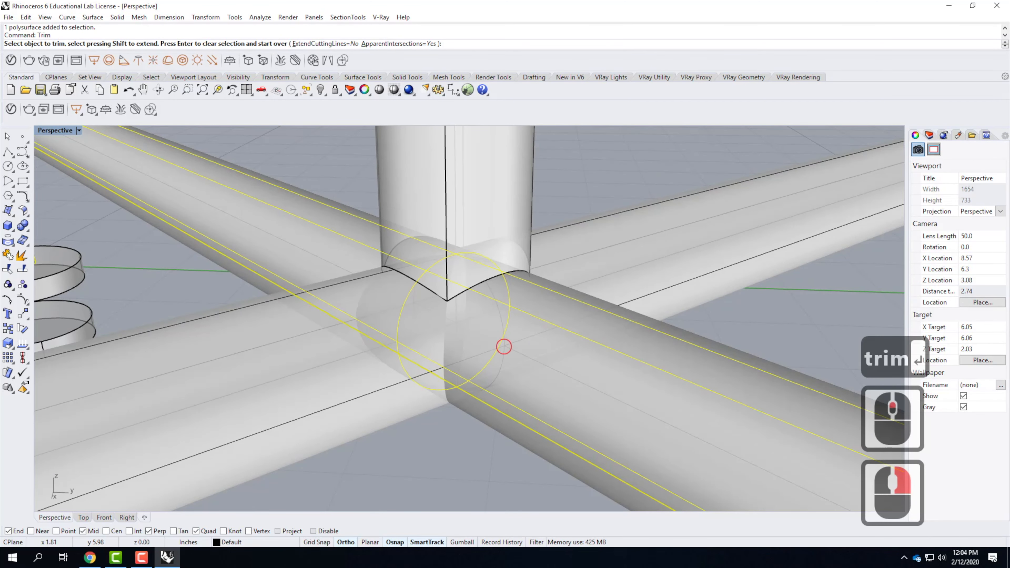
{"action": "left_click", "coordinate": [504, 346]}
{"action": "right_click_drag", "start_coordinate": [462, 349], "coordinate": [699, 342]}
{"action": "left_click", "coordinate": [457, 361]}
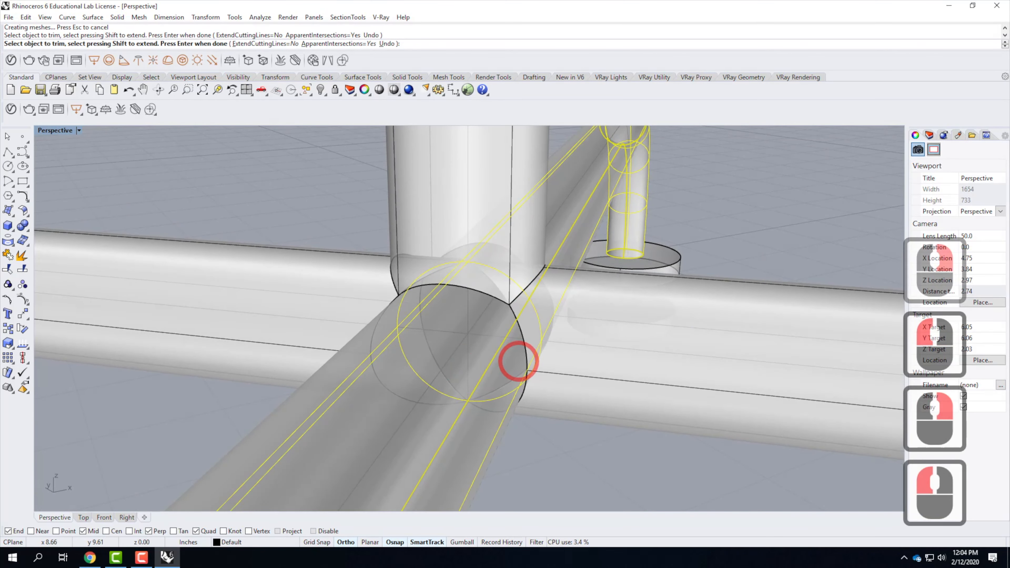
{"action": "key", "text": "Escape"}
{"action": "key", "text": "Escape"}
Step: Trim away the uncut arm's inner surfaces at the crossing, using both halves of the trimmed arm as cutting objects
{"action": "right_click_drag", "start_coordinate": [458, 361], "coordinate": [547, 357]}
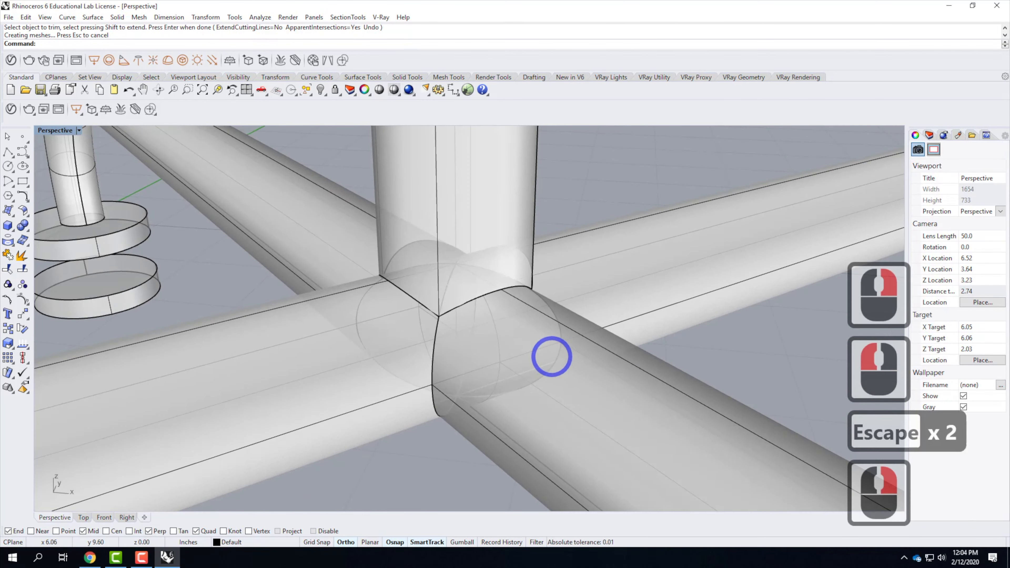
{"action": "left_click", "coordinate": [613, 413]}
{"action": "left_click", "coordinate": [325, 227], "text": "shift"}
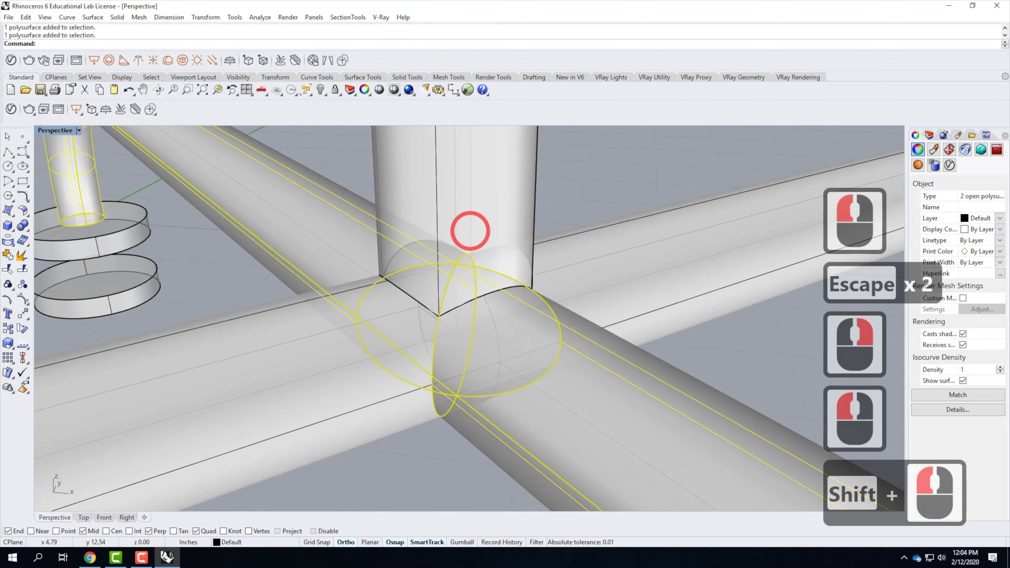
{"action": "type", "text": "trim"}
{"action": "key", "text": "Return"}
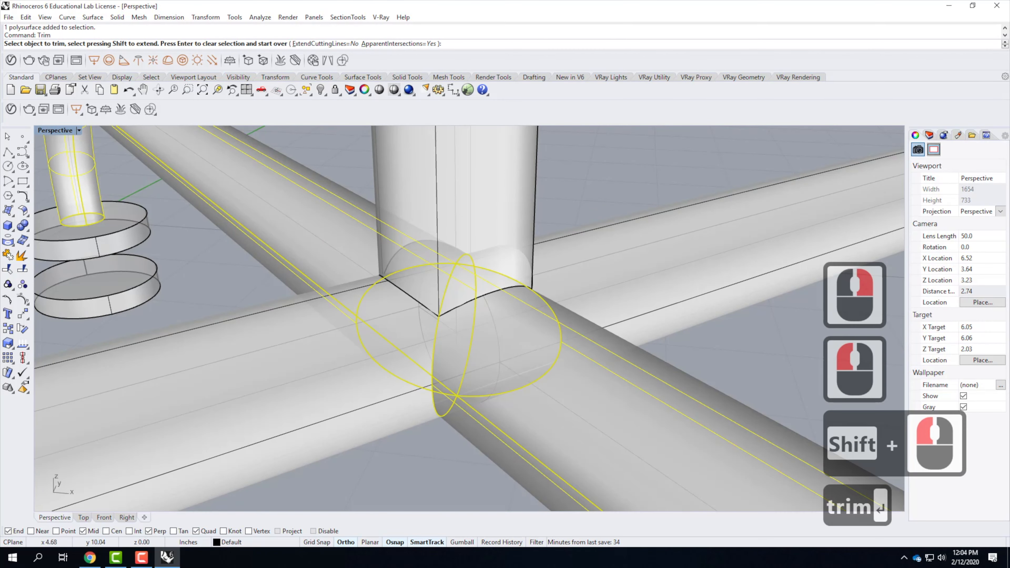
{"action": "left_click", "coordinate": [498, 354]}
{"action": "right_click_drag", "start_coordinate": [498, 354], "coordinate": [580, 364]}
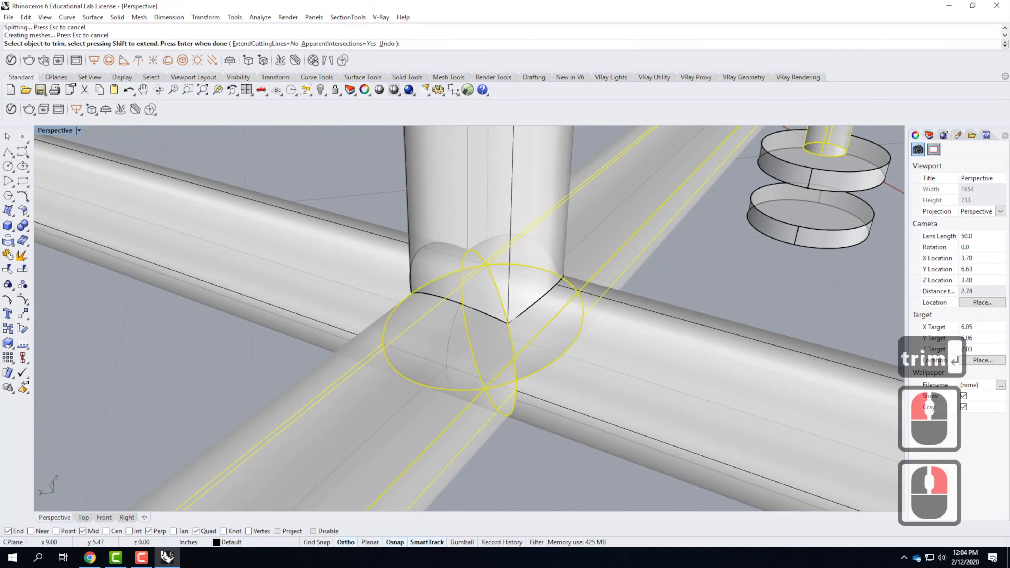
{"action": "left_click", "coordinate": [450, 336]}
{"action": "scroll", "coordinate": [602, 308], "scroll_direction": "down", "scroll_amount": 3}
{"action": "right_click_drag", "start_coordinate": [602, 318], "coordinate": [564, 318]}
{"action": "key", "text": "Escape"}
{"action": "key", "text": "Escape"}
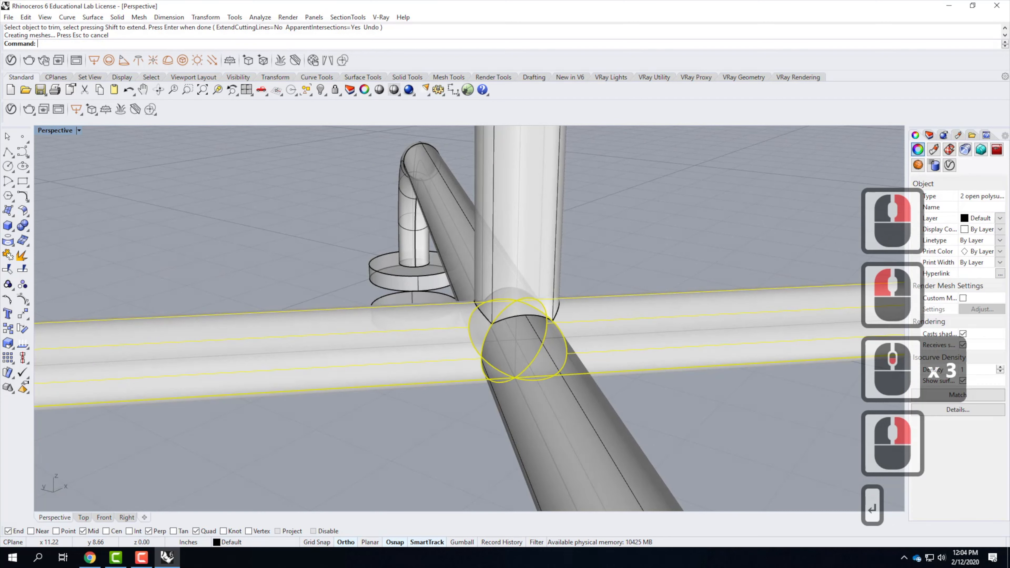
Step: Examine the crossing up close from several sides for leftover inner surfaces and the edges where the tubes meet
{"action": "scroll", "coordinate": [677, 291], "scroll_direction": "down", "scroll_amount": 3}
{"action": "right_click_drag", "start_coordinate": [678, 290], "coordinate": [543, 342]}
{"action": "scroll", "coordinate": [544, 343], "scroll_direction": "up", "scroll_amount": 3}
{"action": "right_click_drag", "start_coordinate": [481, 349], "coordinate": [584, 270]}
{"action": "right_click_drag", "start_coordinate": [570, 171], "coordinate": [273, 272]}
{"action": "scroll", "coordinate": [241, 304], "scroll_direction": "up", "scroll_amount": 5}
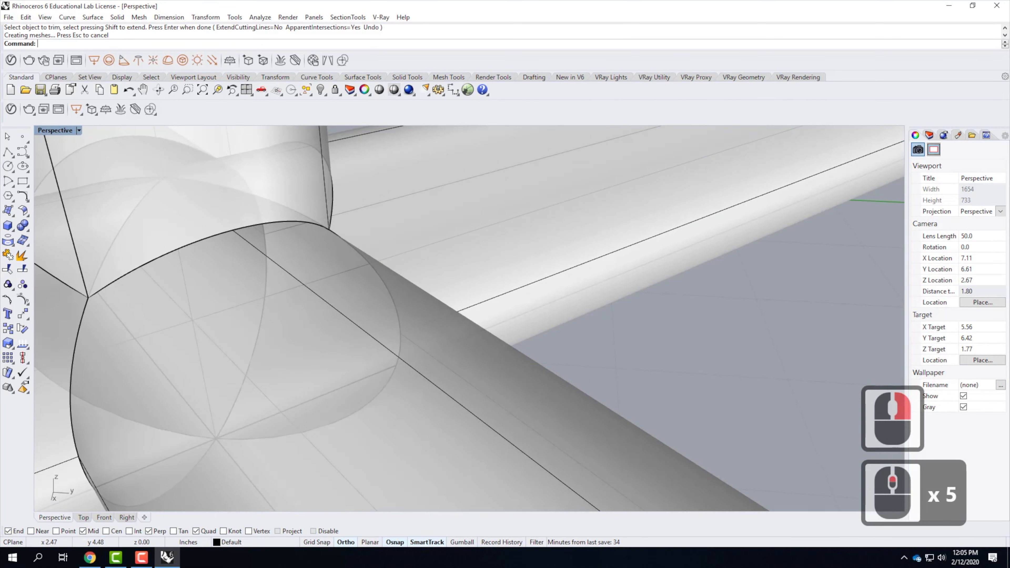
Step: Check the trimmed pieces at the crossing by selecting them, and delete the leftover circle beneath the crossing
{"action": "left_click", "coordinate": [240, 303]}
{"action": "left_click", "coordinate": [210, 289]}
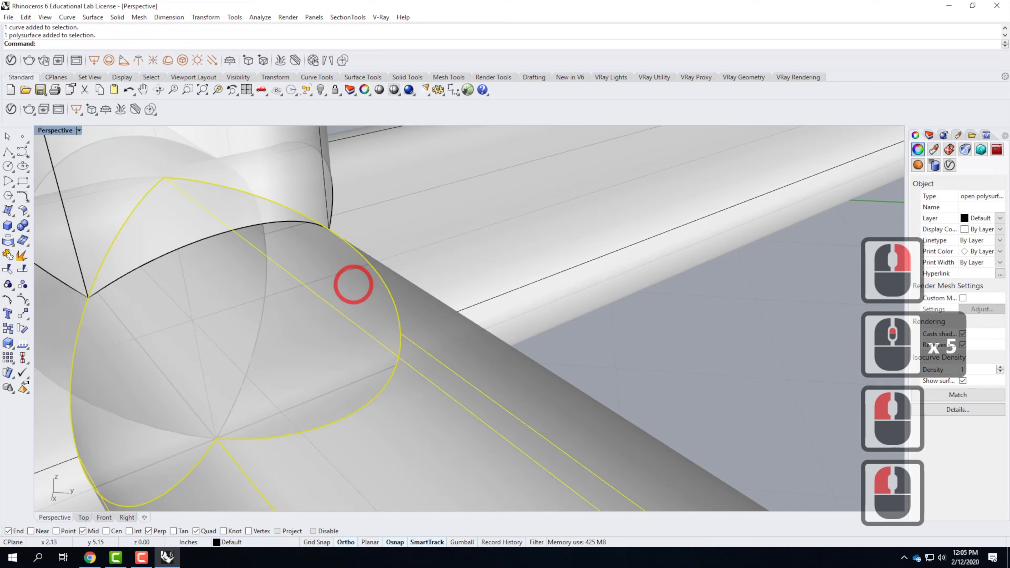
{"action": "scroll", "coordinate": [422, 259], "scroll_direction": "down", "scroll_amount": 3}
{"action": "right_click_drag", "start_coordinate": [526, 282], "coordinate": [480, 284]}
{"action": "scroll", "coordinate": [480, 284], "scroll_direction": "down", "scroll_amount": 7}
{"action": "left_click", "coordinate": [483, 290]}
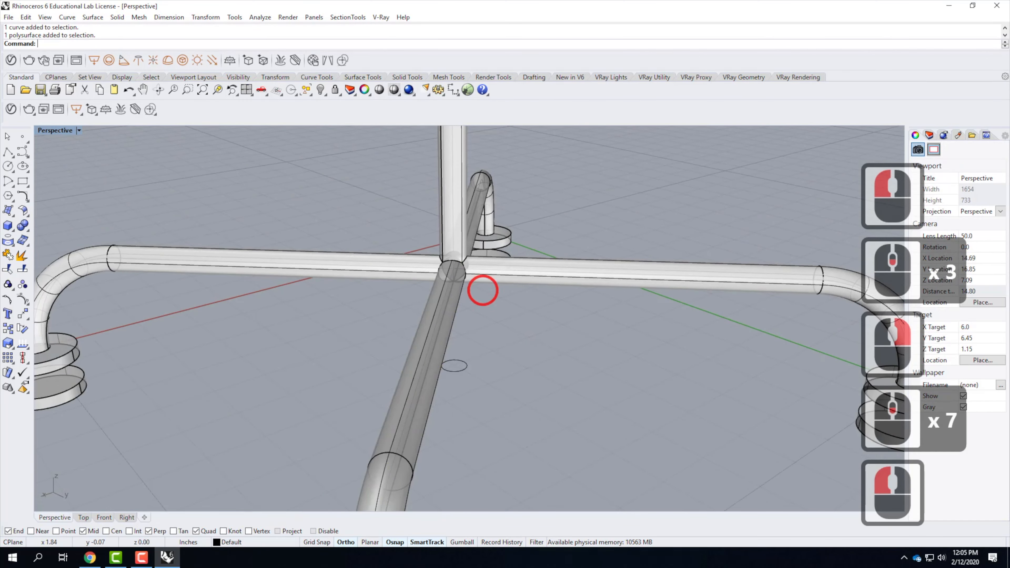
{"action": "scroll", "coordinate": [415, 239], "scroll_direction": "down", "scroll_amount": 10}
{"action": "scroll", "coordinate": [441, 318], "scroll_direction": "up", "scroll_amount": 6}
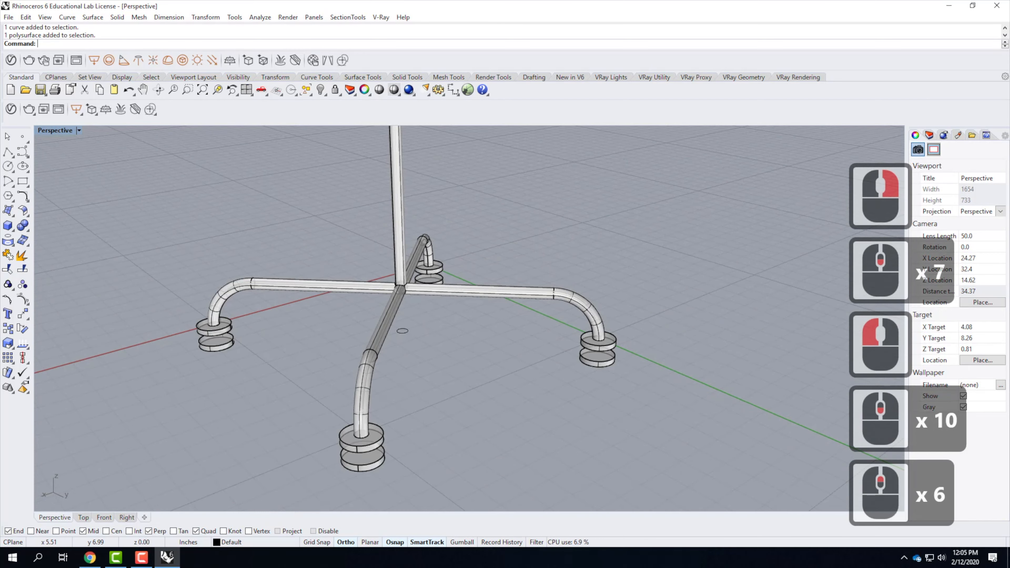
{"action": "left_click", "coordinate": [525, 323]}
{"action": "key", "text": "Delete"}
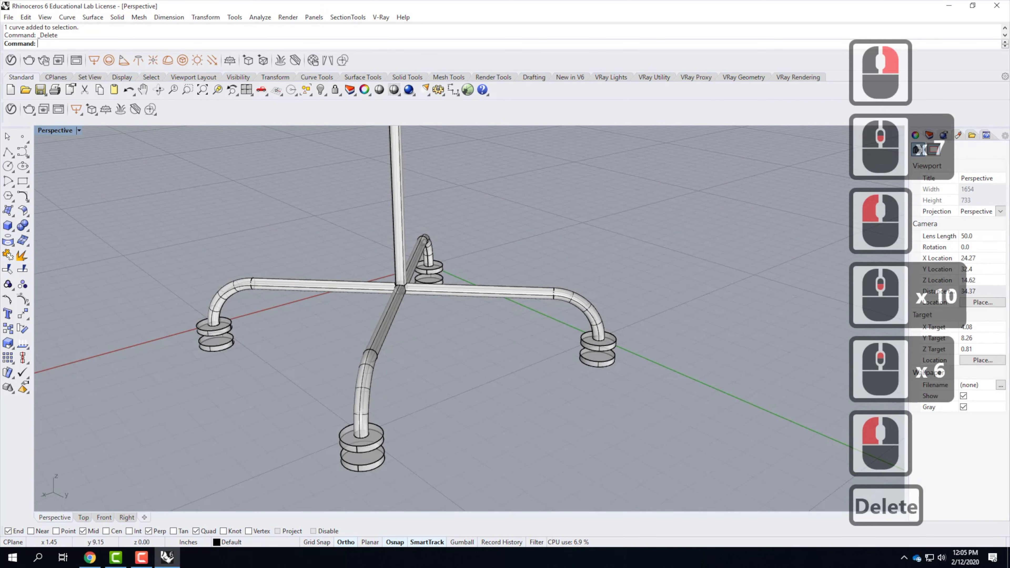
Step: Draw a solid box 4' by 6' and 0.5 inches high, with its first base corner snapped to the arm crossing
{"action": "scroll", "coordinate": [522, 389], "scroll_direction": "down", "scroll_amount": 5}
{"action": "scroll", "coordinate": [522, 388], "scroll_direction": "down", "scroll_amount": 3}
{"action": "scroll", "coordinate": [523, 389], "scroll_direction": "up", "scroll_amount": 3}
{"action": "right_click_drag", "start_coordinate": [529, 398], "coordinate": [654, 384]}
{"action": "scroll", "coordinate": [654, 384], "scroll_direction": "down", "scroll_amount": 2}
{"action": "scroll", "coordinate": [654, 384], "scroll_direction": "down", "scroll_amount": 3}
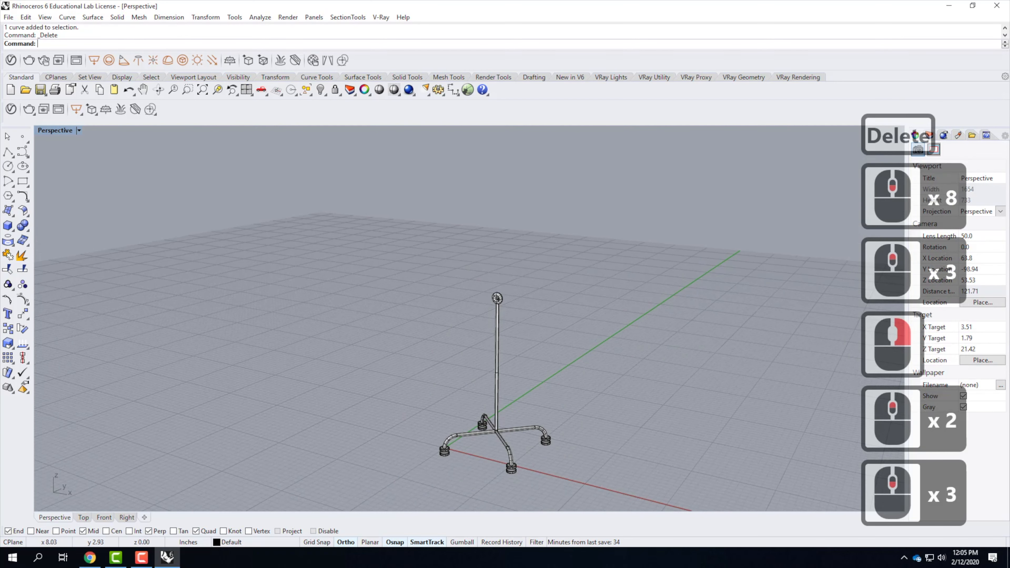
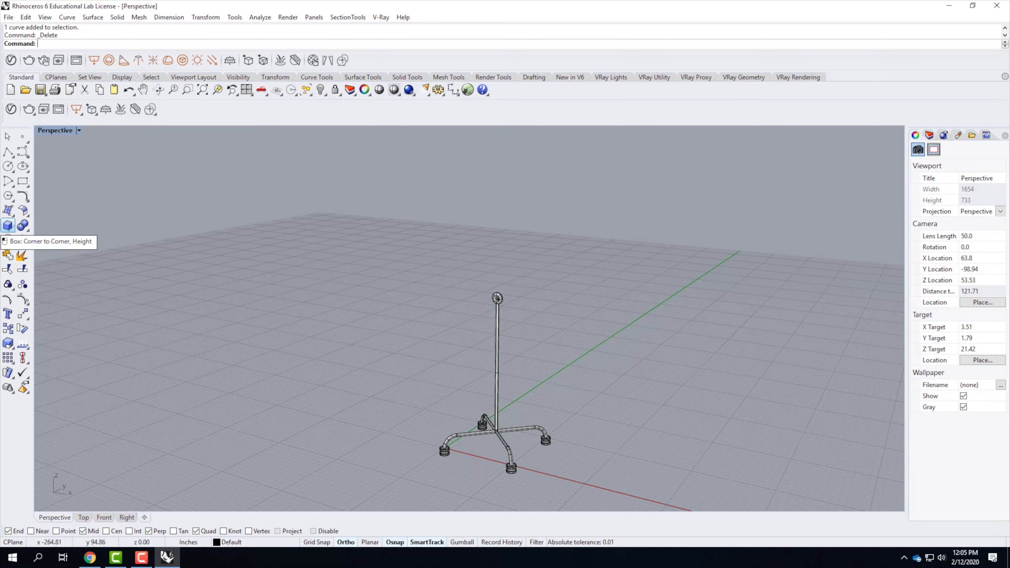
{"action": "left_click", "coordinate": [8, 225]}
{"action": "scroll", "coordinate": [533, 457], "scroll_direction": "up", "scroll_amount": 5}
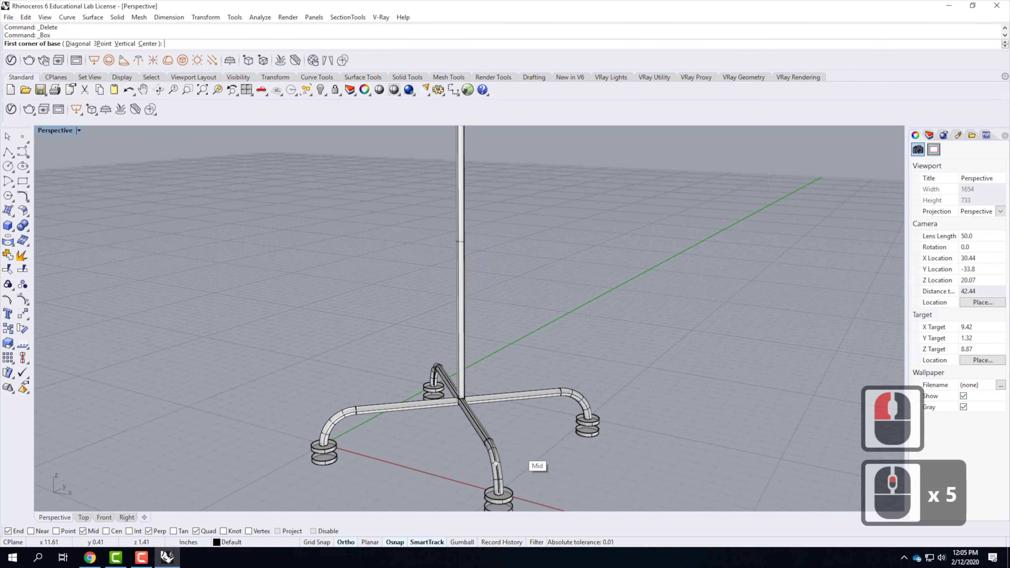
{"action": "scroll", "coordinate": [529, 458], "scroll_direction": "up", "scroll_amount": 3}
{"action": "scroll", "coordinate": [441, 380], "scroll_direction": "up", "scroll_amount": 4}
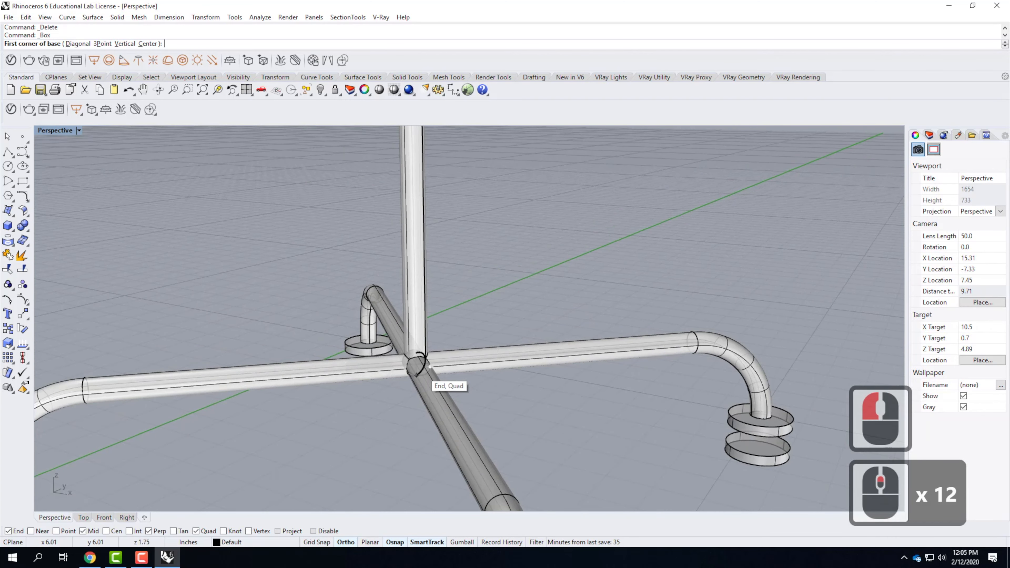
{"action": "left_click", "coordinate": [417, 364]}
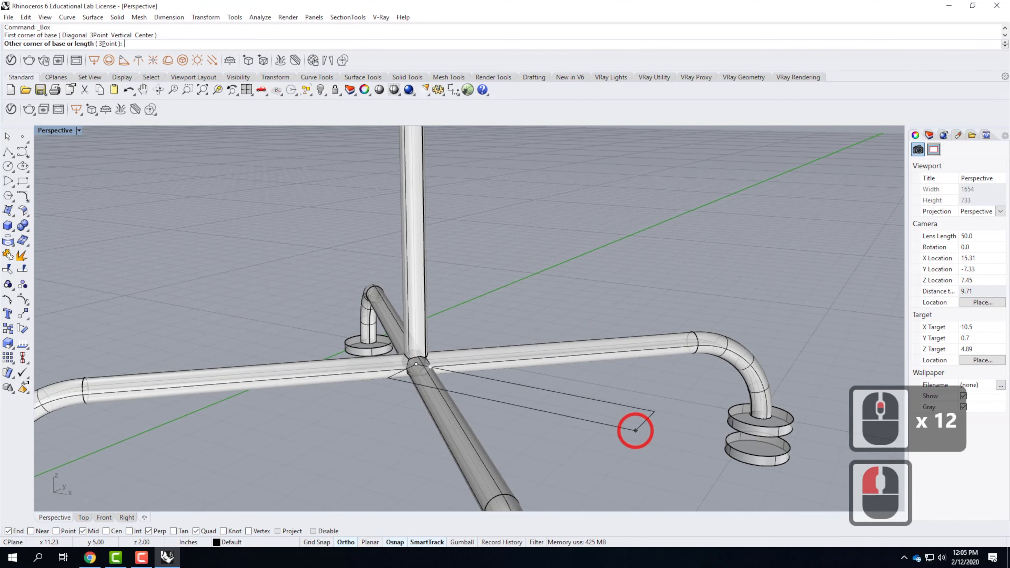
{"action": "scroll", "coordinate": [656, 278], "scroll_direction": "down", "scroll_amount": 5}
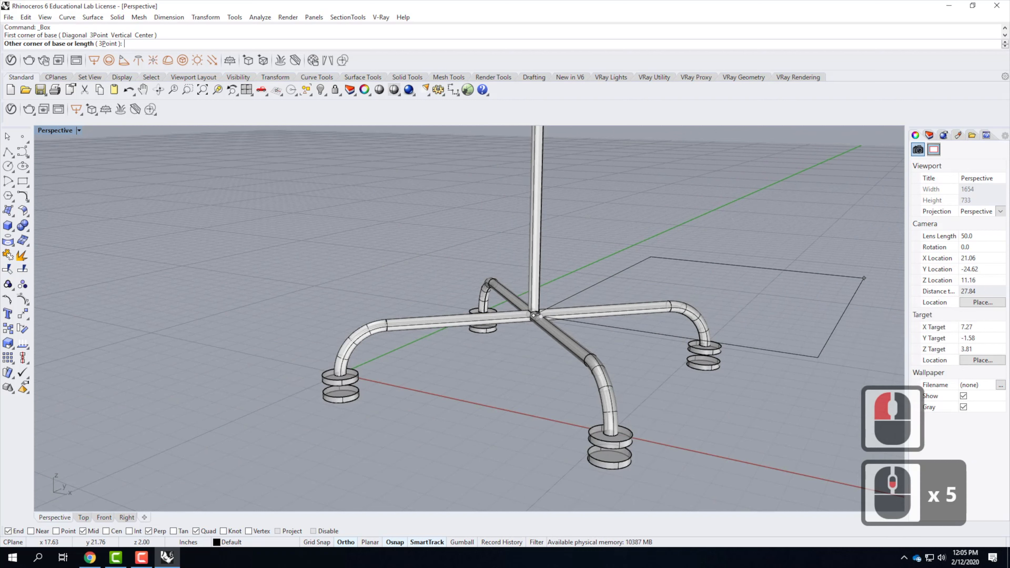
{"action": "type", "text": "@"}
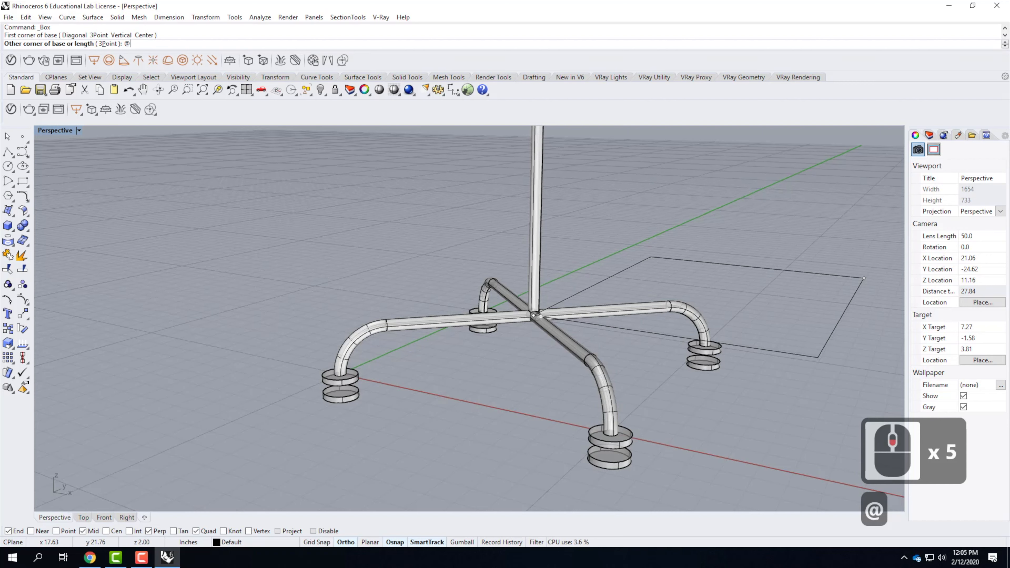
{"action": "type", "text": "4',"}
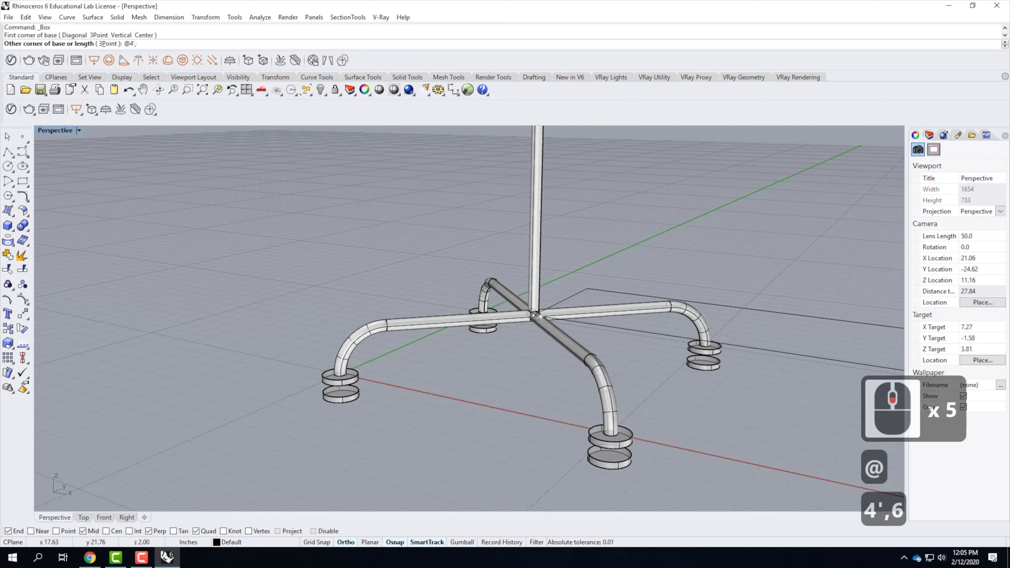
{"action": "type", "text": "6'"}
{"action": "key", "text": "Return"}
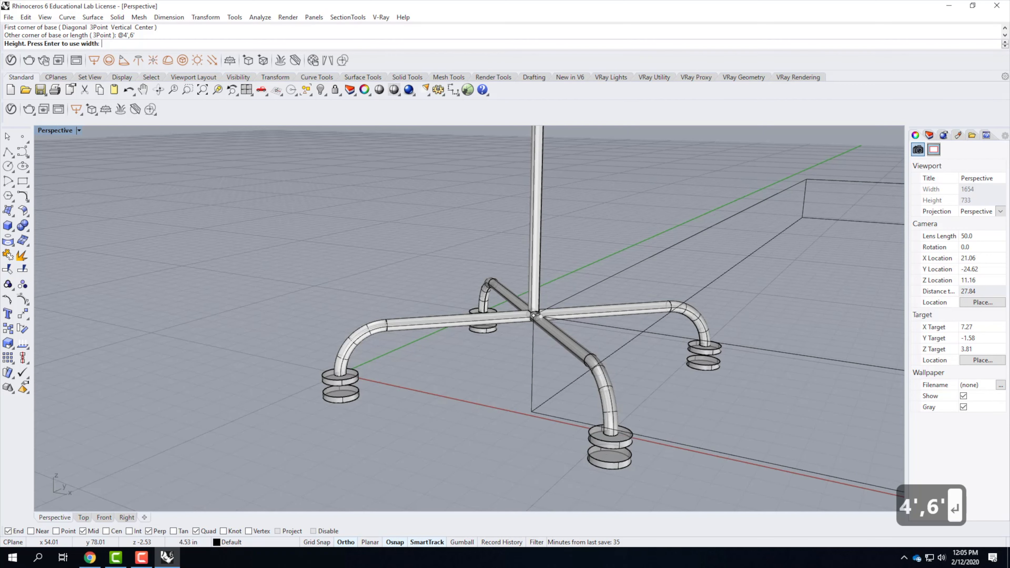
{"action": "scroll", "coordinate": [612, 238], "scroll_direction": "down", "scroll_amount": 4}
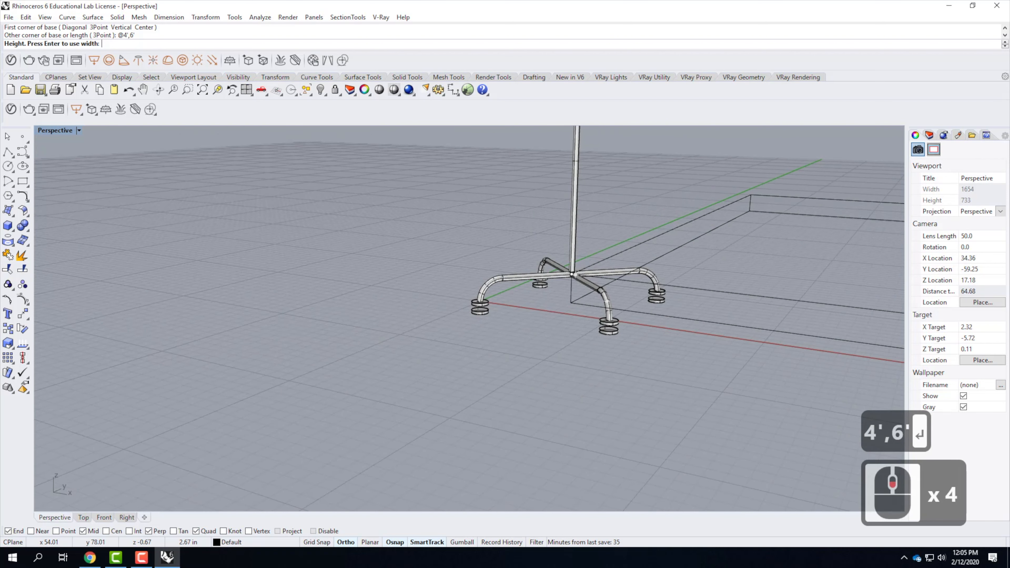
{"action": "type", "text": ".5"}
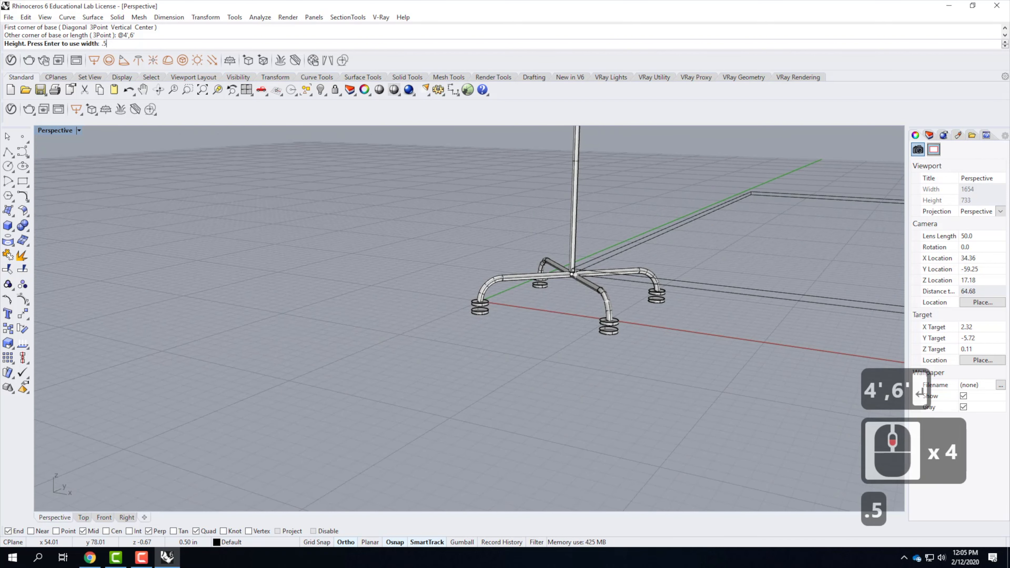
{"action": "key", "text": "Return"}
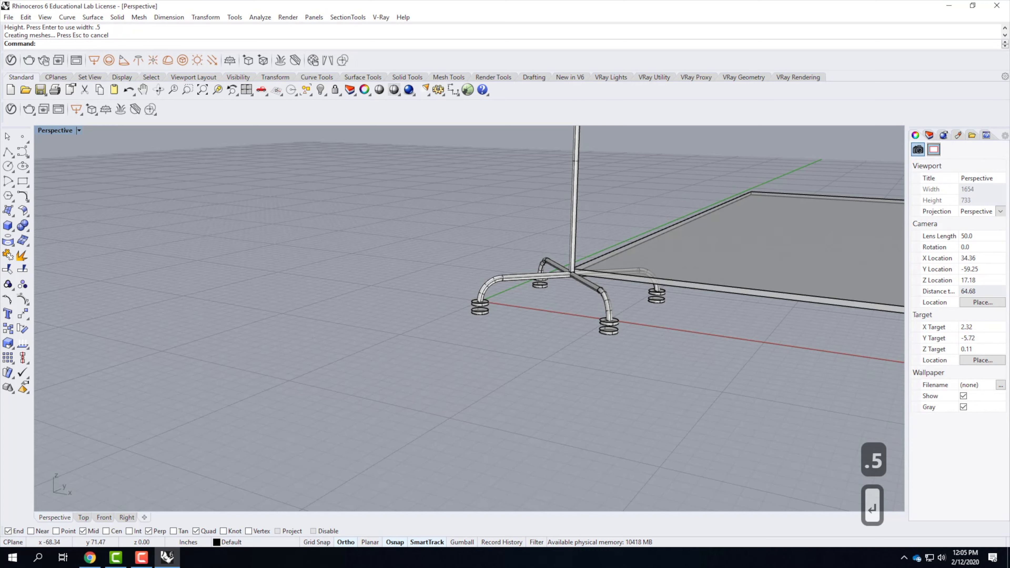
Step: Move the box vertically from its upper corner at the crossing down to the lower edge of a foot's upper disc
{"action": "scroll", "coordinate": [358, 207], "scroll_direction": "down", "scroll_amount": 4}
{"action": "scroll", "coordinate": [716, 230], "scroll_direction": "up", "scroll_amount": 3}
{"action": "left_click", "coordinate": [614, 240]}
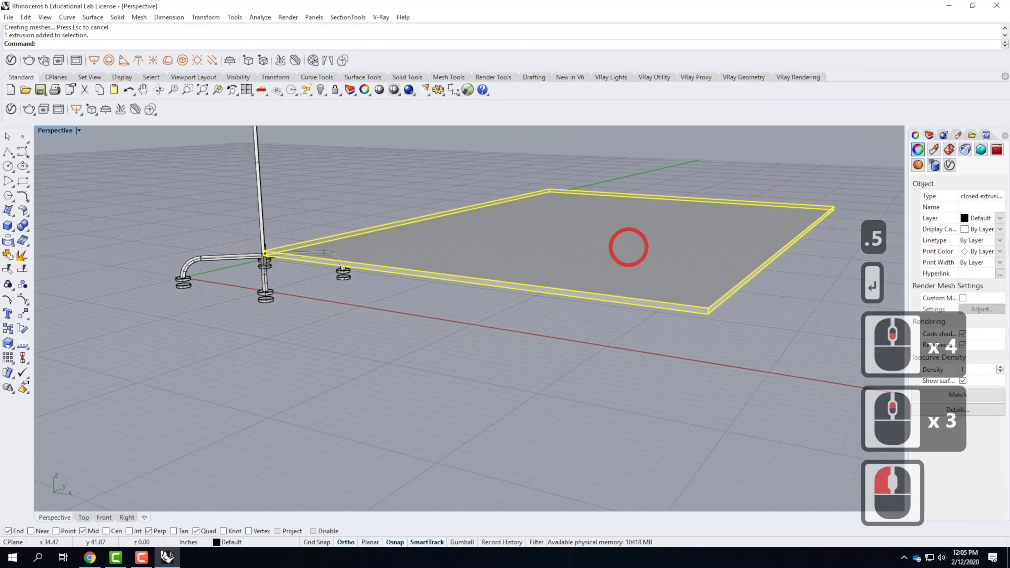
{"action": "scroll", "coordinate": [261, 252], "scroll_direction": "up", "scroll_amount": 5}
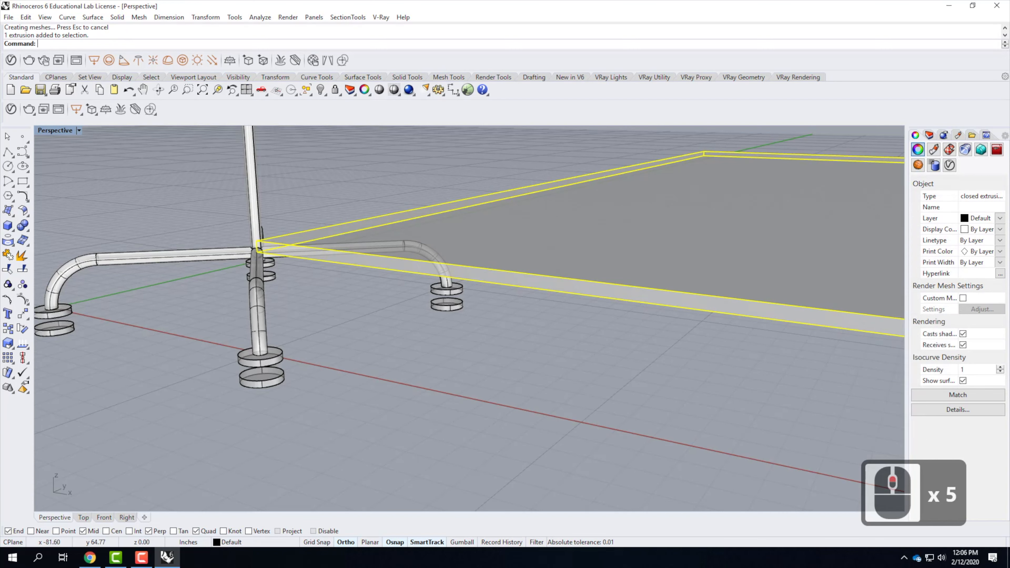
{"action": "type", "text": "move"}
{"action": "key", "text": "Return"}
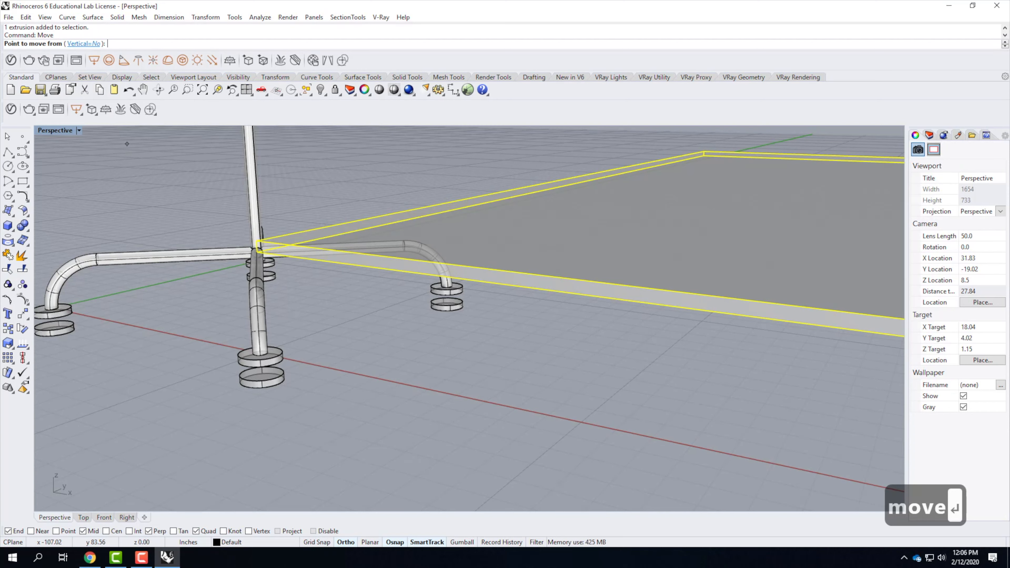
{"action": "left_click", "coordinate": [84, 43]}
{"action": "left_click", "coordinate": [258, 257]}
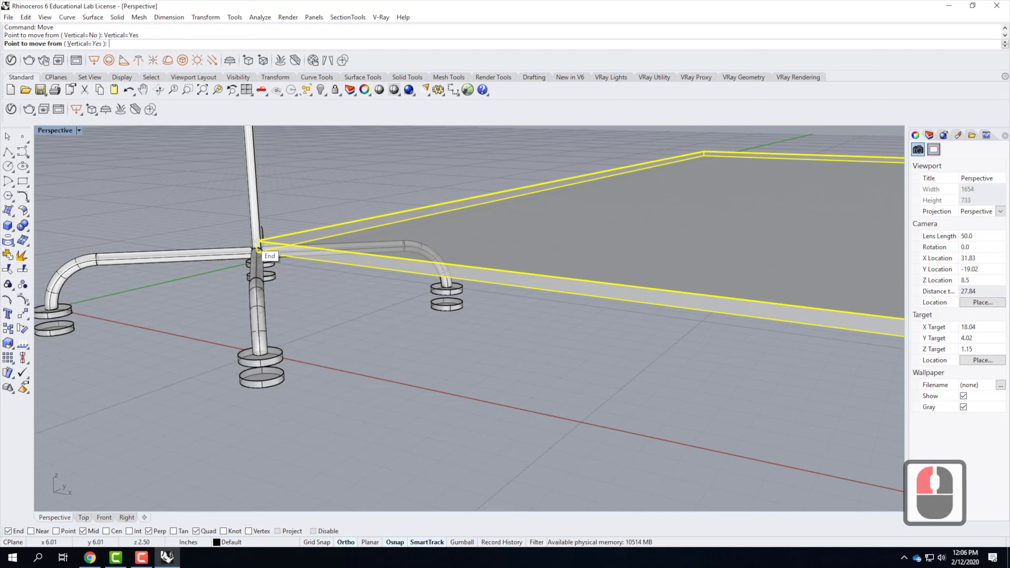
{"action": "left_click", "coordinate": [257, 241]}
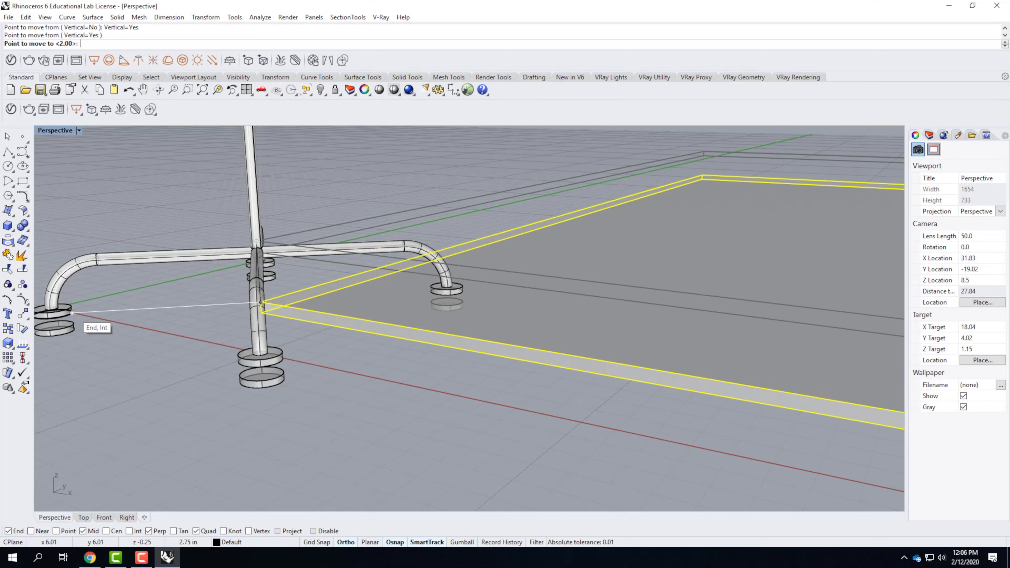
{"action": "left_click", "coordinate": [72, 313]}
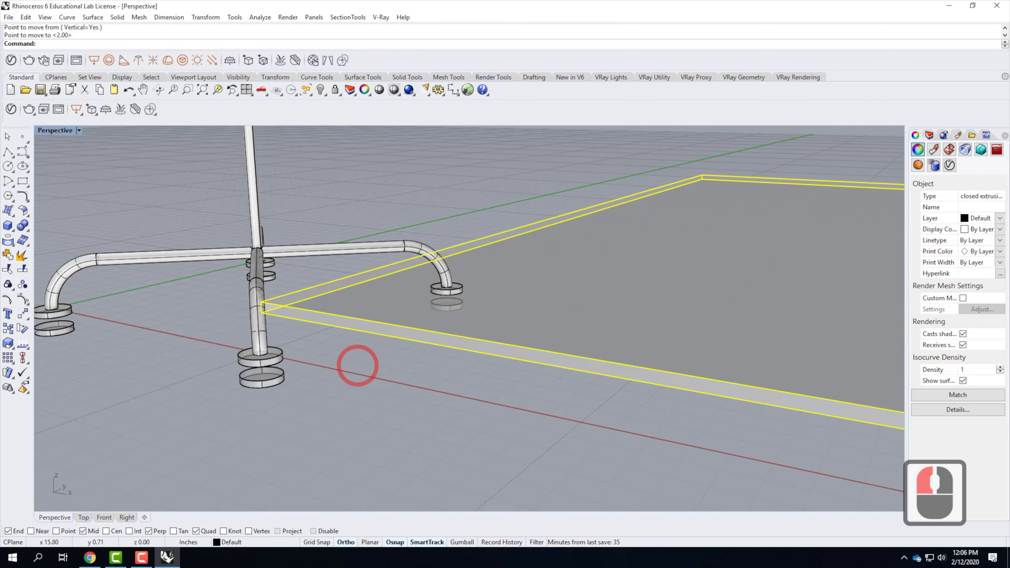
Step: Examine the lowered panel from several angles, checking its height against the feet and its corner against the stand
{"action": "left_click", "coordinate": [365, 379]}
{"action": "right_click_drag", "start_coordinate": [370, 415], "coordinate": [437, 397]}
{"action": "scroll", "coordinate": [324, 323], "scroll_direction": "up", "scroll_amount": 4}
{"action": "right_click_drag", "start_coordinate": [377, 383], "coordinate": [350, 414]}
{"action": "scroll", "coordinate": [350, 415], "scroll_direction": "down", "scroll_amount": 10}
{"action": "mouse_move", "coordinate": [302, 382]}
{"action": "right_mouse_down"}
{"action": "mouse_move", "coordinate": [302, 431]}
{"action": "mouse_move", "coordinate": [310, 382]}
{"action": "right_mouse_up"}
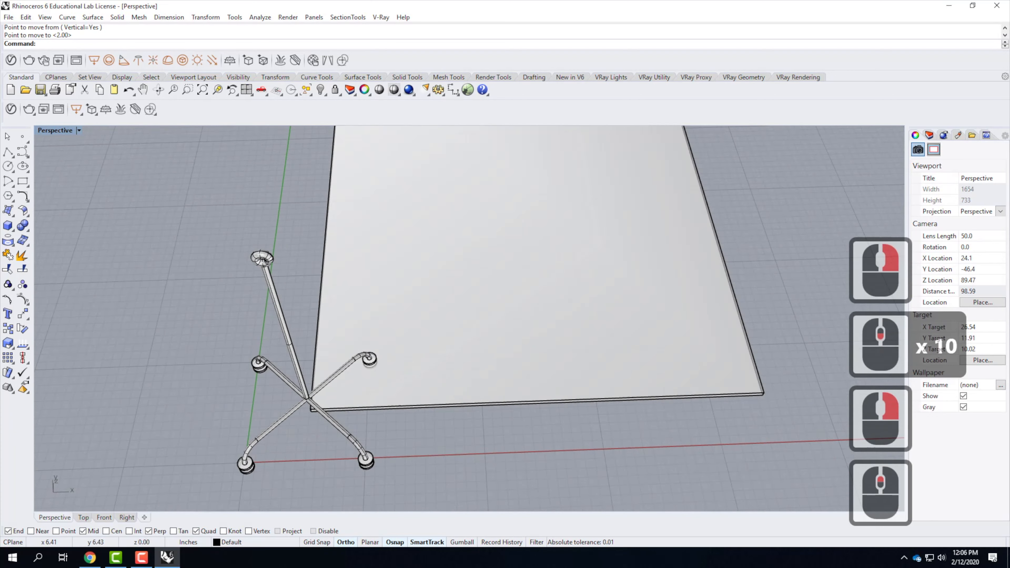
{"action": "scroll", "coordinate": [310, 382], "scroll_direction": "down", "scroll_amount": 10}
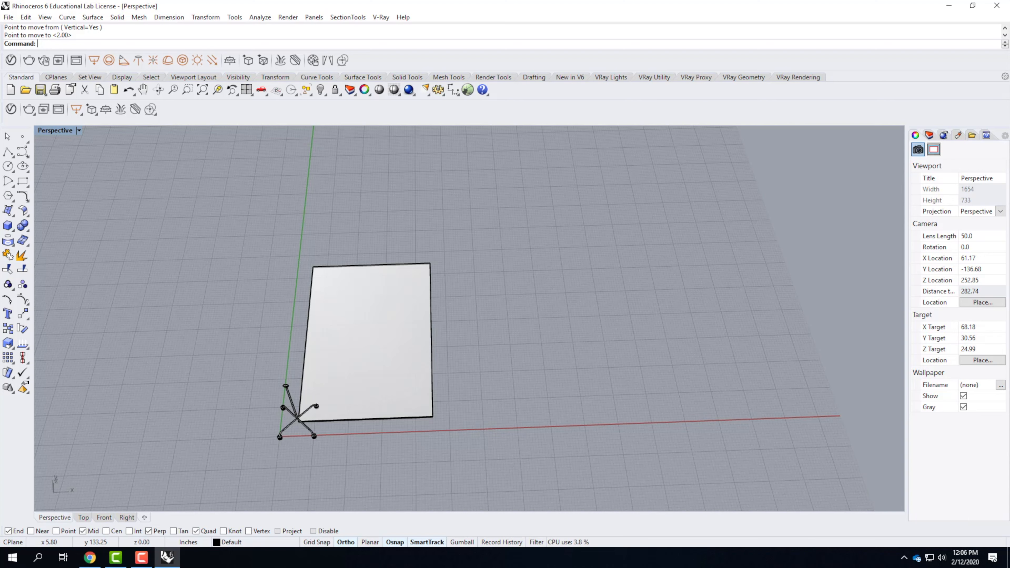
{"action": "scroll", "coordinate": [304, 398], "scroll_direction": "up", "scroll_amount": 2}
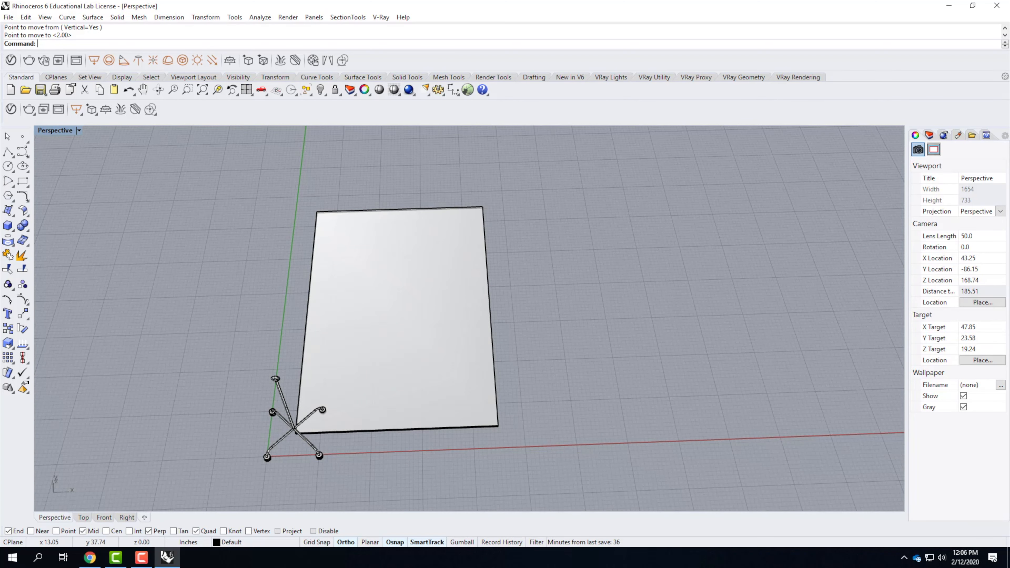
Step: Try to draw a 6' line from the upright's top end at the ring centre, parallel to the panel's long side
{"action": "left_click", "coordinate": [8, 151]}
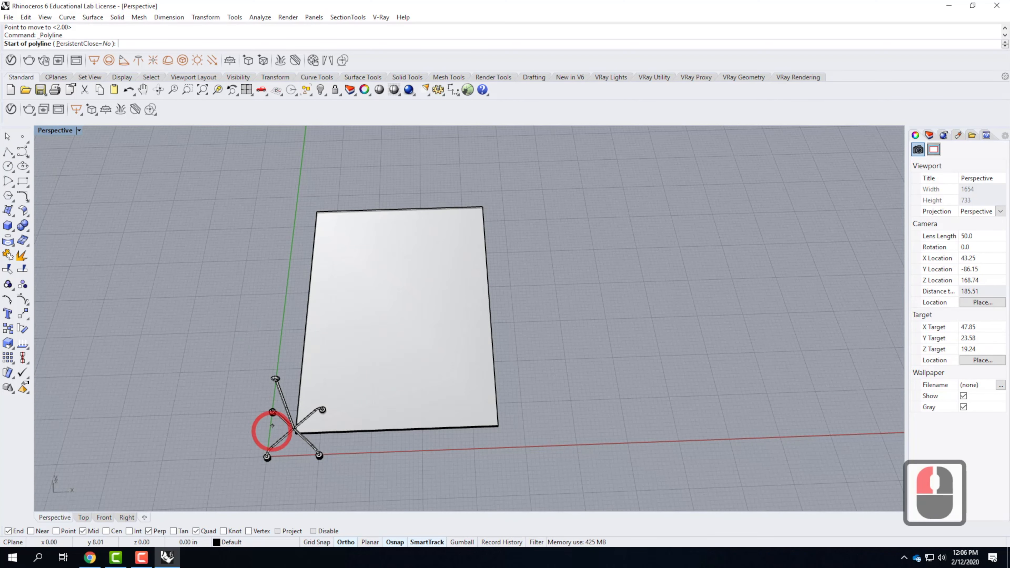
{"action": "scroll", "coordinate": [260, 370], "scroll_direction": "up", "scroll_amount": 8}
{"action": "scroll", "coordinate": [261, 370], "scroll_direction": "up", "scroll_amount": 1}
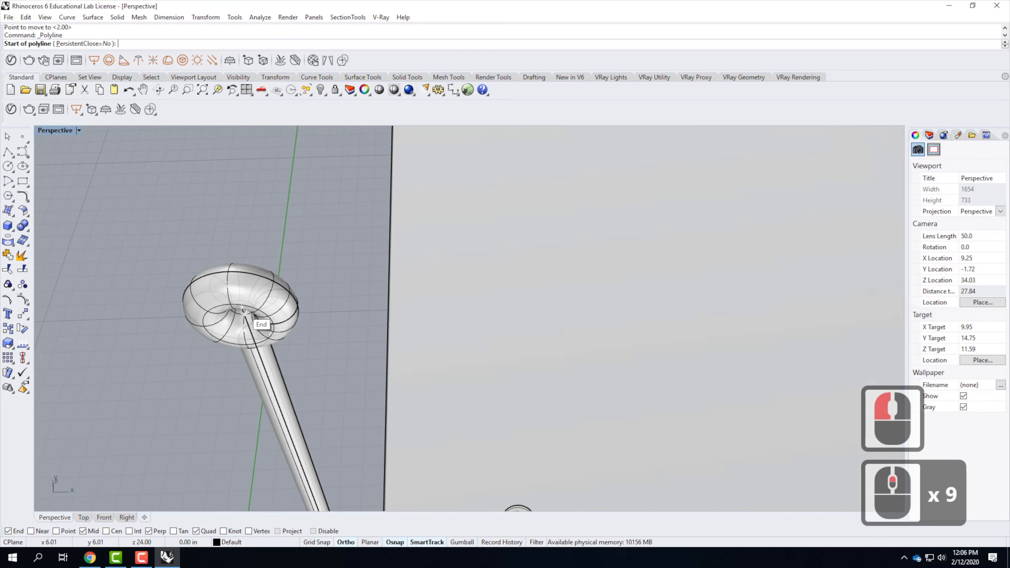
{"action": "left_click", "coordinate": [245, 314]}
{"action": "scroll", "coordinate": [266, 475], "scroll_direction": "down", "scroll_amount": 6}
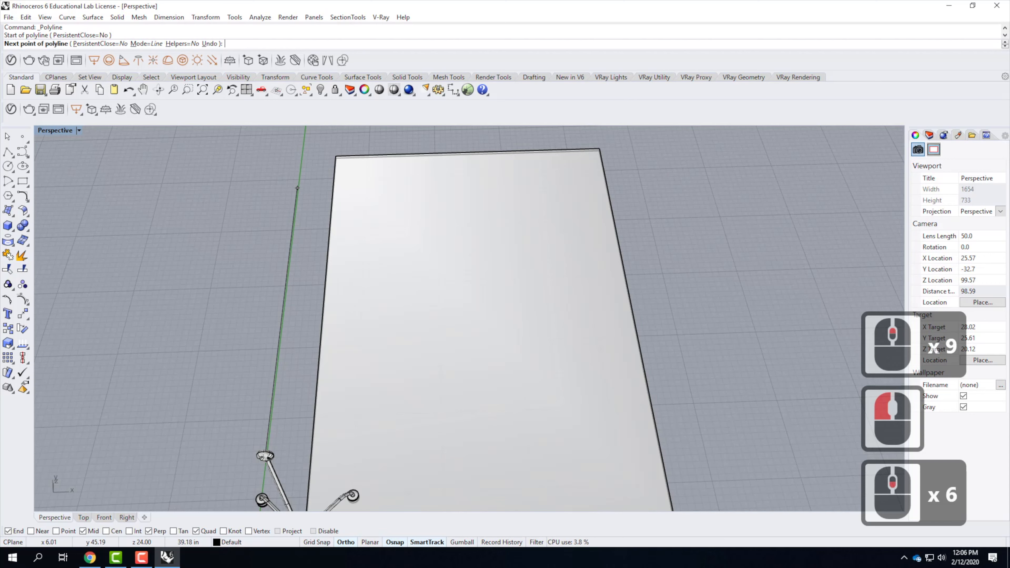
{"action": "type", "text": "6'"}
{"action": "key", "text": "Return"}
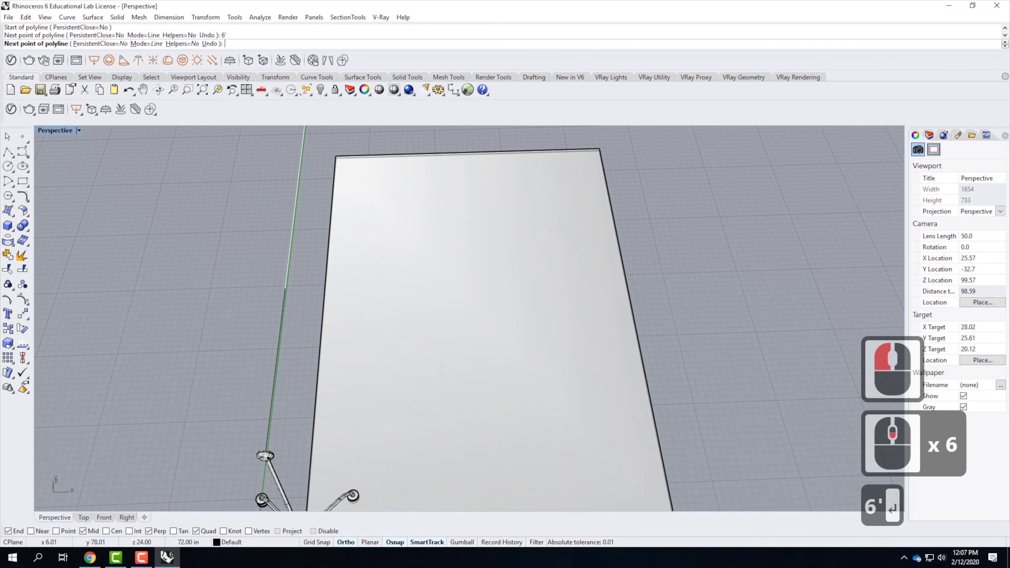
{"action": "scroll", "coordinate": [264, 357], "scroll_direction": "down", "scroll_amount": 5}
{"action": "key", "text": "Return"}
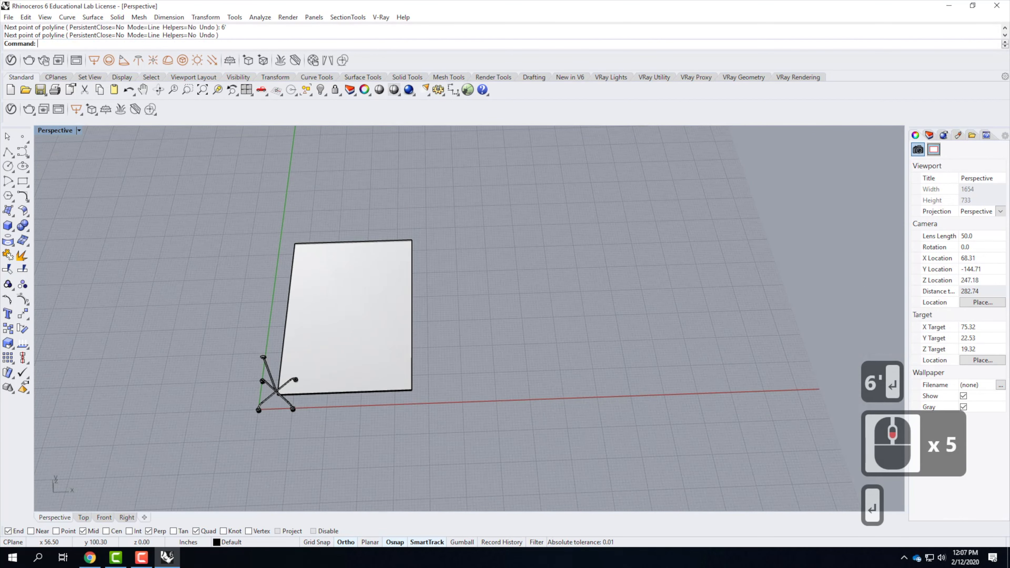
{"action": "scroll", "coordinate": [283, 202], "scroll_direction": "up", "scroll_amount": 1}
{"action": "scroll", "coordinate": [255, 367], "scroll_direction": "up", "scroll_amount": 4}
{"action": "right_click", "coordinate": [254, 377]}
{"action": "scroll", "coordinate": [265, 343], "scroll_direction": "up", "scroll_amount": 5}
{"action": "left_click", "coordinate": [271, 342]}
{"action": "key", "text": "Escape"}
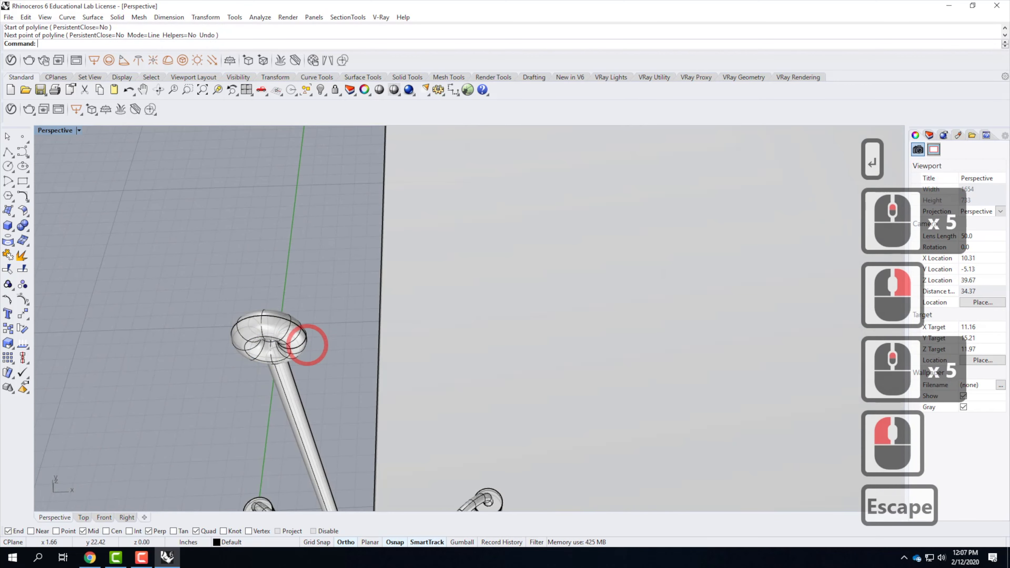
Step: Draw a straight 6' polyline from the upright's end point inside the ring, running parallel to the green axis
{"action": "scroll", "coordinate": [302, 344], "scroll_direction": "up", "scroll_amount": 4}
{"action": "scroll", "coordinate": [302, 345], "scroll_direction": "up", "scroll_amount": 2}
{"action": "right_click", "coordinate": [223, 337]}
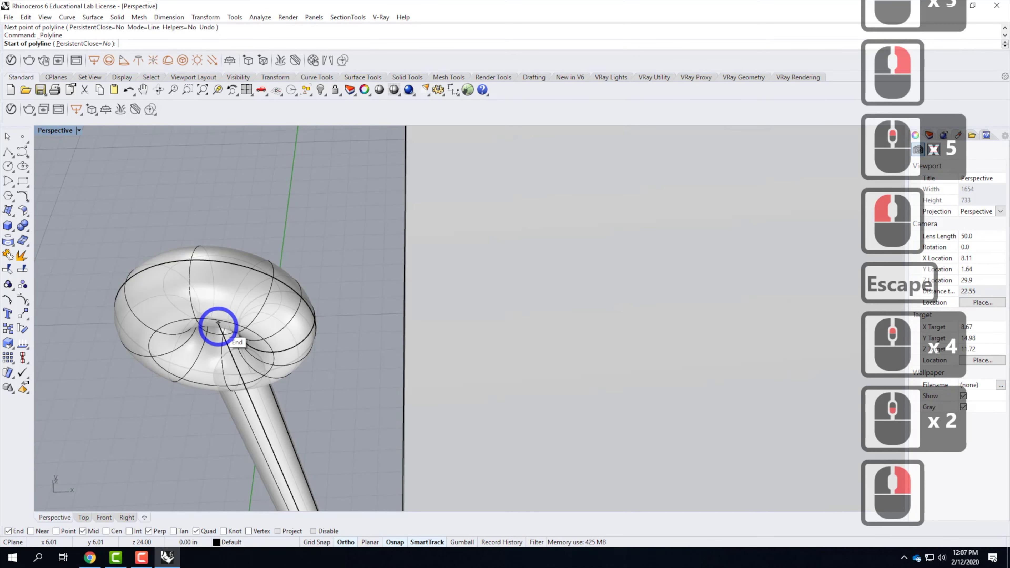
{"action": "left_click", "coordinate": [237, 417]}
{"action": "scroll", "coordinate": [275, 226], "scroll_direction": "down", "scroll_amount": 5}
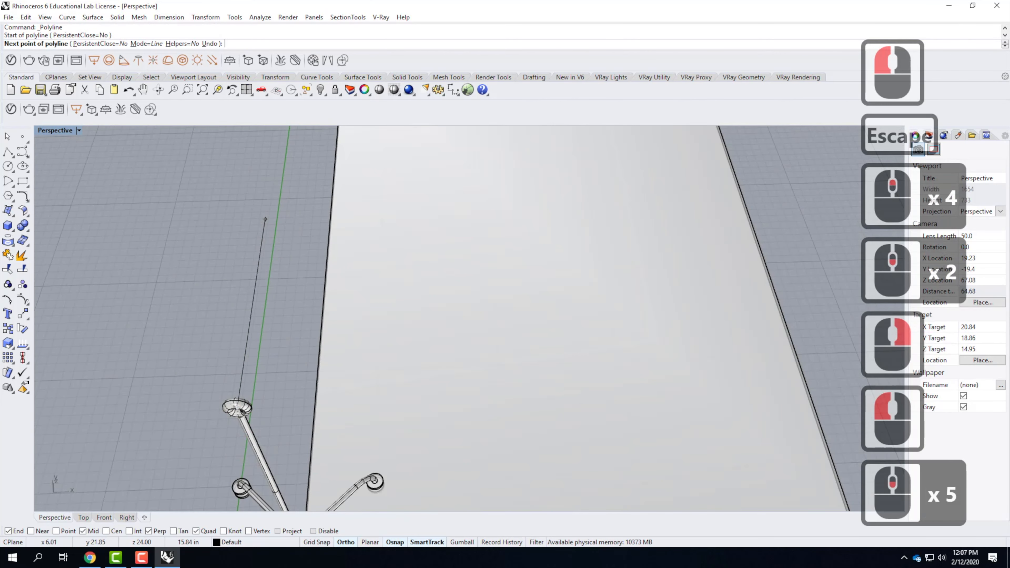
{"action": "type", "text": "6'"}
{"action": "key", "text": "Return"}
{"action": "left_click", "coordinate": [277, 218]}
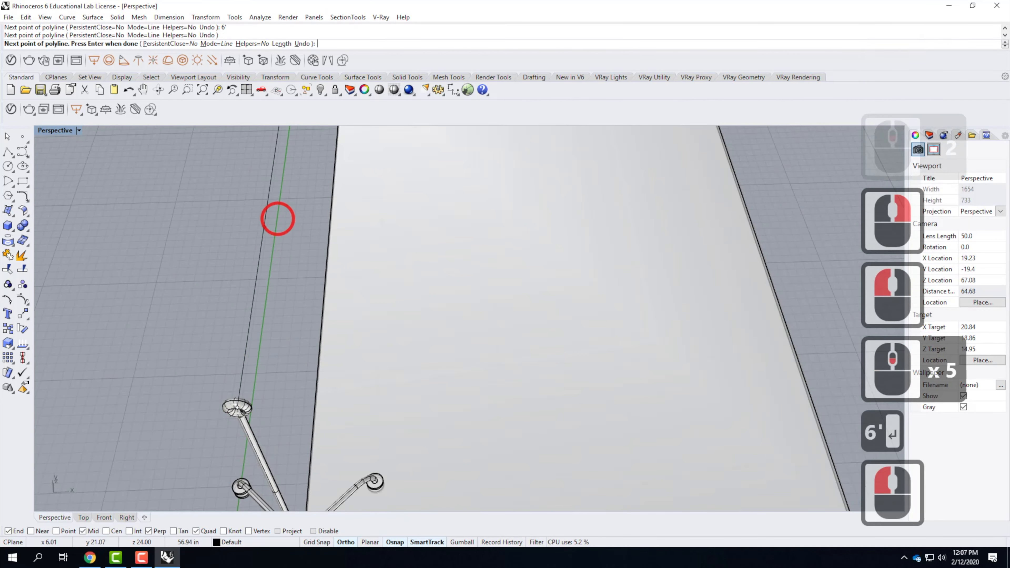
{"action": "scroll", "coordinate": [260, 334], "scroll_direction": "down", "scroll_amount": 5}
{"action": "key", "text": "Return"}
{"action": "scroll", "coordinate": [257, 335], "scroll_direction": "up", "scroll_amount": 2}
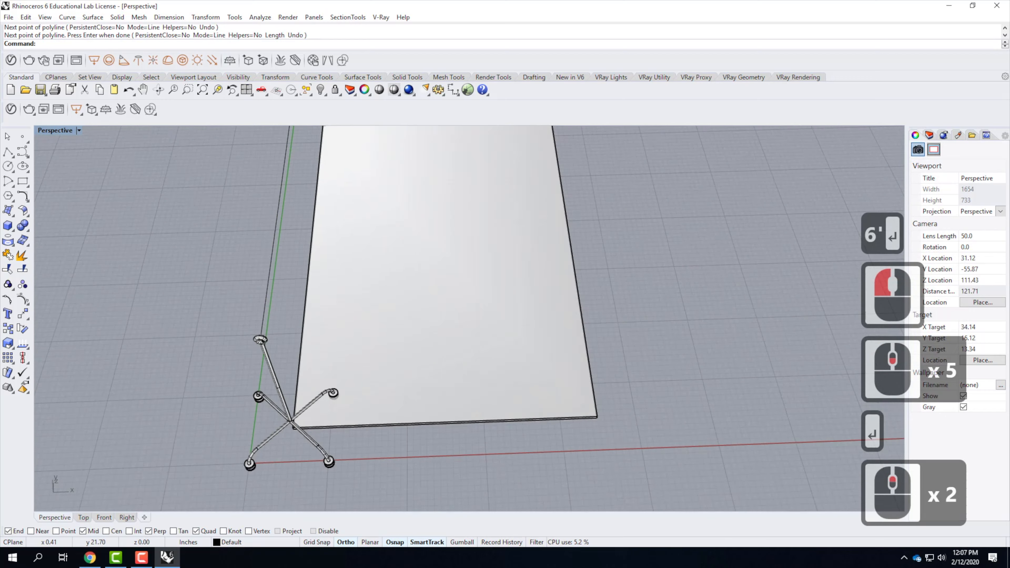
{"action": "scroll", "coordinate": [258, 336], "scroll_direction": "up", "scroll_amount": 8}
{"action": "left_click", "coordinate": [271, 281]}
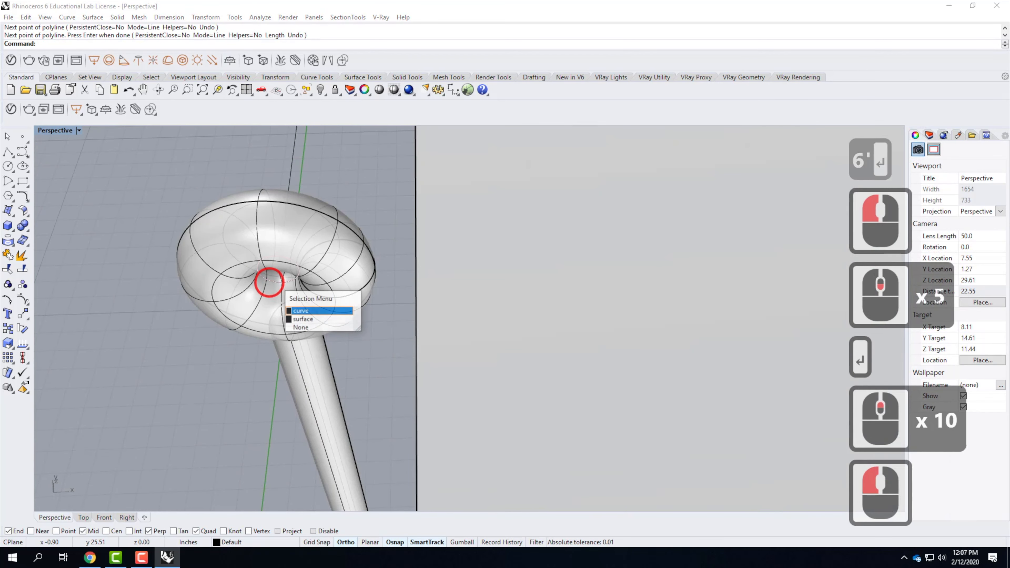
{"action": "left_click", "coordinate": [299, 309]}
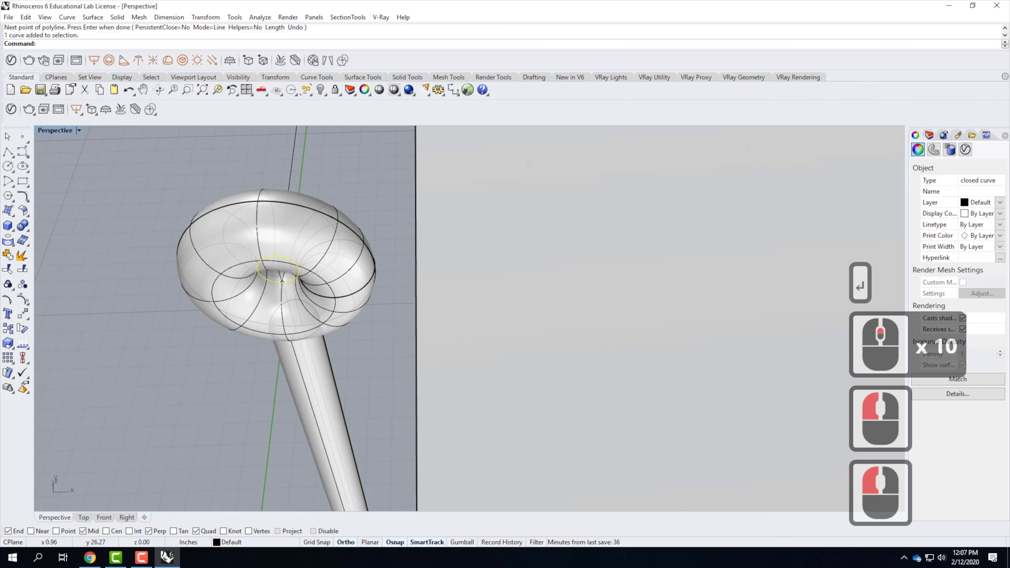
{"action": "key", "text": "Escape"}
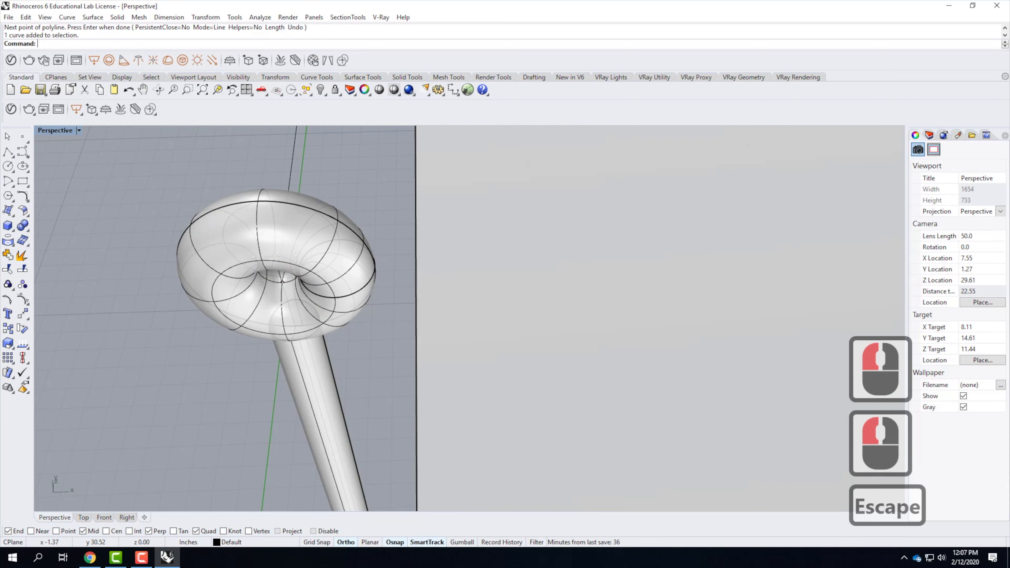
Step: Sweep the small circle inside the ring along the 6' polyline with Sweep1, using Roadlike frame style and unchanged cross sections
{"action": "type", "text": "swe"}
{"action": "key", "text": "Return"}
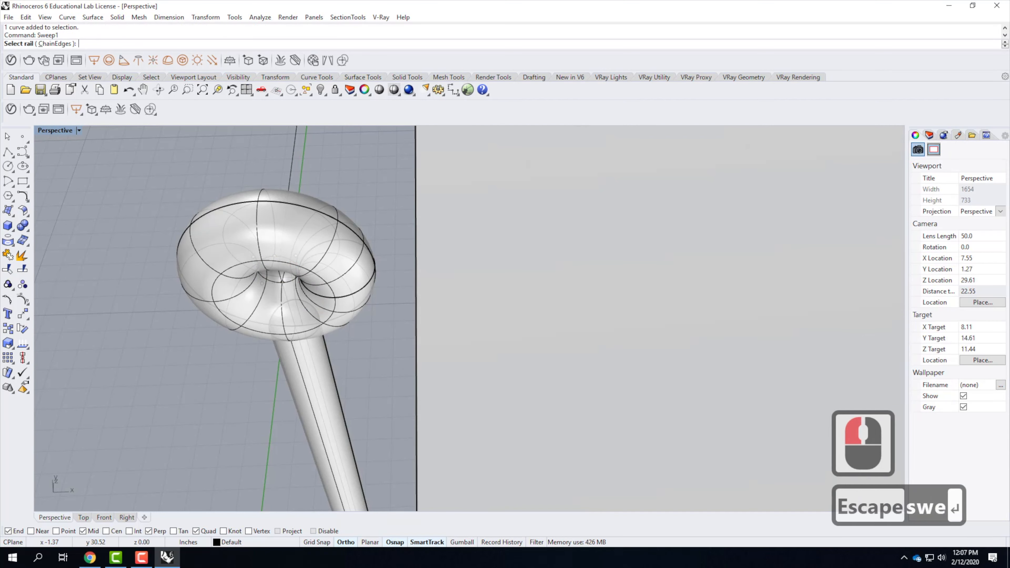
{"action": "left_click", "coordinate": [293, 153]}
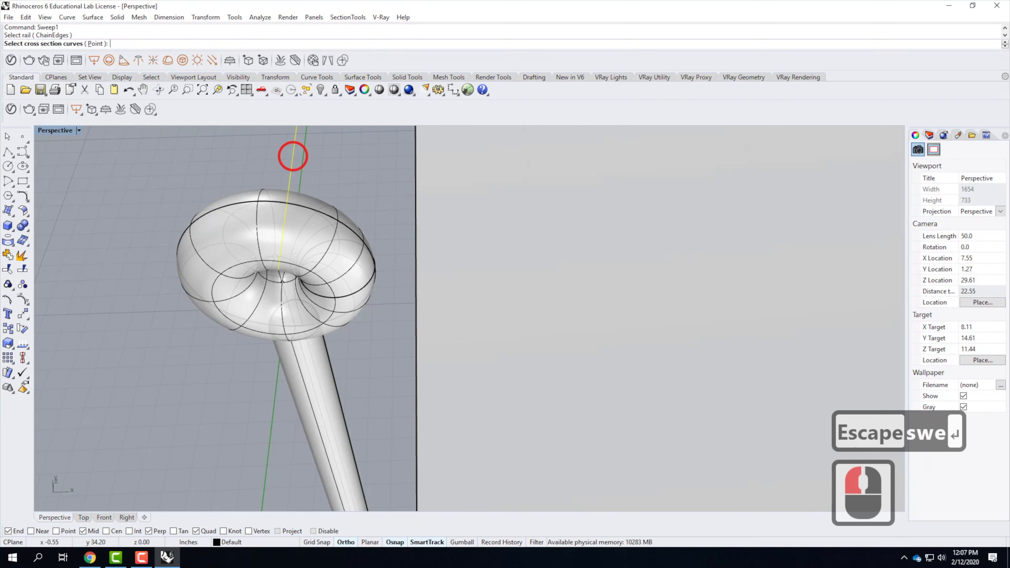
{"action": "left_click", "coordinate": [274, 281]}
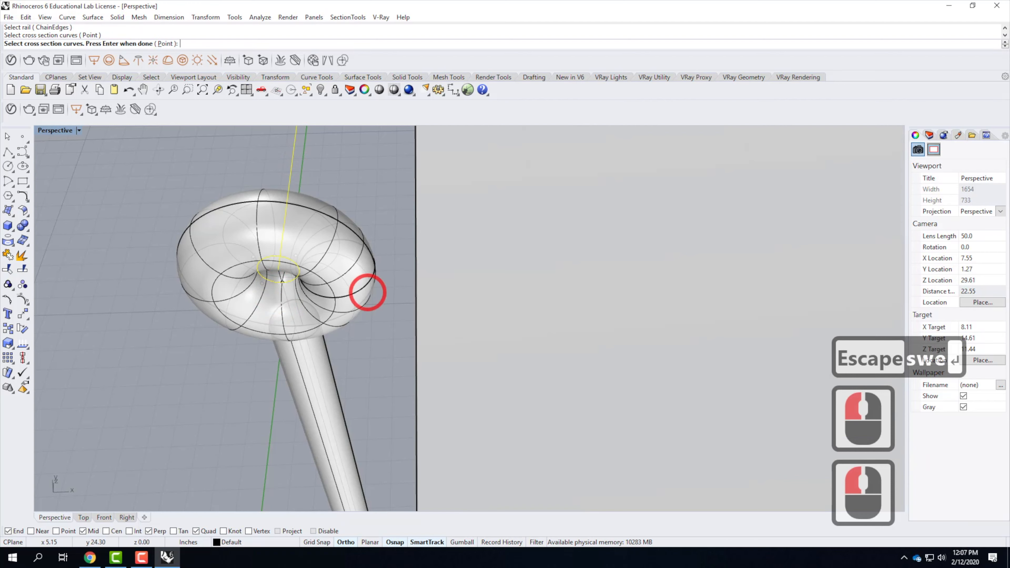
{"action": "key", "text": "Return"}
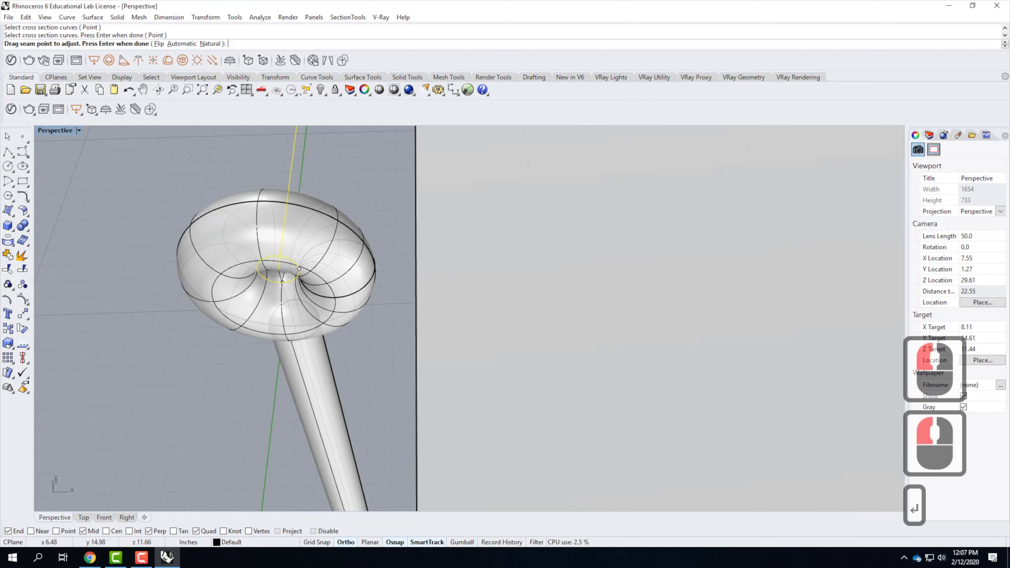
{"action": "key", "text": "Return"}
{"action": "left_click", "coordinate": [871, 380]}
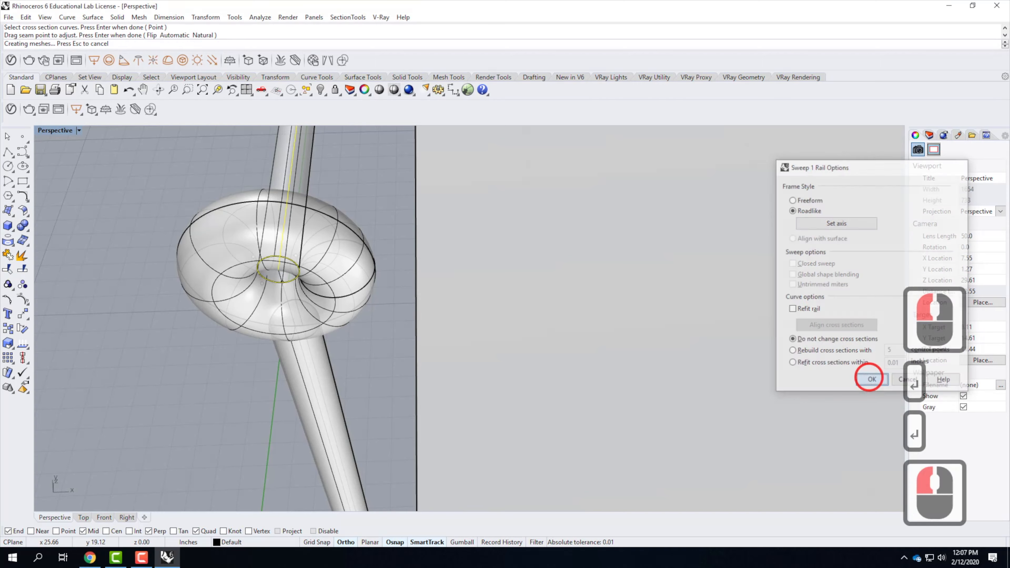
{"action": "scroll", "coordinate": [159, 405], "scroll_direction": "up", "scroll_amount": 9}
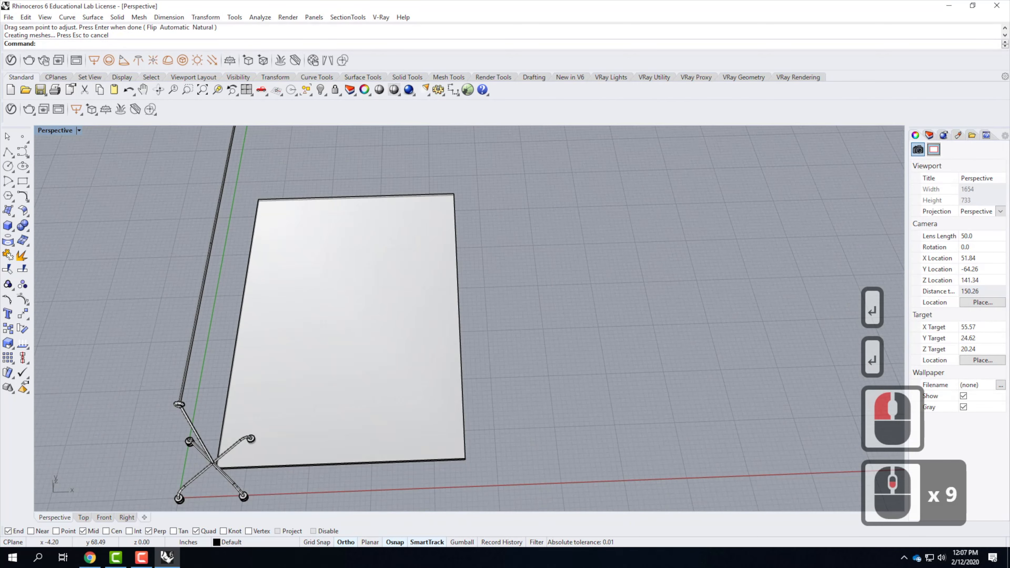
{"action": "scroll", "coordinate": [328, 284], "scroll_direction": "down", "scroll_amount": 3}
{"action": "right_click_drag", "start_coordinate": [419, 329], "coordinate": [338, 390]}
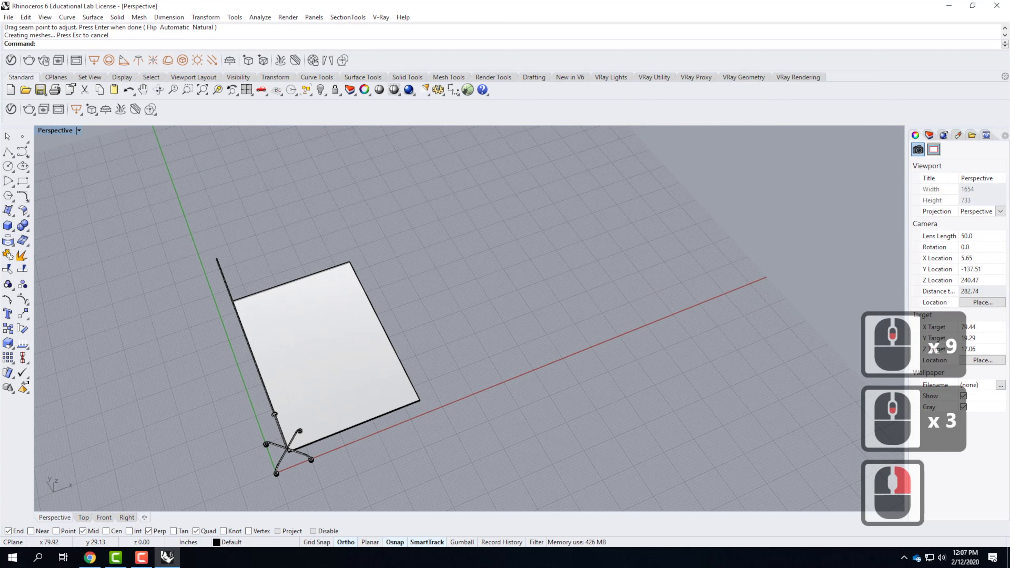